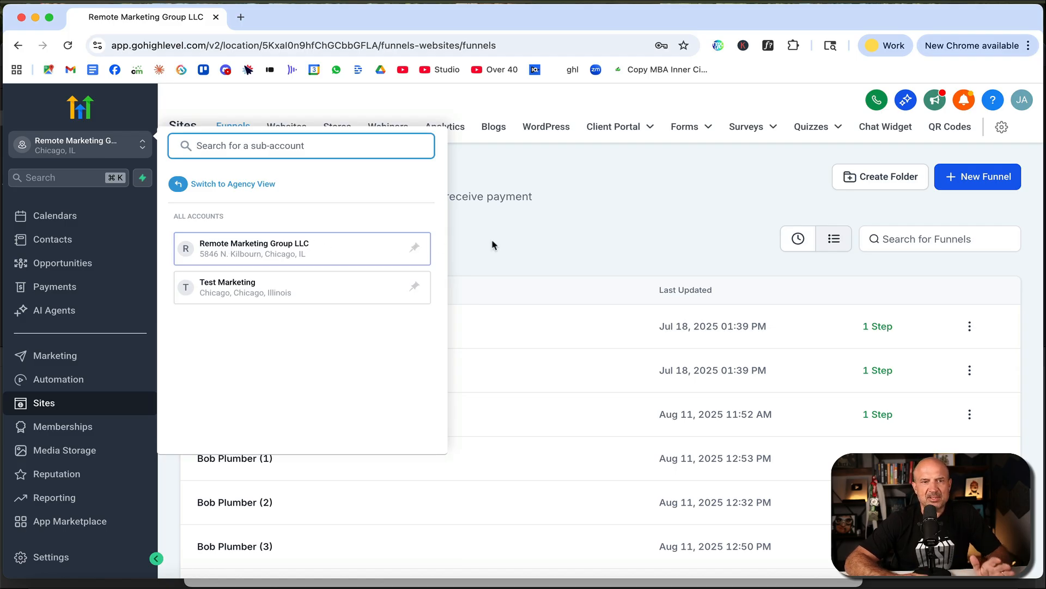
# Step: Start a new funnel using the From templates option and continue to the template library
pyautogui.click(470, 243)
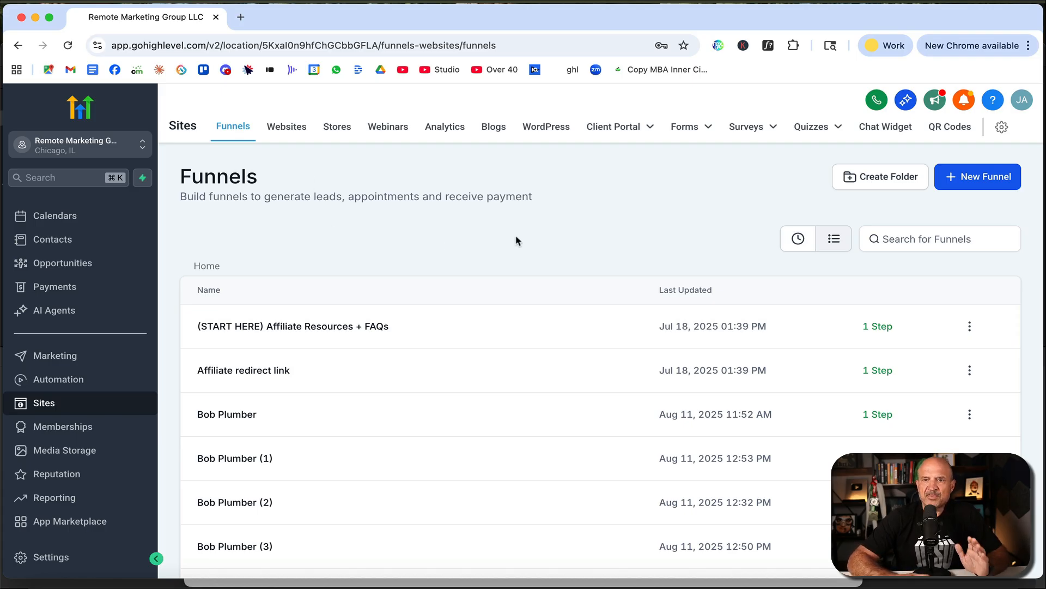
pyautogui.click(966, 182)
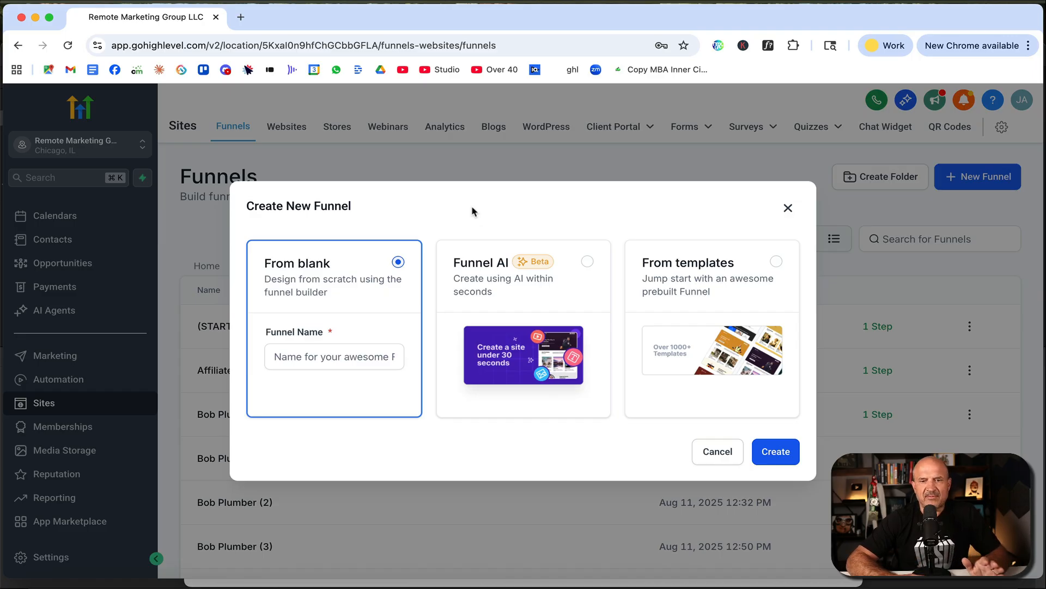
pyautogui.click(472, 262)
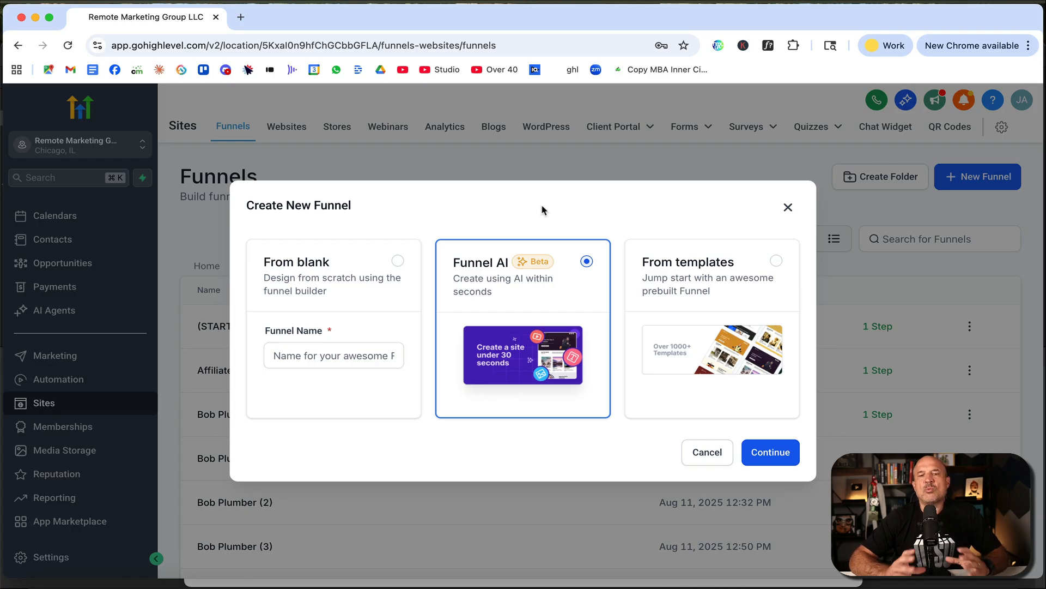
pyautogui.click(664, 273)
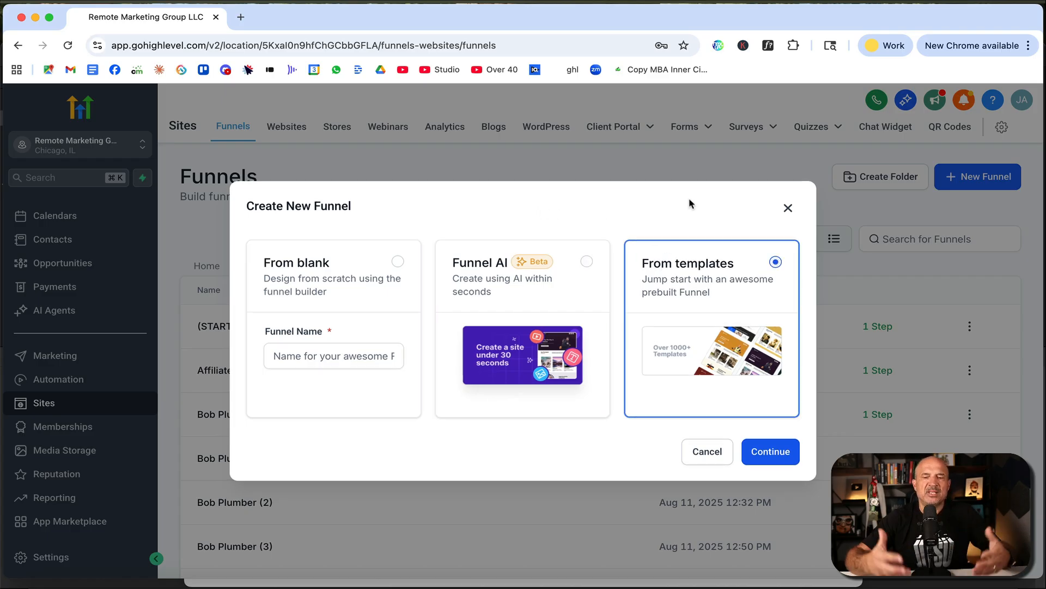
pyautogui.click(513, 281)
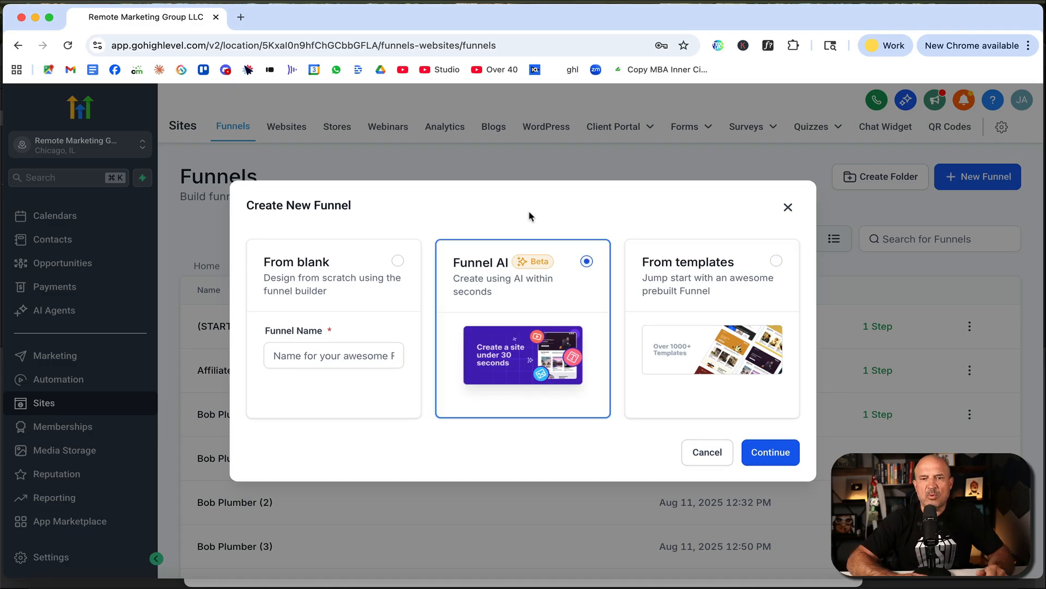
pyautogui.click(672, 275)
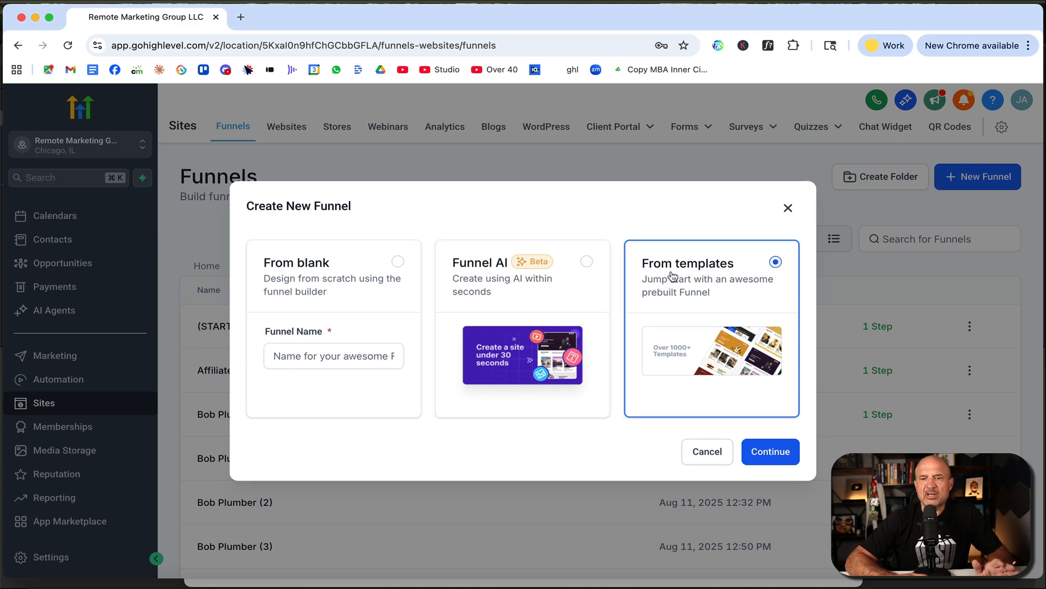
pyautogui.click(768, 450)
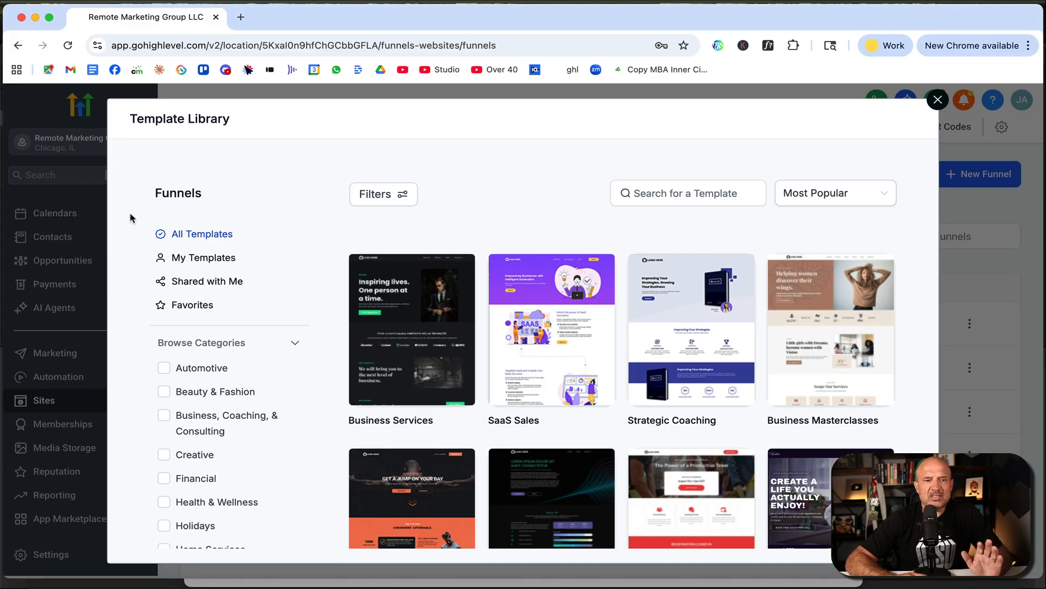
# Step: Expand the full category list and filter the funnel templates by Health & Wellness
pyautogui.scroll(-5, 257, 363)
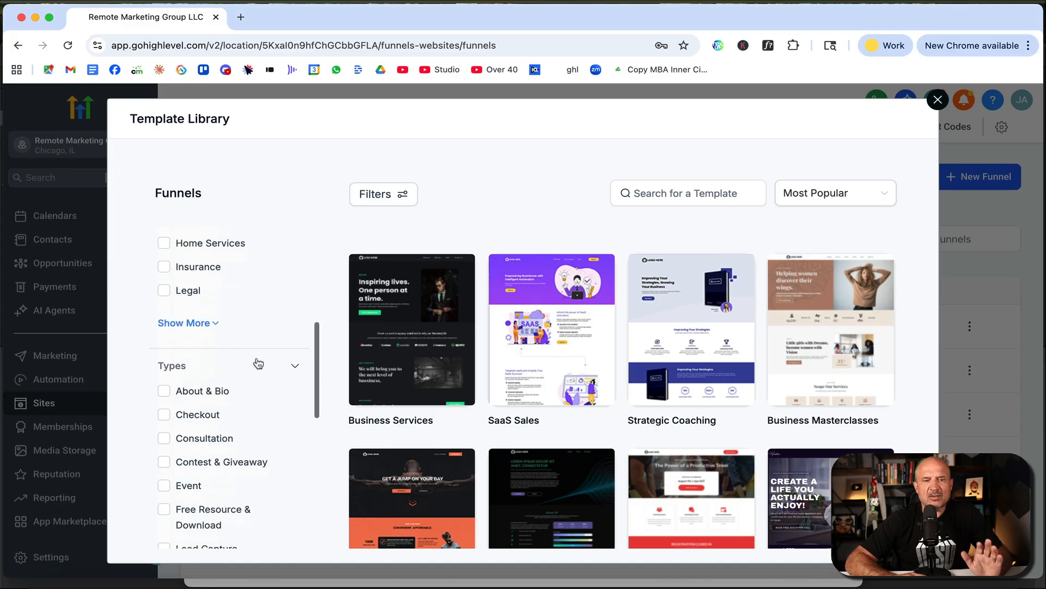
pyautogui.click(214, 326)
pyautogui.scroll(5, 307, 382)
pyautogui.scroll(-10, 431, 360)
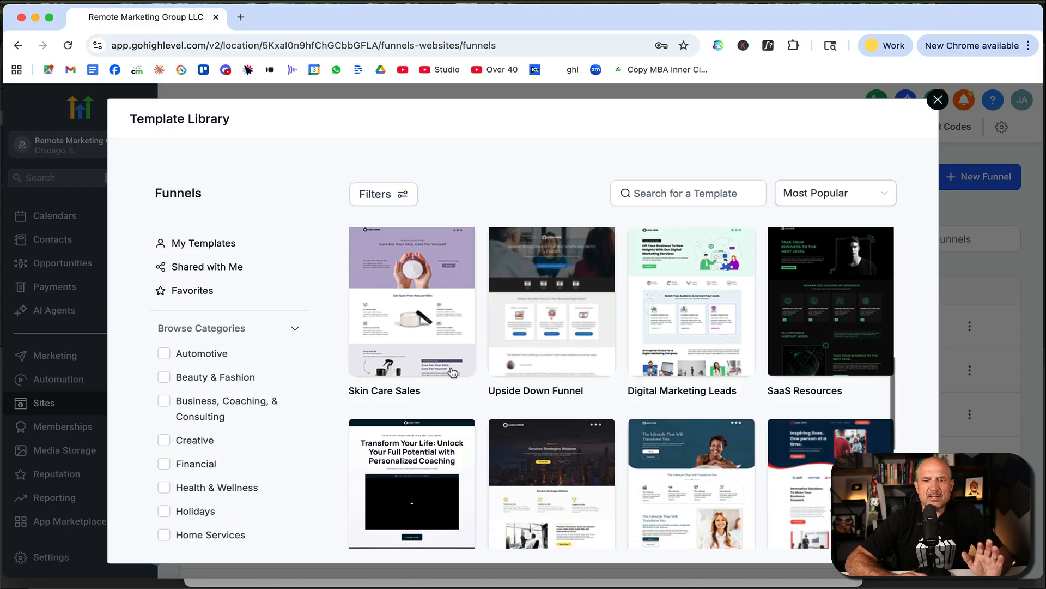
pyautogui.scroll(-3, 452, 373)
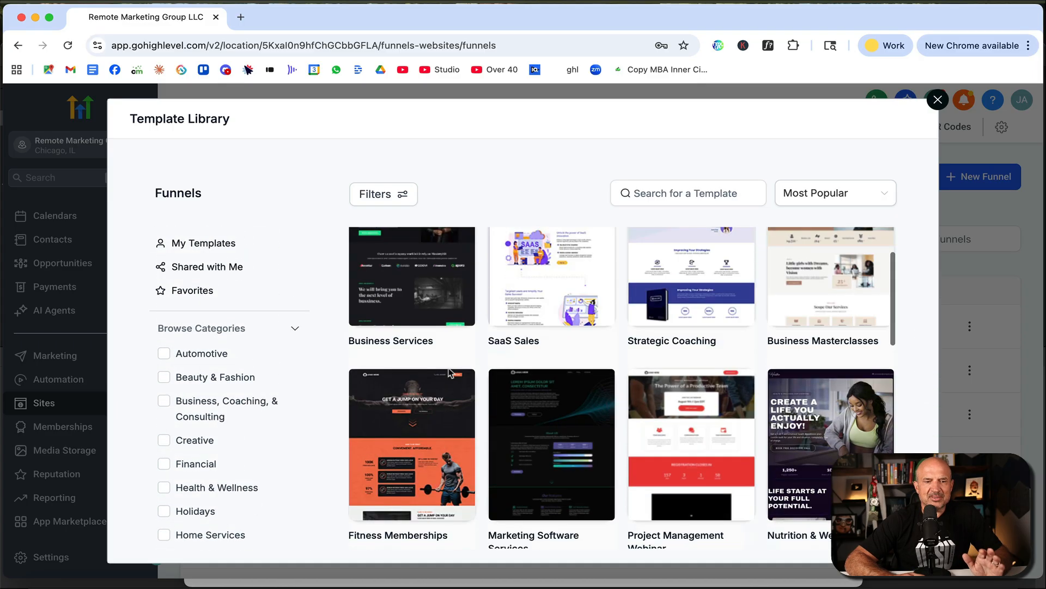
pyautogui.scroll(-4, 277, 436)
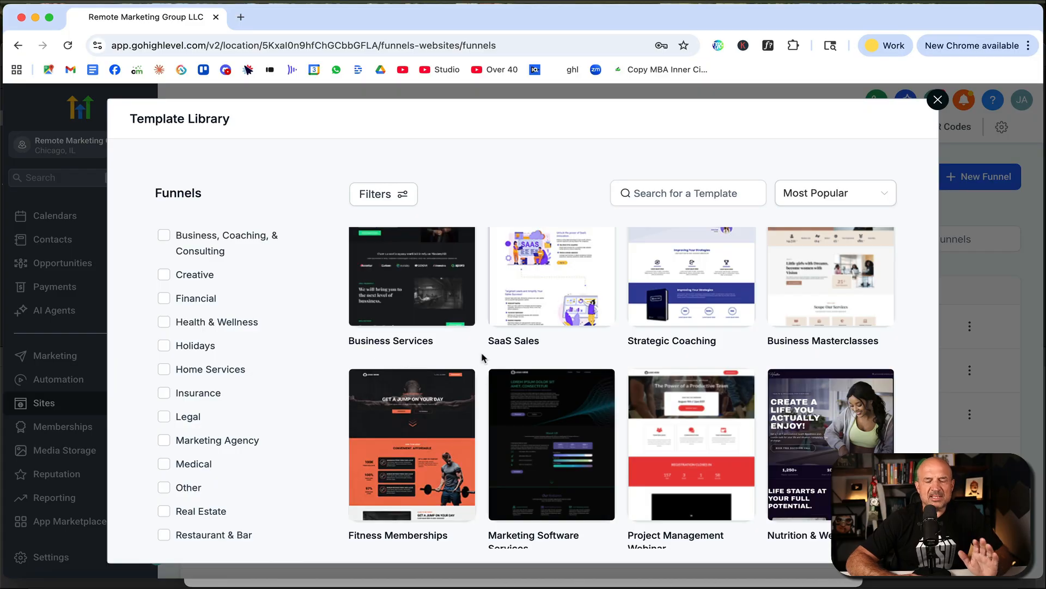
pyautogui.scroll(-3, 296, 449)
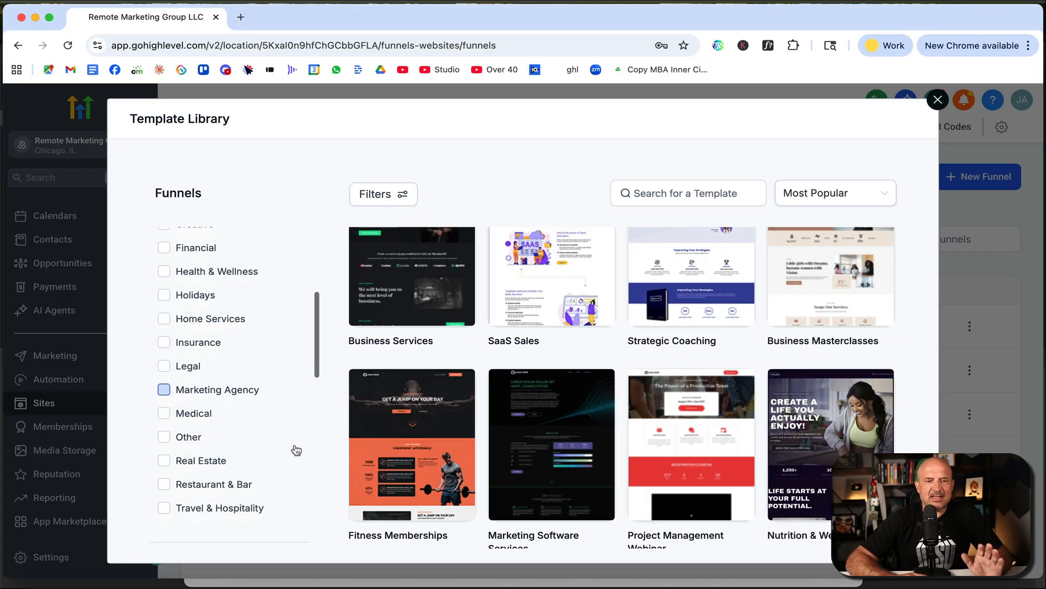
pyautogui.scroll(5, 294, 449)
pyautogui.click(246, 400)
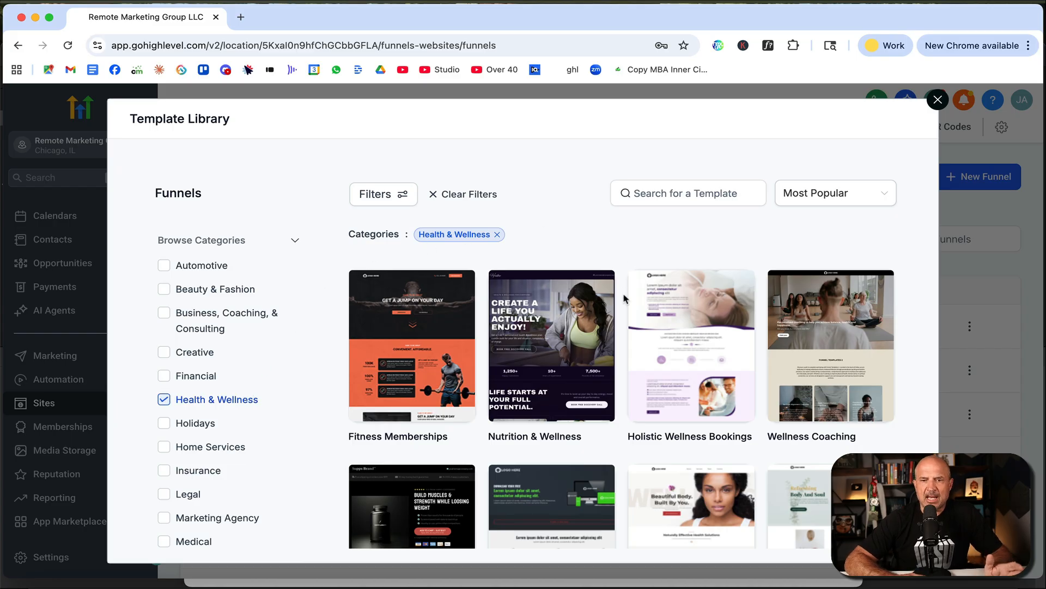
# Step: Browse the Health & Wellness funnel templates, loading more of them
pyautogui.scroll(-3, 626, 353)
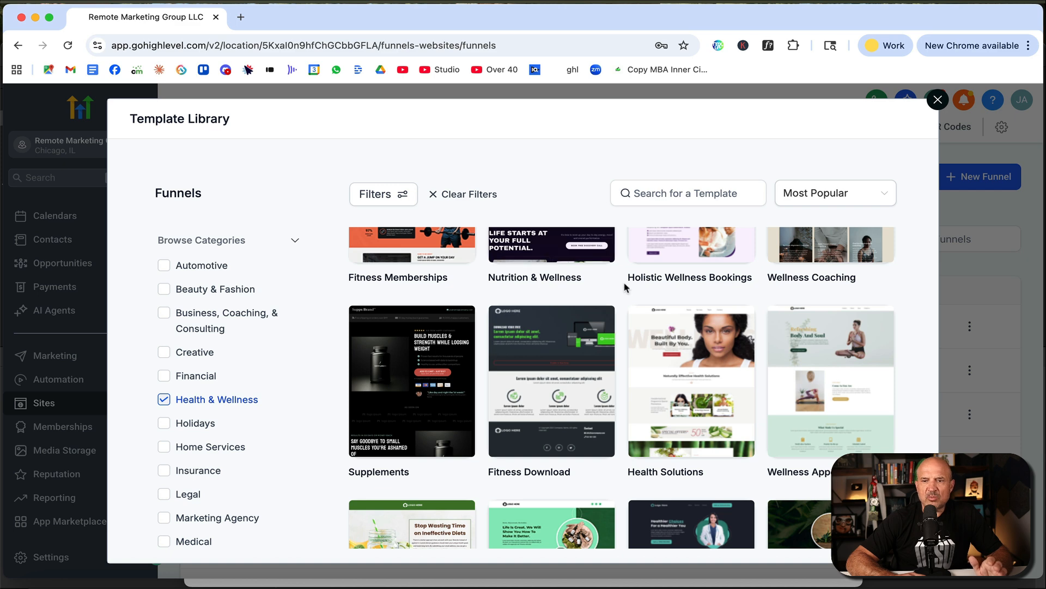
pyautogui.scroll(-3, 627, 284)
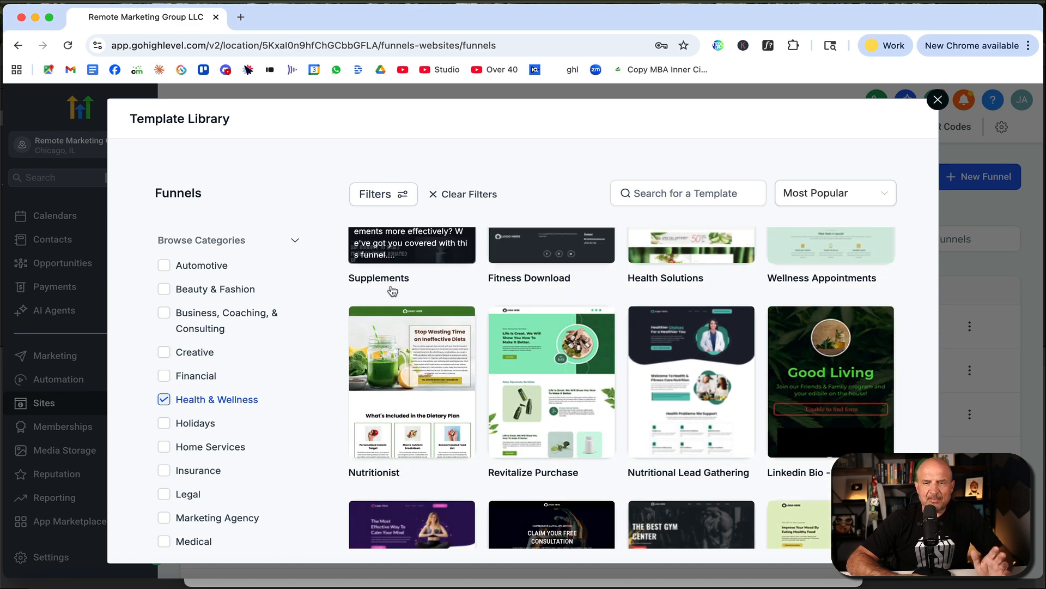
pyautogui.scroll(-7, 474, 395)
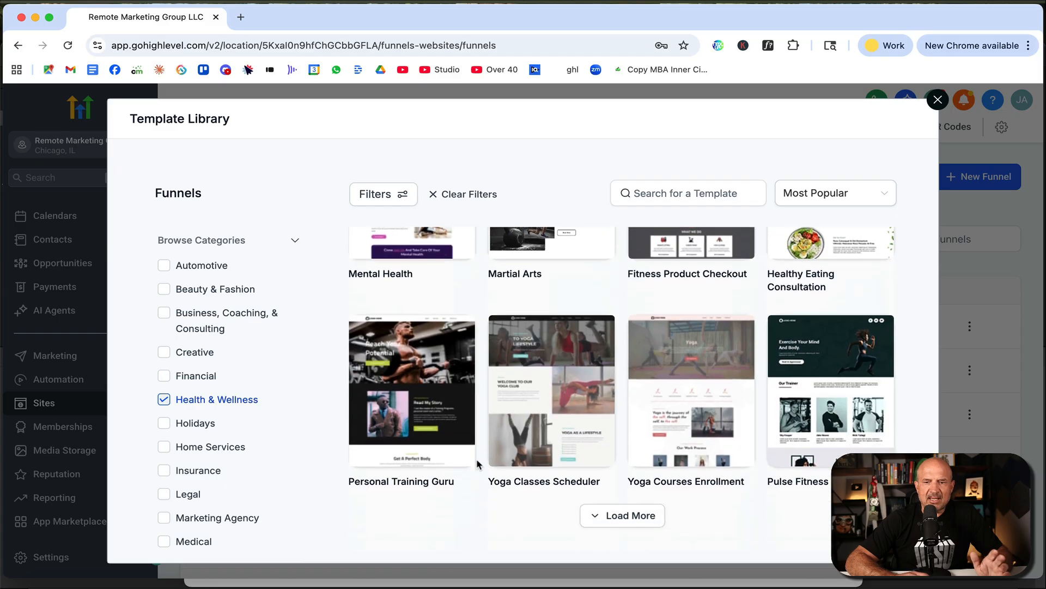
pyautogui.click(592, 522)
pyautogui.scroll(-4, 481, 485)
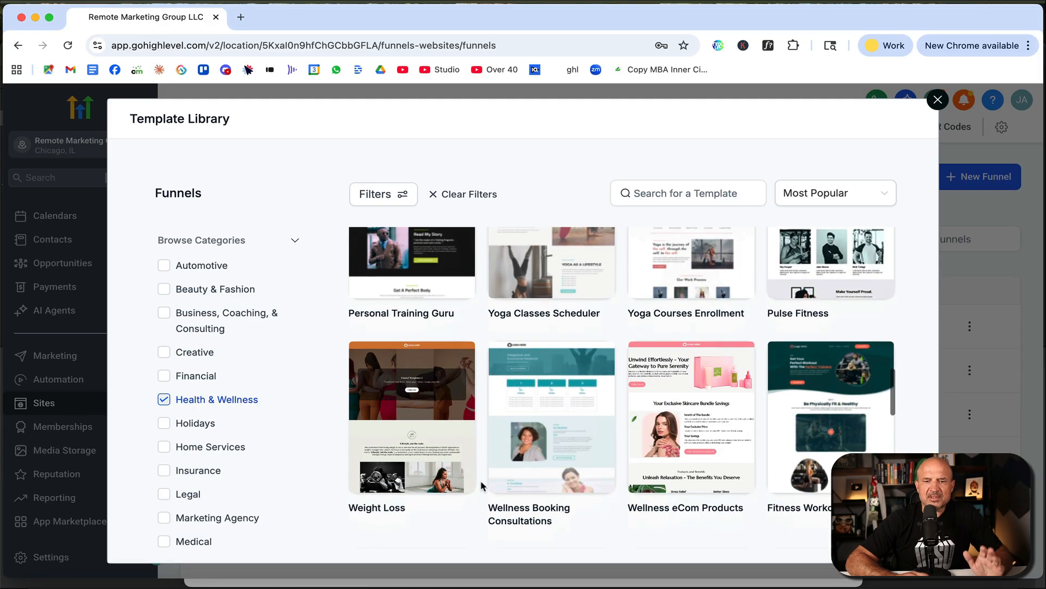
pyautogui.scroll(3, 481, 485)
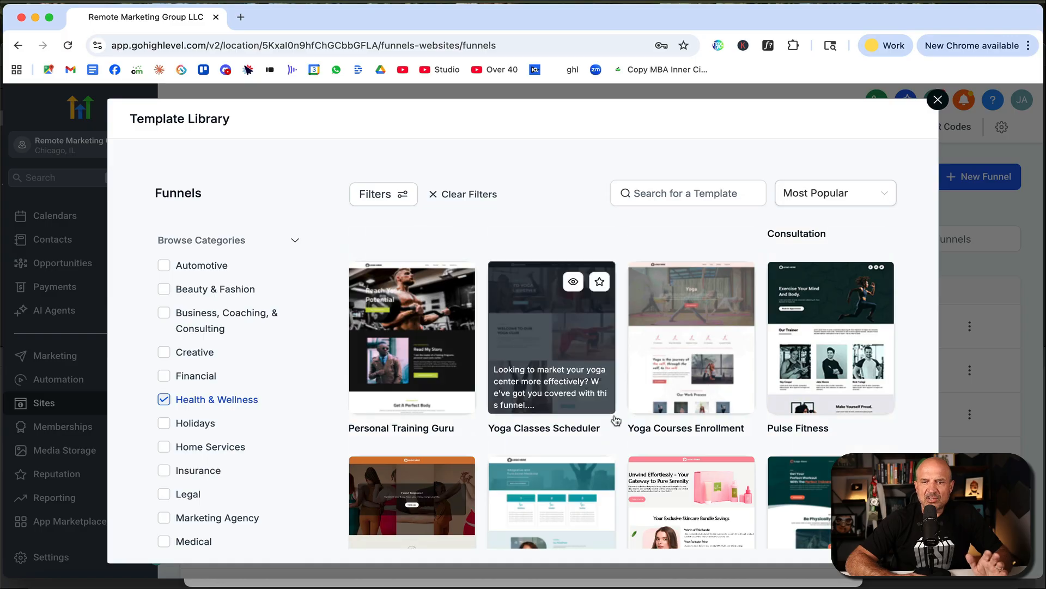
pyautogui.scroll(5, 616, 420)
pyautogui.scroll(2, 616, 420)
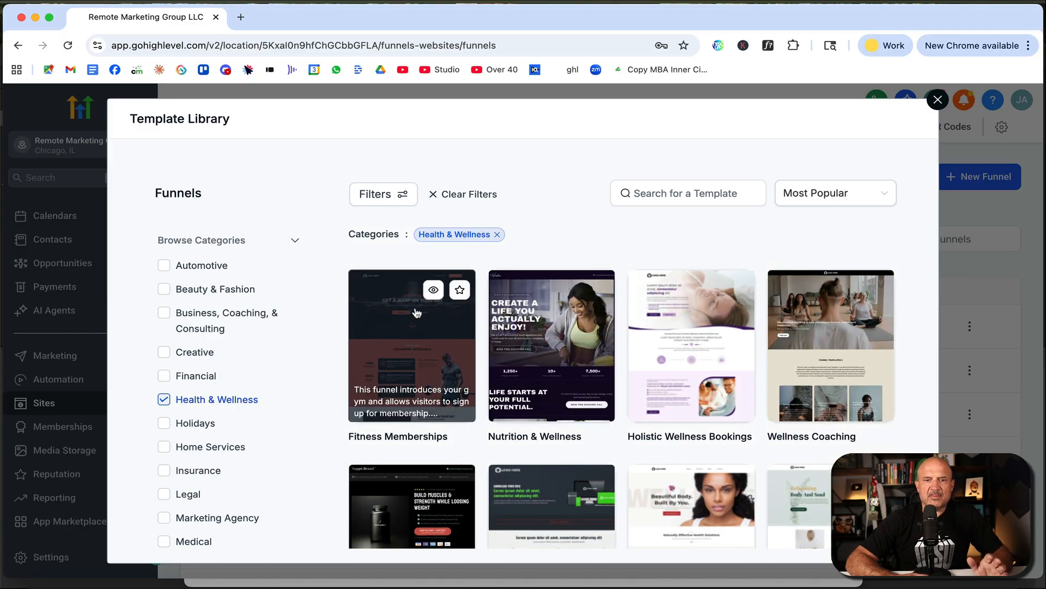
# Step: Preview the Fitness Memberships template through its page sections and continue with it for the new funnel
pyautogui.click(433, 292)
pyautogui.scroll(-8, 598, 430)
pyautogui.scroll(-15, 598, 430)
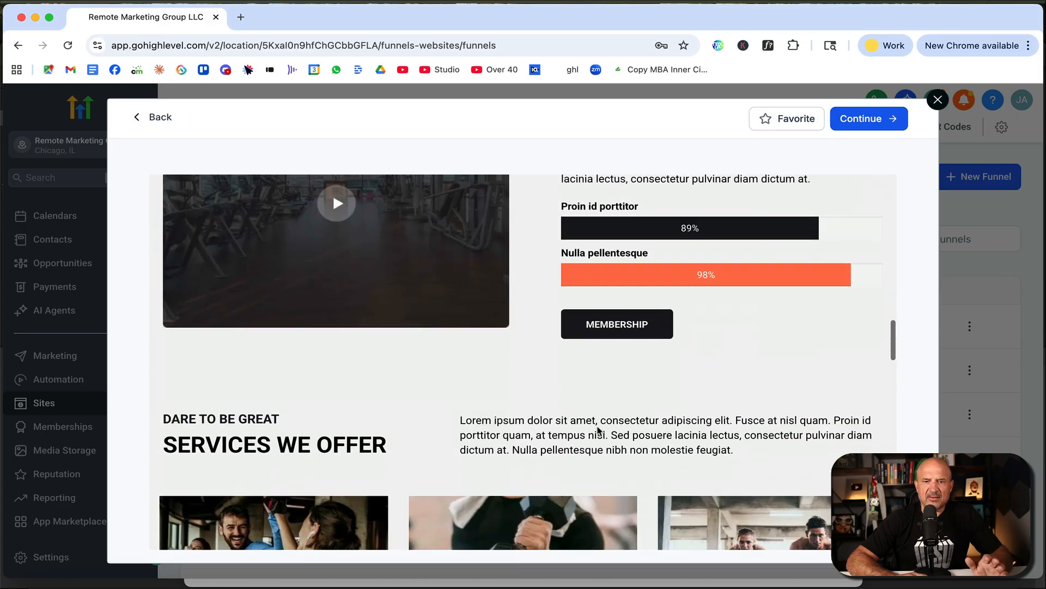
pyautogui.scroll(-6, 598, 430)
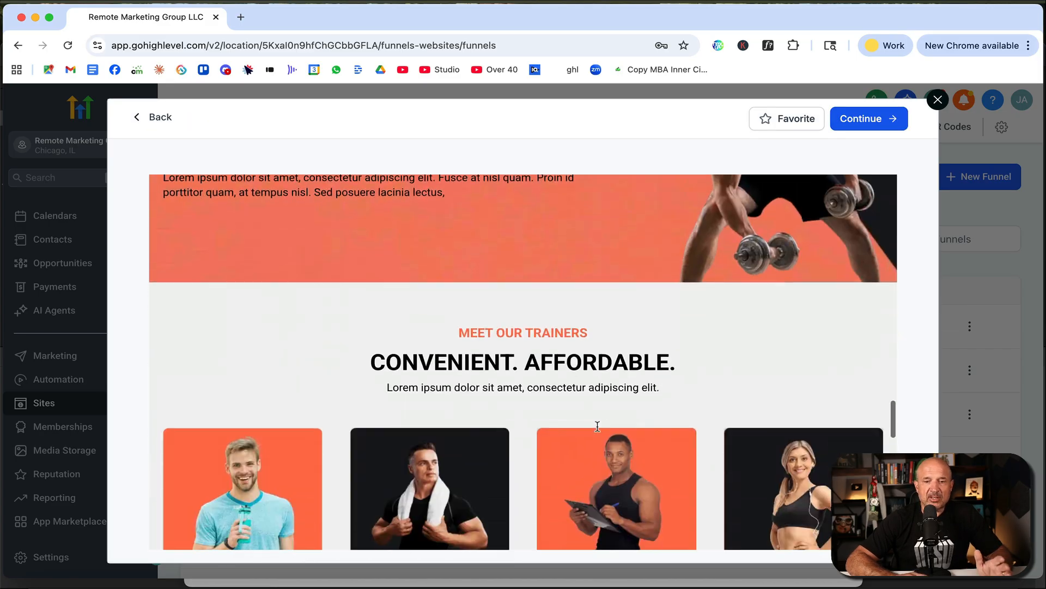
pyautogui.scroll(15, 598, 430)
pyautogui.scroll(15, 598, 426)
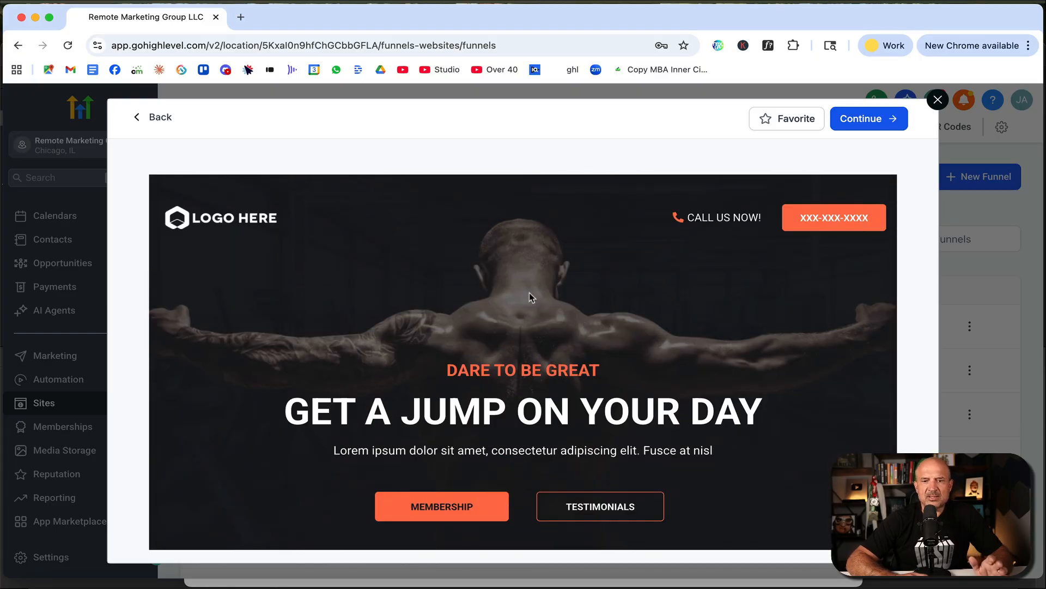
pyautogui.scroll(-12, 508, 282)
pyautogui.scroll(-10, 552, 421)
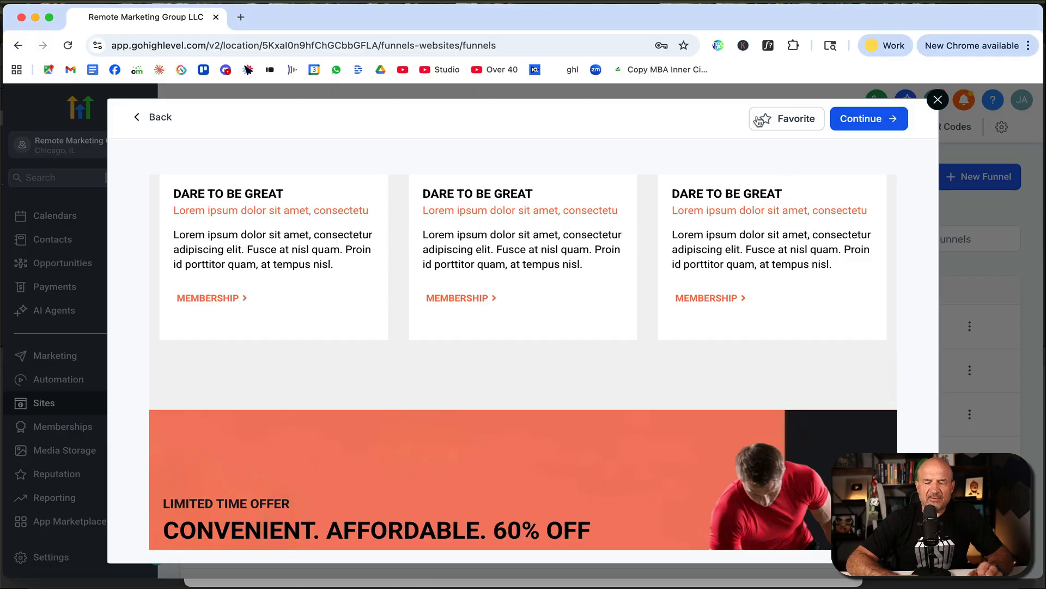
pyautogui.click(868, 120)
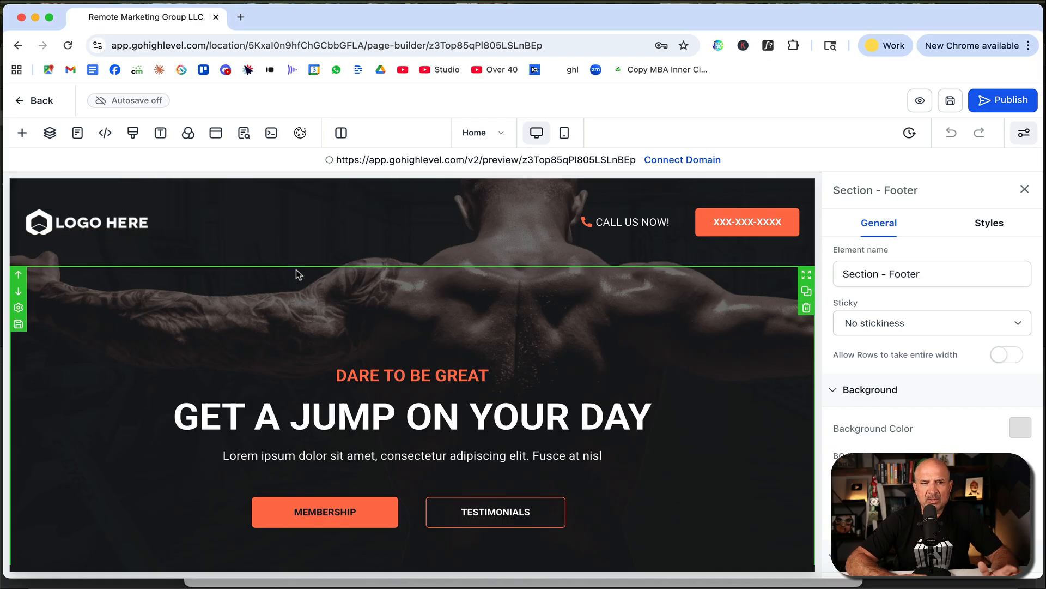
pyautogui.scroll(-8, 296, 269)
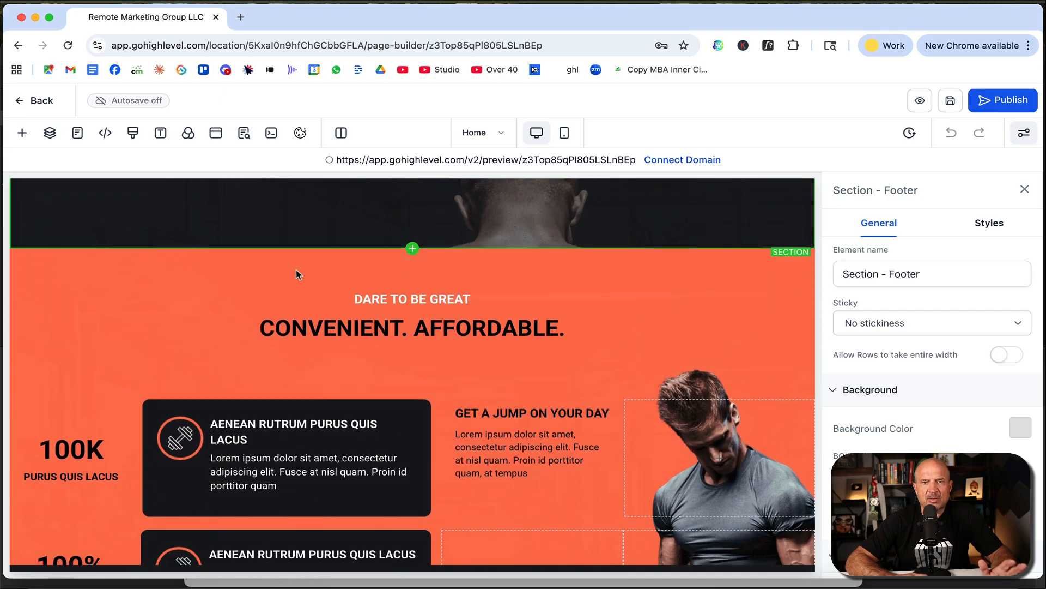
pyautogui.scroll(5, 344, 240)
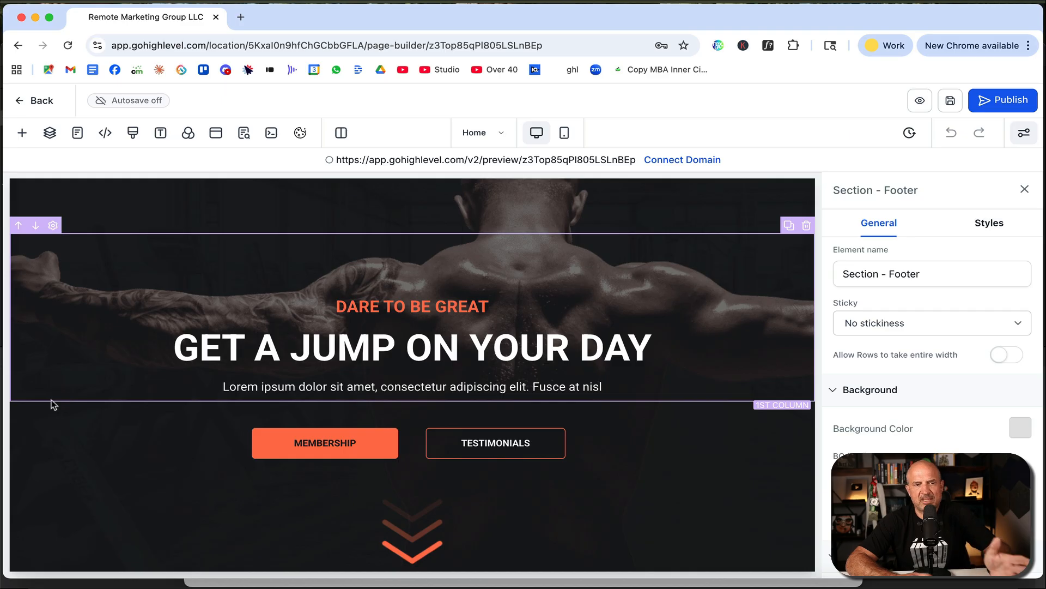
pyautogui.scroll(-5, 52, 400)
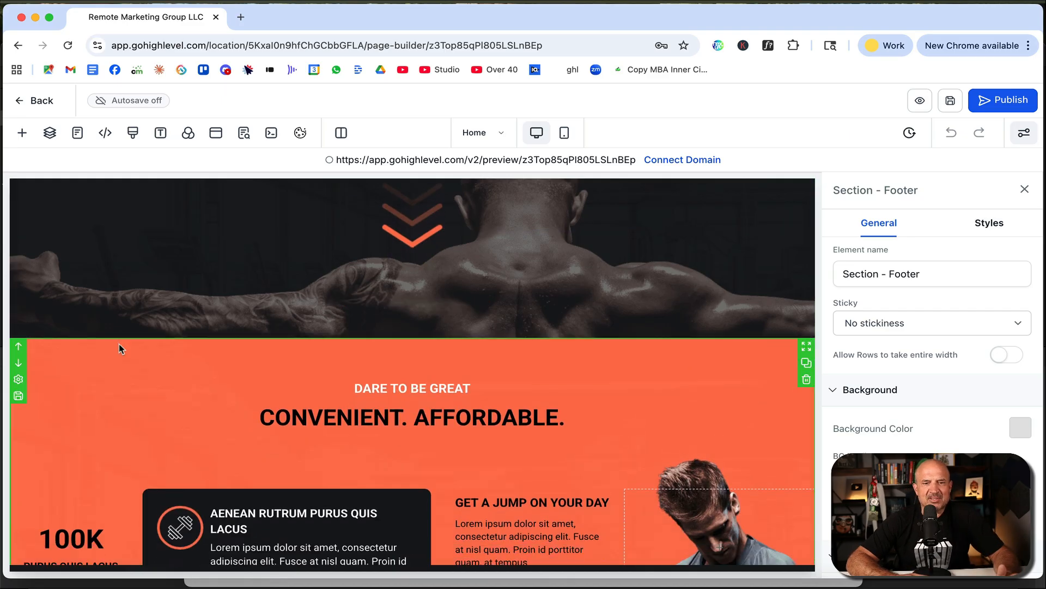
pyautogui.scroll(5, 492, 239)
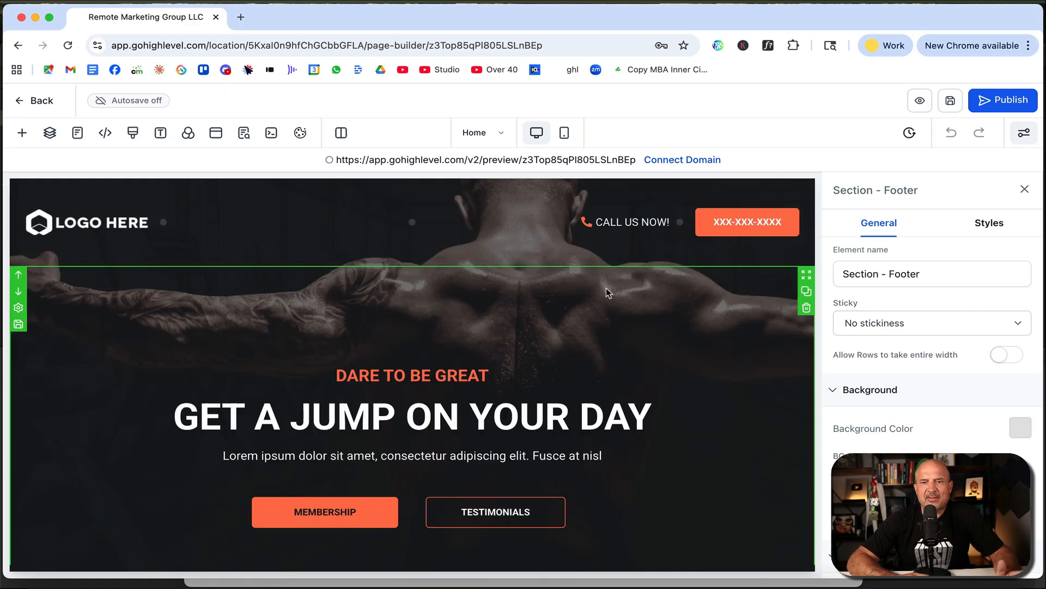
# Step: Try adding a wide section between the dark hero section and the orange section, and delete it
pyautogui.scroll(-5, 606, 292)
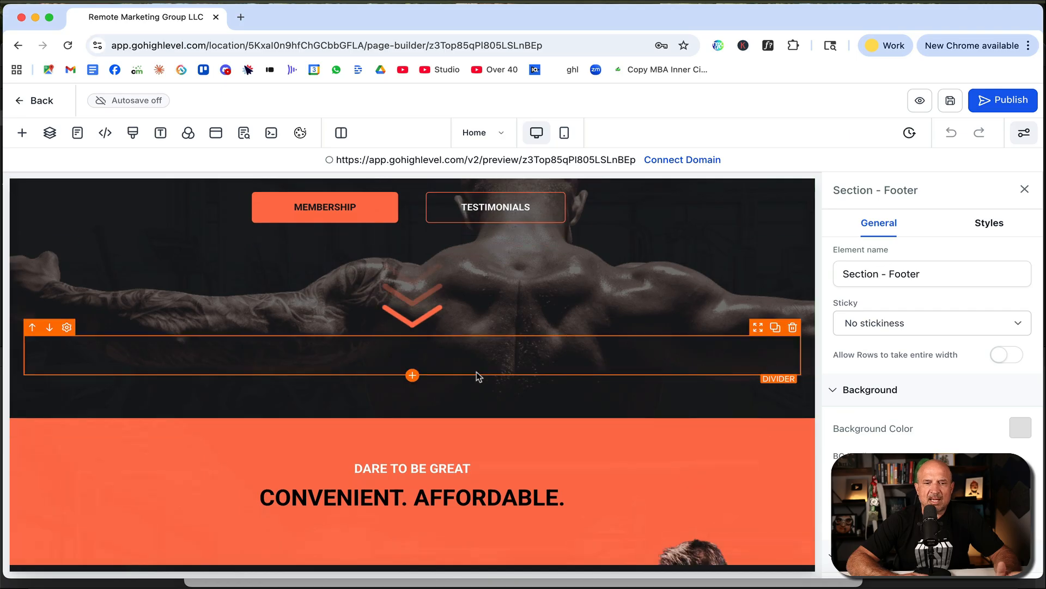
pyautogui.click(412, 418)
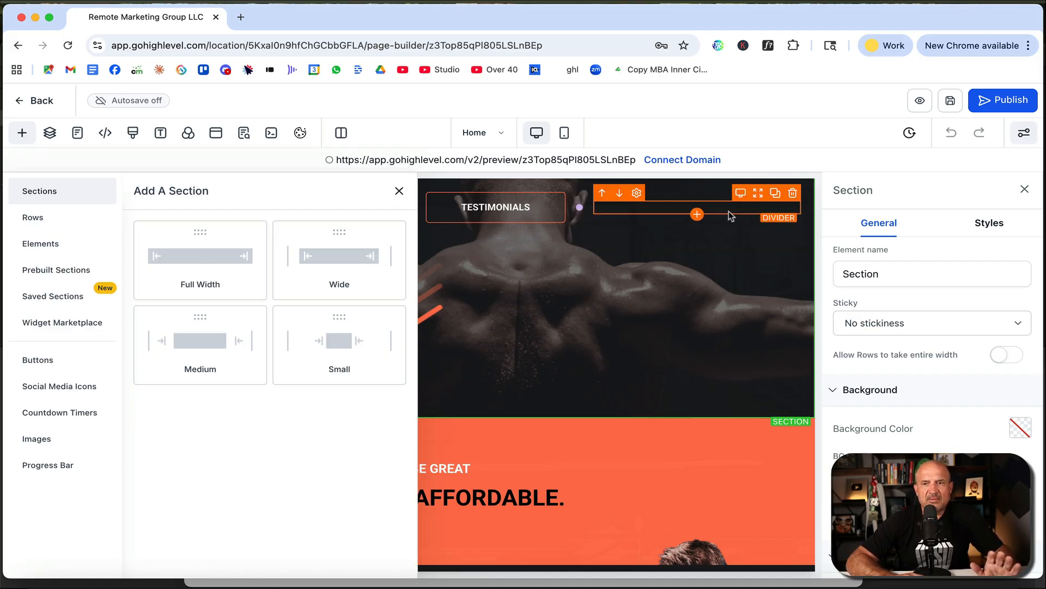
pyautogui.click(313, 257)
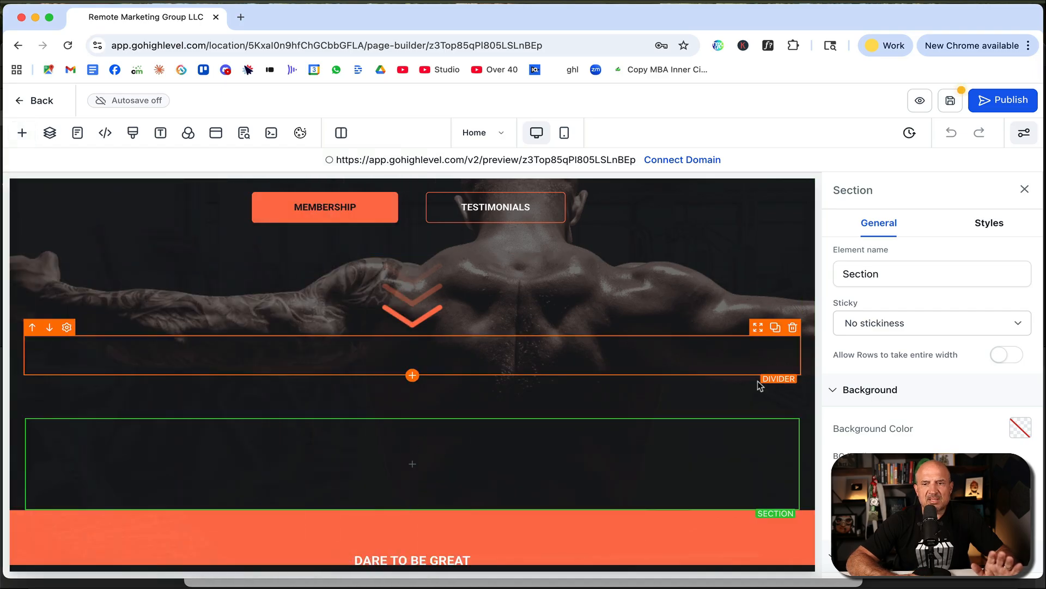
pyautogui.click(792, 459)
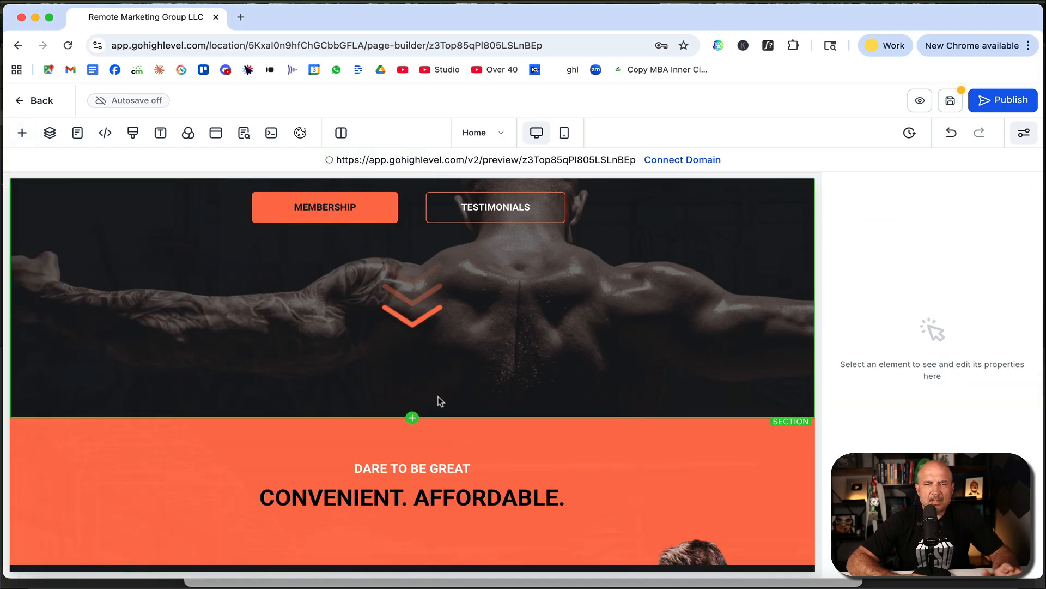
# Step: Insert a full-width section between the dark hero section and the orange section
pyautogui.click(413, 419)
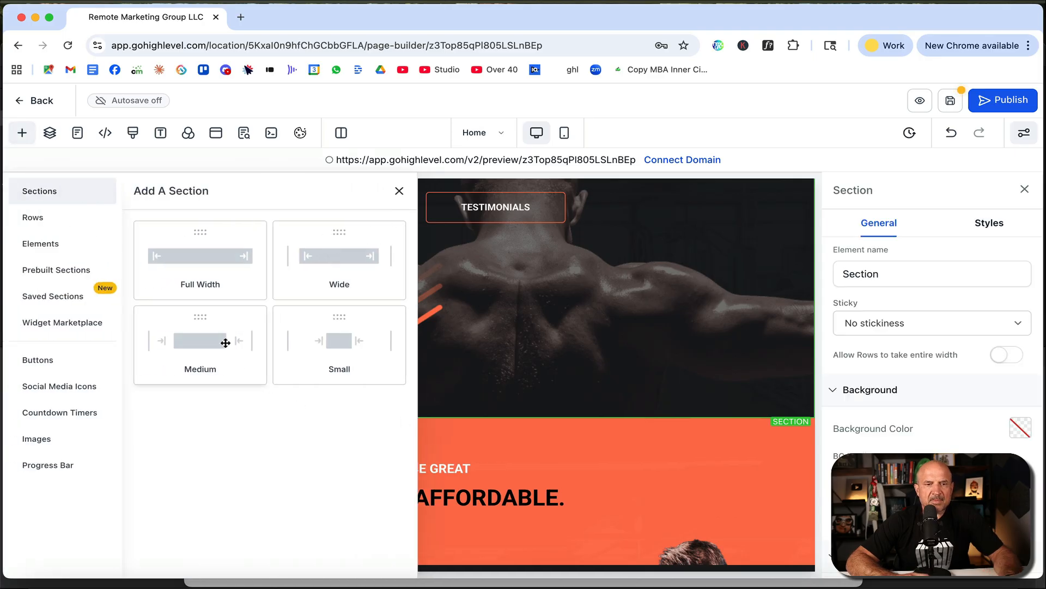
pyautogui.moveTo(198, 254); pyautogui.dragTo(365, 459)
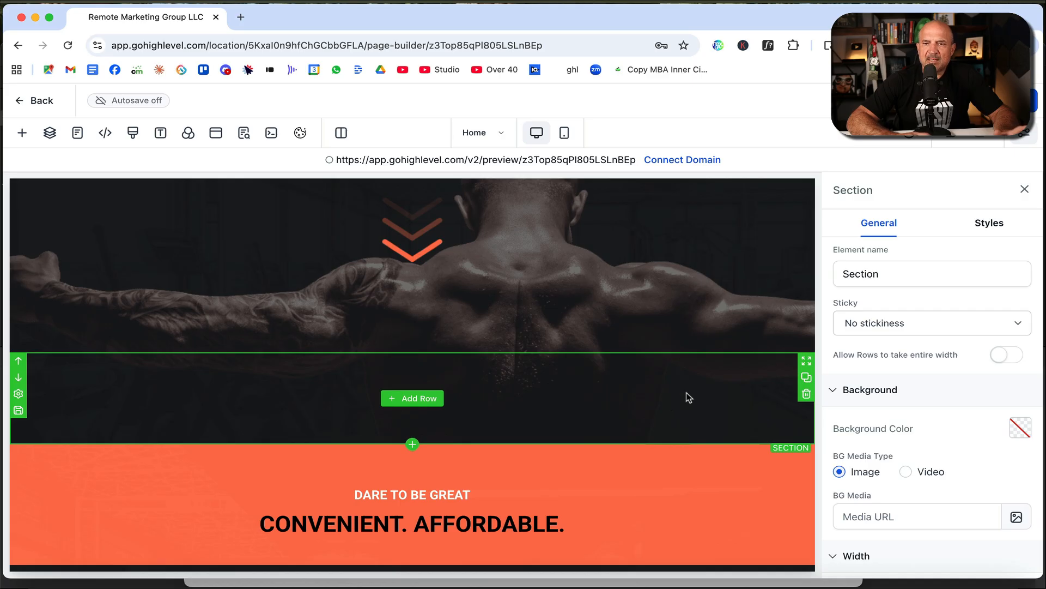
pyautogui.scroll(-2, 877, 375)
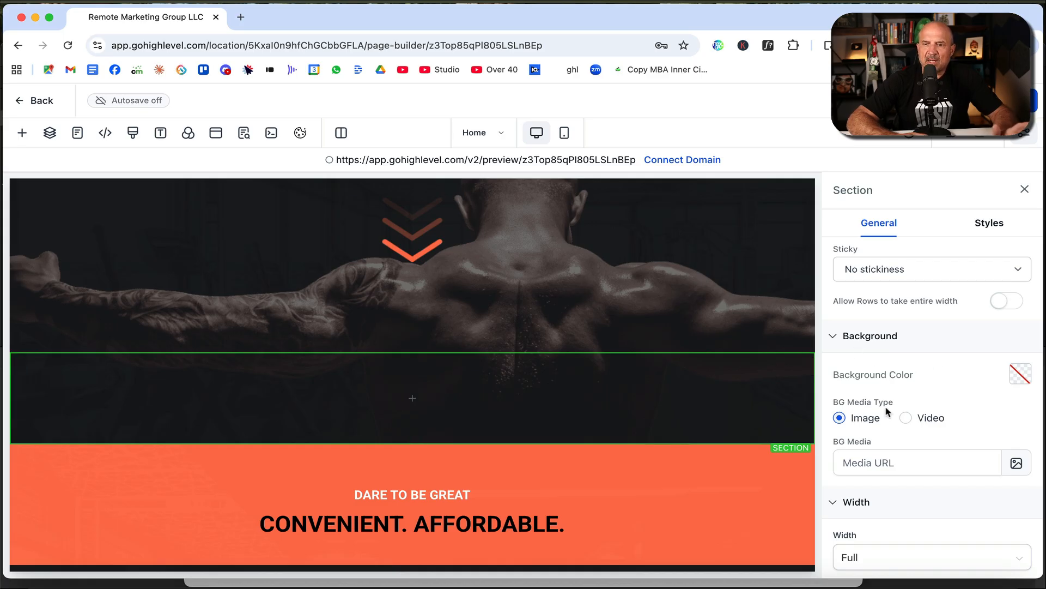
# Step: Try the Wide and Small widths on the new section, returning it to full width with an image background type
pyautogui.scroll(-1, 891, 410)
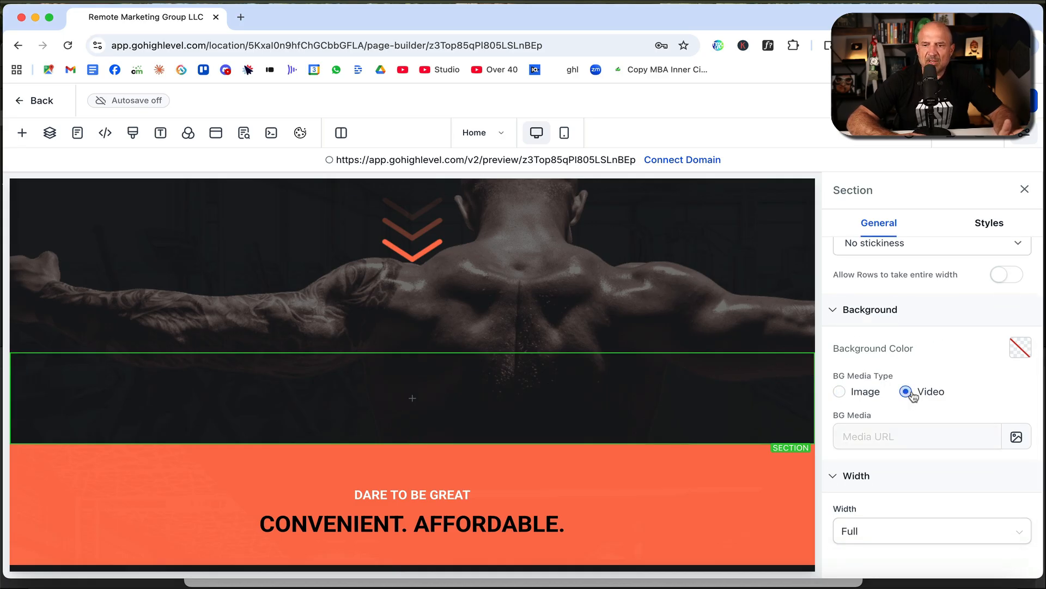
pyautogui.click(840, 391)
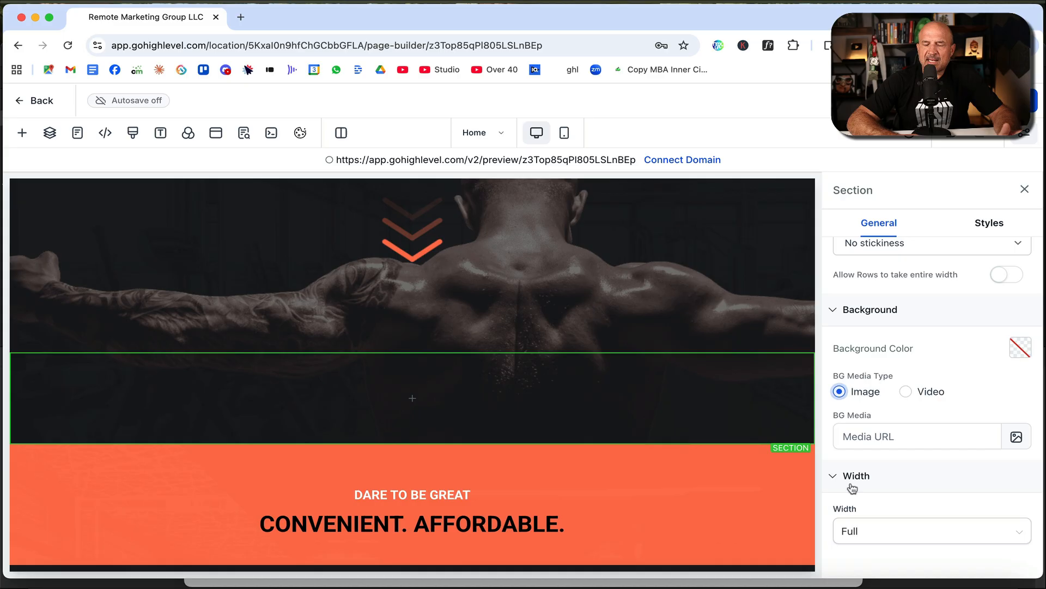
pyautogui.click(894, 544)
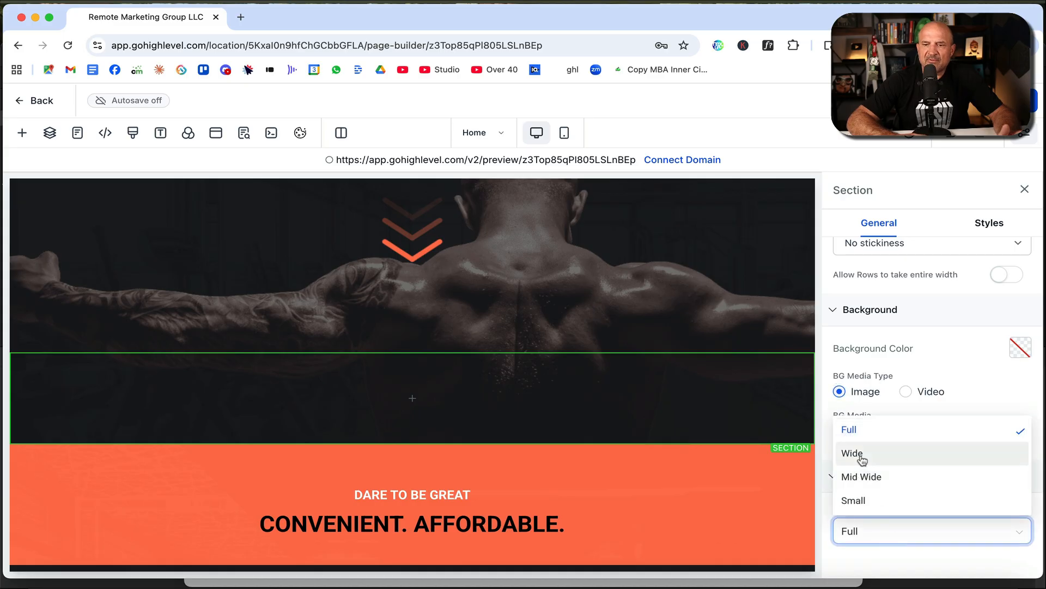
pyautogui.click(861, 456)
pyautogui.click(872, 520)
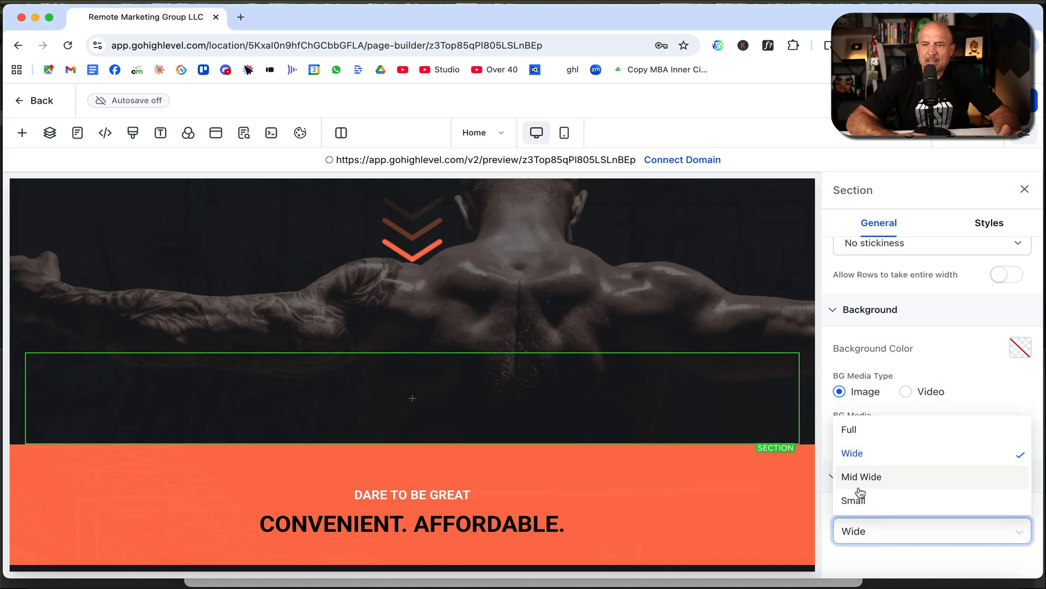
pyautogui.click(857, 498)
pyautogui.click(861, 530)
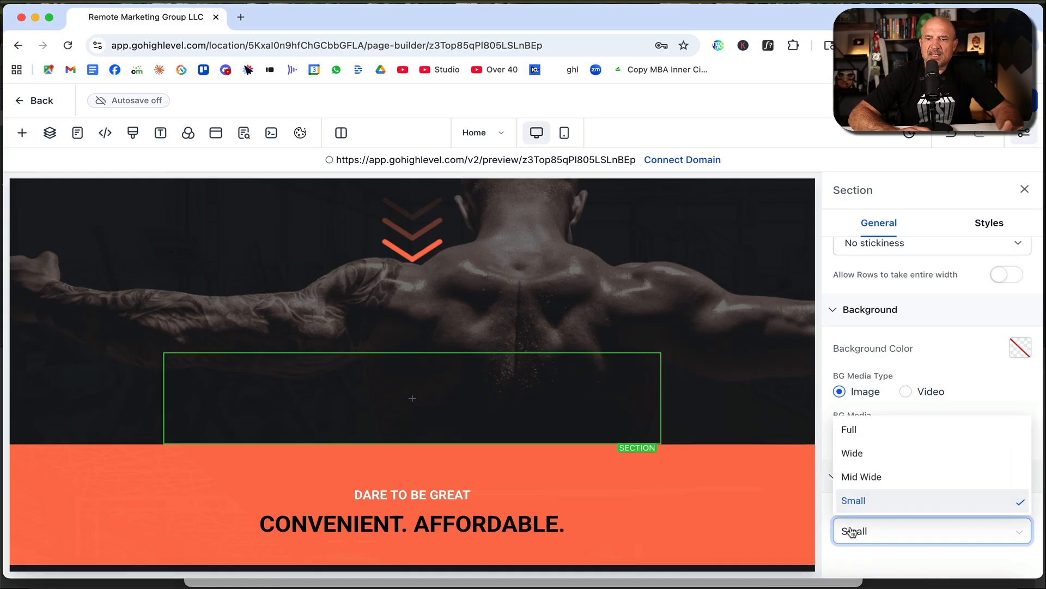
pyautogui.click(853, 430)
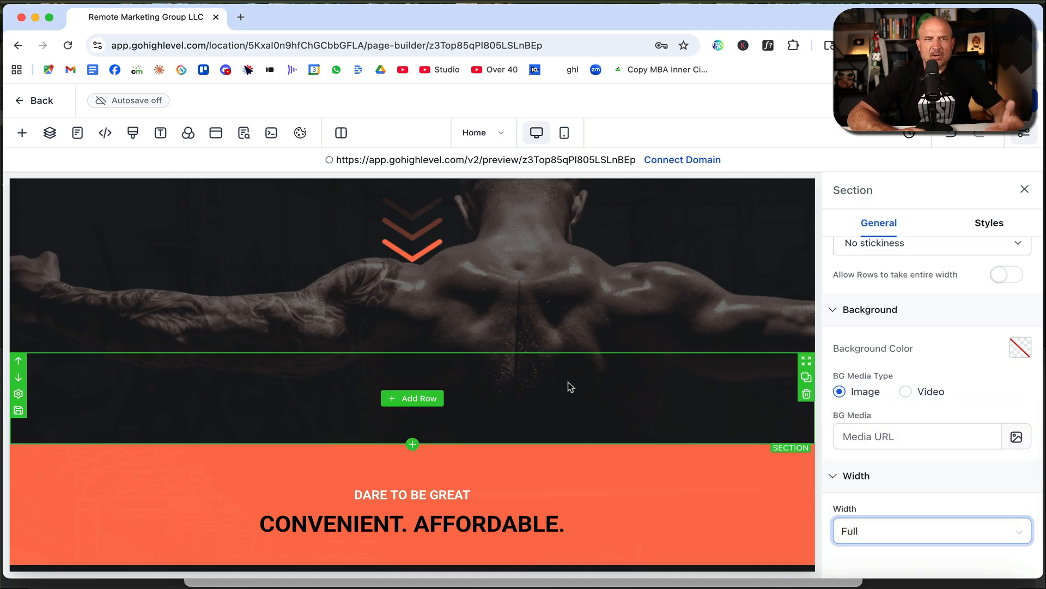
# Step: Add a four-column row to the new section and place a headline element in its first column
pyautogui.click(419, 398)
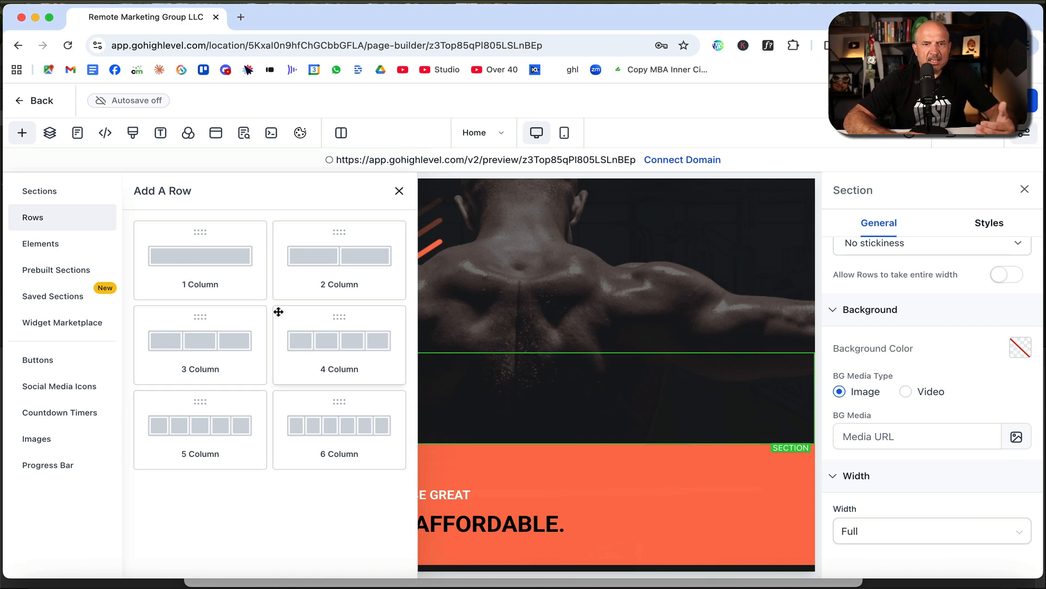
pyautogui.moveTo(316, 344); pyautogui.dragTo(439, 396)
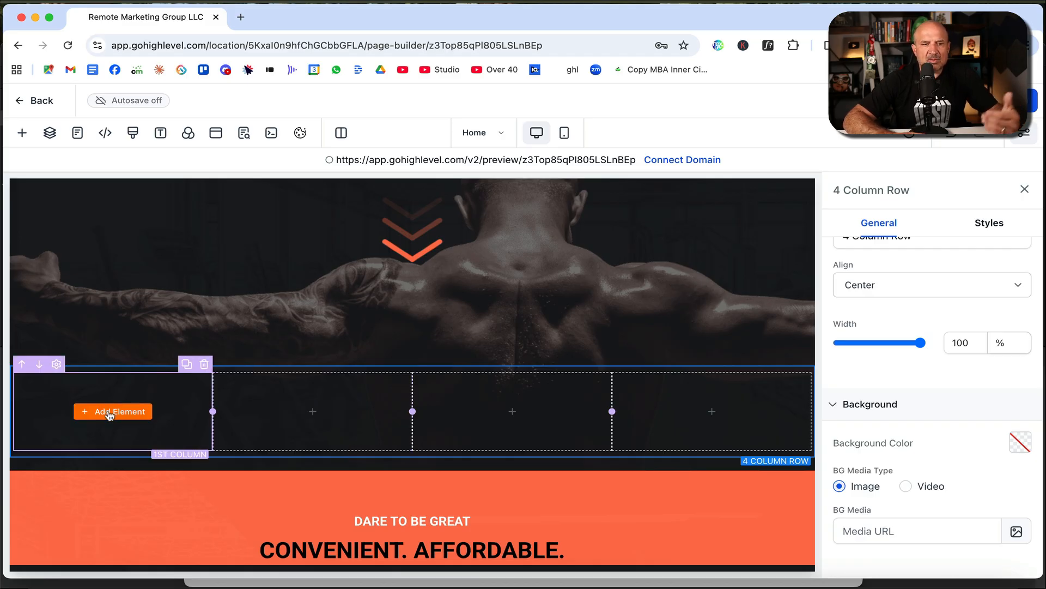
pyautogui.click(109, 415)
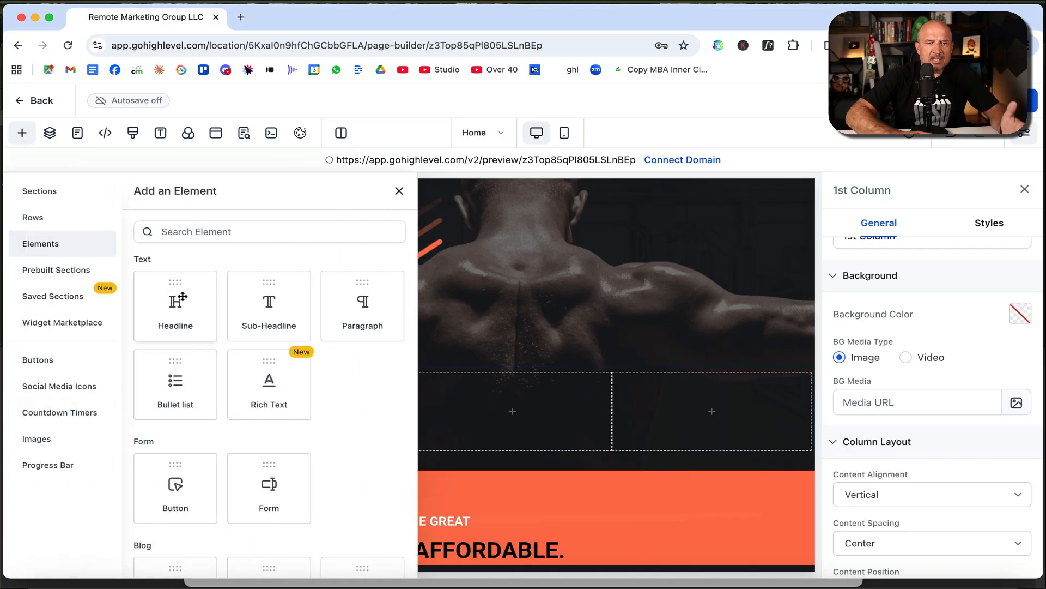
pyautogui.moveTo(183, 297); pyautogui.dragTo(142, 400)
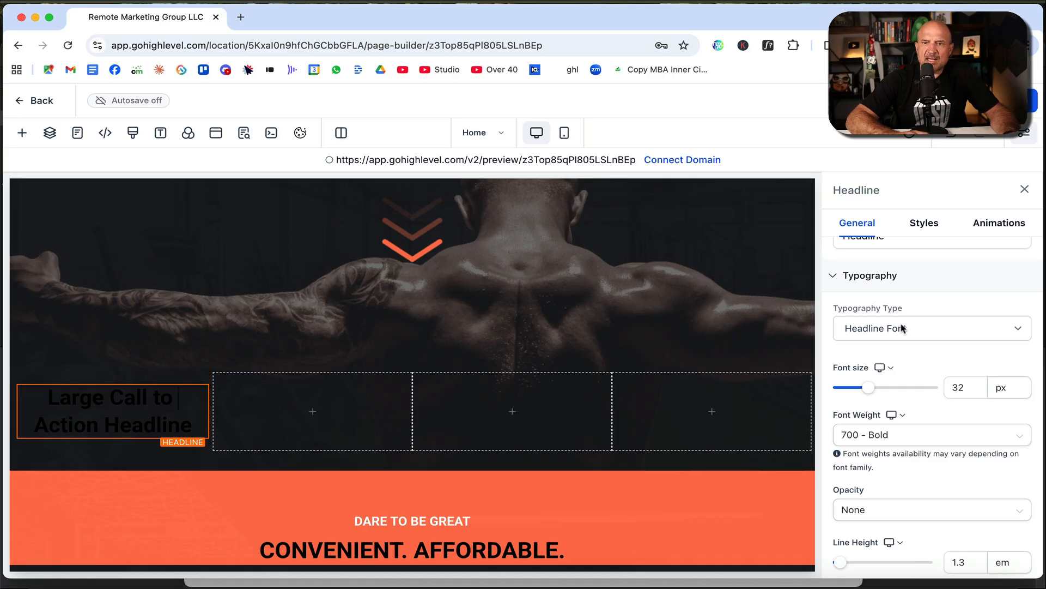
# Step: Set the text color of the new headline in the first column to white
pyautogui.scroll(2, 911, 384)
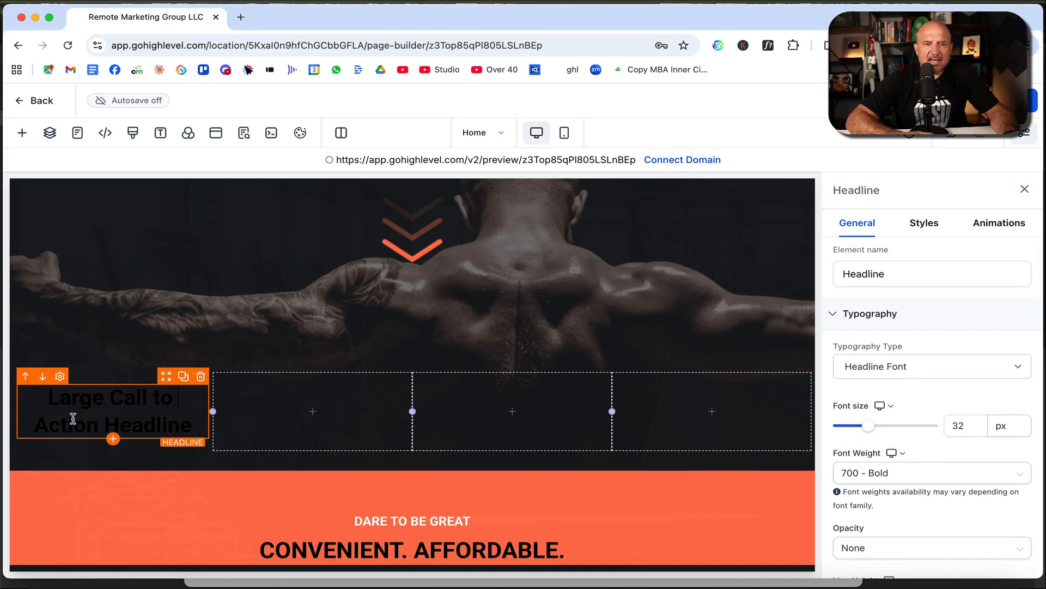
pyautogui.scroll(-7, 950, 388)
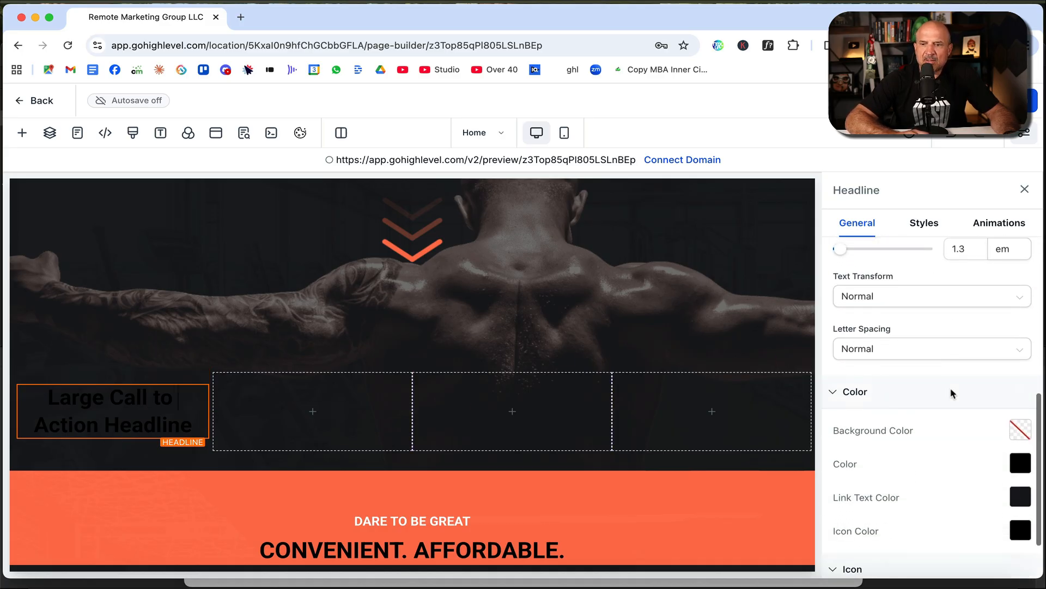
pyautogui.click(1020, 417)
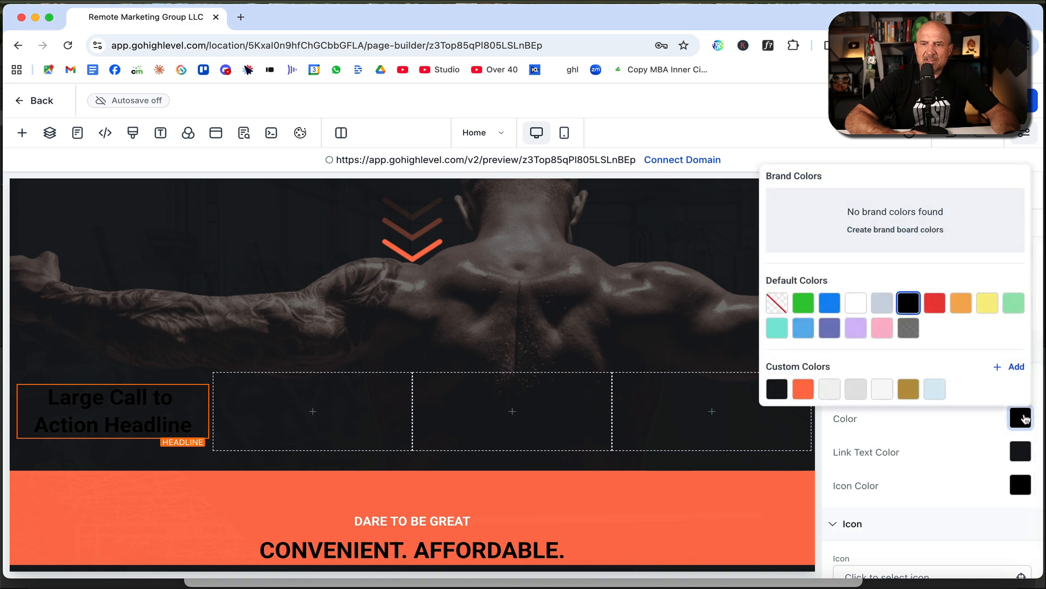
pyautogui.click(850, 303)
pyautogui.scroll(3, 872, 469)
pyautogui.scroll(1, 908, 457)
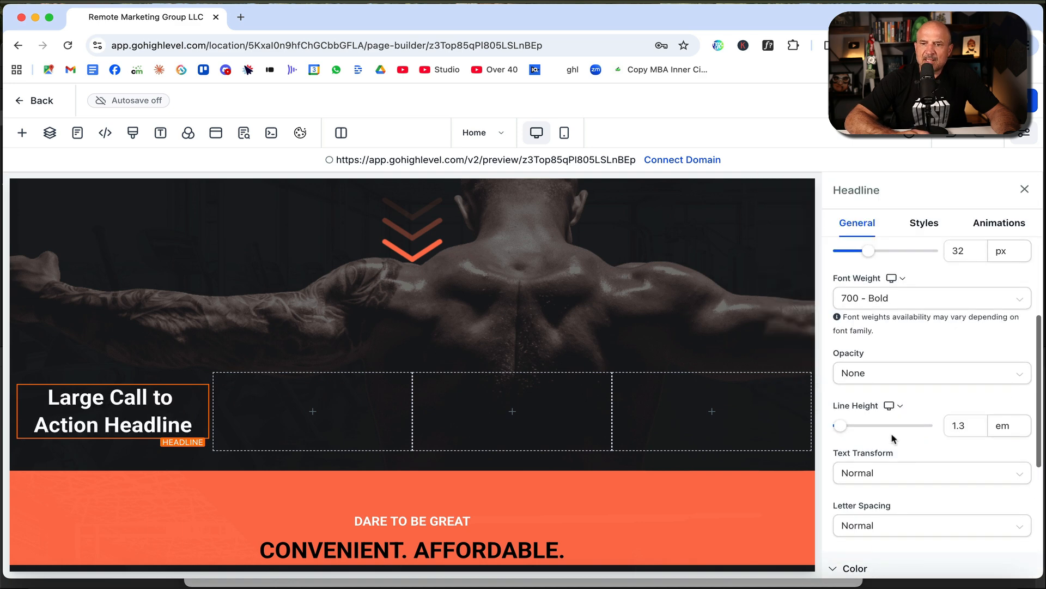
pyautogui.scroll(2, 911, 367)
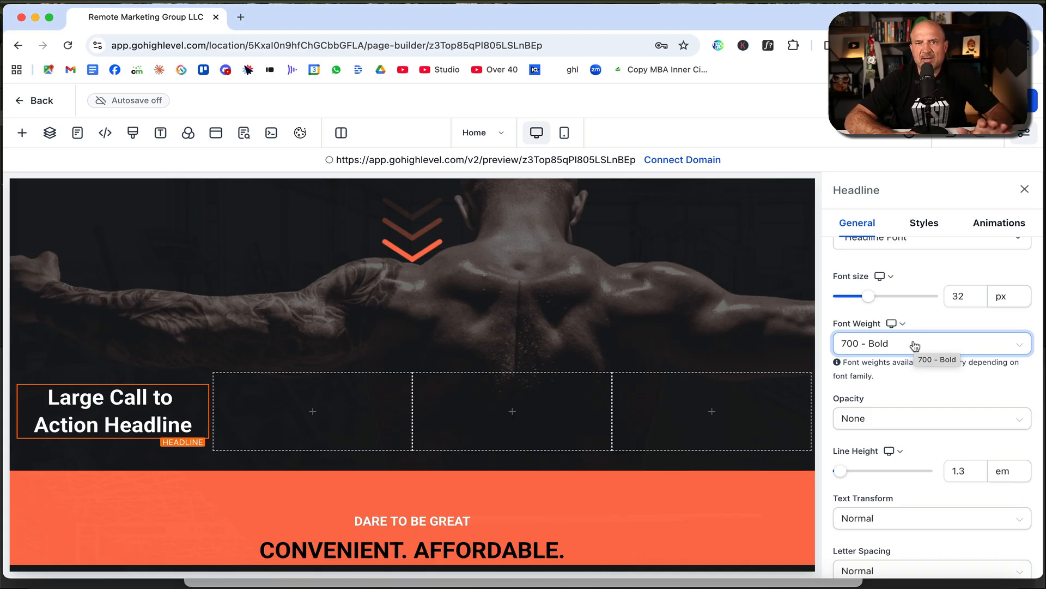
# Step: Examine the hero section's sub-headline, headline, buttons and arrow image in relation to the new four-column row
pyautogui.scroll(5, 612, 311)
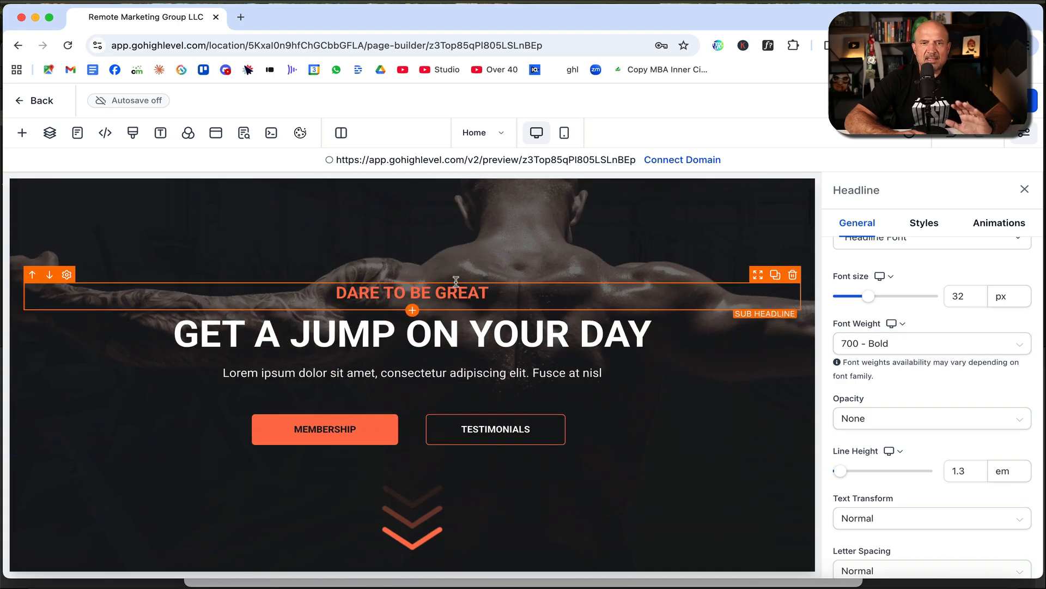
pyautogui.scroll(2, 638, 338)
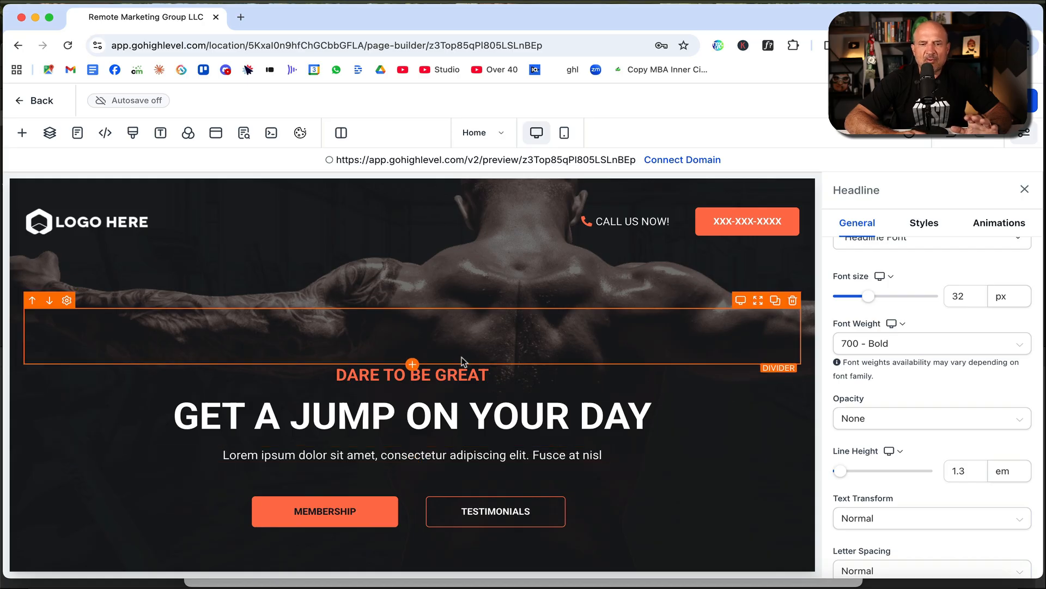
pyautogui.scroll(-3, 500, 418)
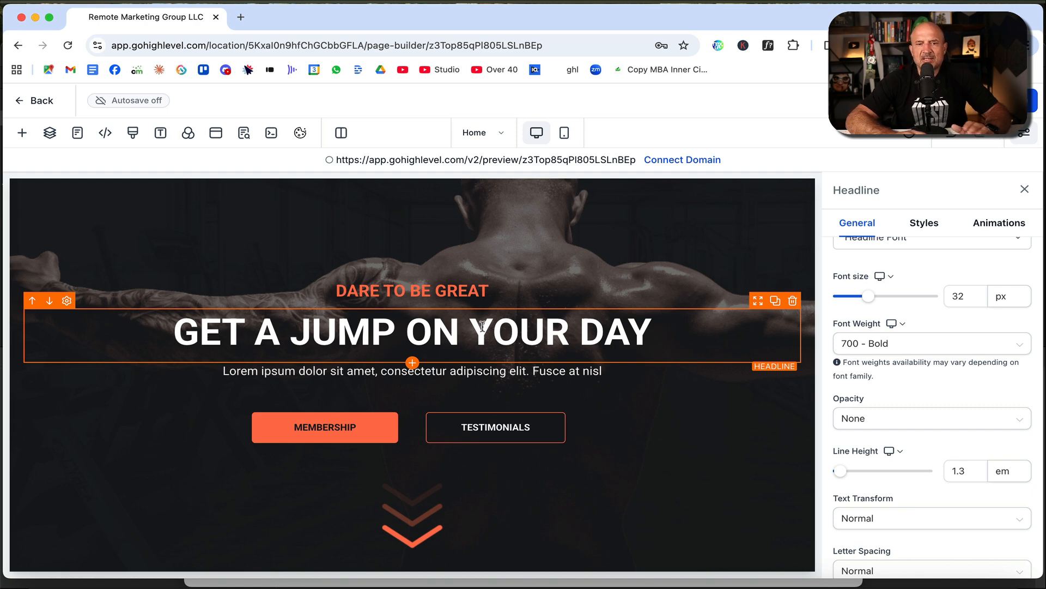
pyautogui.scroll(3, 500, 345)
pyautogui.scroll(-2, 500, 344)
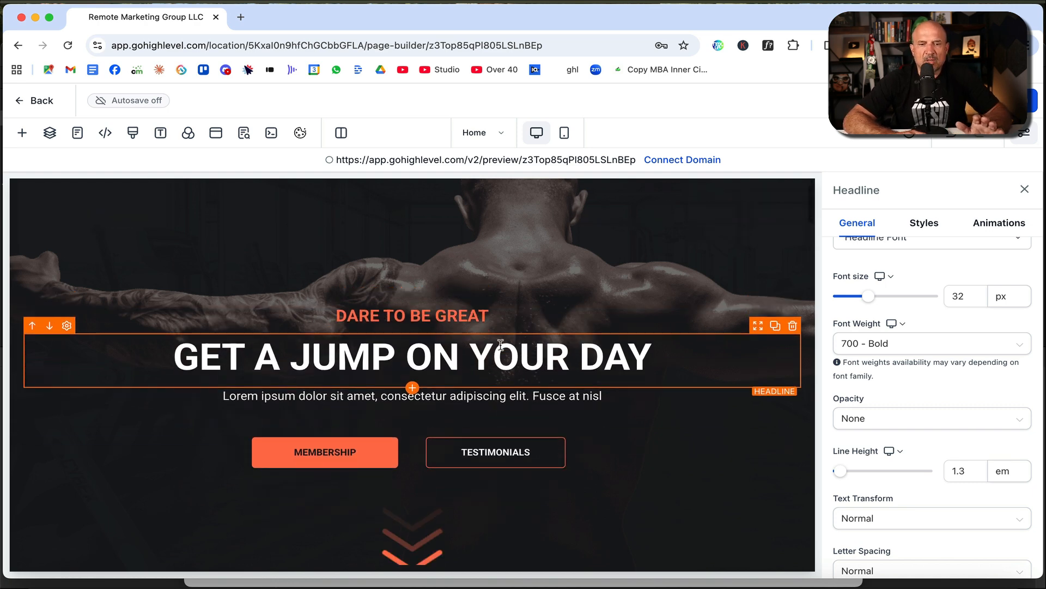
pyautogui.click(433, 318)
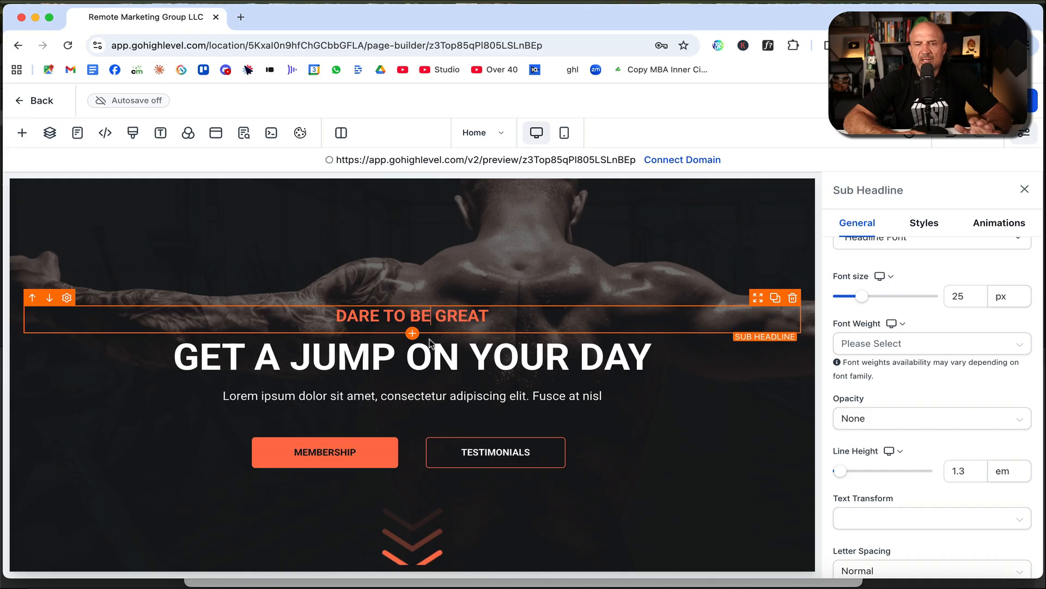
pyautogui.scroll(-8, 474, 369)
pyautogui.scroll(6, 473, 373)
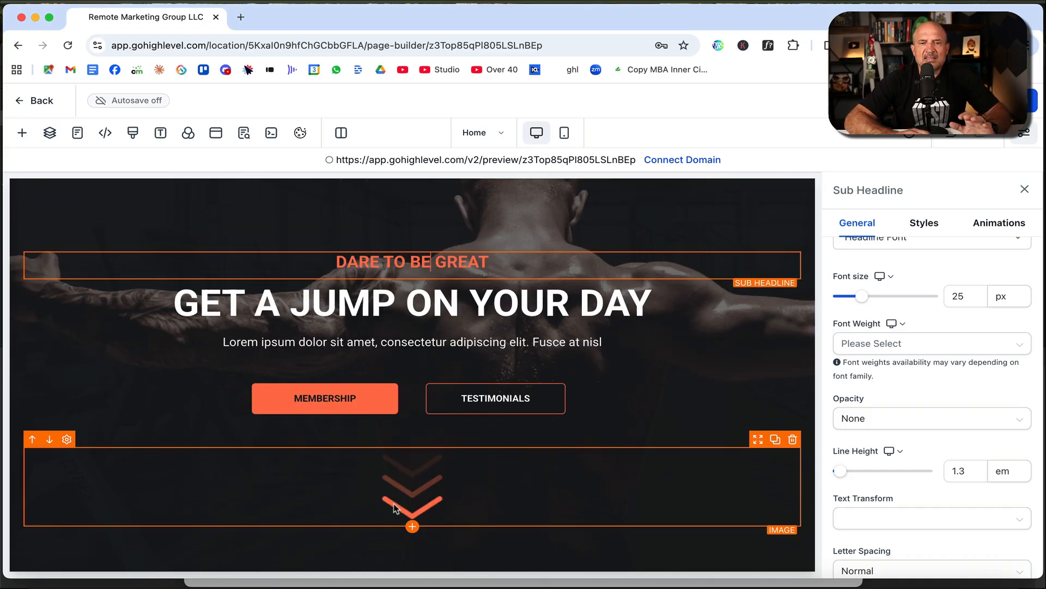
pyautogui.scroll(-5, 395, 504)
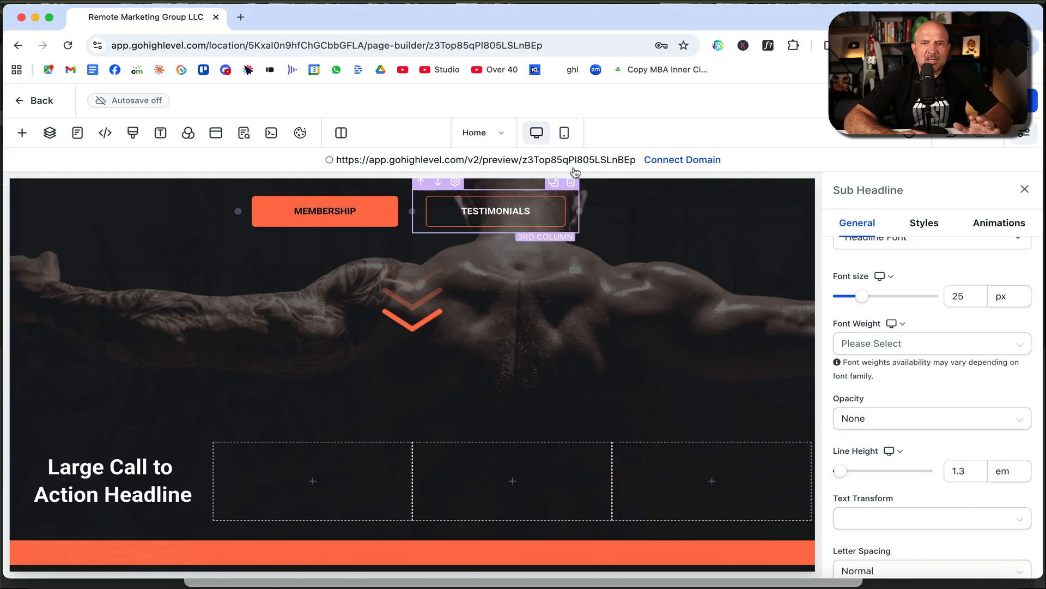
# Step: Review the page's layout in the mobile view and return to the desktop view
pyautogui.click(565, 132)
pyautogui.scroll(4, 489, 341)
pyautogui.scroll(-10, 489, 341)
pyautogui.scroll(-10, 490, 344)
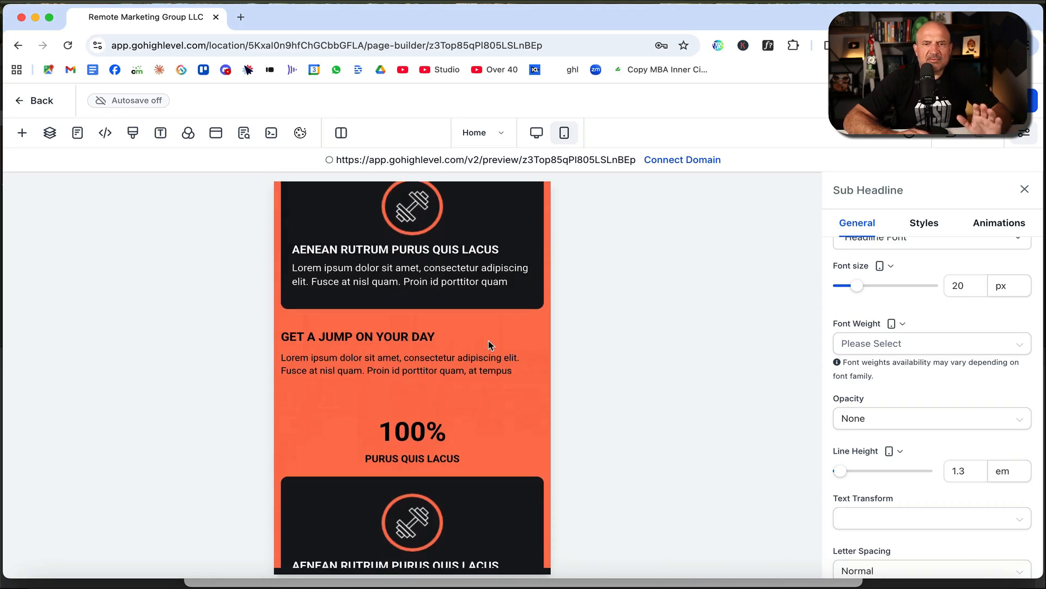
pyautogui.scroll(-7, 489, 344)
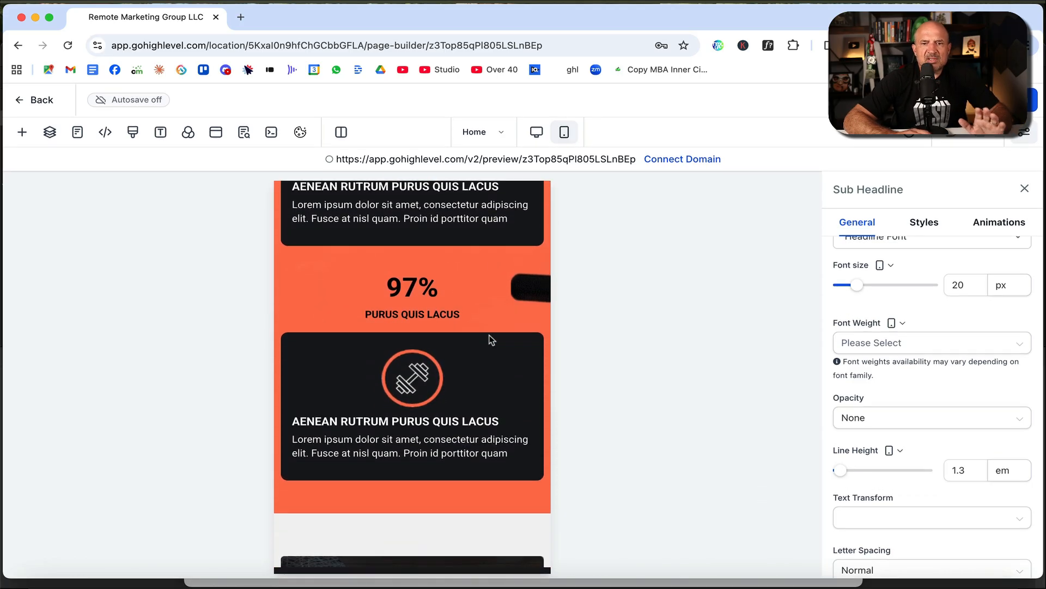
pyautogui.scroll(6, 465, 364)
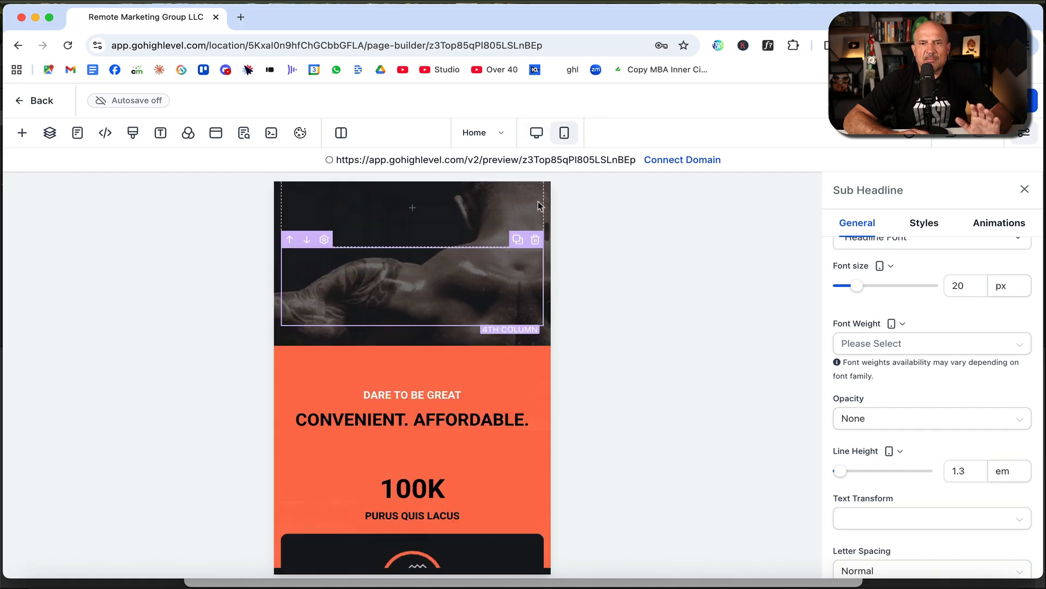
pyautogui.click(536, 132)
pyautogui.scroll(5, 528, 351)
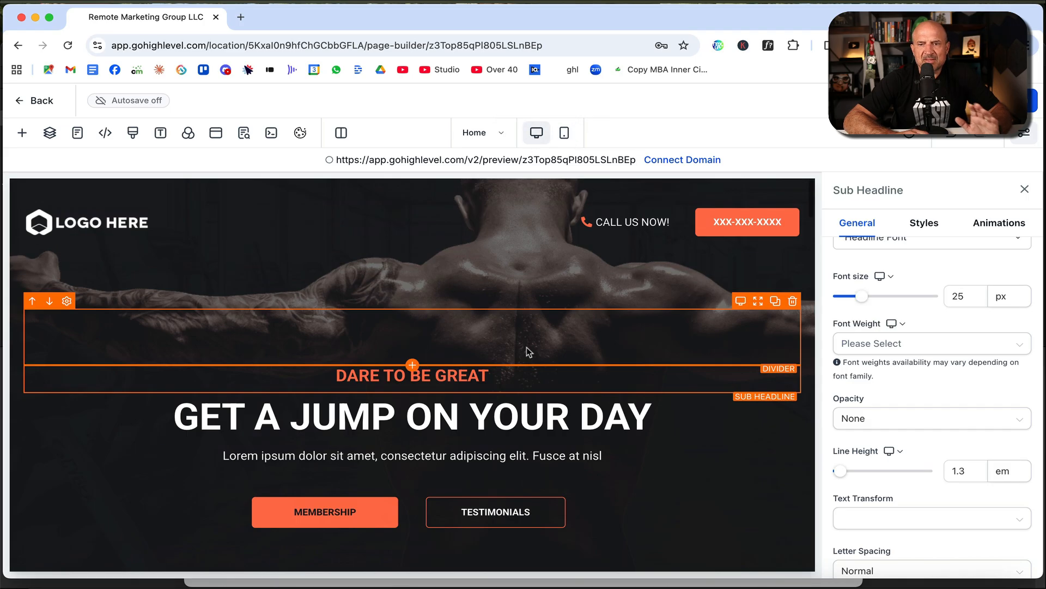
# Step: Add a sub-headline element below the large headline in the first column of the new row
pyautogui.scroll(-6, 630, 427)
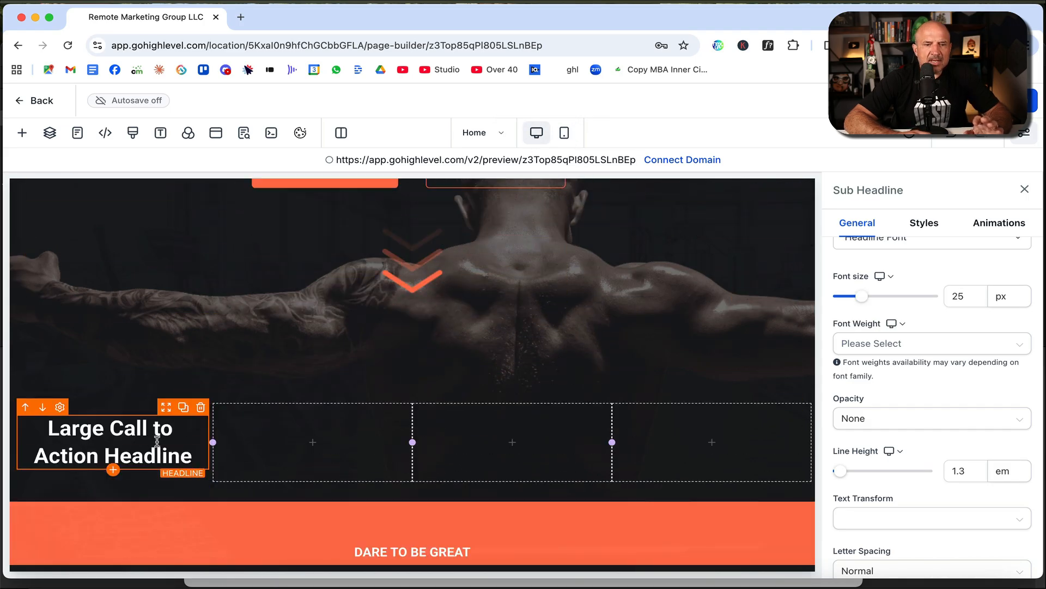
pyautogui.click(113, 470)
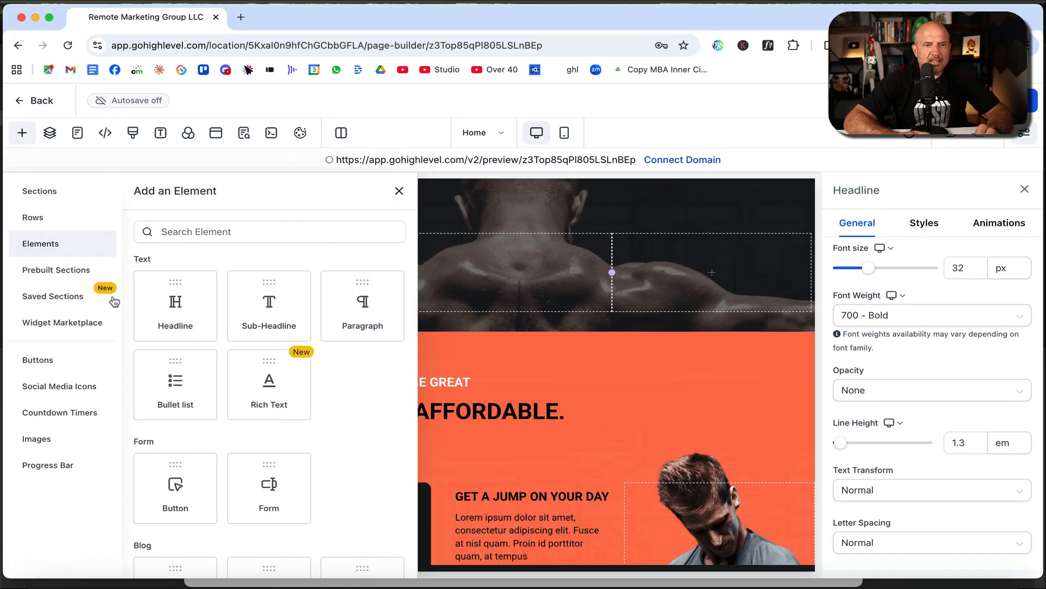
pyautogui.moveTo(264, 303); pyautogui.dragTo(136, 326)
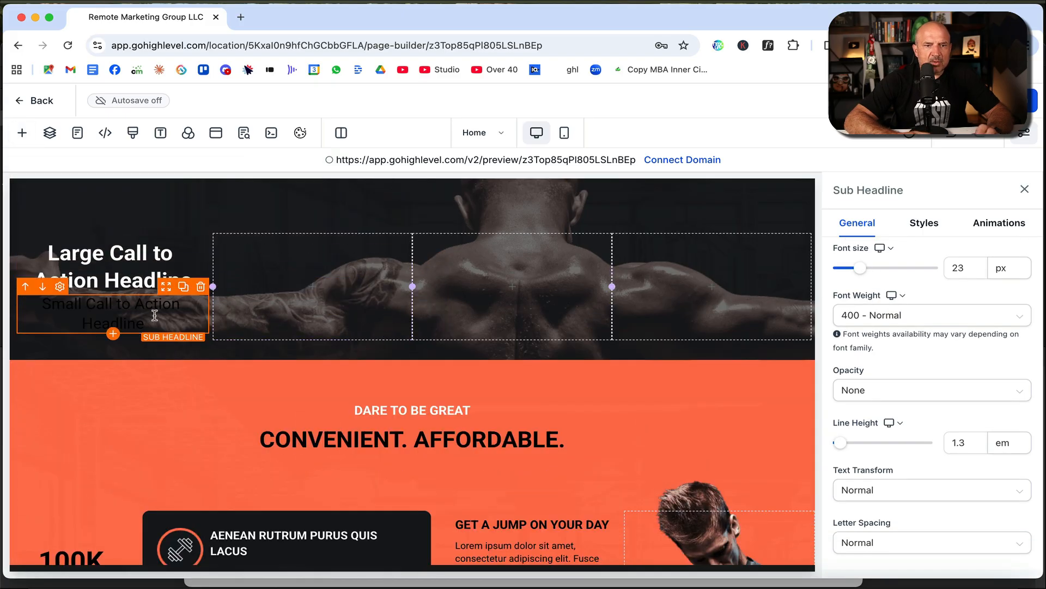
# Step: Set the new sub-headline's font size to 34 px and its text color to the default yellow (#faf089)
pyautogui.scroll(-2, 921, 362)
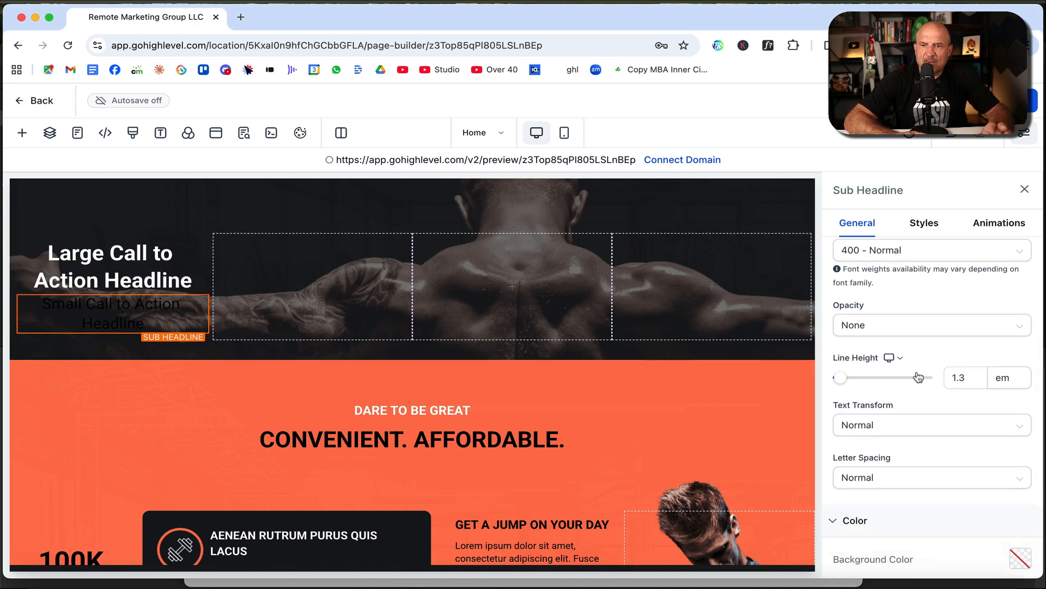
pyautogui.scroll(4, 872, 434)
pyautogui.moveTo(862, 355)
pyautogui.moveTo(862, 355); pyautogui.dragTo(872, 353)
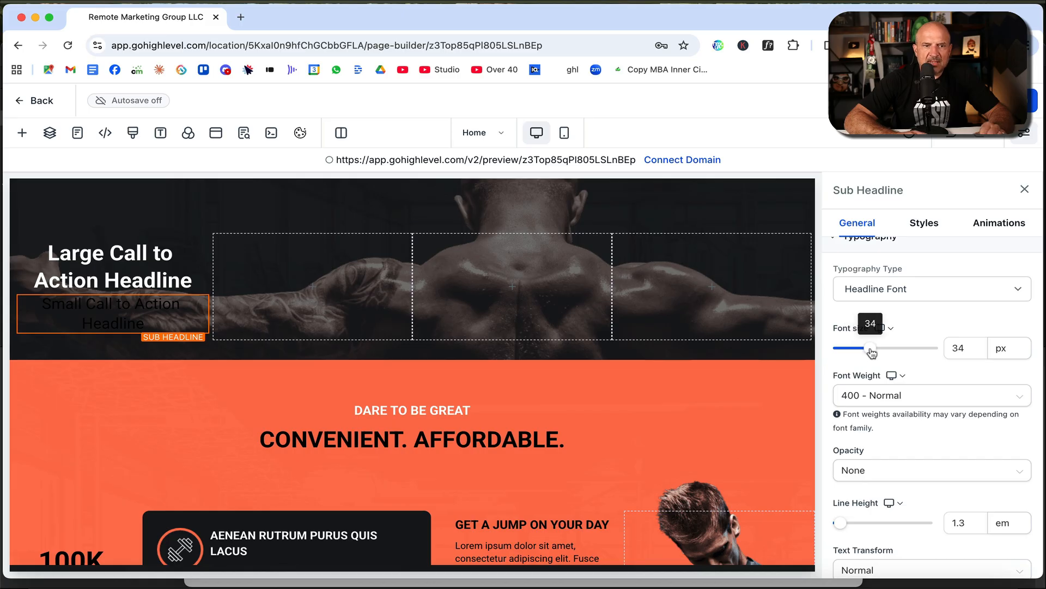
pyautogui.scroll(-8, 883, 382)
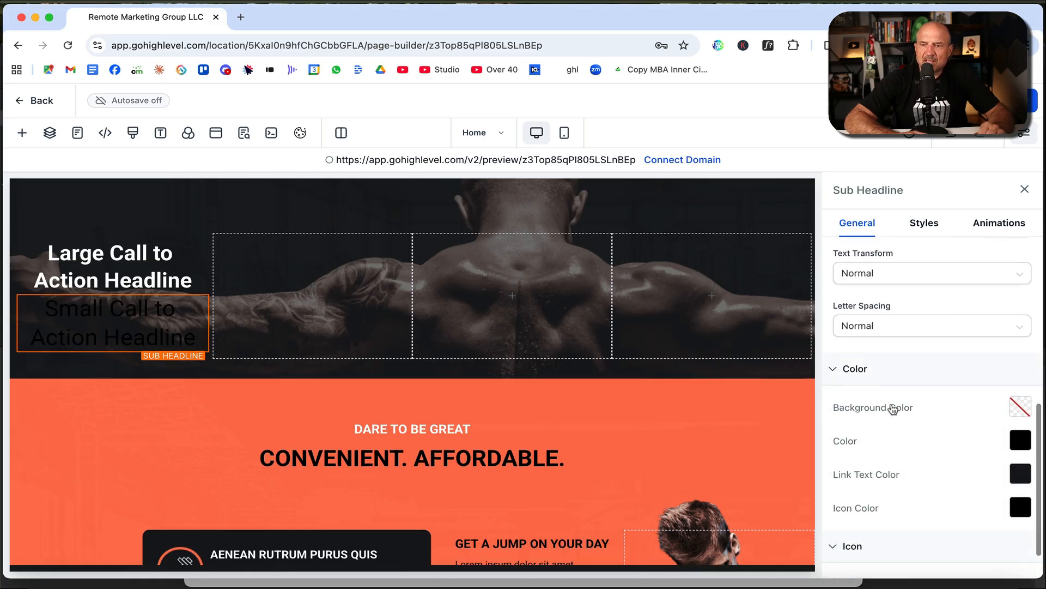
pyautogui.click(1021, 440)
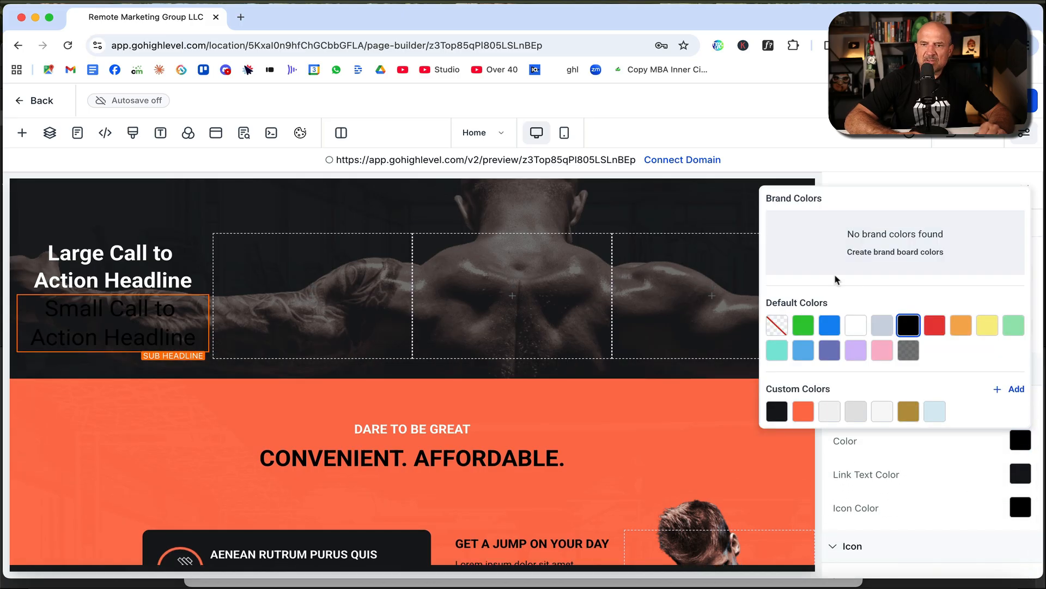
pyautogui.click(987, 325)
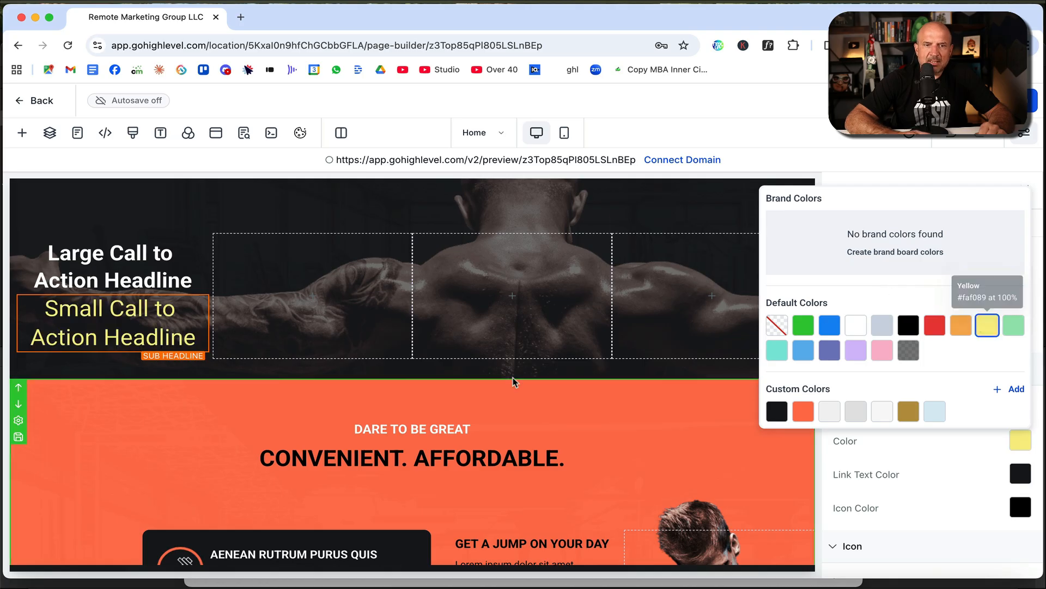
pyautogui.click(496, 374)
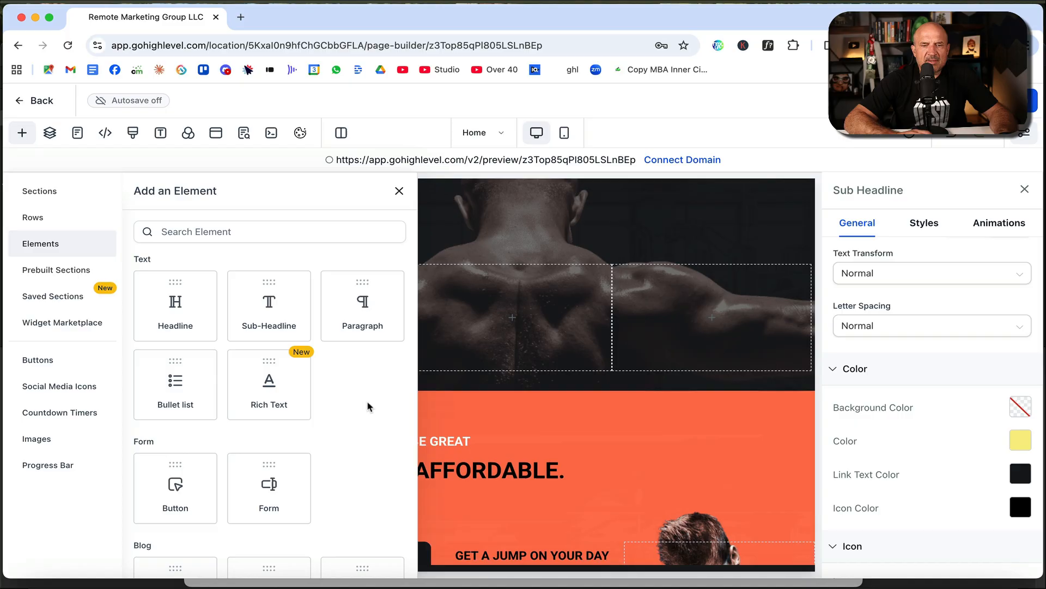
# Step: Add a paragraph element to the second column of the new row and set its text color to the default yellow
pyautogui.moveTo(361, 309); pyautogui.dragTo(306, 343)
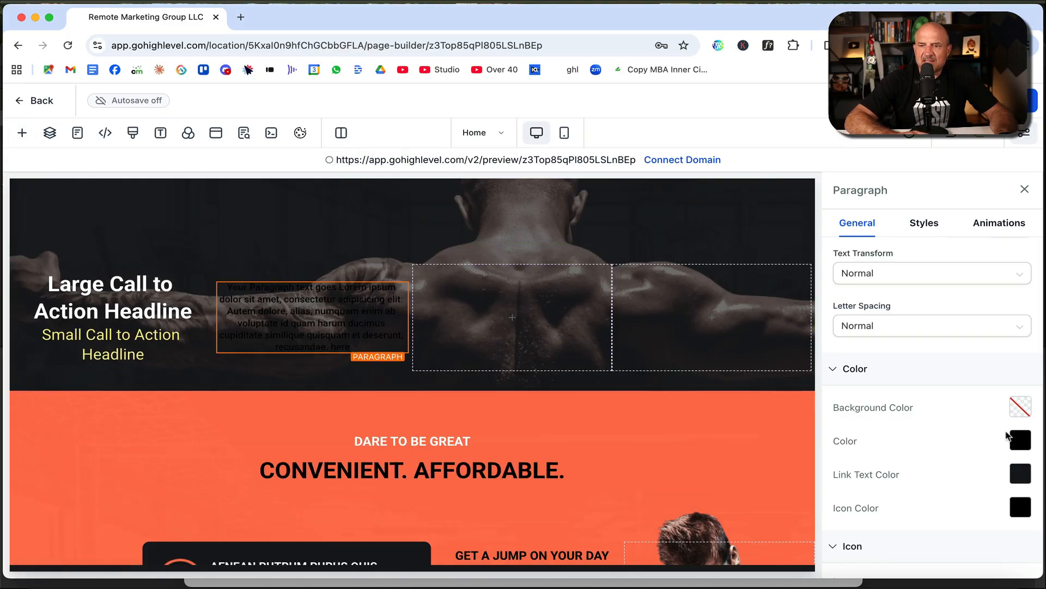
pyautogui.click(1019, 439)
pyautogui.click(987, 326)
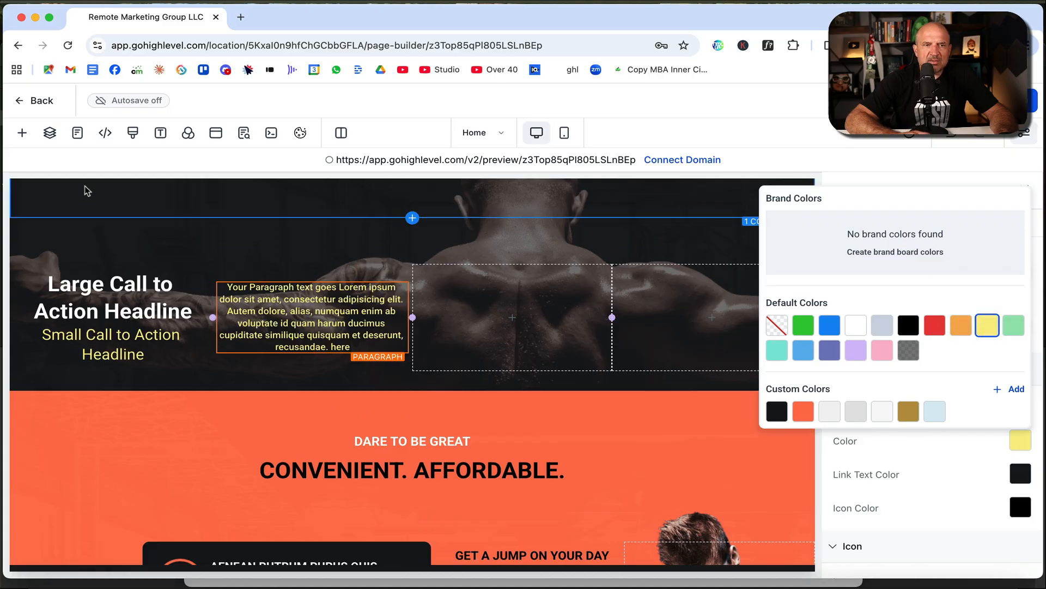
# Step: Add a bullet list element below the paragraph in the second column and set its text color to white (#ffffff)
pyautogui.click(22, 133)
pyautogui.scroll(-1, 366, 426)
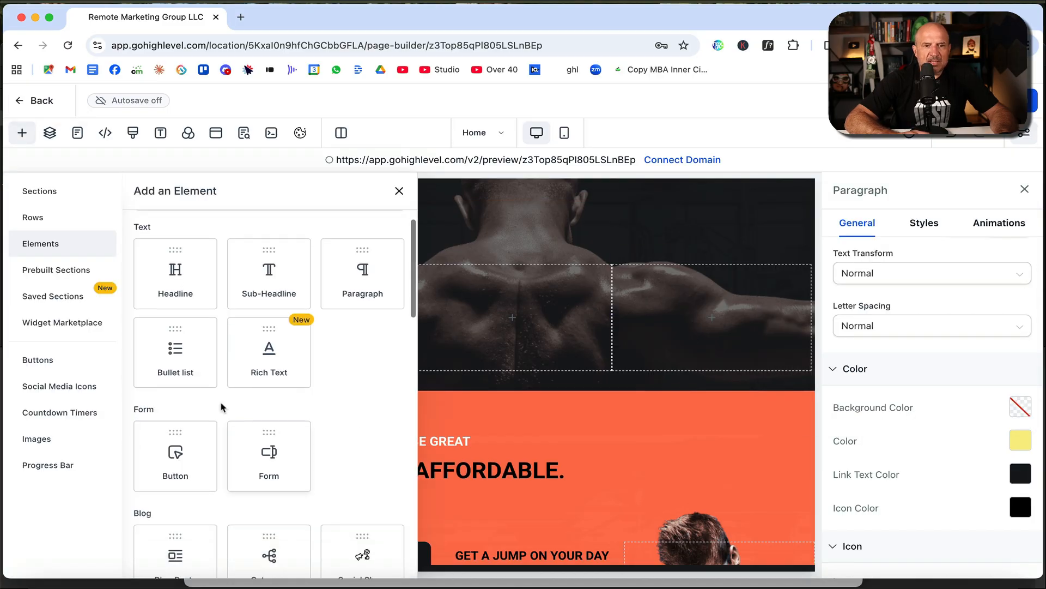
pyautogui.moveTo(175, 351); pyautogui.dragTo(344, 346)
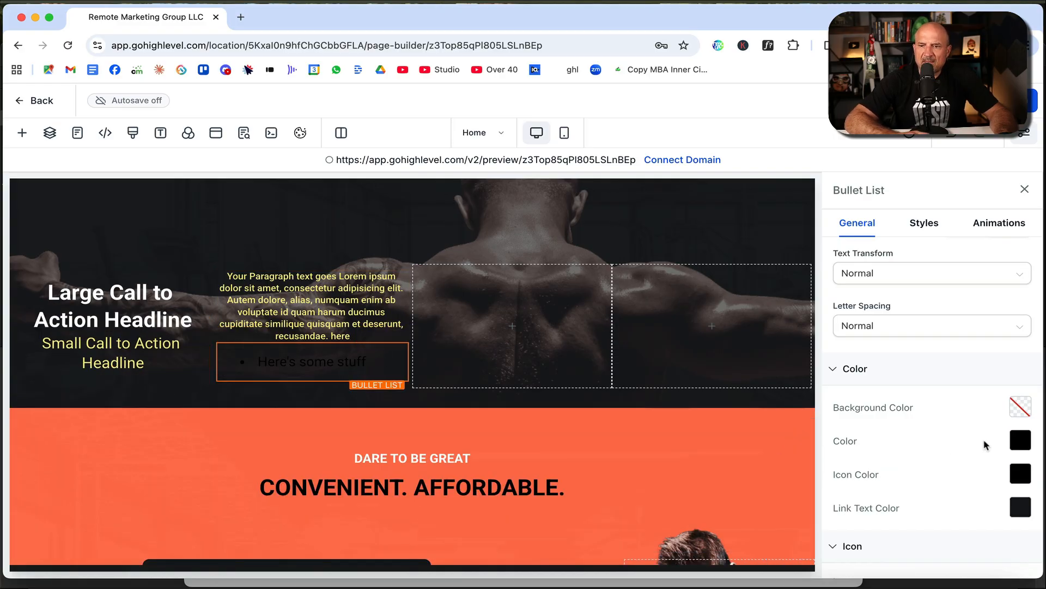
pyautogui.click(1021, 440)
pyautogui.click(856, 327)
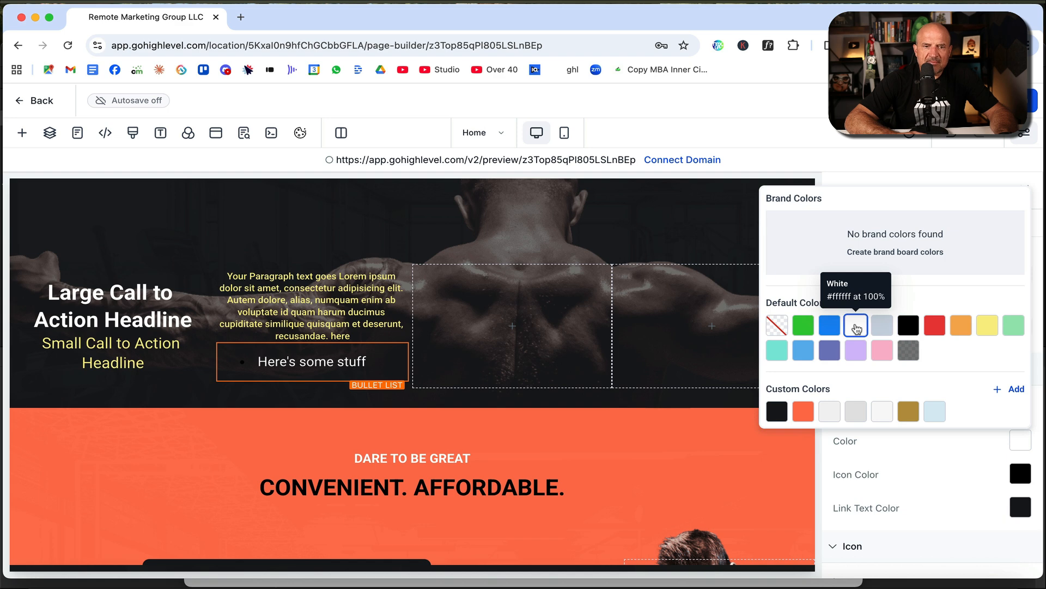
pyautogui.click(931, 492)
# Step: Set the bullet list's icon to the plain check mark found by searching the icons for "check"
pyautogui.scroll(-3, 931, 492)
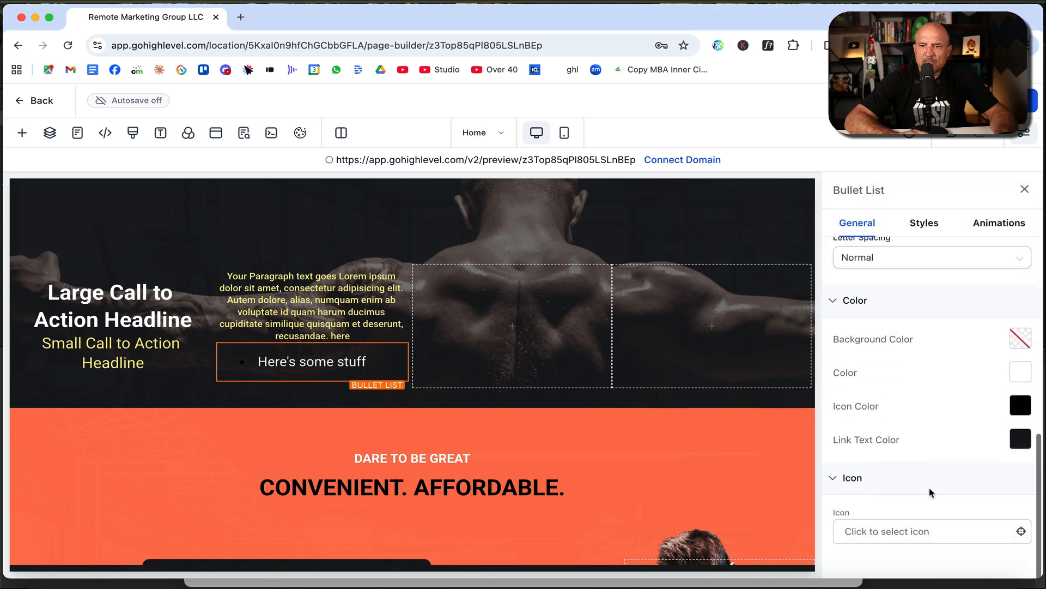
pyautogui.click(836, 476)
pyautogui.click(902, 538)
pyautogui.scroll(-1, 909, 531)
pyautogui.click(909, 529)
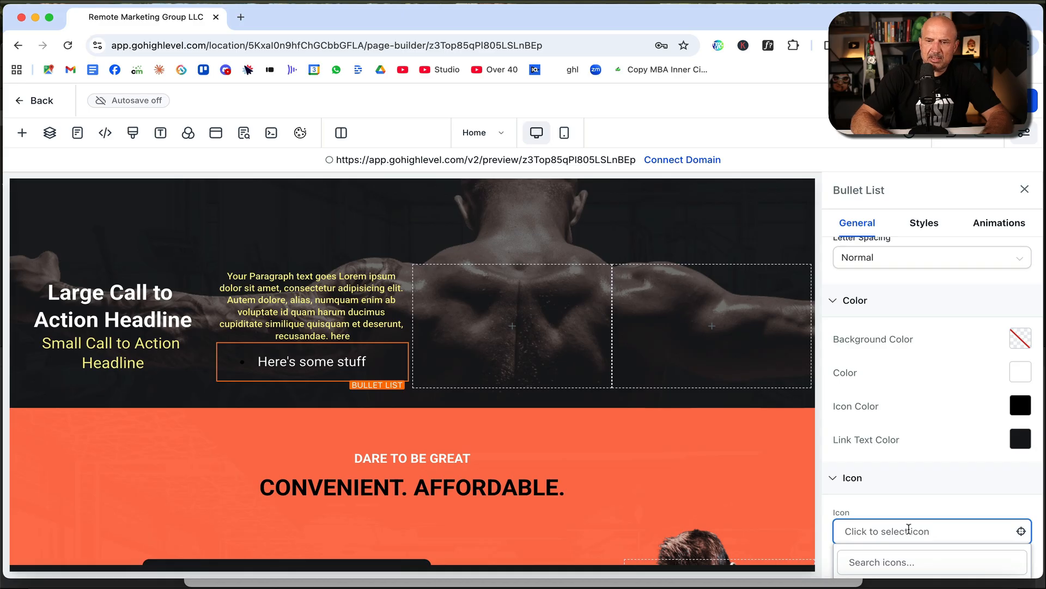
pyautogui.click(926, 561)
pyautogui.write('check')
pyautogui.scroll(-3, 1017, 523)
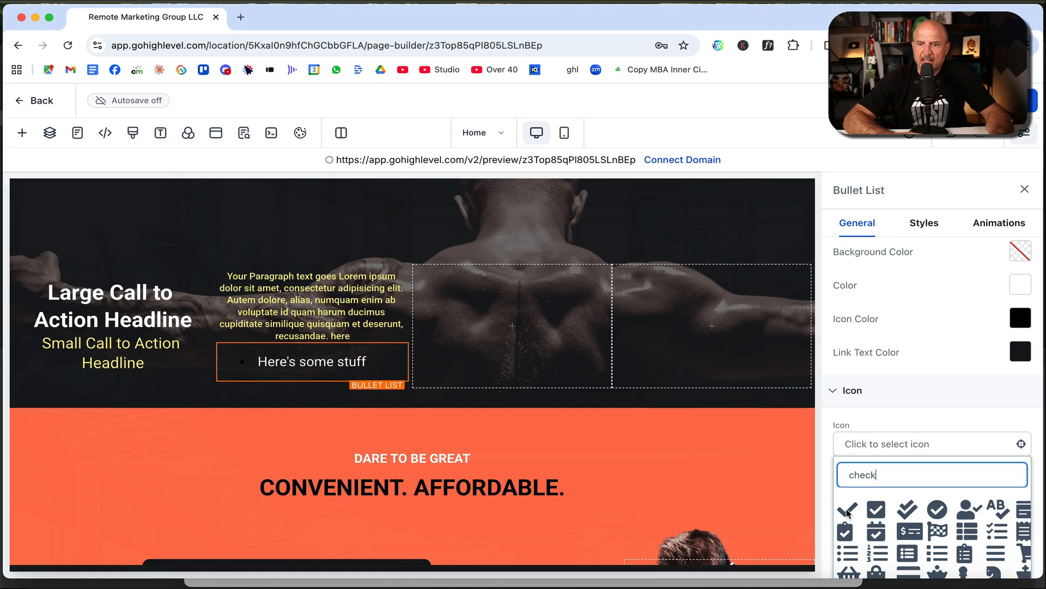
pyautogui.click(847, 510)
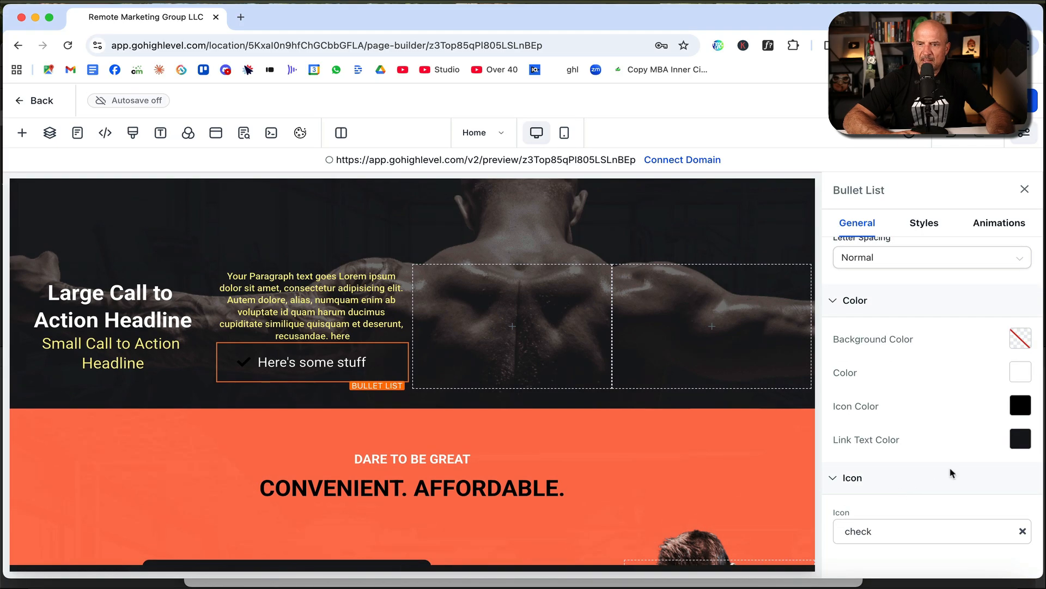
# Step: Set the bullet list's icon color to the default green (#37ca37)
pyautogui.click(1021, 408)
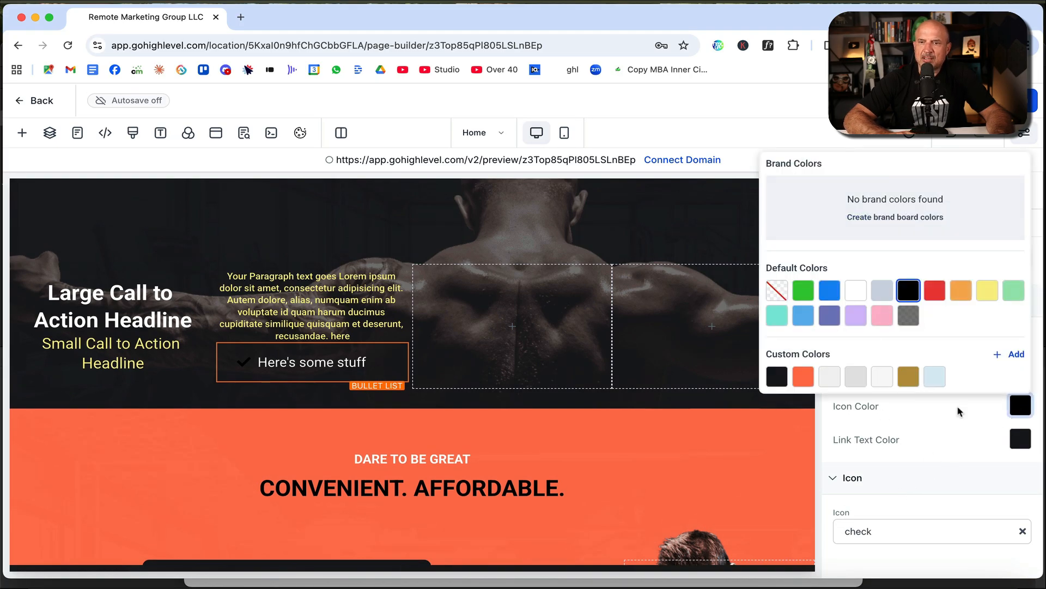
pyautogui.click(803, 290)
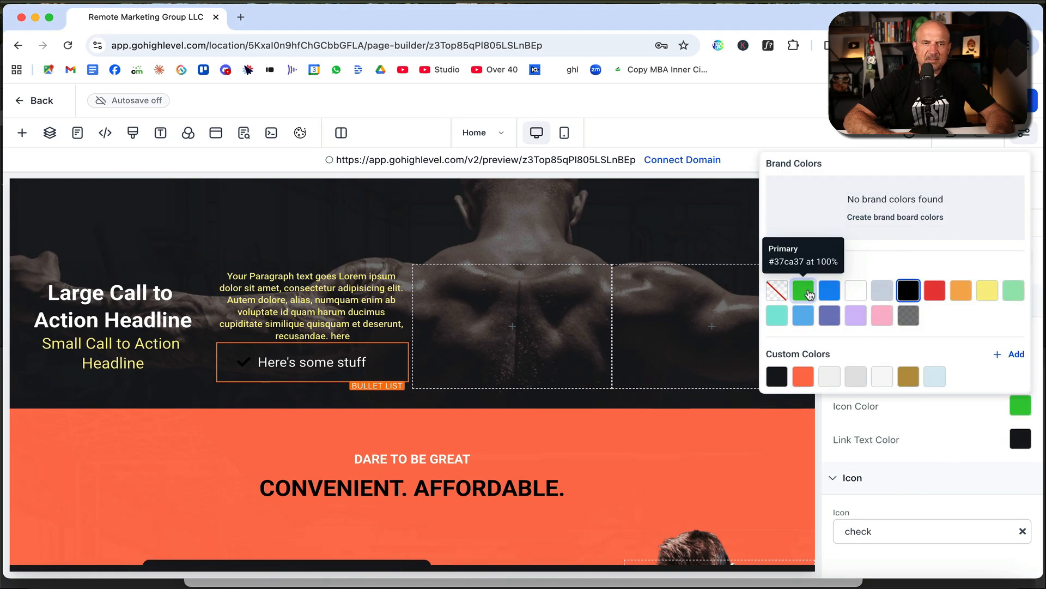
pyautogui.click(552, 345)
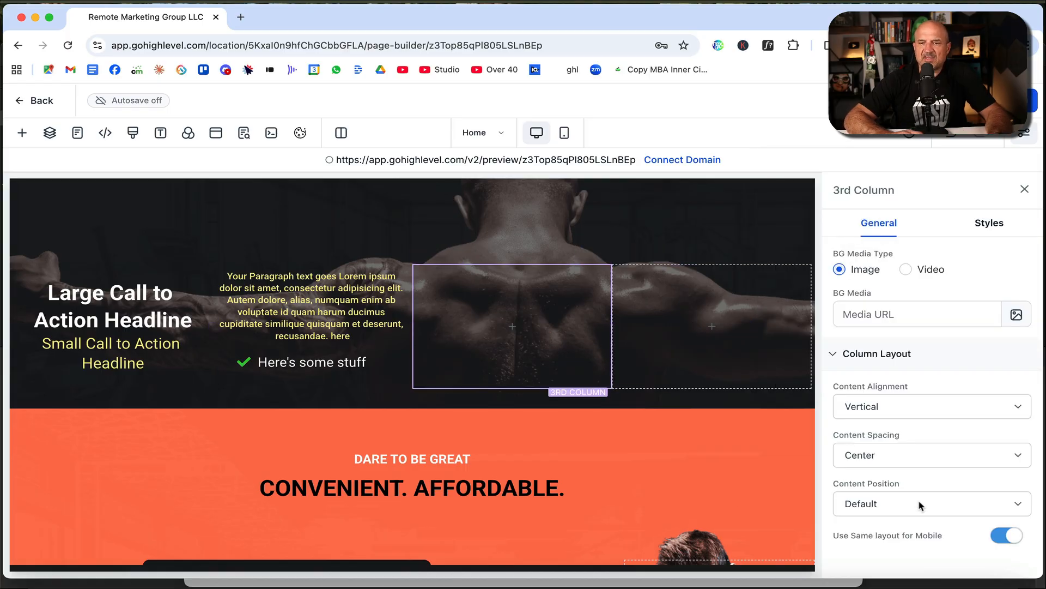
pyautogui.scroll(2, 920, 504)
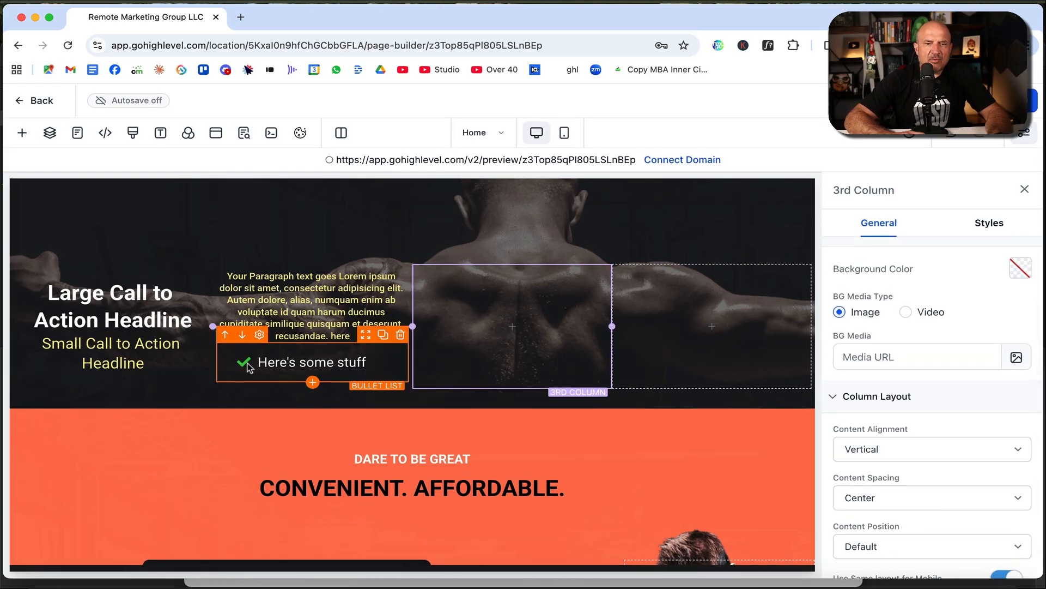
pyautogui.click(370, 362)
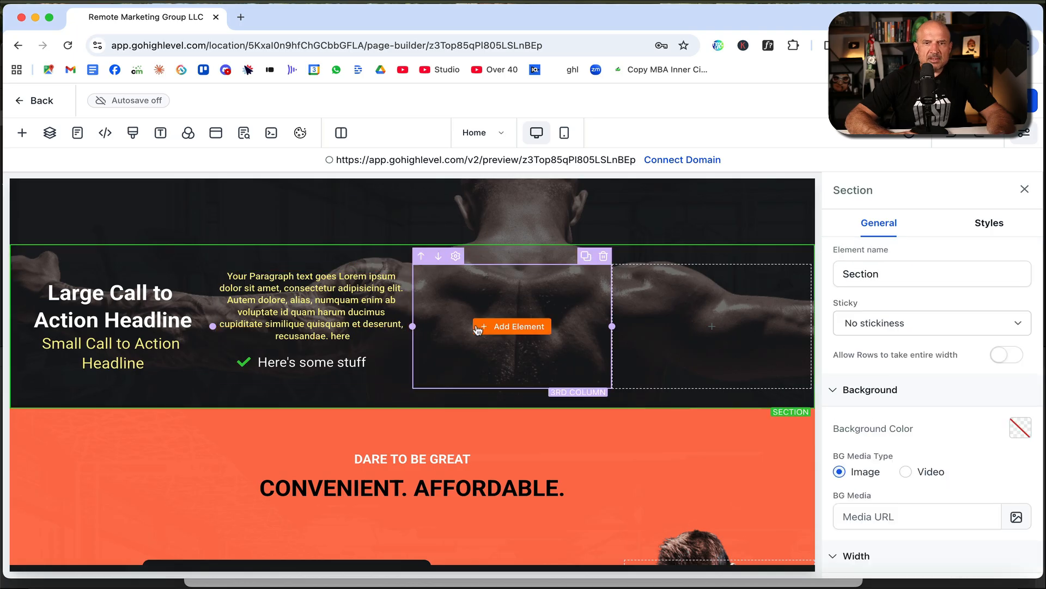
# Step: Add a button element to the third column of the new row
pyautogui.click(498, 325)
pyautogui.scroll(-3, 346, 373)
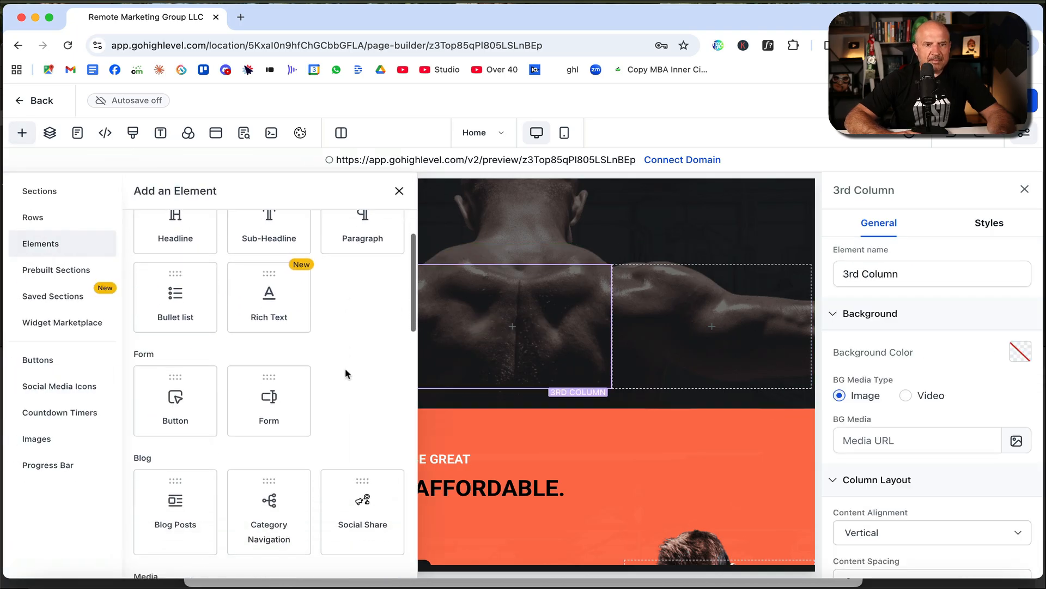
pyautogui.moveTo(177, 354); pyautogui.dragTo(498, 326)
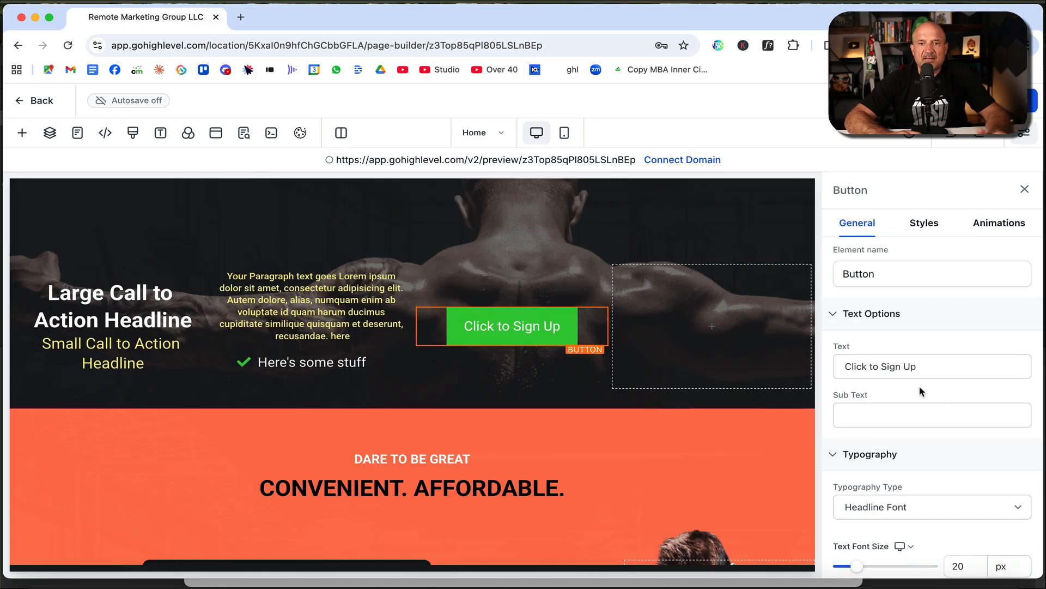
pyautogui.scroll(-10, 662, 387)
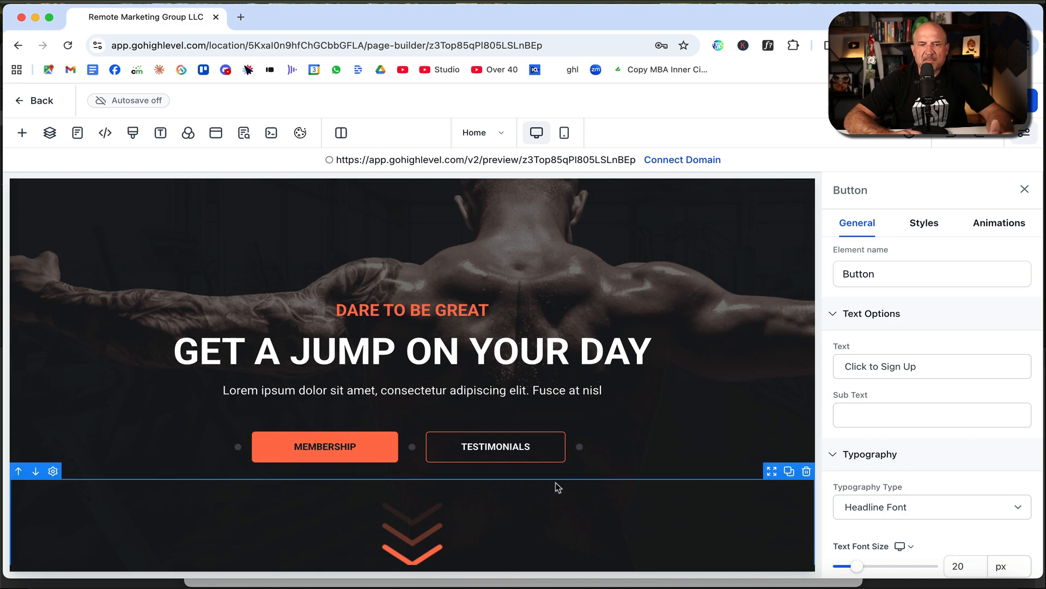
pyautogui.scroll(-6, 556, 488)
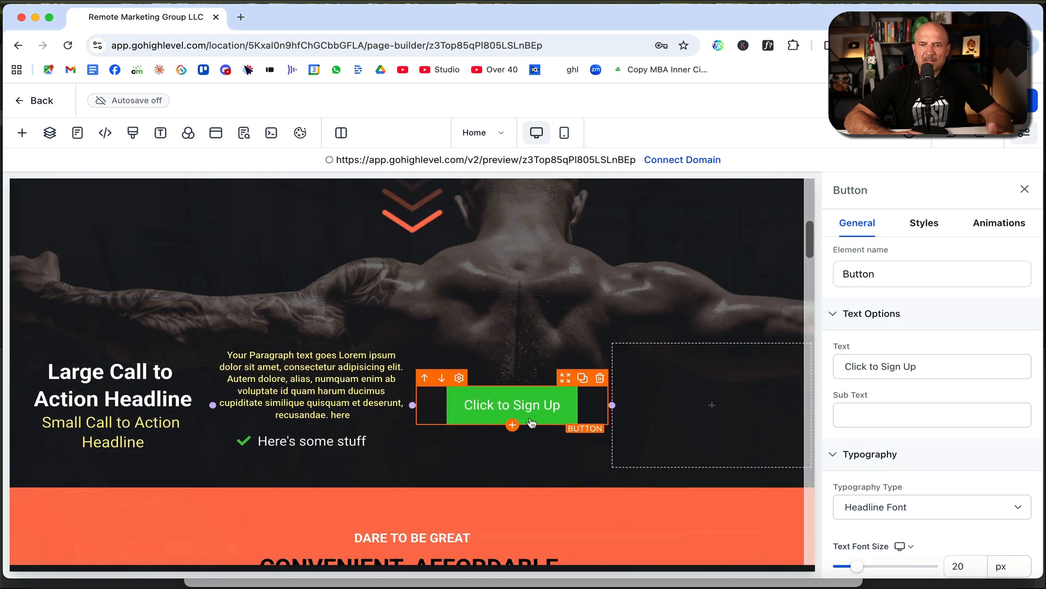
# Step: Try the Website URL and Download File link actions on the Click to Sign Up button and return it to Open popup
pyautogui.scroll(-8, 921, 347)
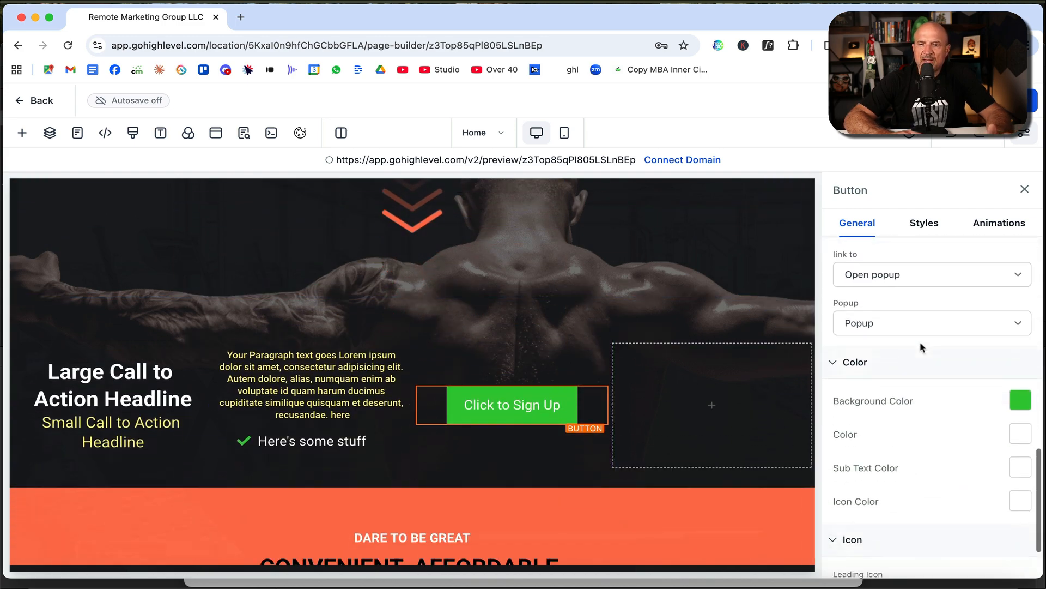
pyautogui.scroll(5, 937, 441)
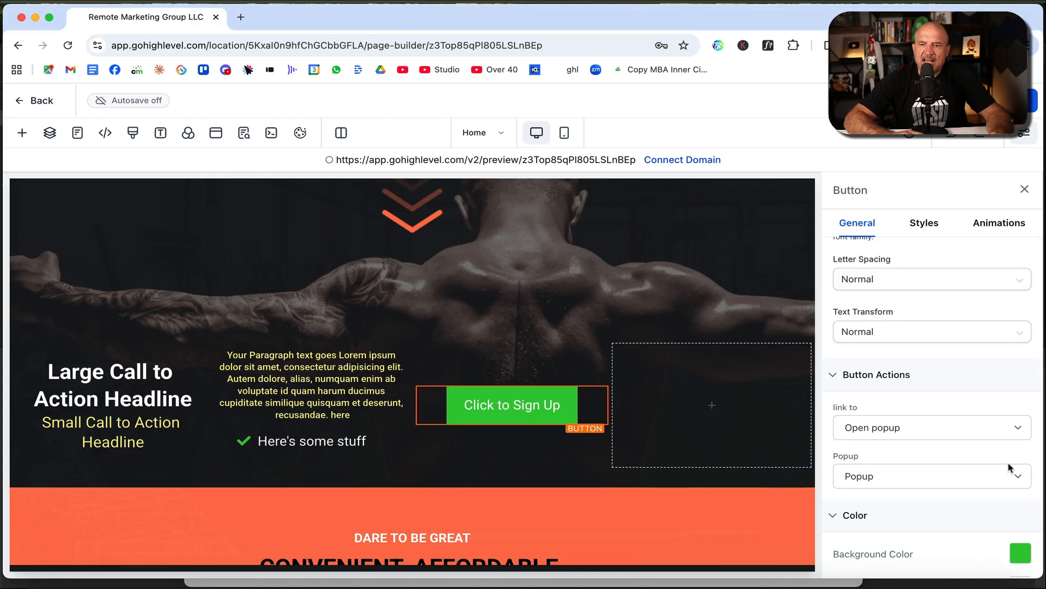
pyautogui.click(1019, 430)
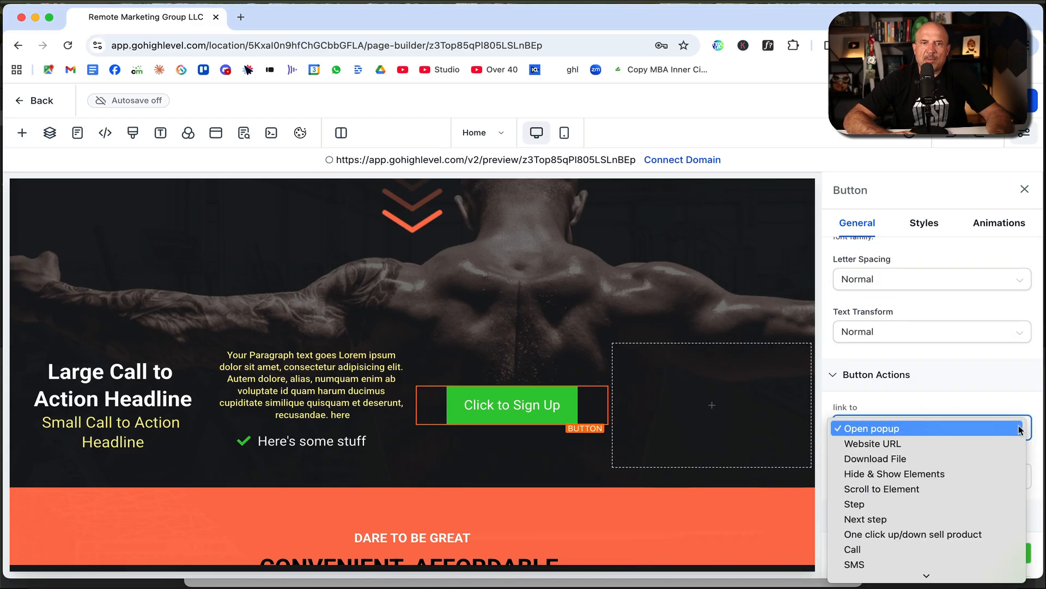
pyautogui.click(920, 450)
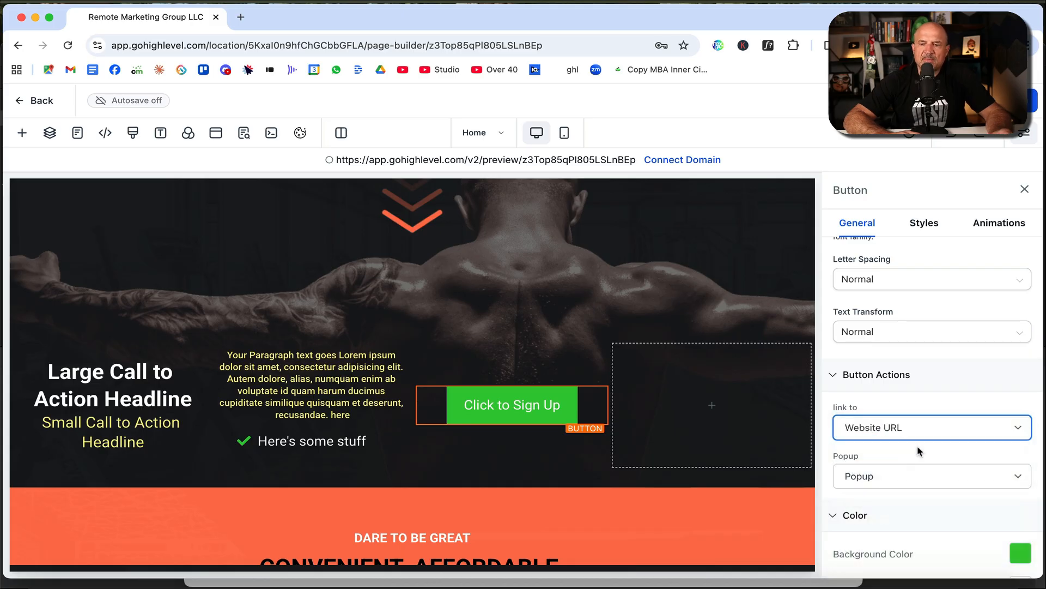
pyautogui.click(879, 424)
pyautogui.click(883, 439)
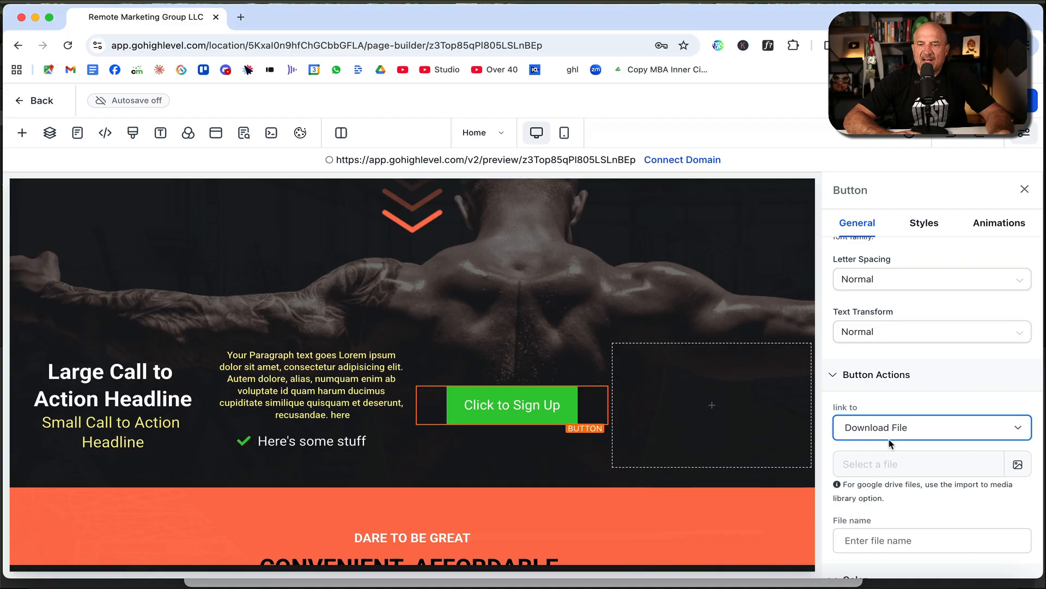
pyautogui.click(920, 429)
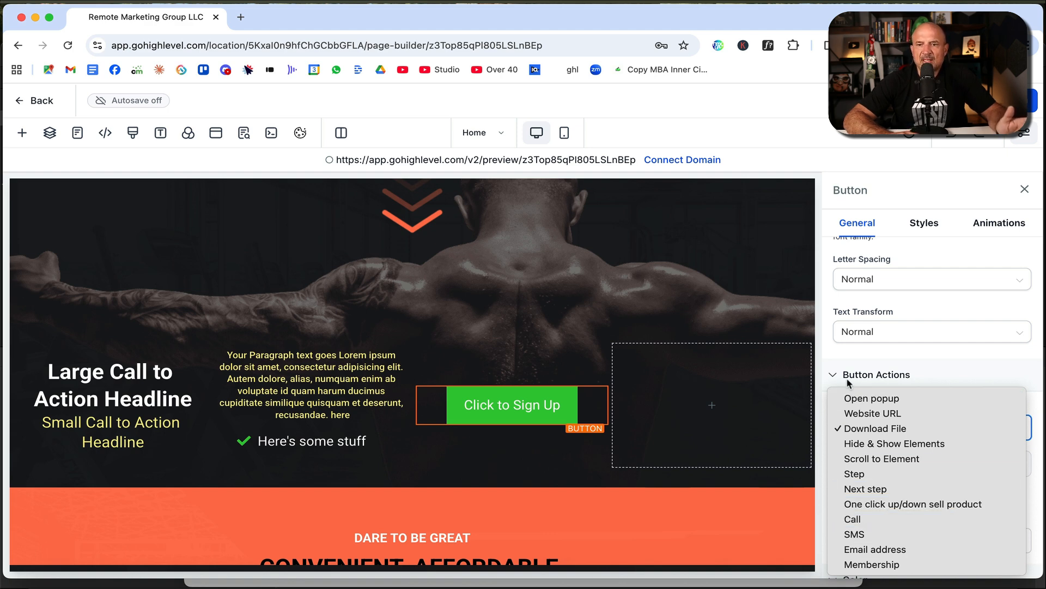
pyautogui.click(859, 398)
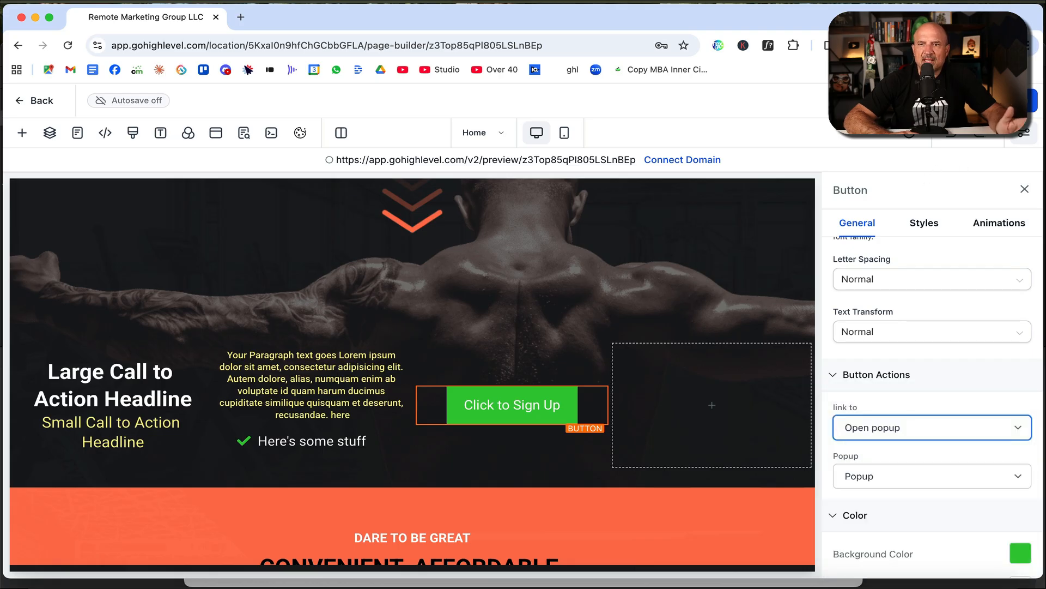
# Step: Preview the page, test the popup opened by the Click to Sign Up button, and close the popup
pyautogui.click(884, 100)
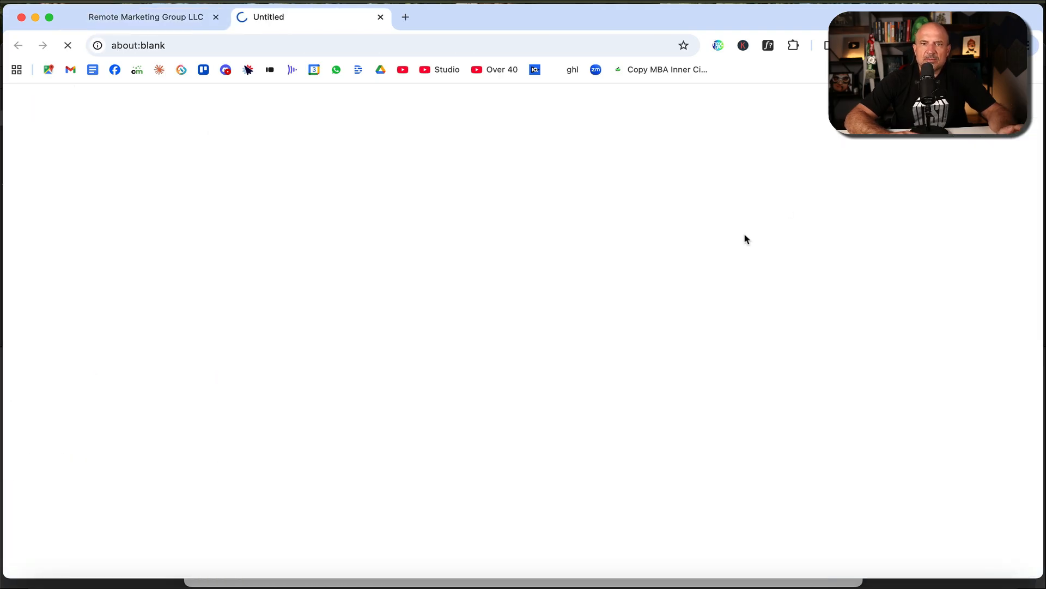
pyautogui.scroll(-7, 721, 339)
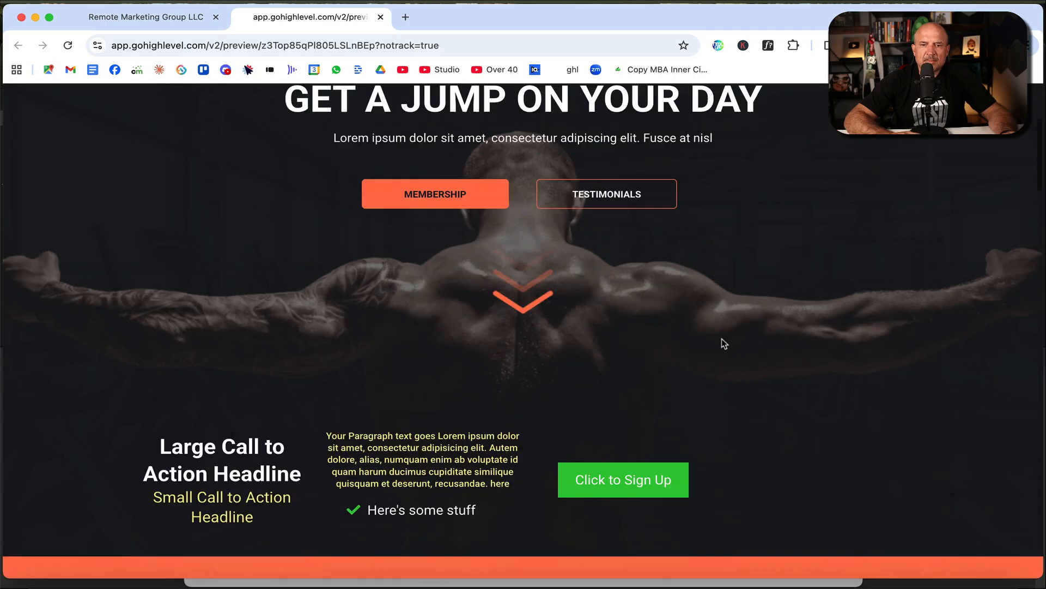
pyautogui.click(638, 304)
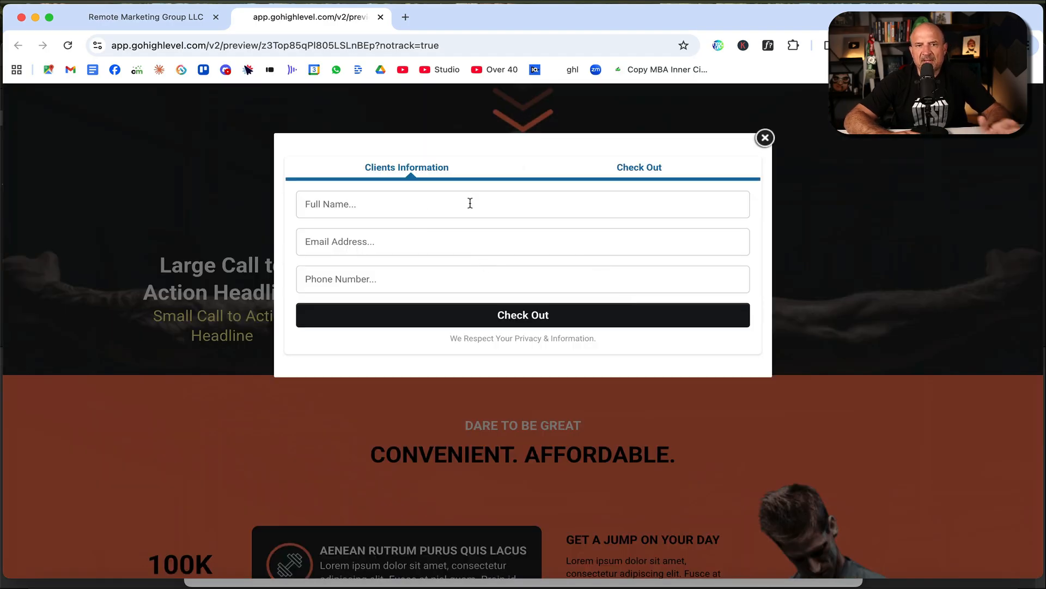
pyautogui.click(359, 200)
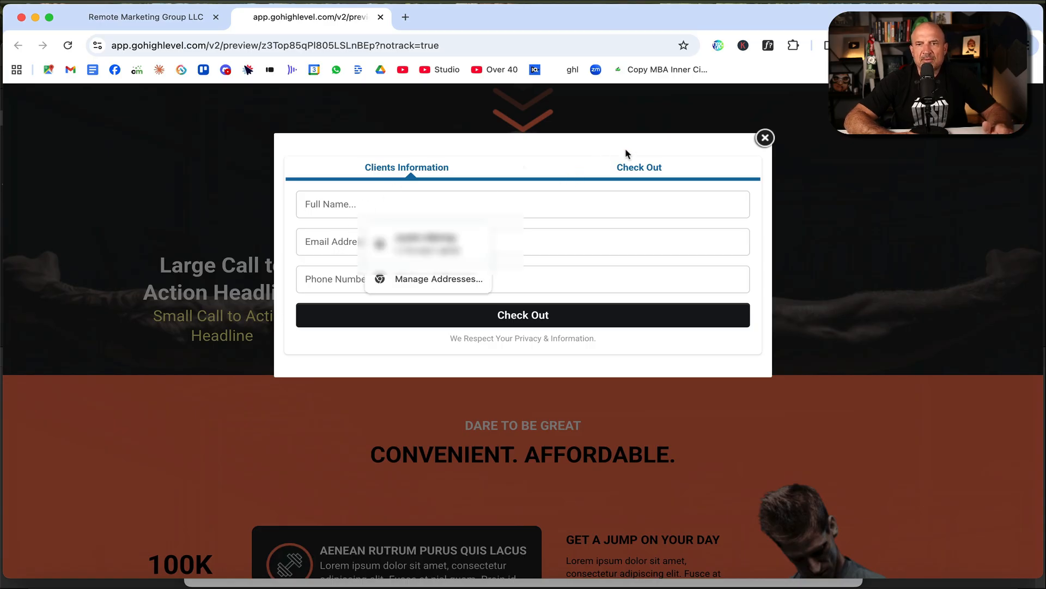
pyautogui.click(764, 138)
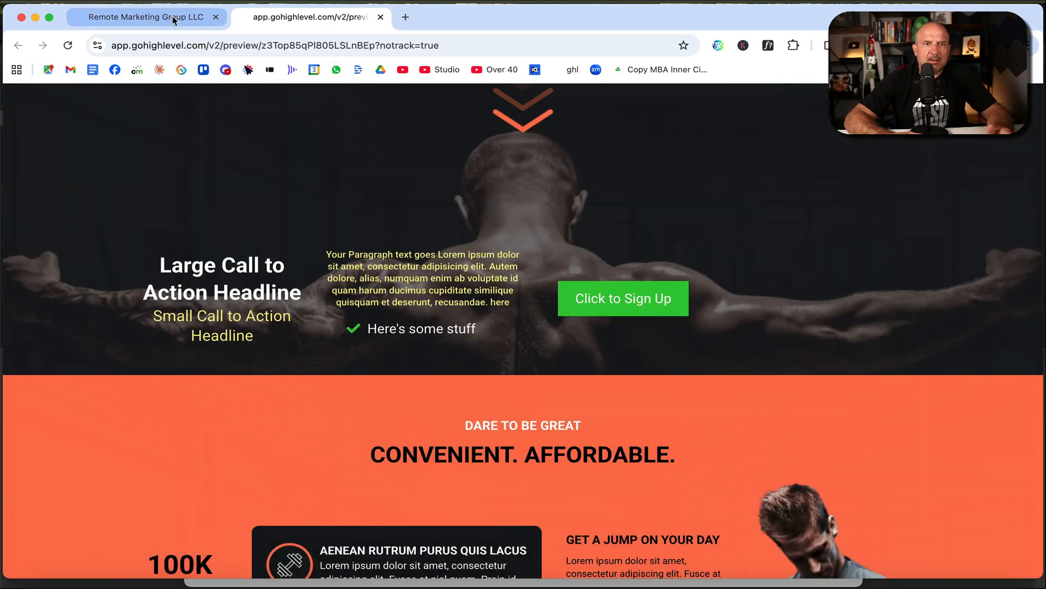
# Step: Return to the page builder, open the existing popup for editing and add a form element to its first column
pyautogui.click(173, 20)
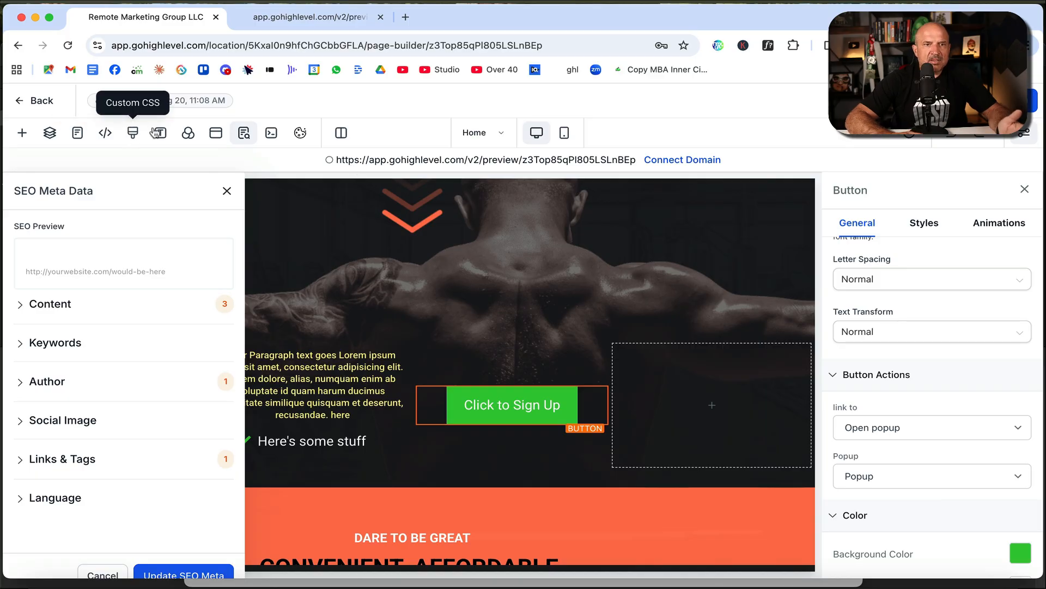
pyautogui.click(215, 134)
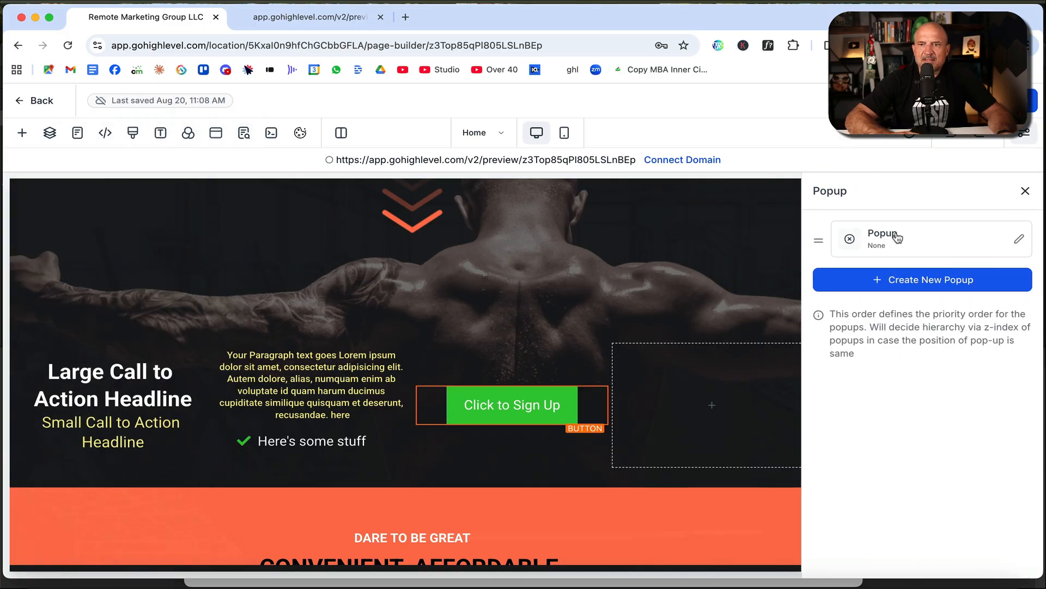
pyautogui.click(897, 238)
pyautogui.scroll(-3, 561, 366)
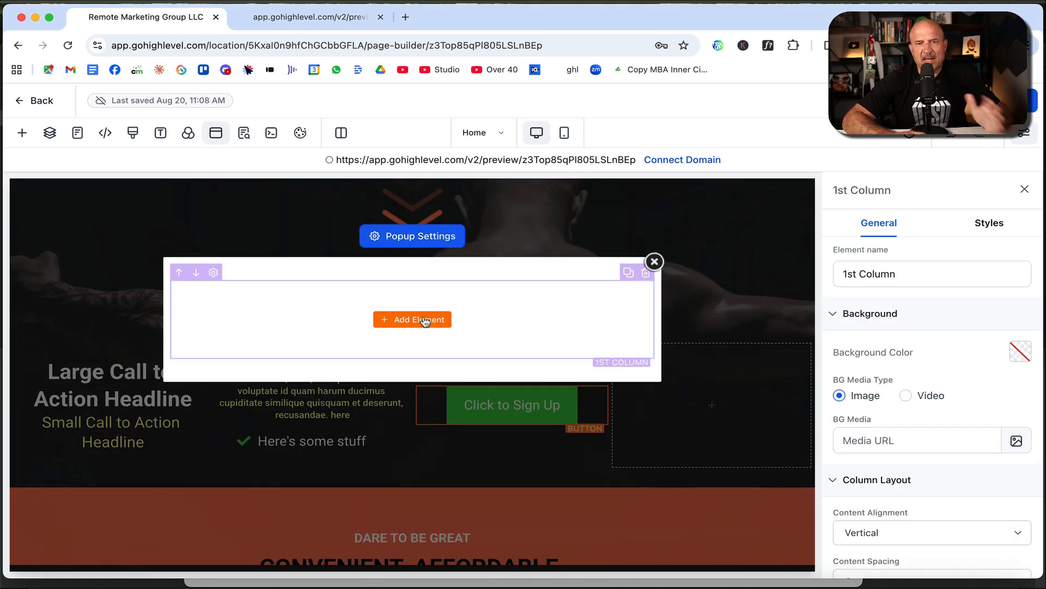
pyautogui.click(425, 321)
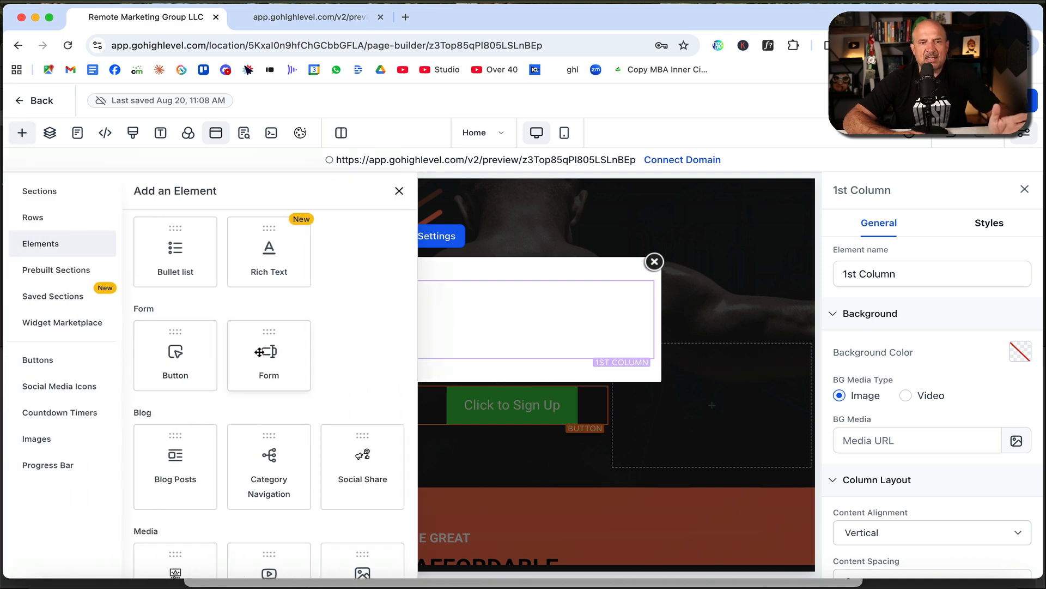
pyautogui.moveTo(260, 351); pyautogui.dragTo(439, 320)
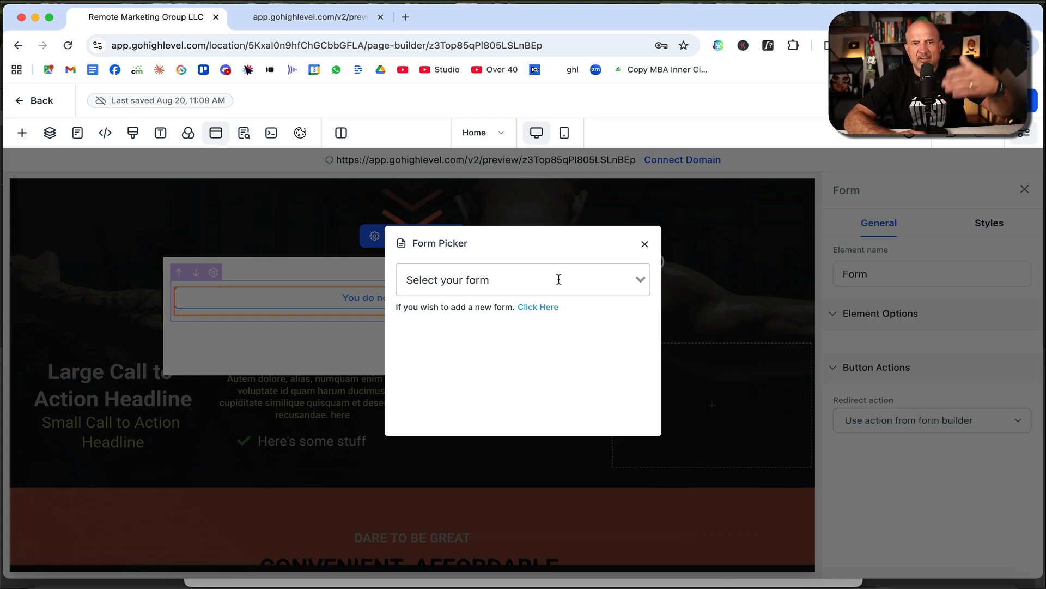
# Step: Assign the ROI Form to the popup's form element, review its fields, and close the popup editor
pyautogui.click(638, 277)
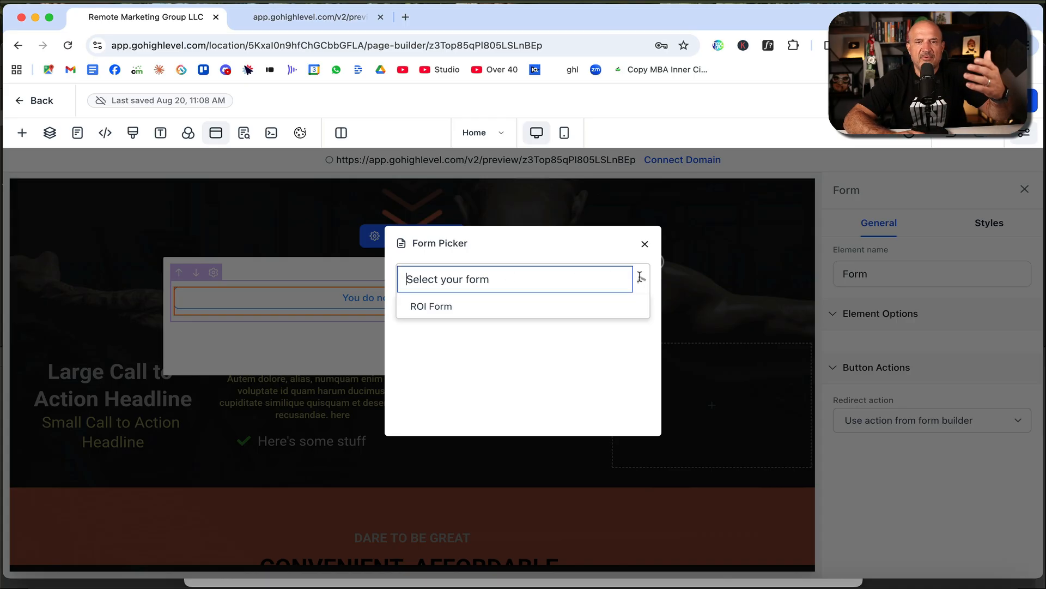
pyautogui.click(482, 305)
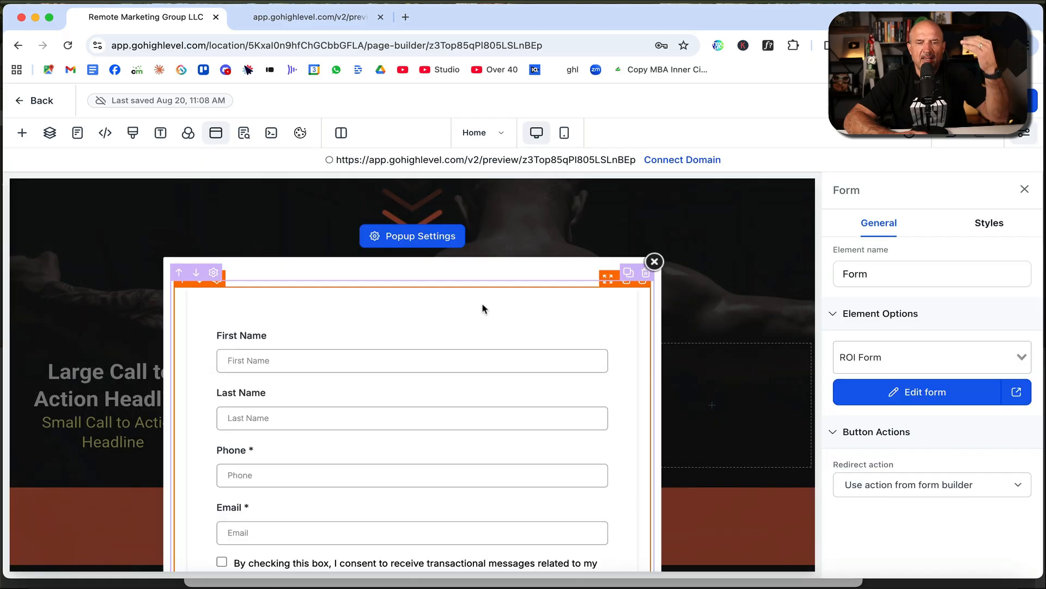
pyautogui.scroll(-5, 547, 373)
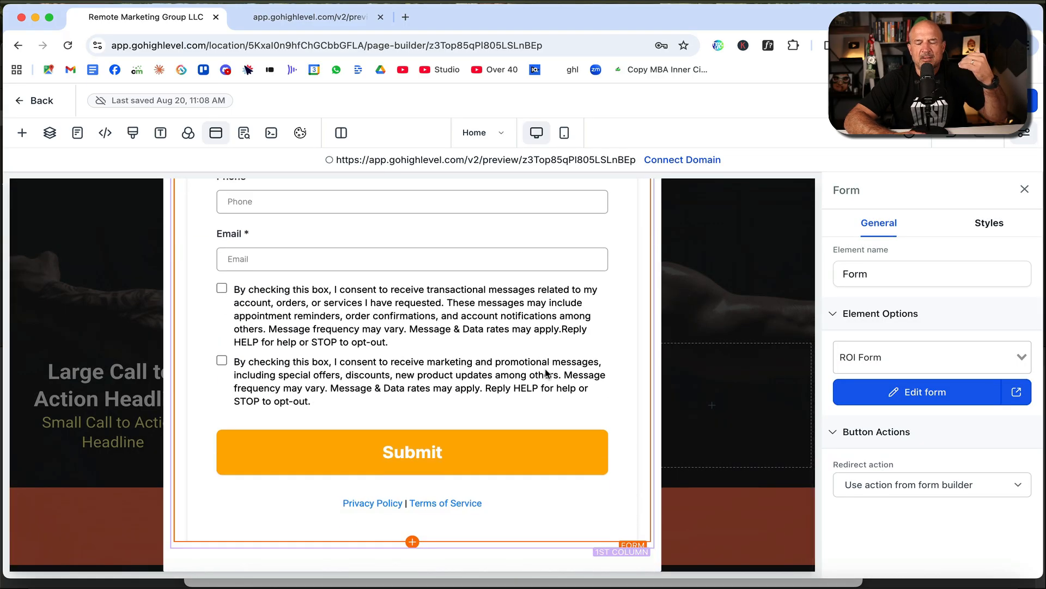
pyautogui.scroll(5, 547, 374)
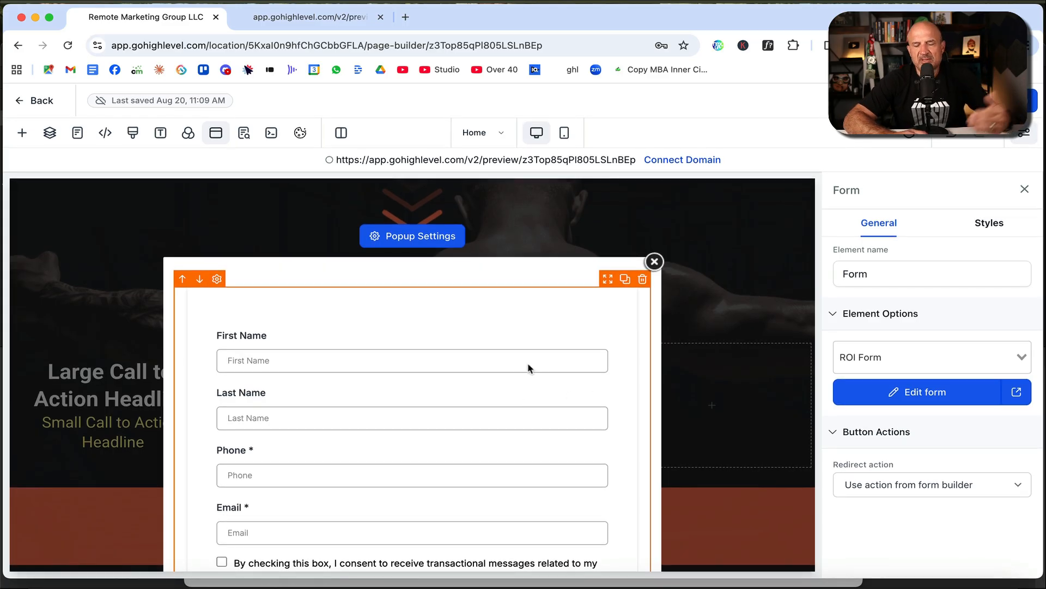
pyautogui.click(655, 262)
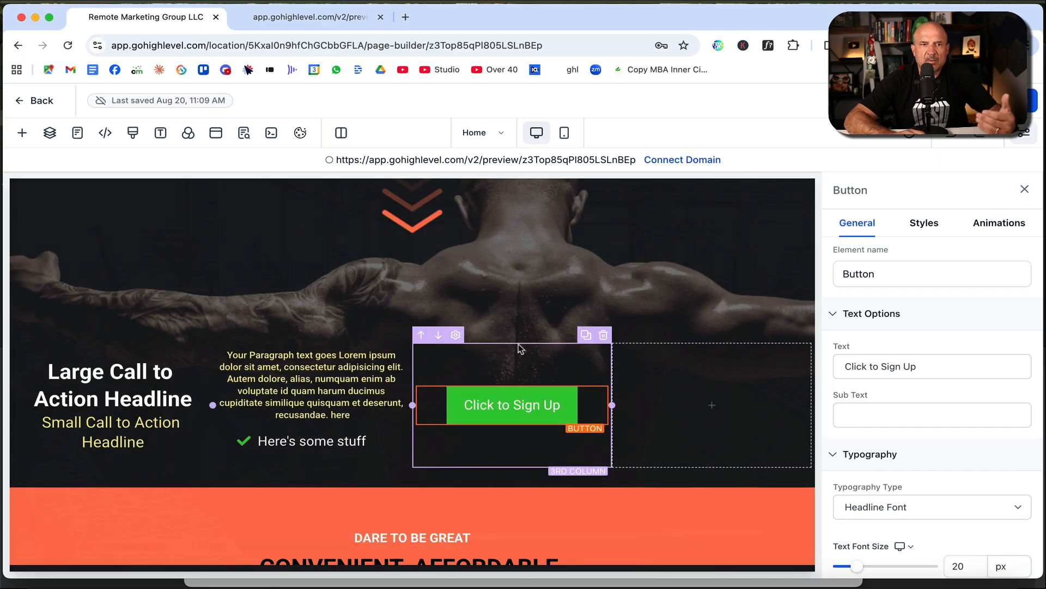
# Step: Add a video element between the hero's subheadline and the Membership and Testimonials buttons
pyautogui.click(22, 133)
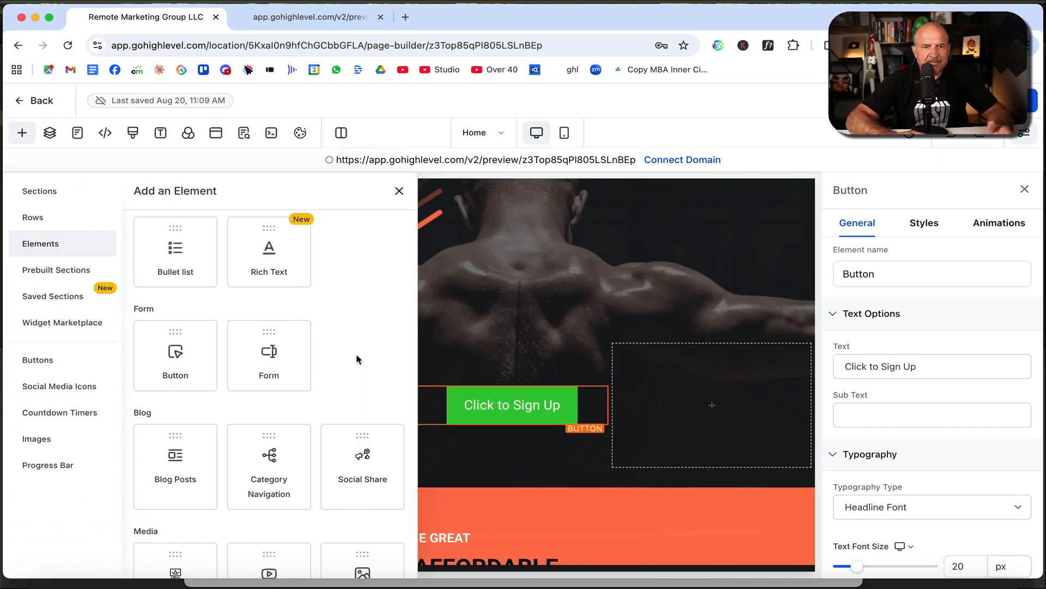
pyautogui.scroll(-2, 357, 360)
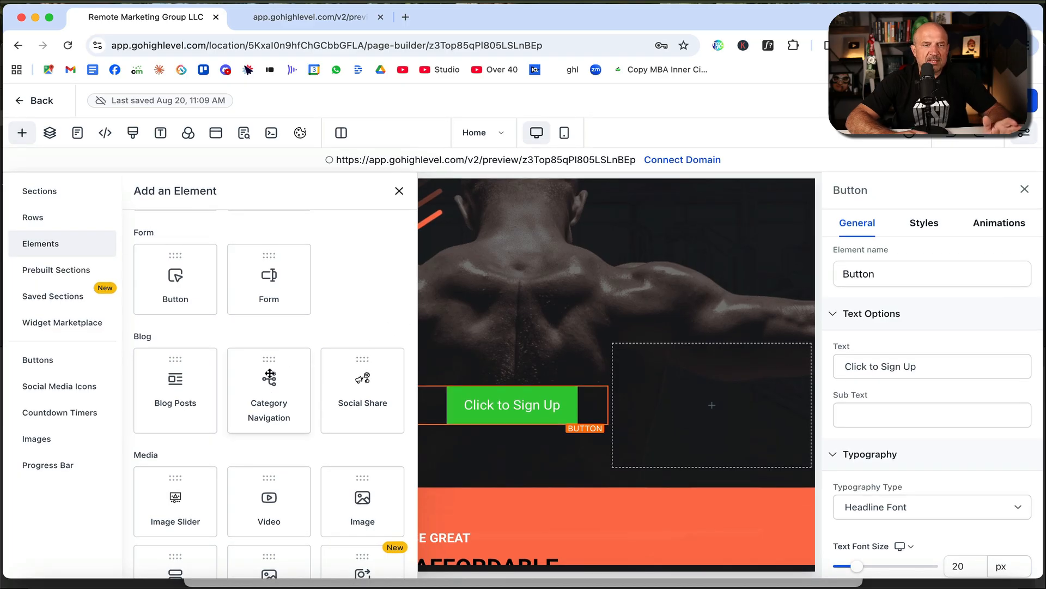
pyautogui.scroll(-1, 275, 387)
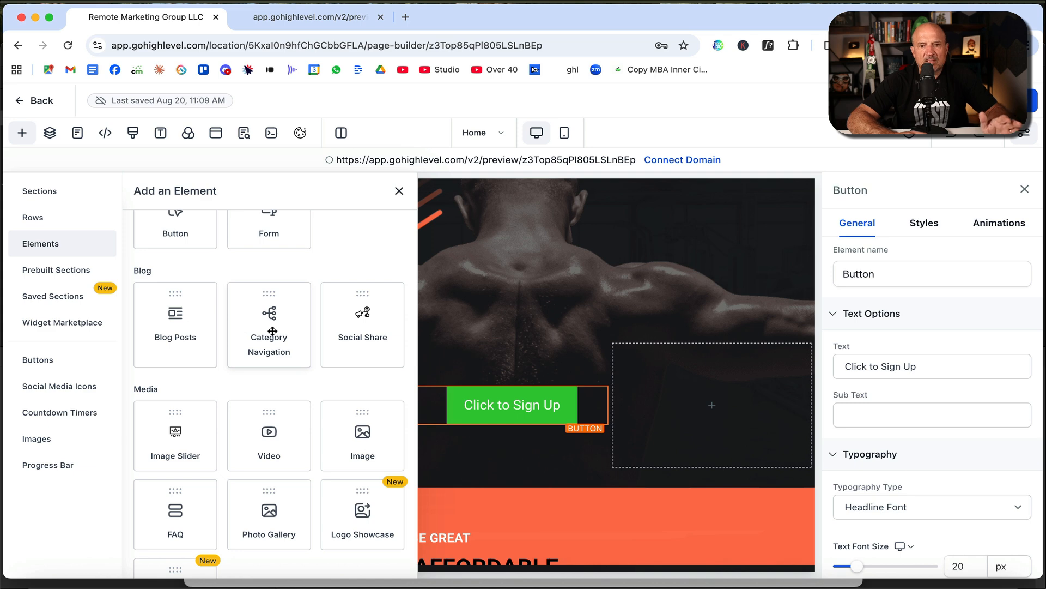
pyautogui.scroll(-3, 267, 259)
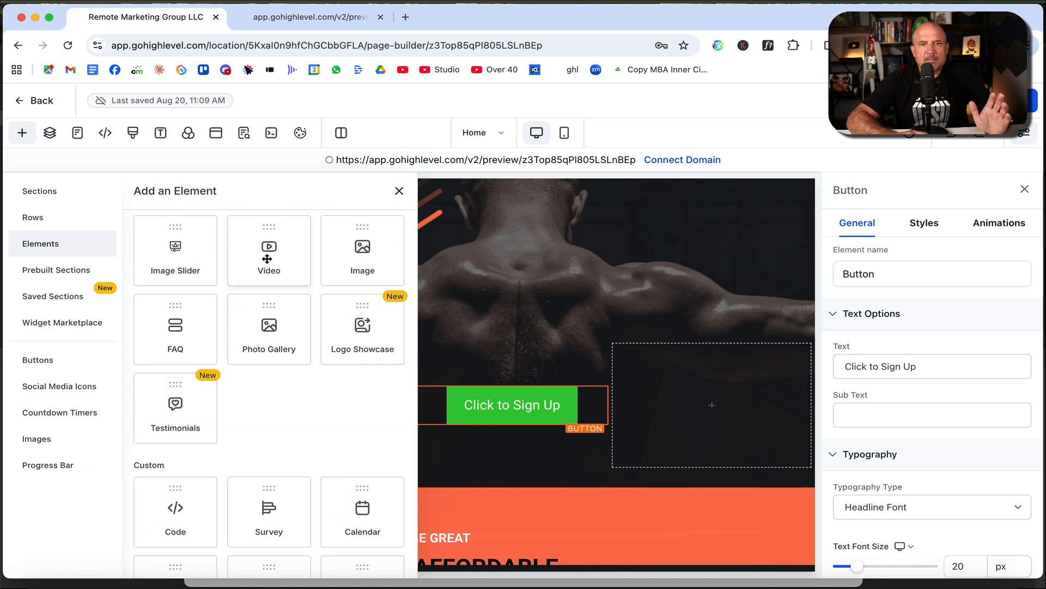
pyautogui.moveTo(267, 259); pyautogui.dragTo(427, 371)
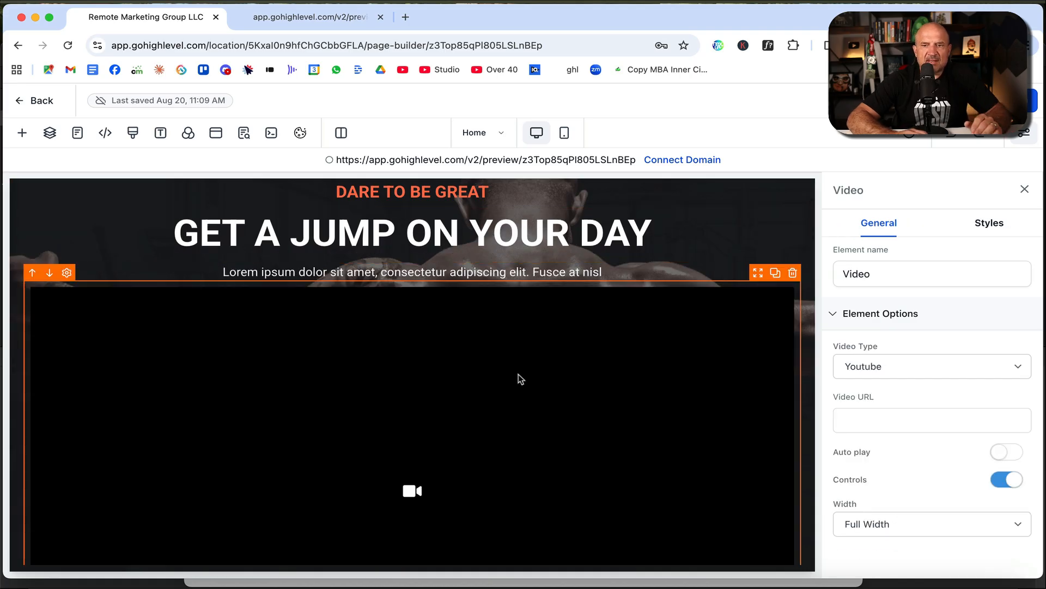
# Step: Set the video element's width to 3/4 Width
pyautogui.scroll(-5, 583, 422)
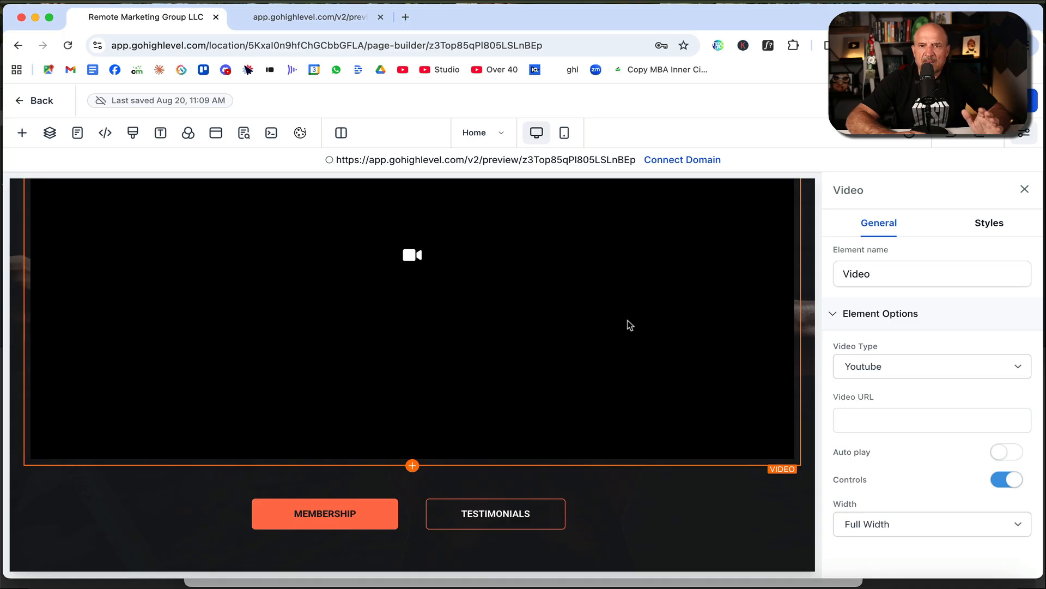
pyautogui.click(925, 535)
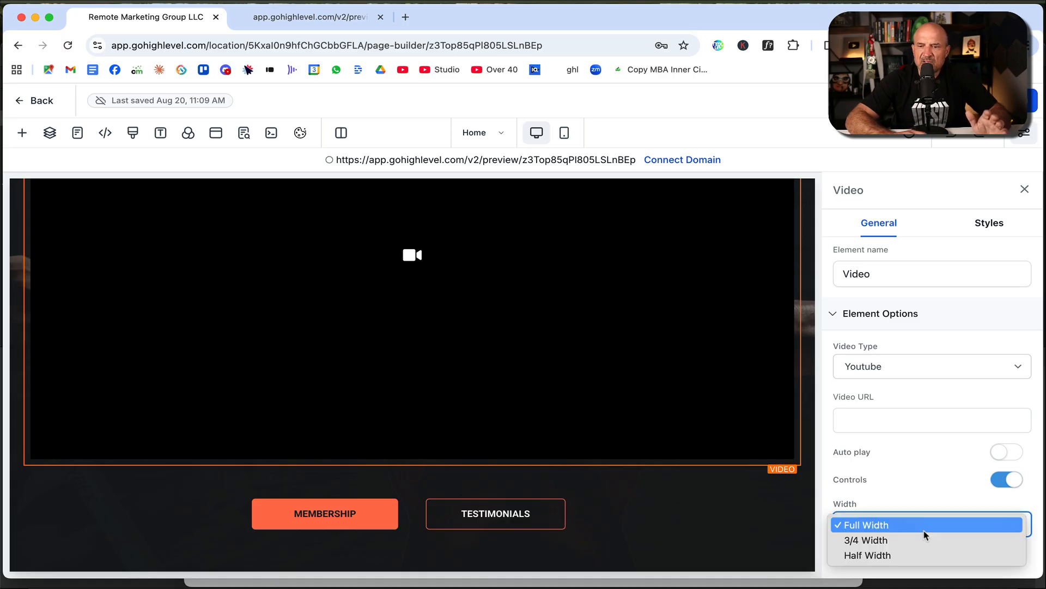
pyautogui.click(912, 535)
pyautogui.scroll(5, 708, 414)
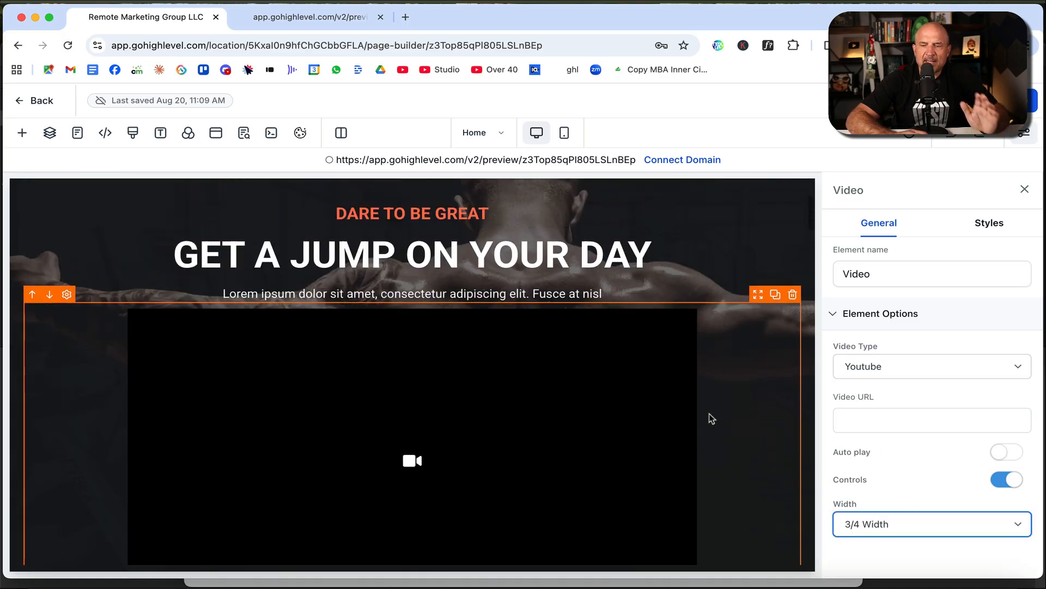
pyautogui.scroll(-1, 758, 403)
pyautogui.click(871, 368)
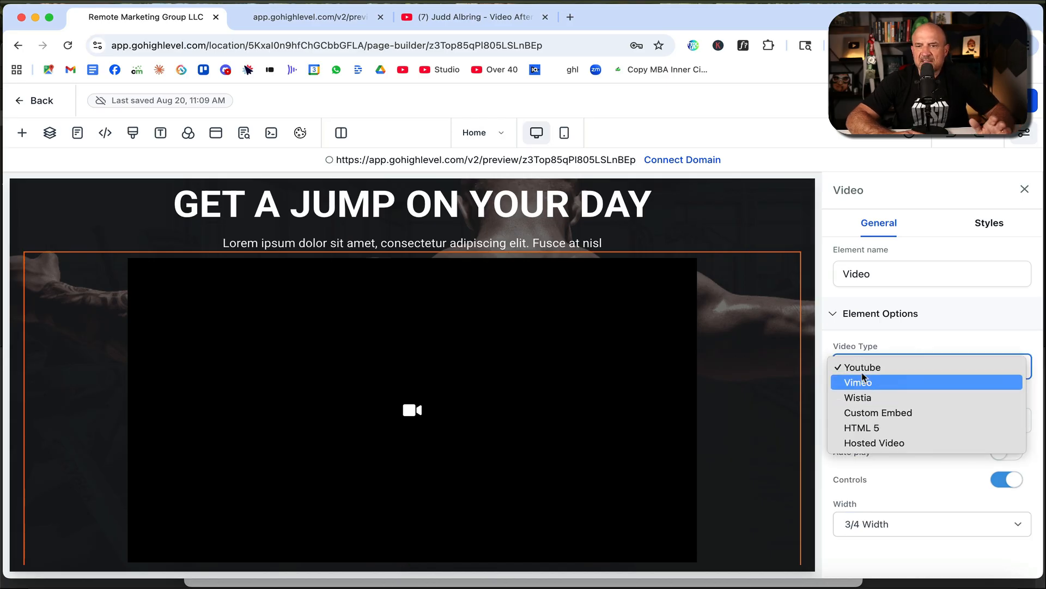
pyautogui.click(899, 333)
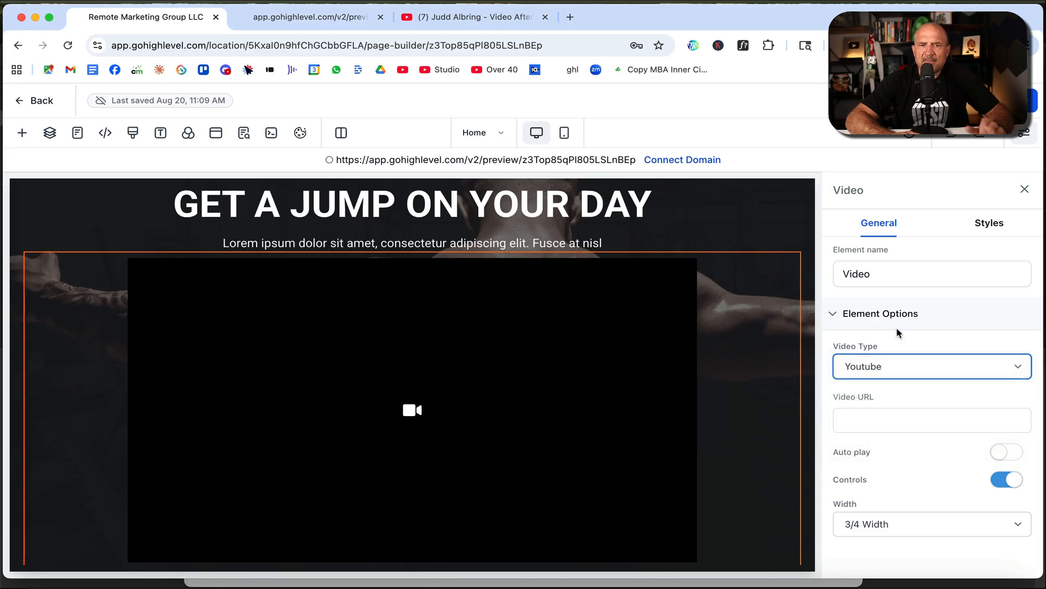
pyautogui.click(854, 417)
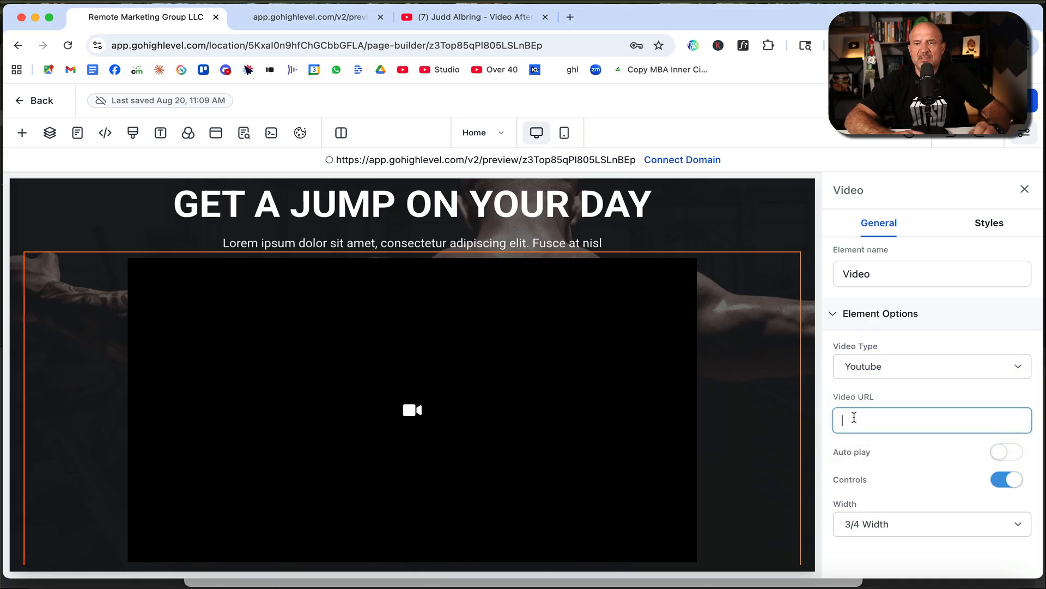
pyautogui.write('https://www.youtube.com/watch?v=I1L07GSLVZs&t=36s')
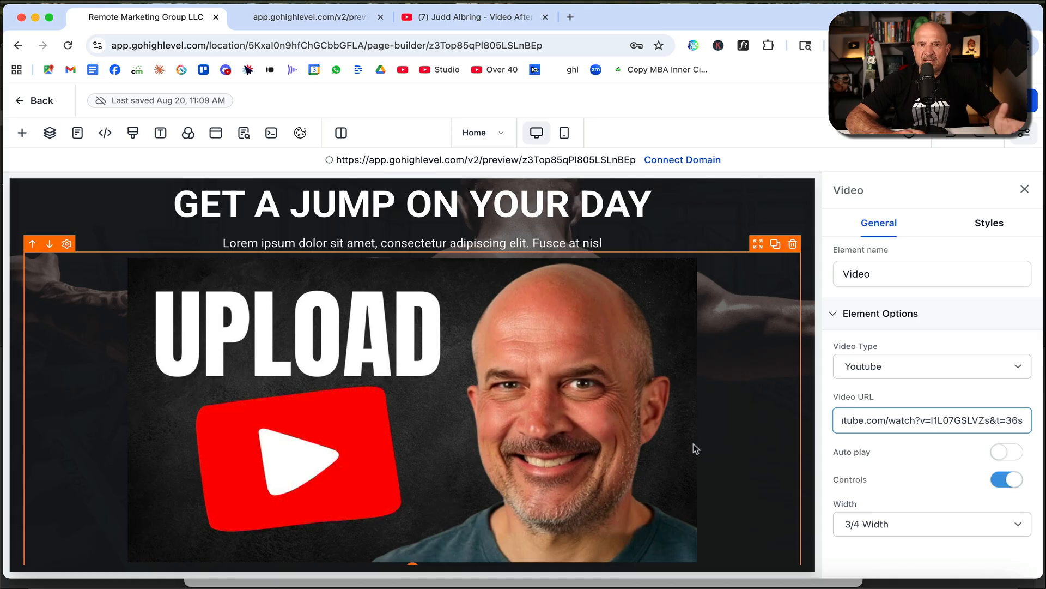
pyautogui.scroll(-4, 694, 445)
pyautogui.scroll(3, 694, 446)
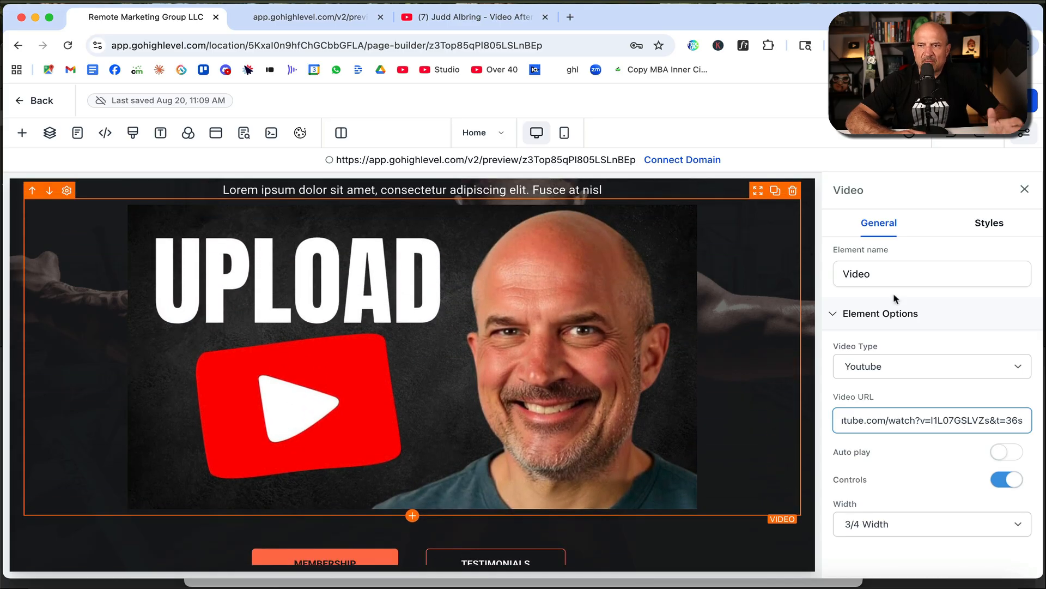
# Step: Preview the page to check the video in the hero section, and return to the page builder
pyautogui.click(976, 100)
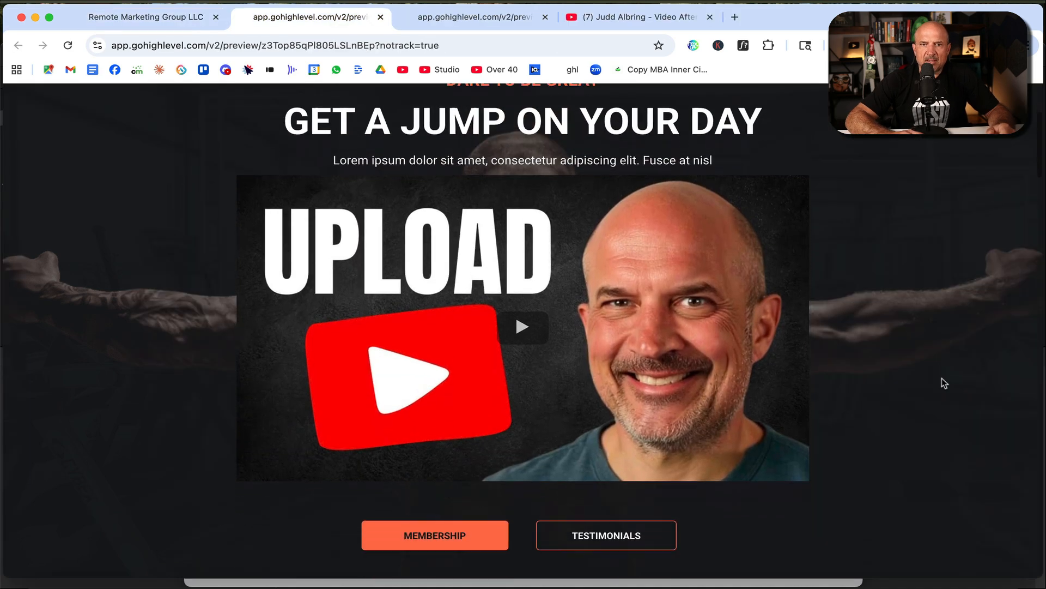
pyautogui.scroll(-4, 945, 384)
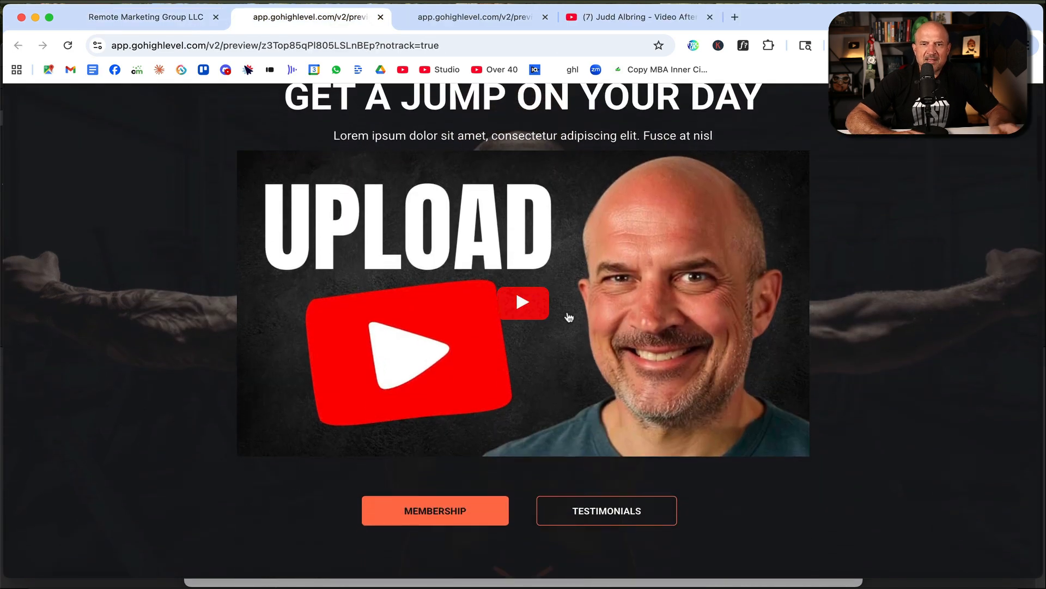
pyautogui.scroll(4, 829, 392)
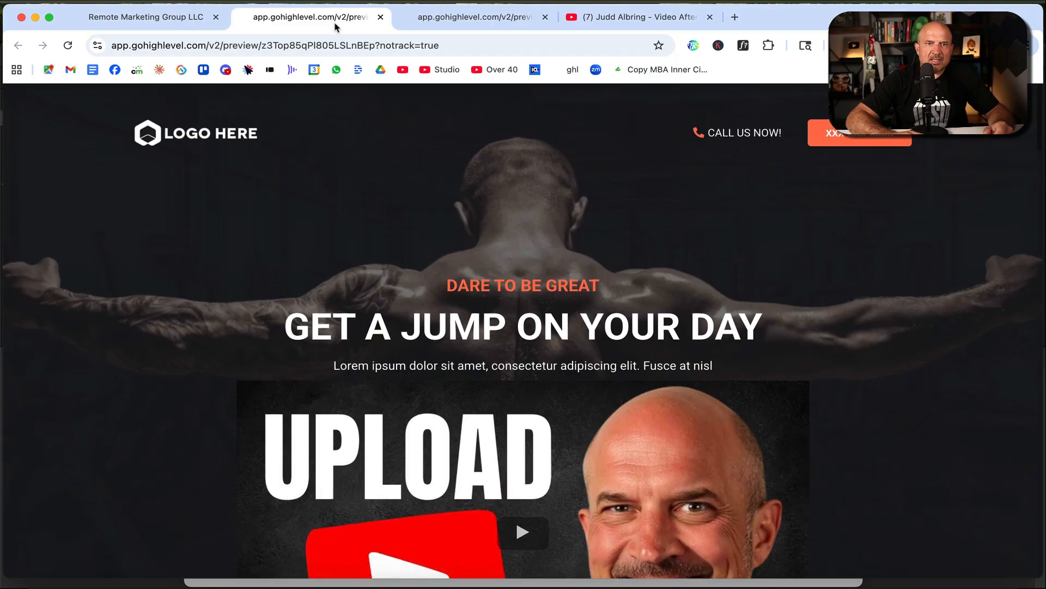
pyautogui.click(150, 17)
# Step: Add an image element below the Membership and Testimonials buttons in the hero section
pyautogui.click(19, 132)
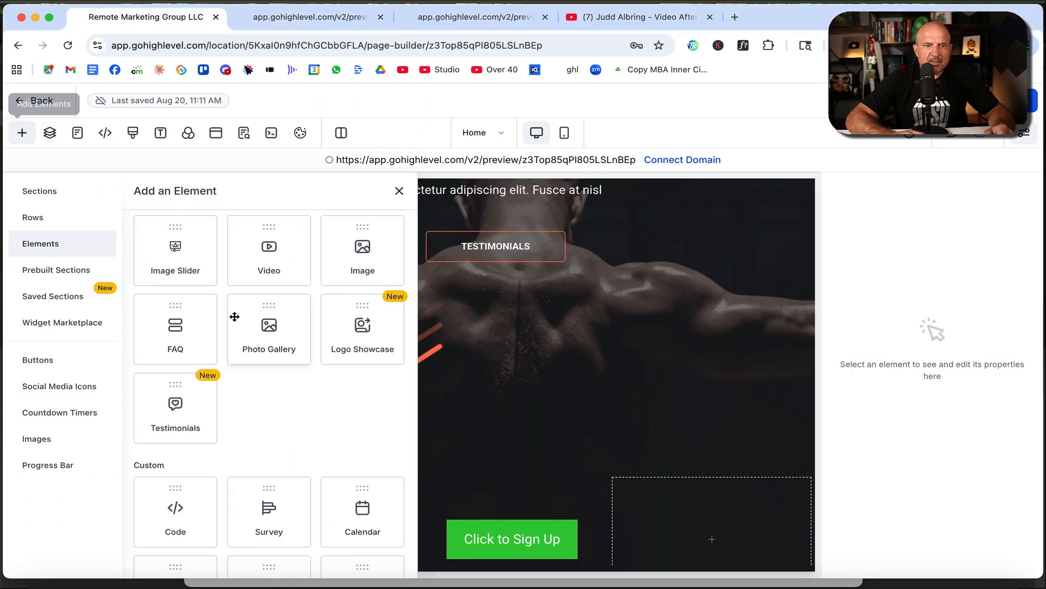
pyautogui.scroll(3, 306, 425)
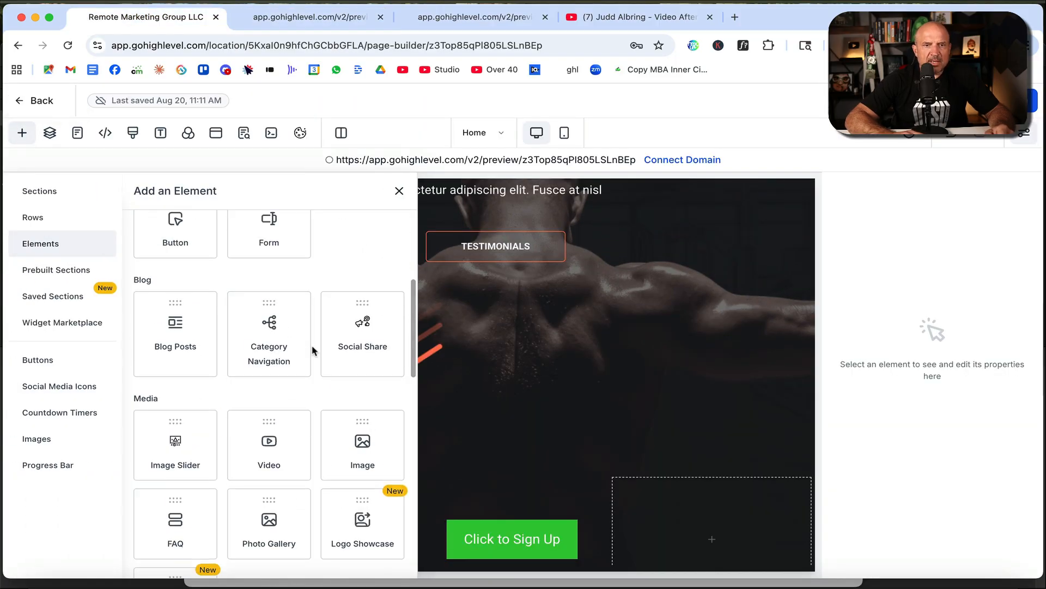
pyautogui.scroll(5, 314, 350)
pyautogui.scroll(-6, 313, 350)
pyautogui.scroll(-2, 313, 351)
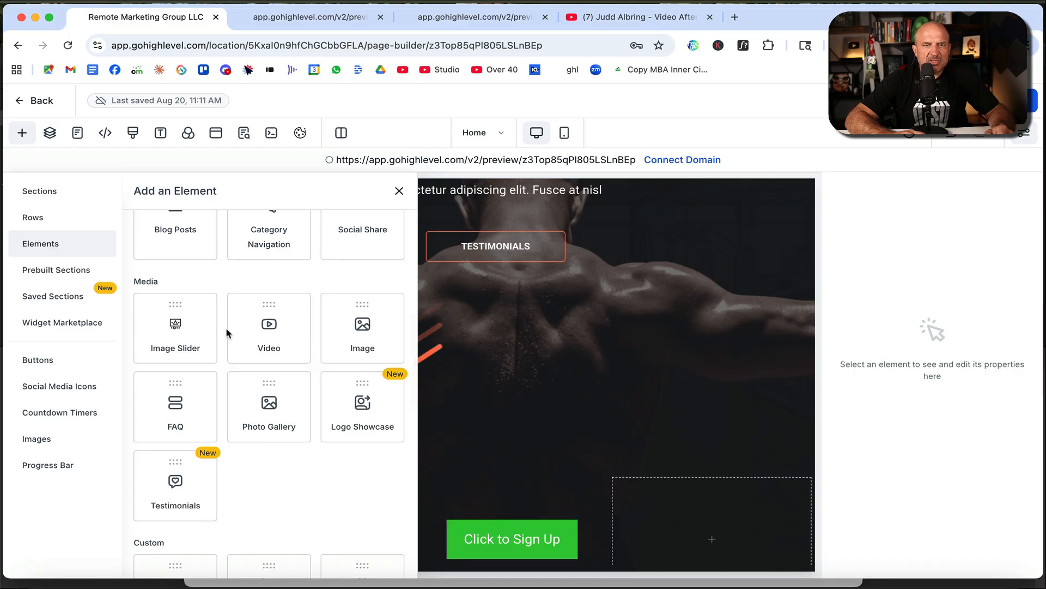
pyautogui.moveTo(355, 313); pyautogui.dragTo(466, 311)
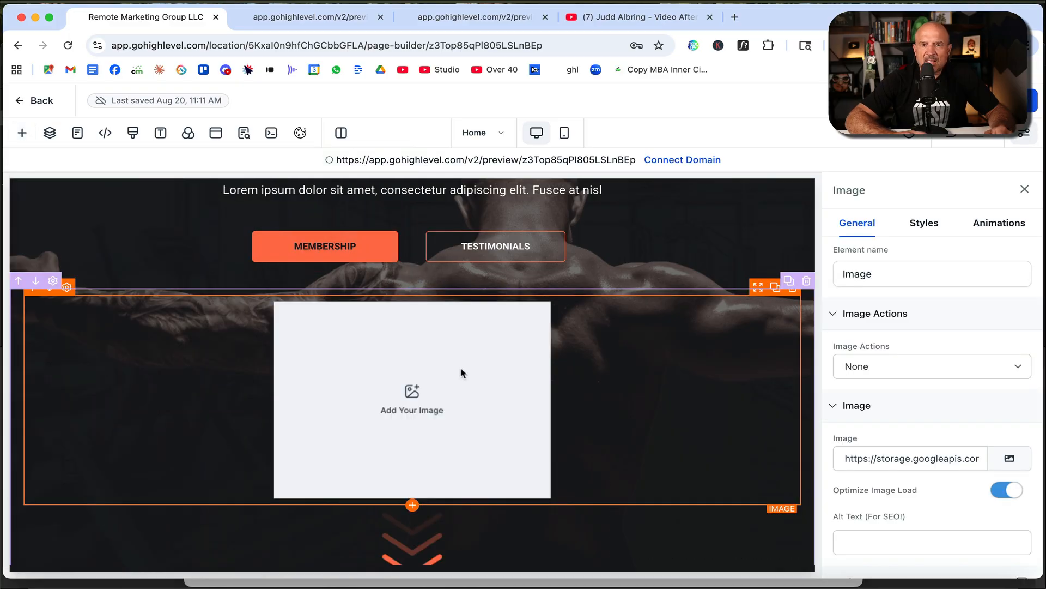
# Step: Insert Untitled design (6).png from Media Storage into the new image element
pyautogui.scroll(-3, 930, 444)
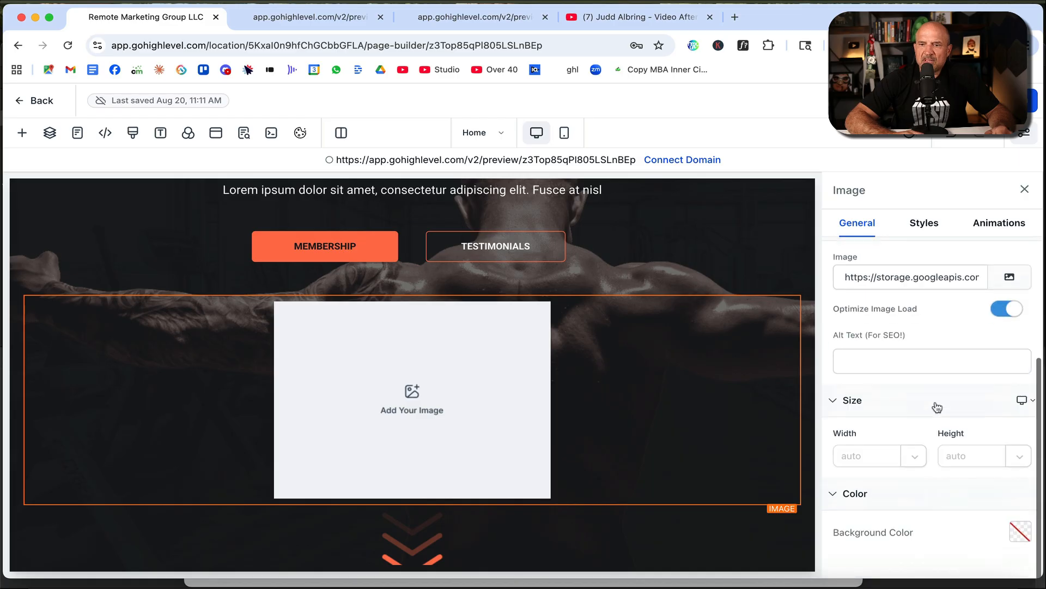
pyautogui.scroll(1, 935, 379)
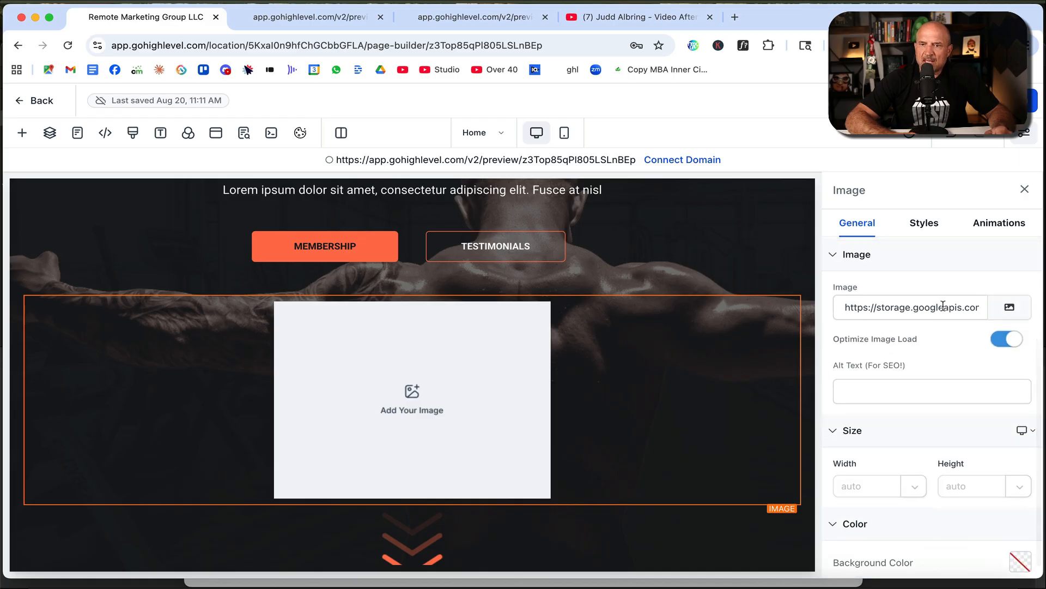
pyautogui.click(1011, 305)
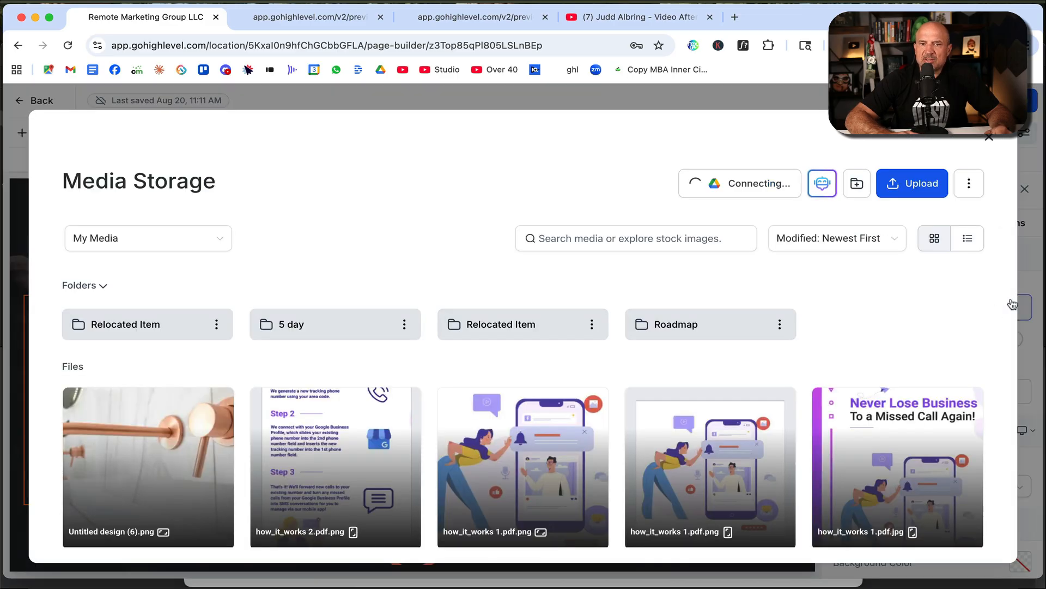
pyautogui.click(222, 437)
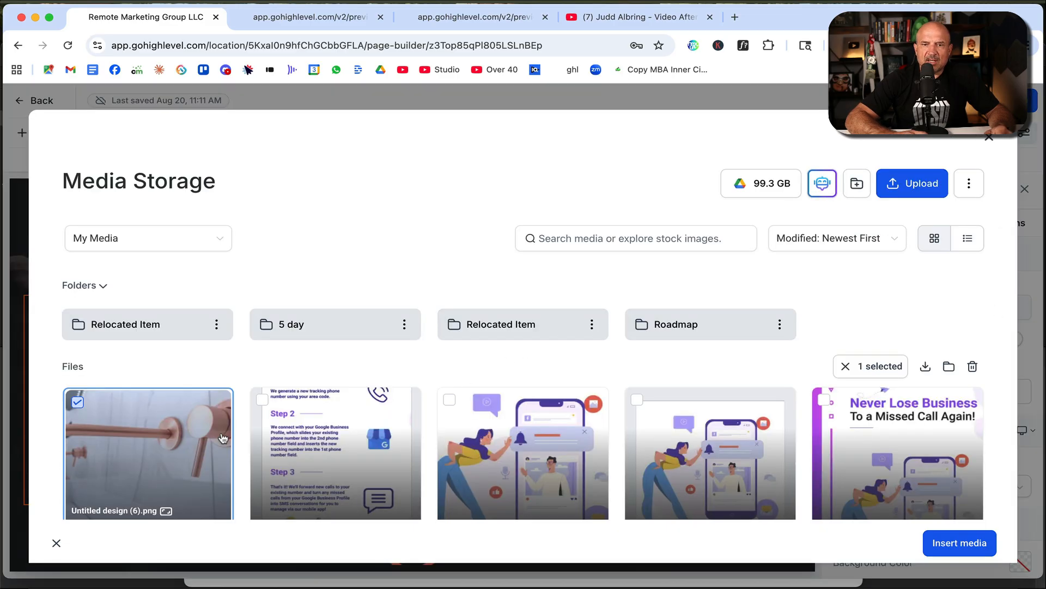
pyautogui.click(953, 541)
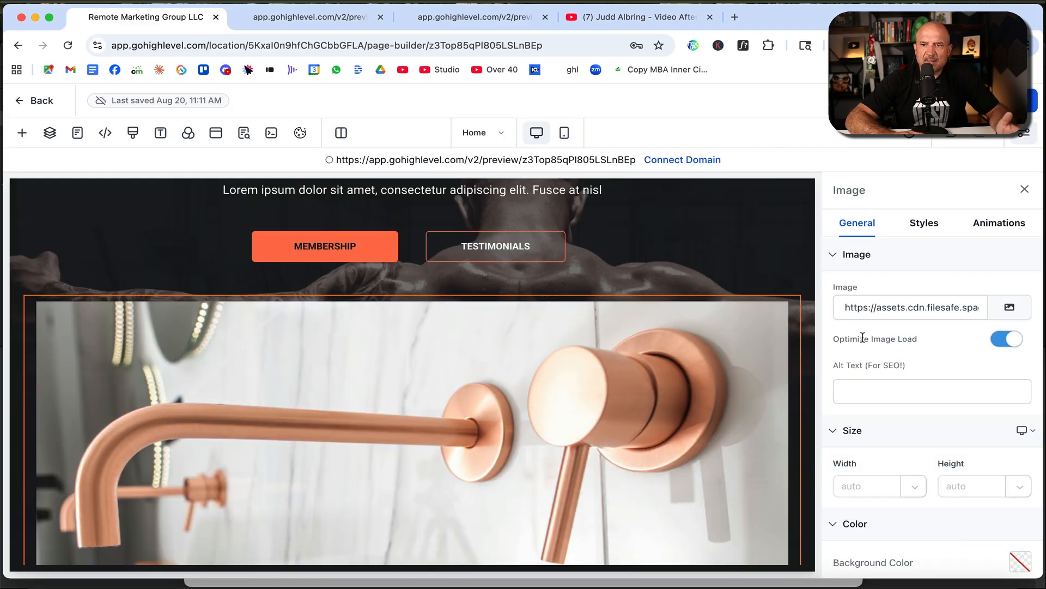
# Step: Replace the hero image with the red York barbell plate photo found by searching Unsplash for "weights"
pyautogui.click(1009, 306)
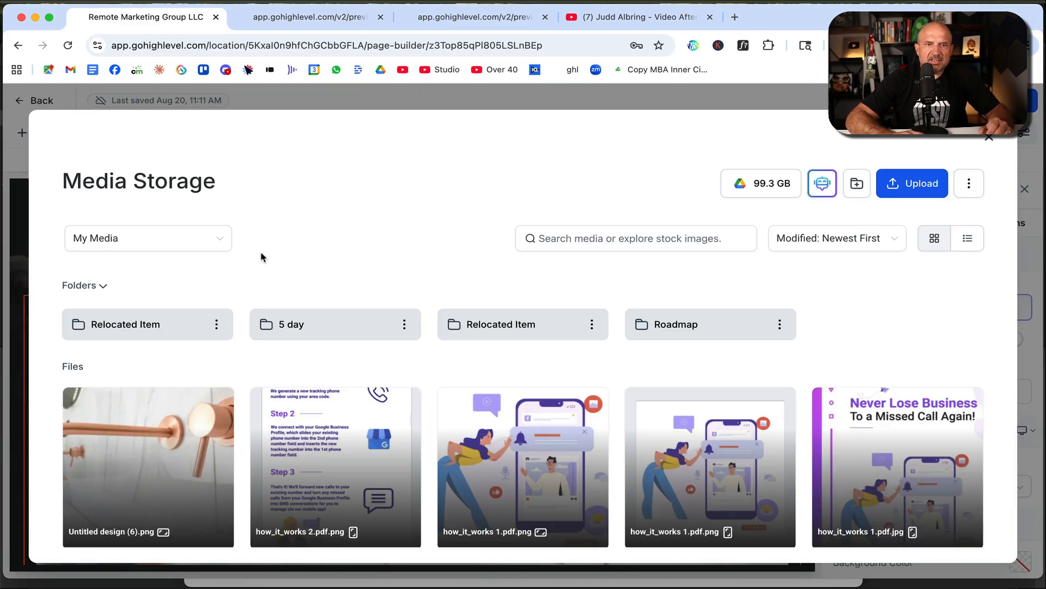
pyautogui.click(218, 238)
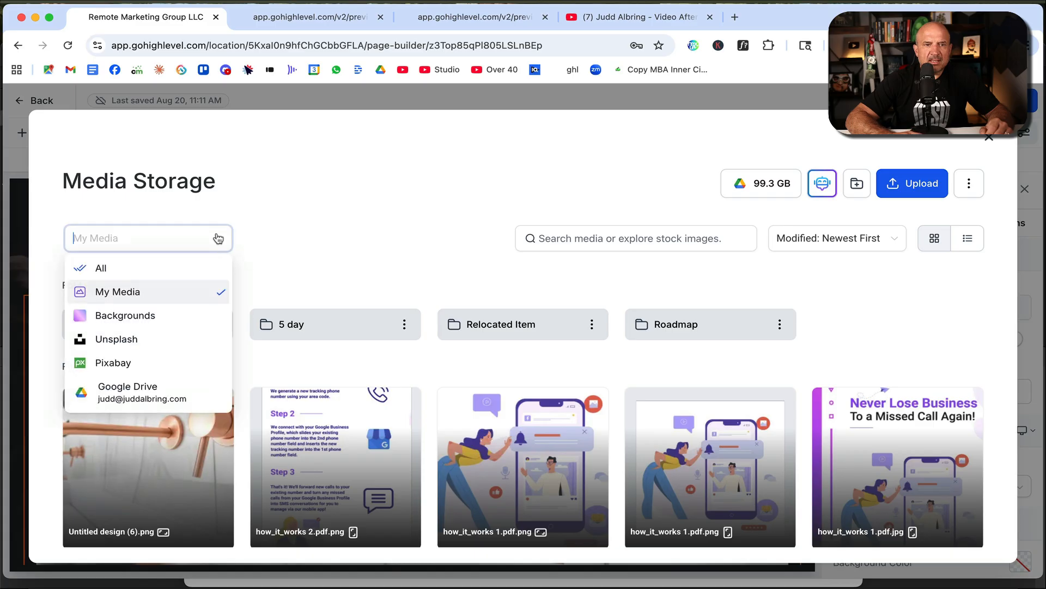
pyautogui.click(123, 343)
pyautogui.click(617, 238)
pyautogui.write('weights')
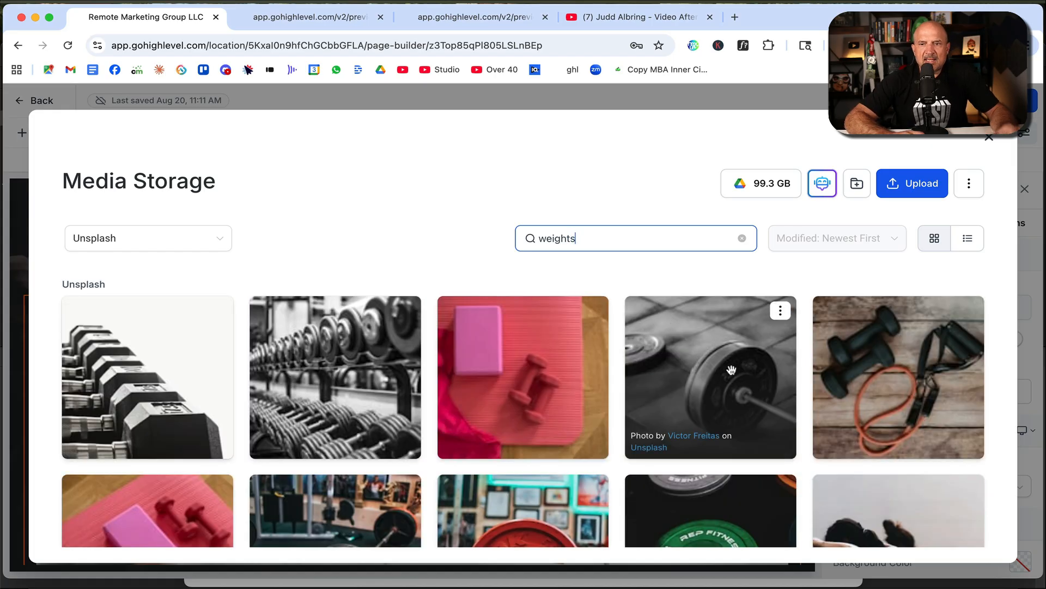
pyautogui.scroll(-4, 379, 395)
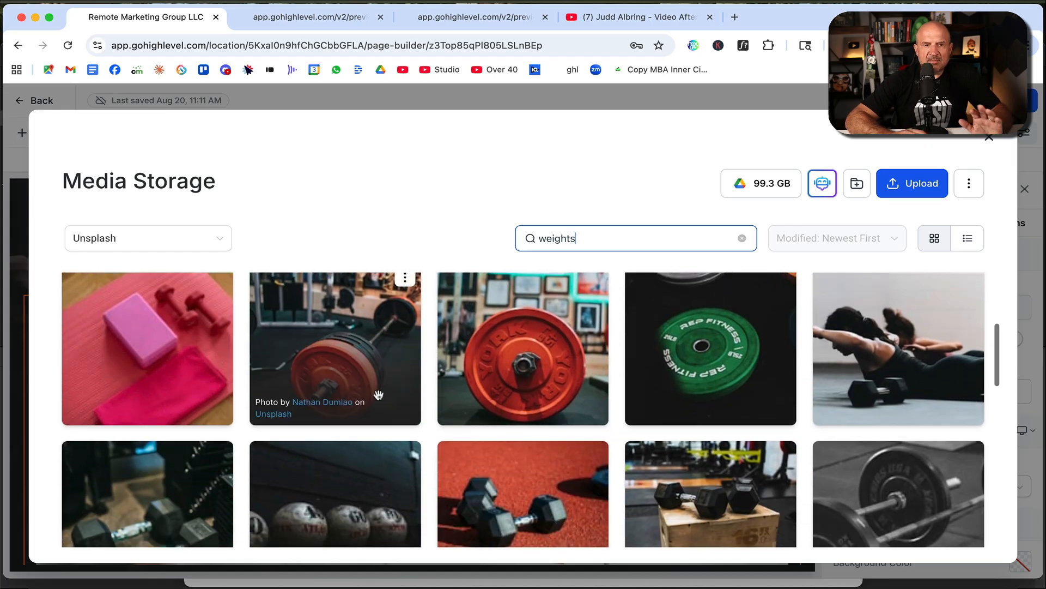
pyautogui.click(379, 394)
pyautogui.click(969, 553)
pyautogui.scroll(-10, 688, 467)
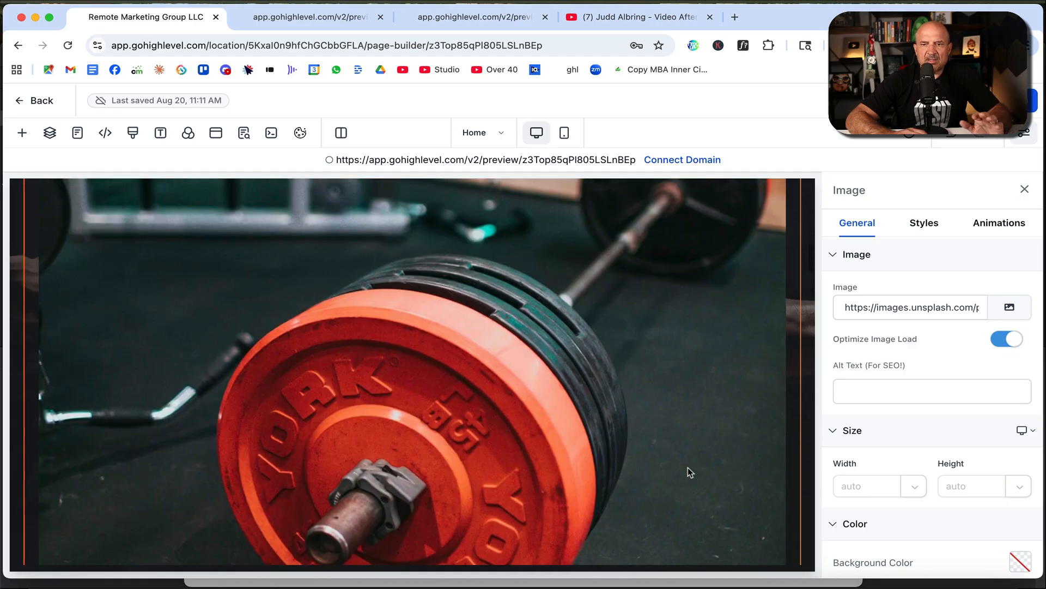
# Step: Delete the image element and add an image slider between the hero paragraph and the Membership and Testimonials buttons
pyautogui.scroll(10, 688, 466)
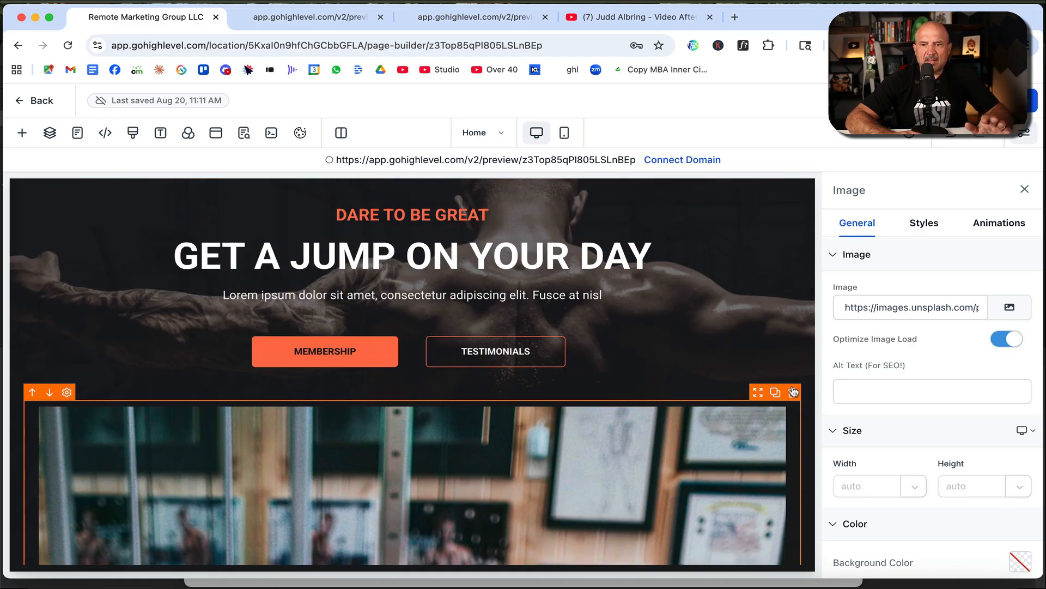
pyautogui.click(793, 391)
pyautogui.click(22, 135)
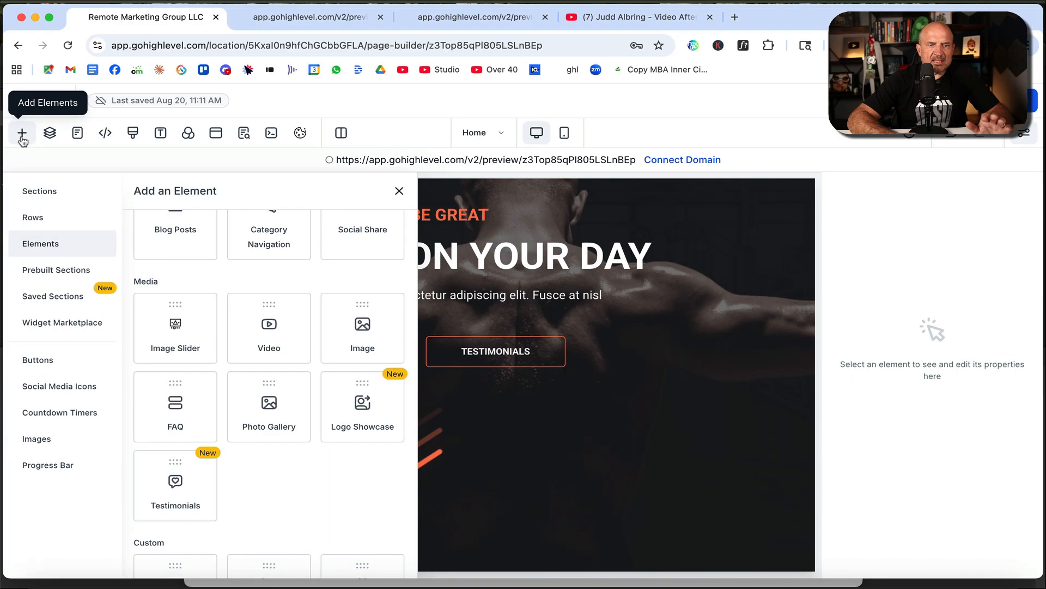
pyautogui.moveTo(187, 334); pyautogui.dragTo(391, 315)
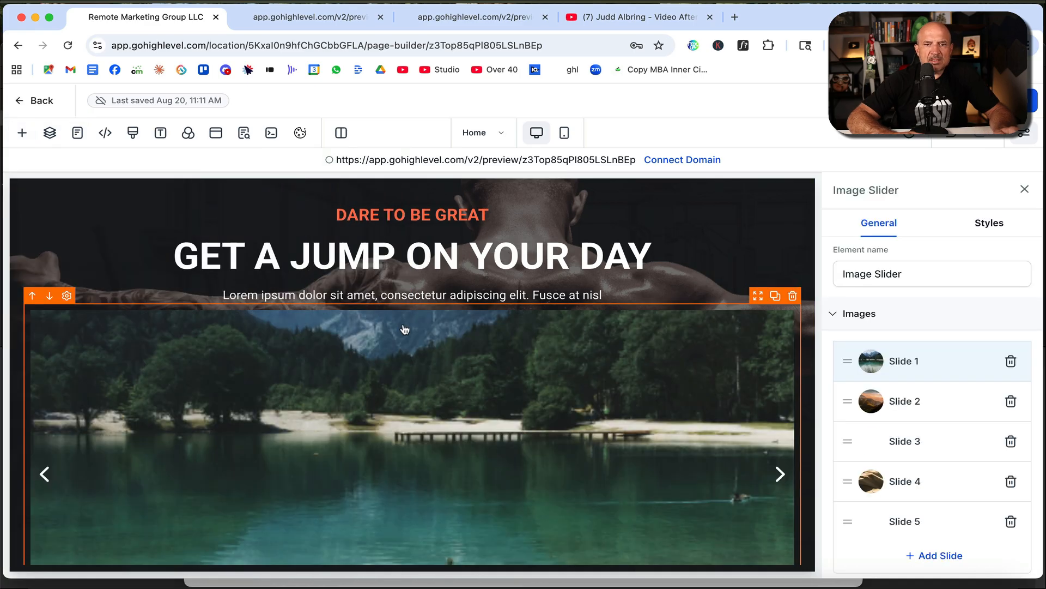
# Step: Replace the image of Slide 1 in the slider with Untitled design (6).png from Media Storage
pyautogui.scroll(-2, 596, 402)
pyautogui.scroll(-3, 915, 431)
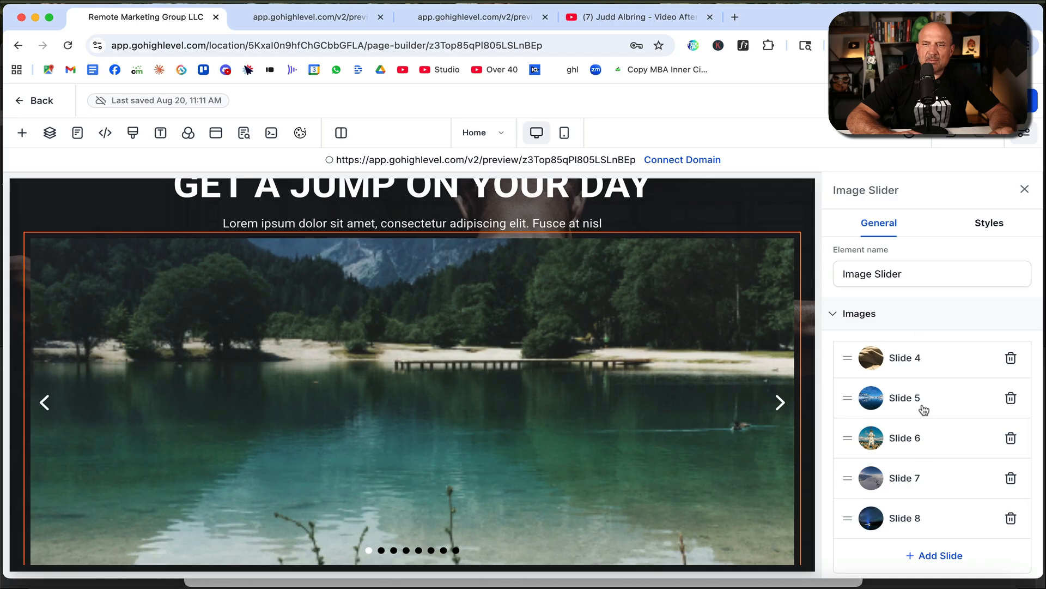
pyautogui.scroll(3, 924, 410)
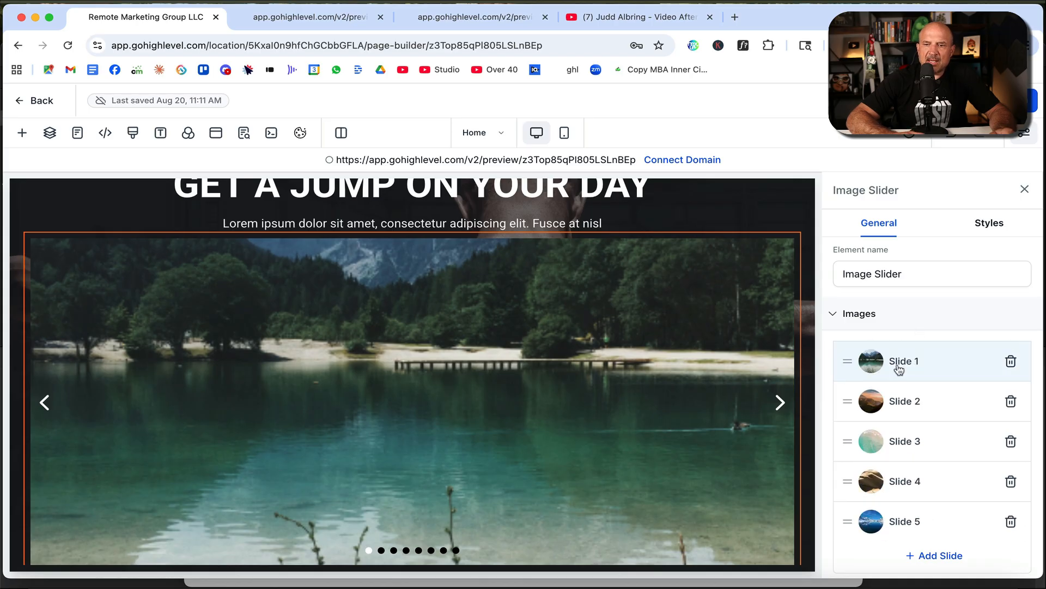
pyautogui.scroll(-5, 898, 370)
pyautogui.click(854, 425)
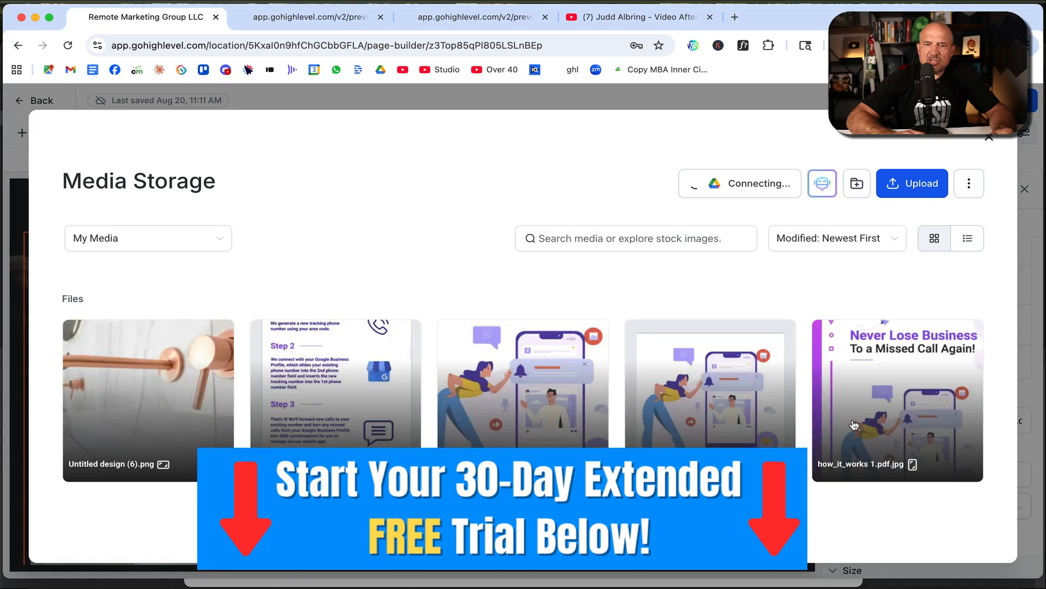
pyautogui.click(185, 458)
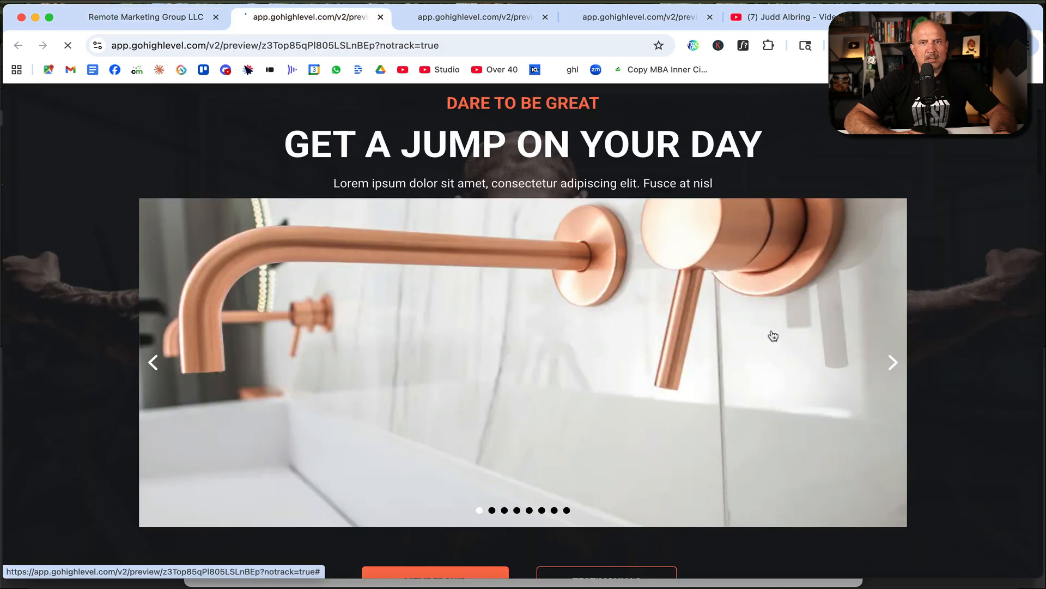
# Step: Preview the page, cycle through all slides of the hero image slider, and return to the page builder
pyautogui.scroll(-1, 774, 336)
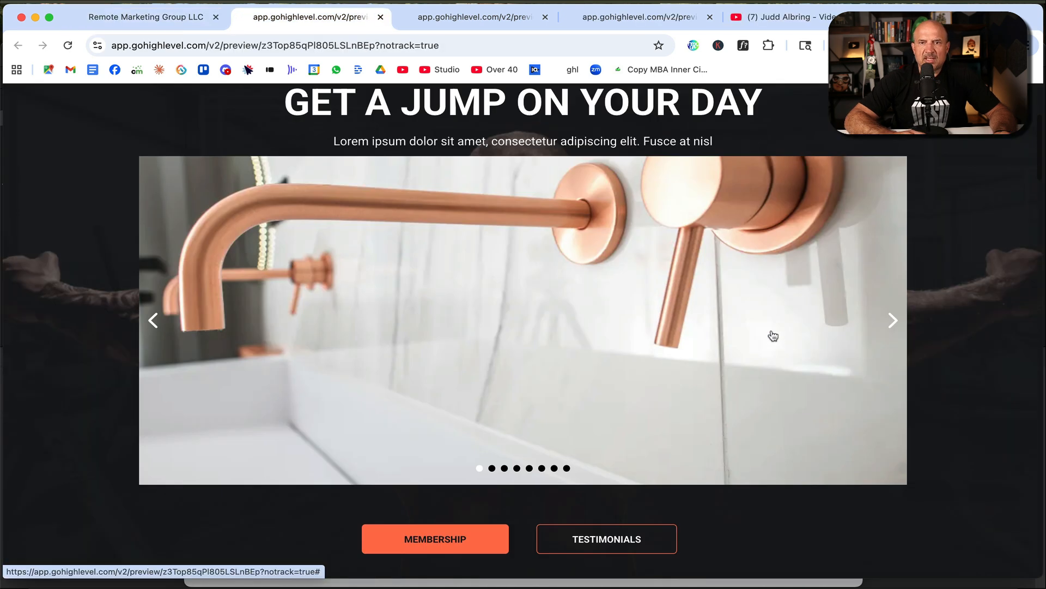
pyautogui.scroll(1, 679, 367)
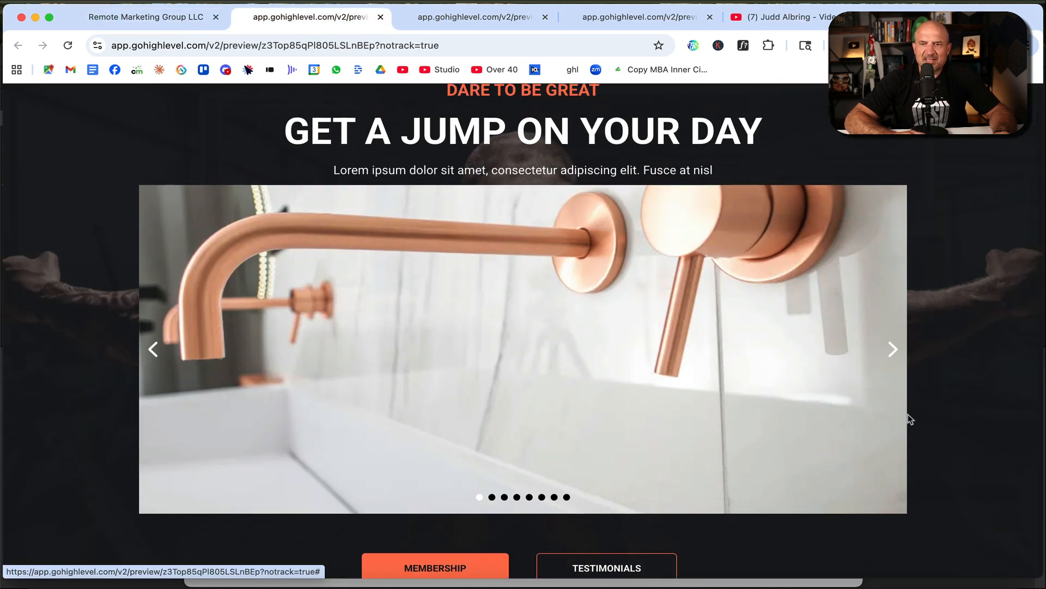
pyautogui.click(892, 346)
pyautogui.click(892, 347)
pyautogui.click(892, 346)
pyautogui.click(893, 346)
pyautogui.click(892, 347)
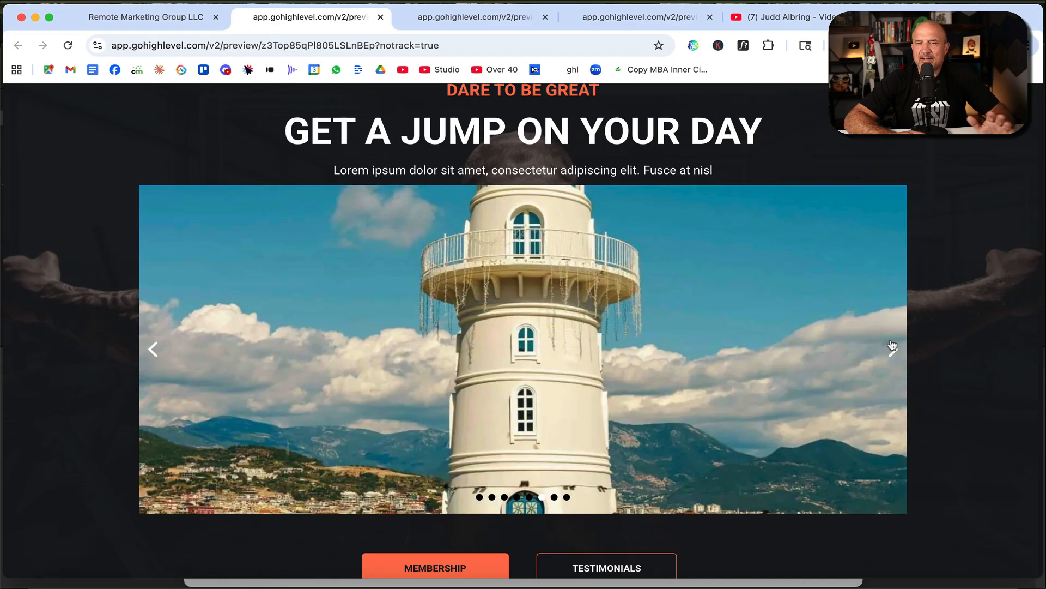
pyautogui.click(892, 347)
pyautogui.click(892, 347)
pyautogui.click(892, 347)
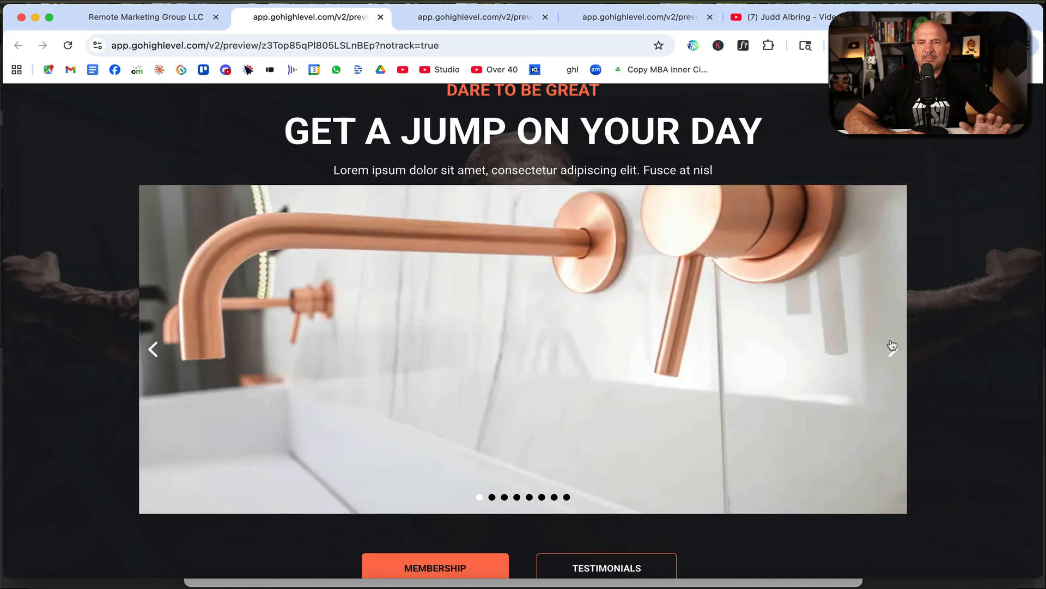
pyautogui.scroll(4, 372, 262)
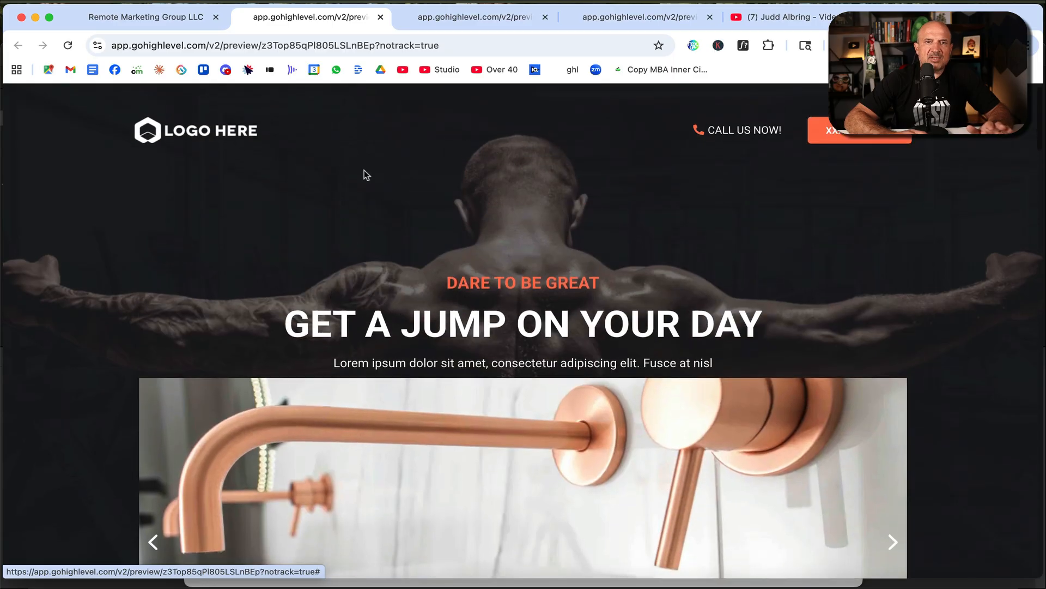
pyautogui.click(381, 16)
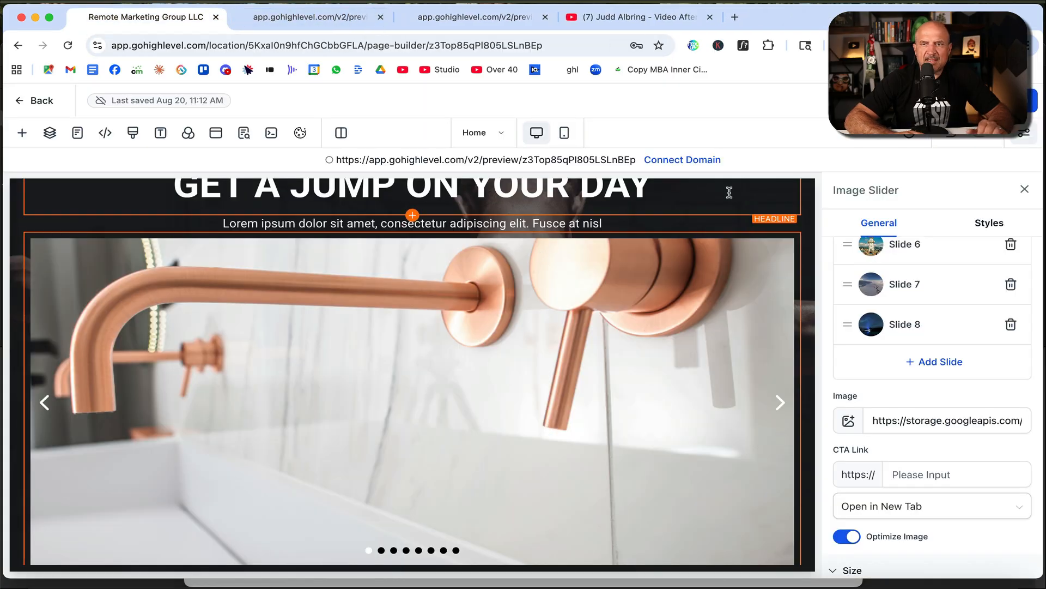
# Step: Delete the image slider from the hero section and browse the available text, form, blog, media and custom elements
pyautogui.click(795, 228)
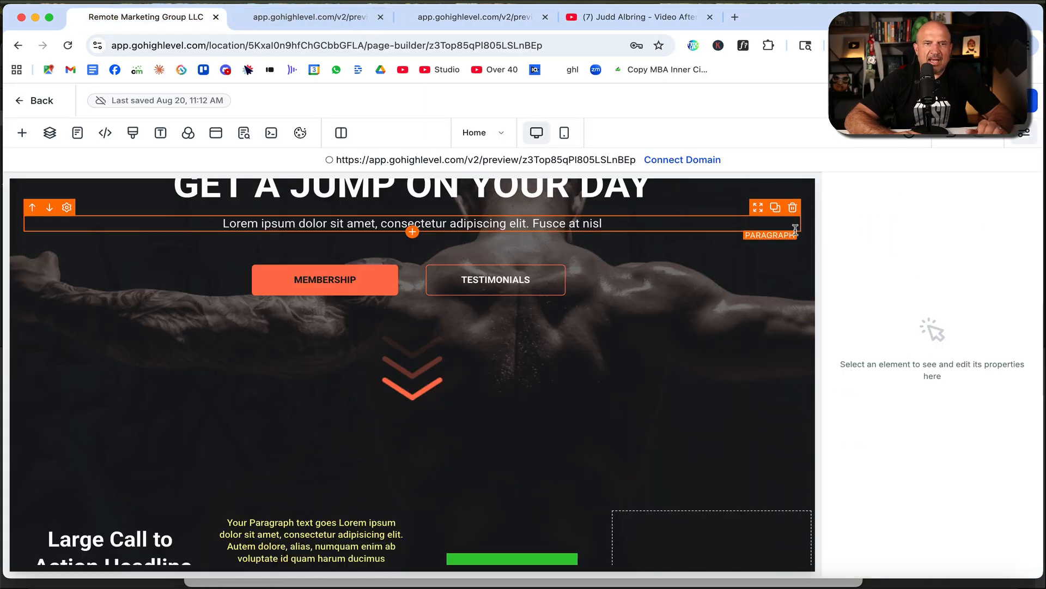
pyautogui.click(21, 132)
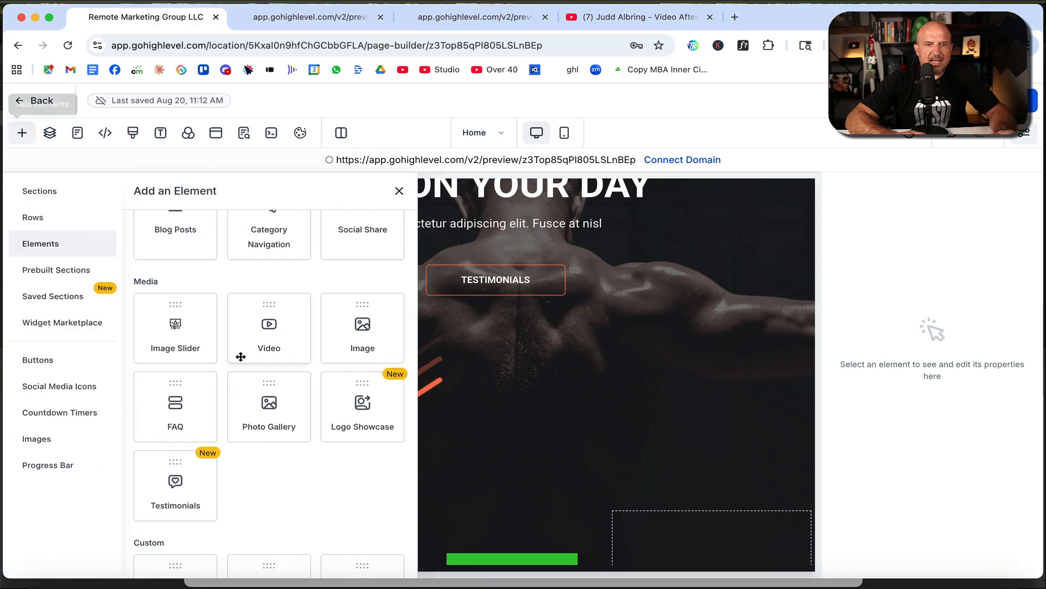
pyautogui.scroll(3, 223, 283)
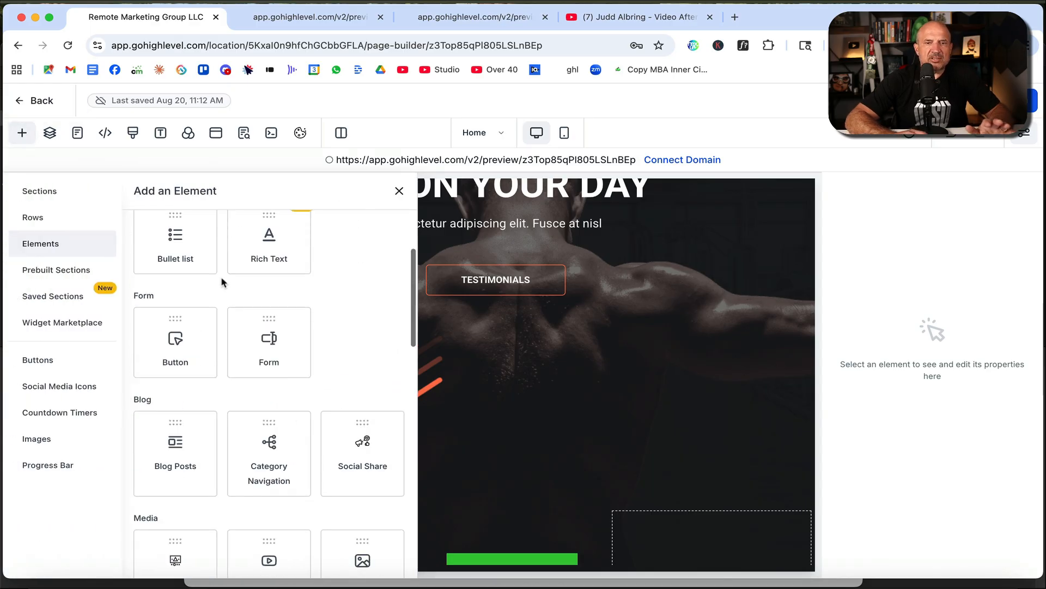
pyautogui.scroll(4, 223, 282)
pyautogui.scroll(-1, 348, 414)
pyautogui.scroll(-3, 347, 414)
pyautogui.scroll(-2, 316, 307)
pyautogui.scroll(-2, 316, 306)
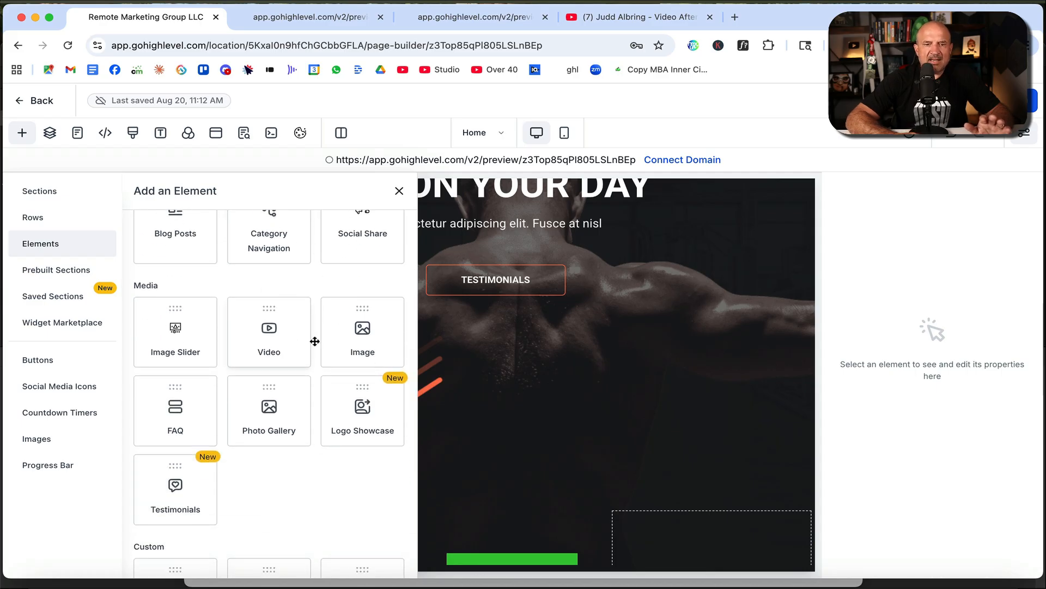
pyautogui.scroll(-1, 329, 460)
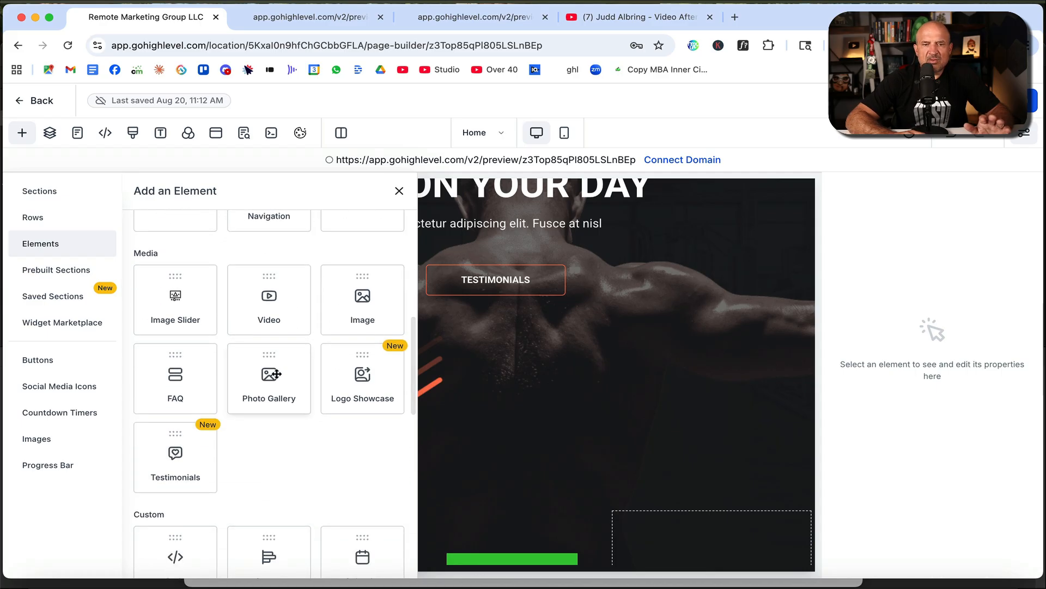
pyautogui.moveTo(157, 457); pyautogui.dragTo(425, 406)
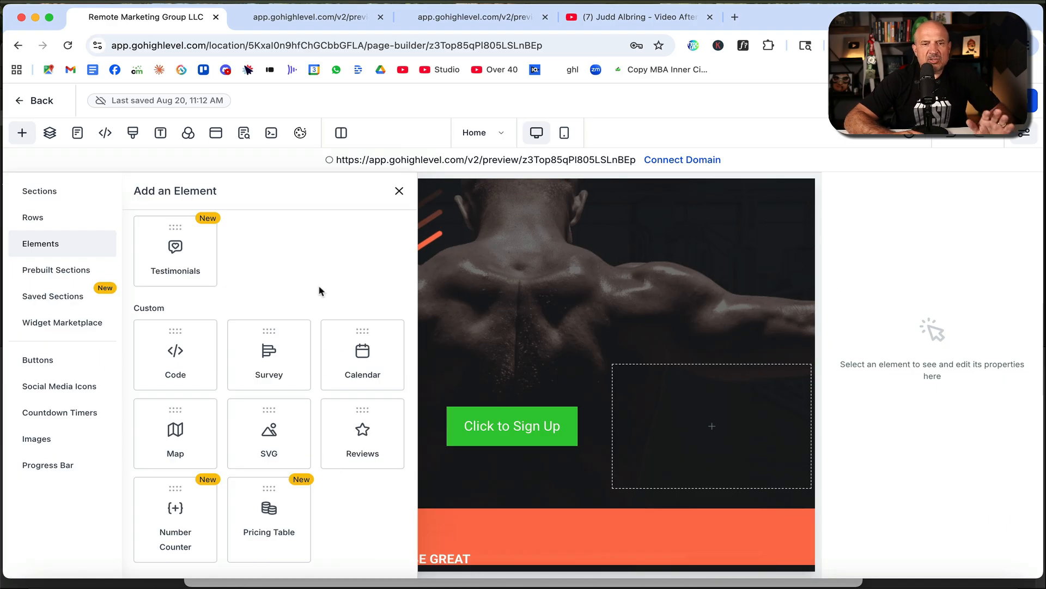
# Step: Add a calendar element below the arrows in the hero section and assign the Coaching Call calendar to it
pyautogui.moveTo(345, 350); pyautogui.dragTo(472, 307)
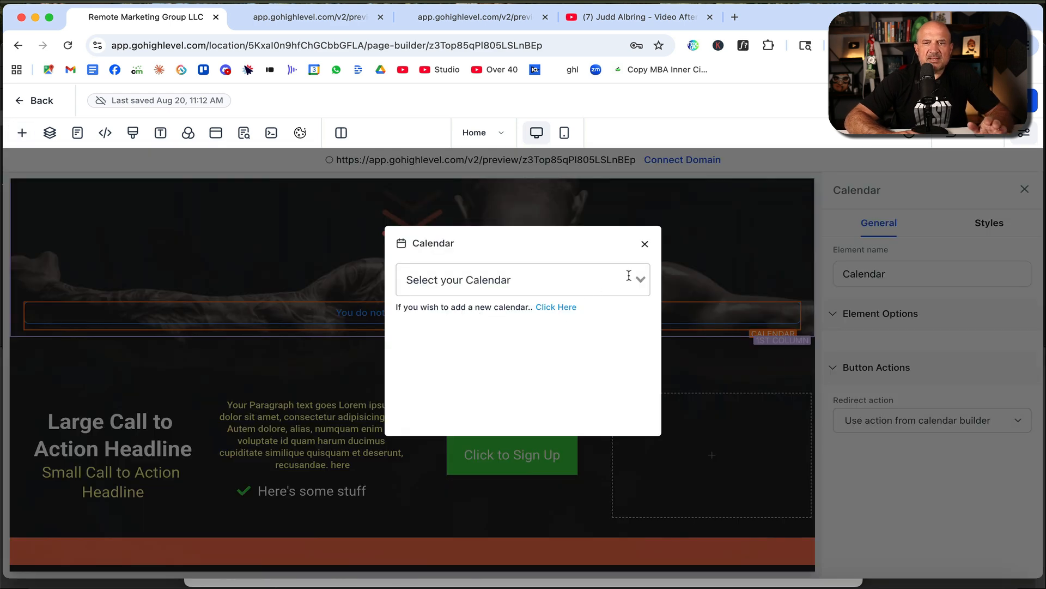
pyautogui.click(636, 277)
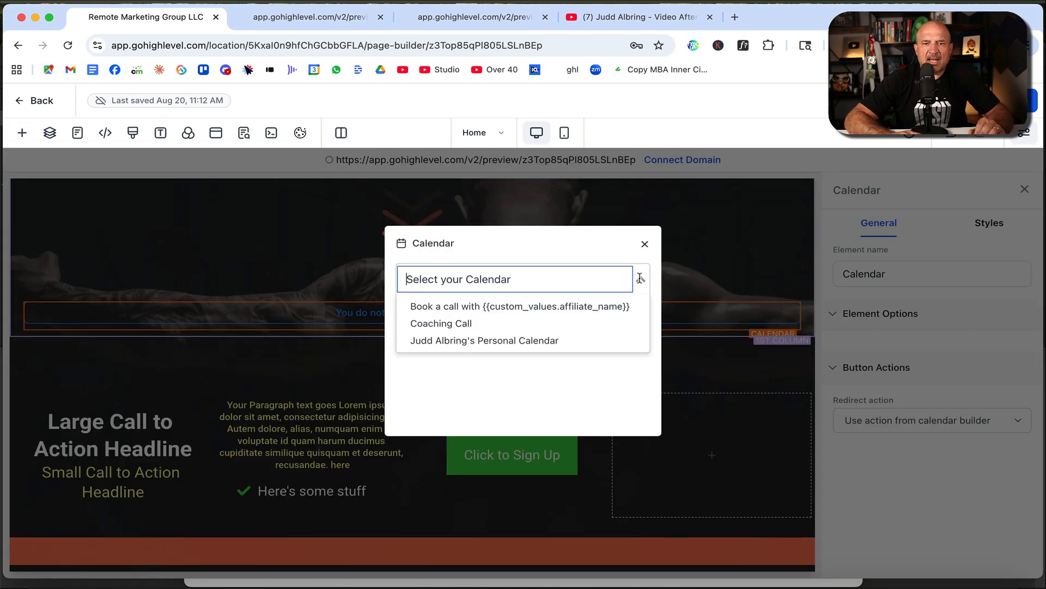
pyautogui.click(447, 324)
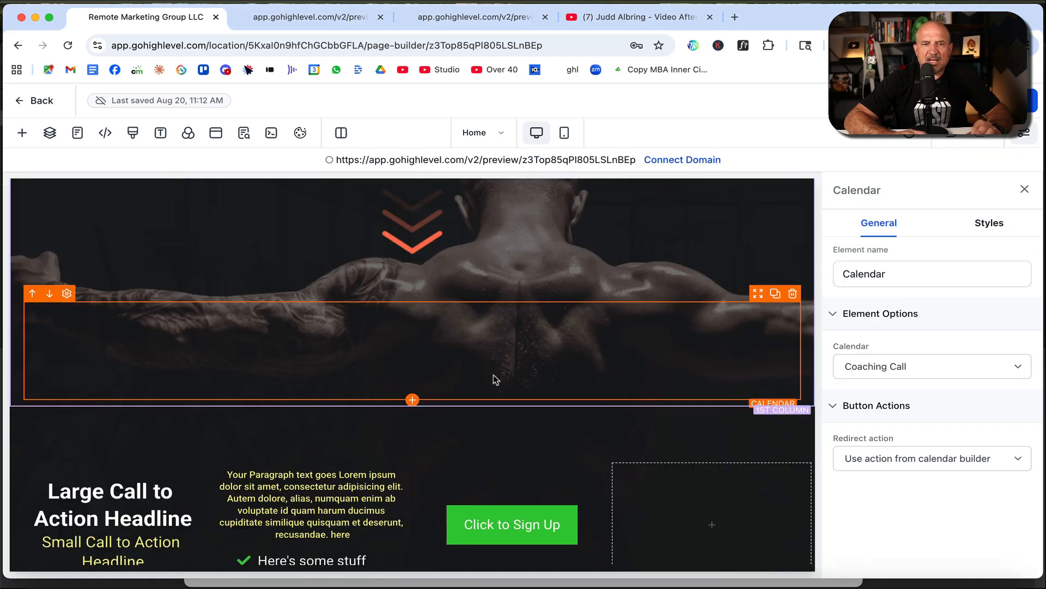
# Step: Review the embedded Coaching Call booking calendar on the page, and delete the calendar element
pyautogui.scroll(-4, 566, 398)
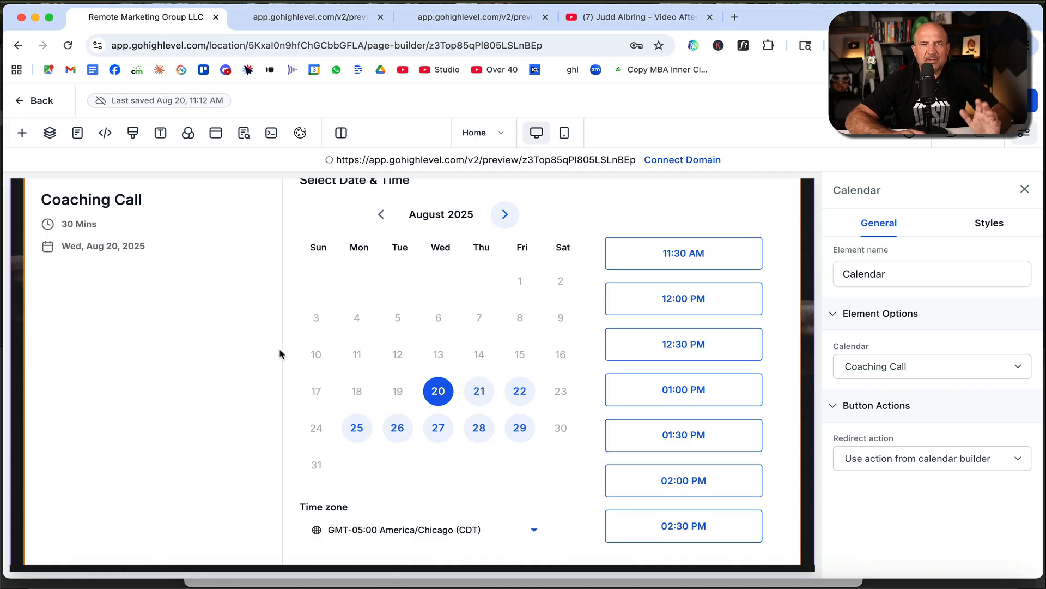
pyautogui.scroll(5, 280, 353)
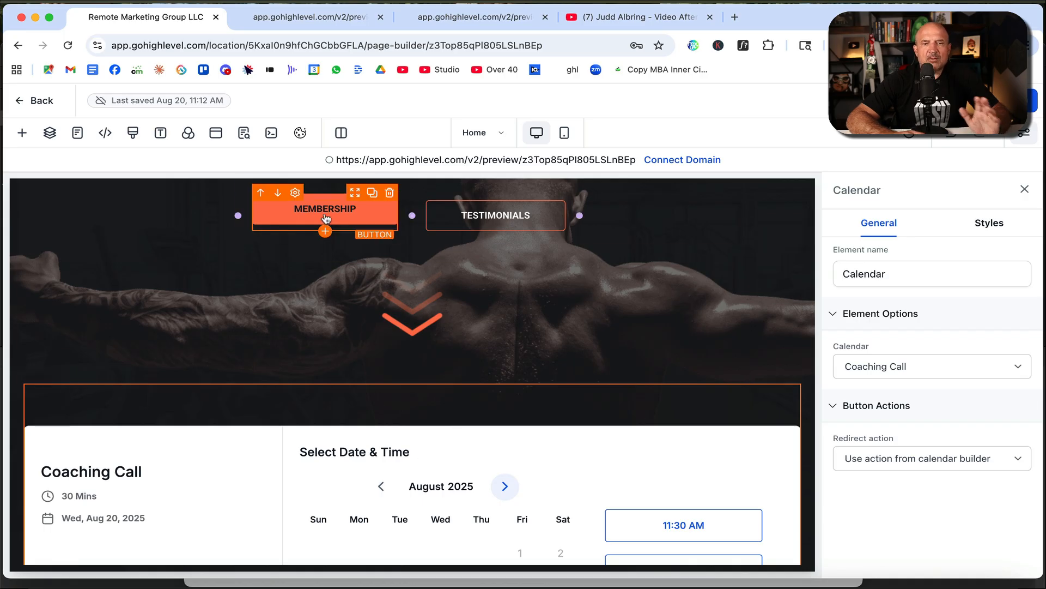
pyautogui.scroll(-5, 305, 491)
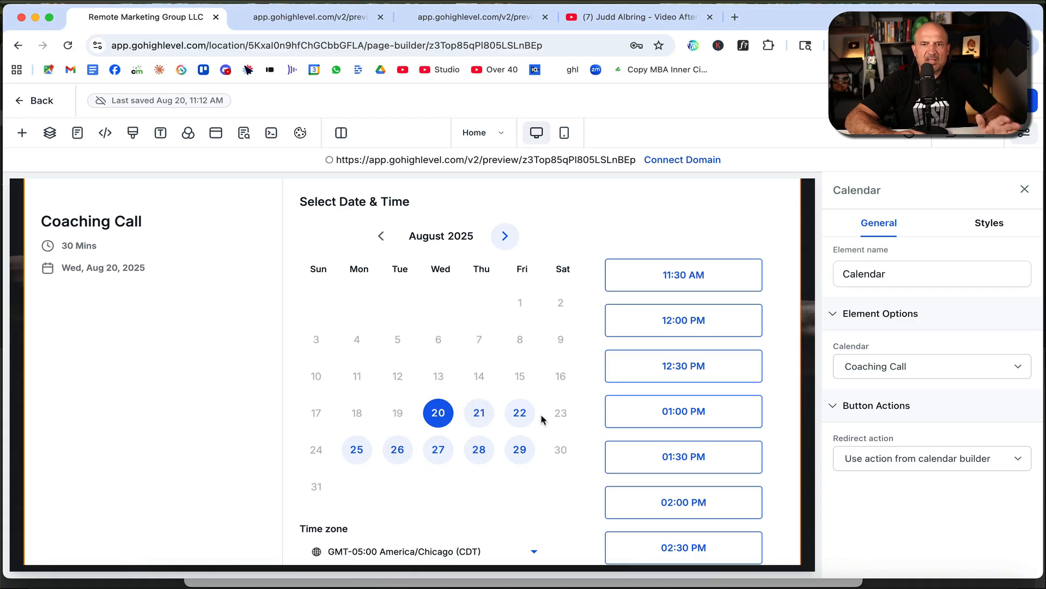
pyautogui.scroll(4, 541, 413)
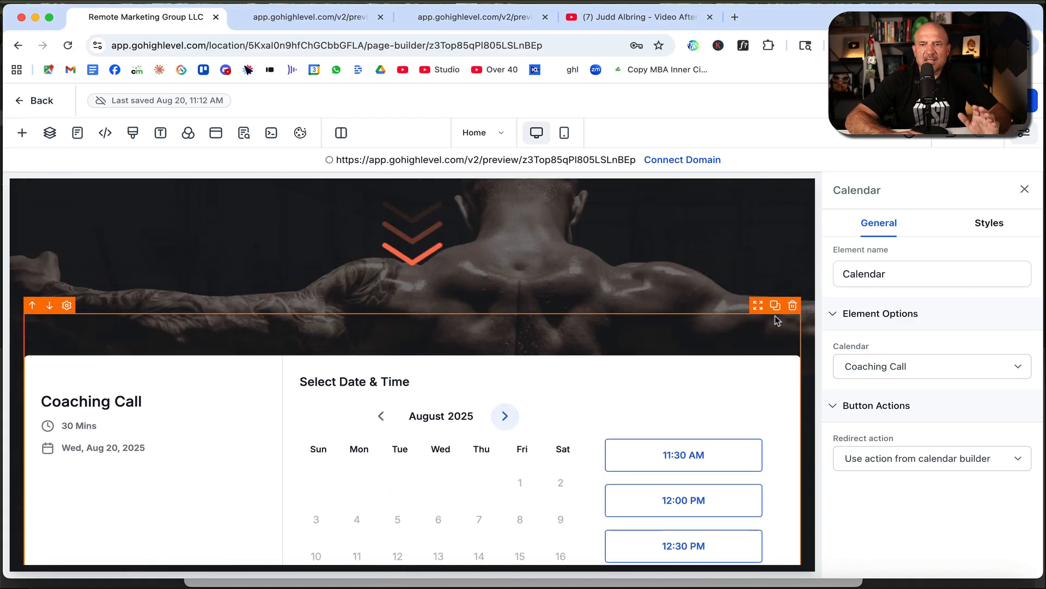
pyautogui.click(793, 306)
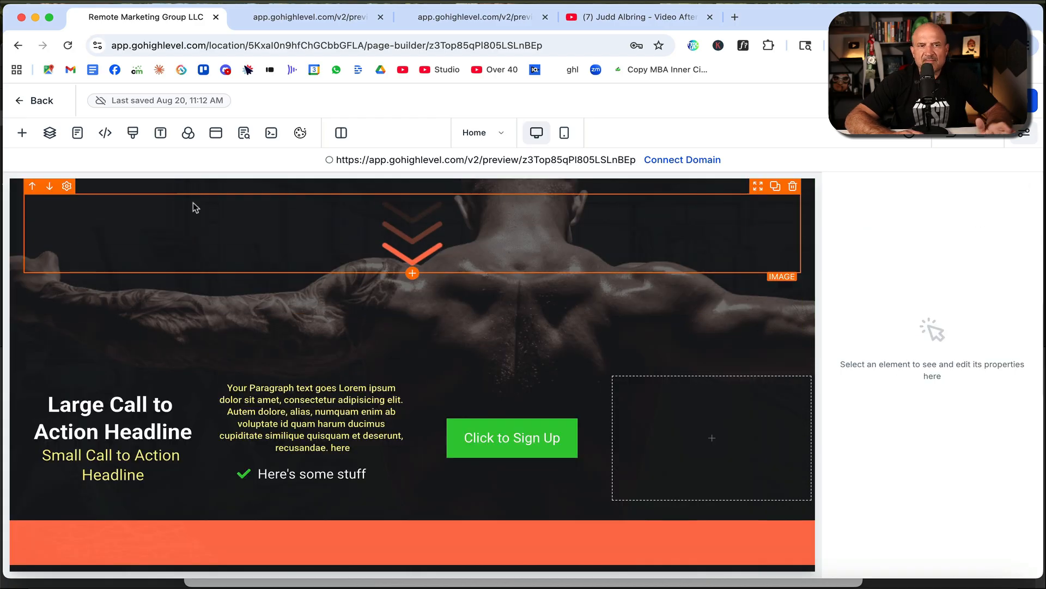
# Step: Add a survey element below the arrows in the hero section and assign survey 1 to it
pyautogui.click(21, 133)
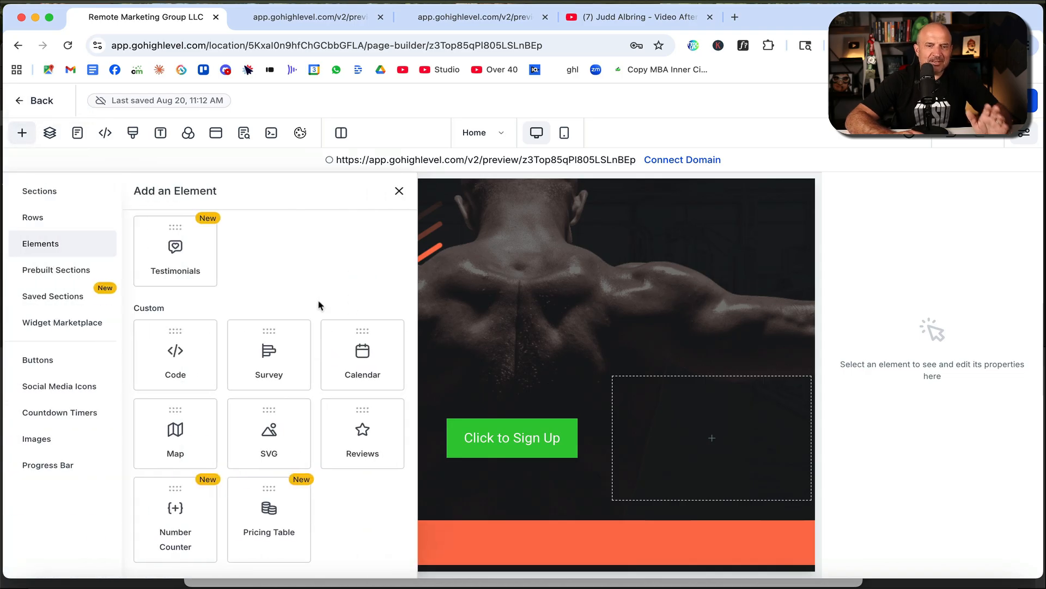
pyautogui.scroll(-1, 320, 305)
pyautogui.moveTo(269, 311); pyautogui.dragTo(467, 311)
pyautogui.click(503, 281)
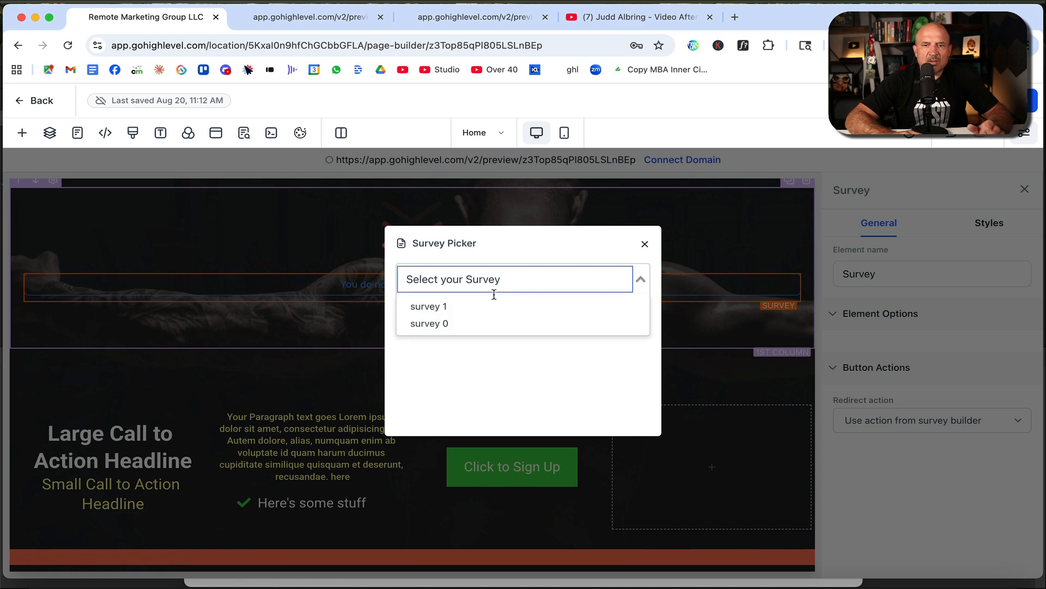
pyautogui.click(483, 306)
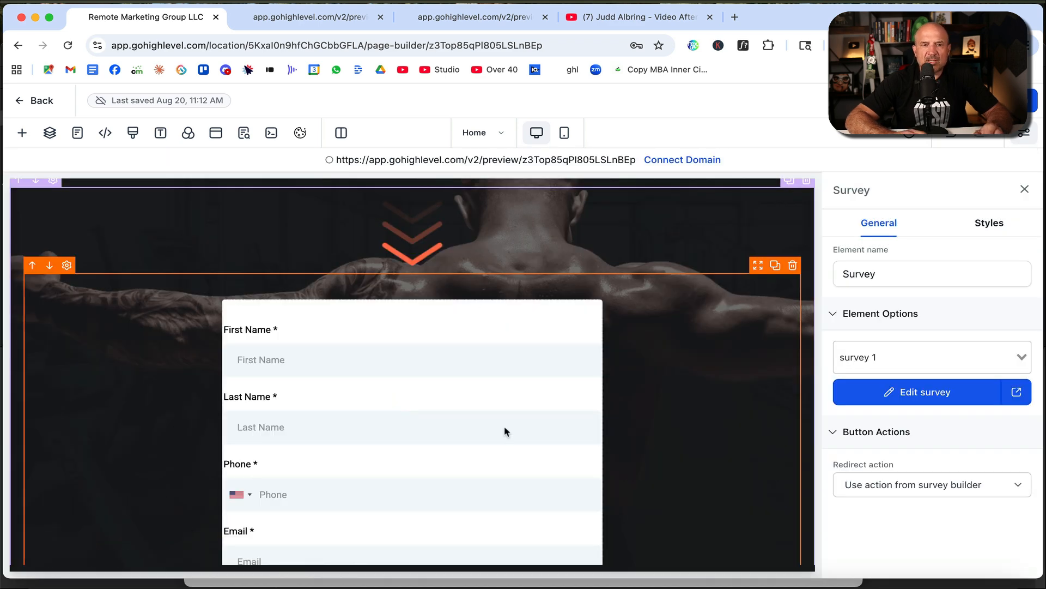
# Step: Review the embedded survey 1 form in the hero section, and delete the survey element
pyautogui.scroll(-5, 417, 286)
pyautogui.scroll(6, 414, 276)
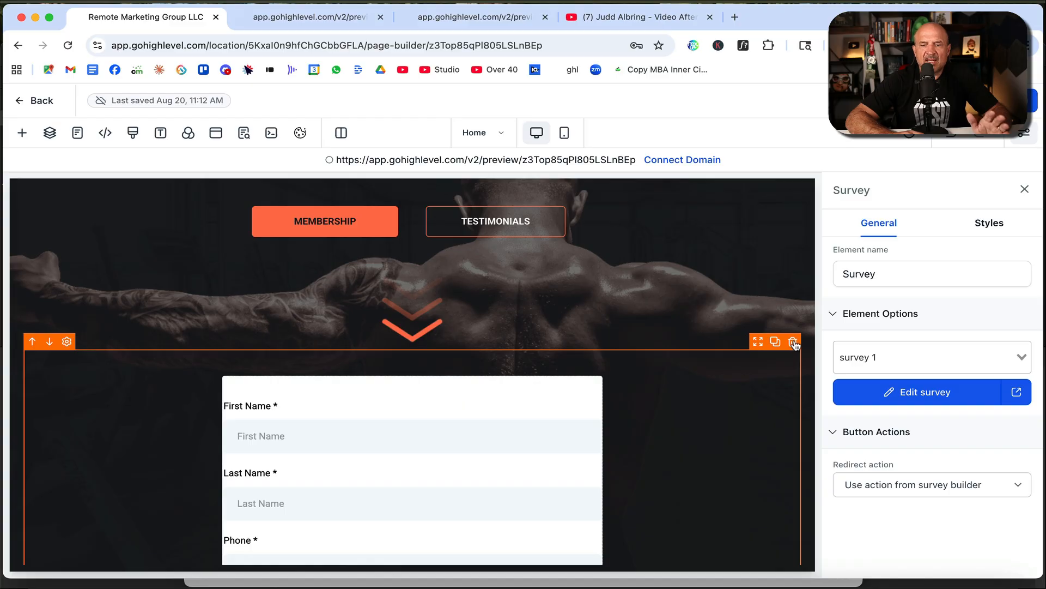
pyautogui.scroll(-4, 658, 418)
pyautogui.scroll(1, 658, 418)
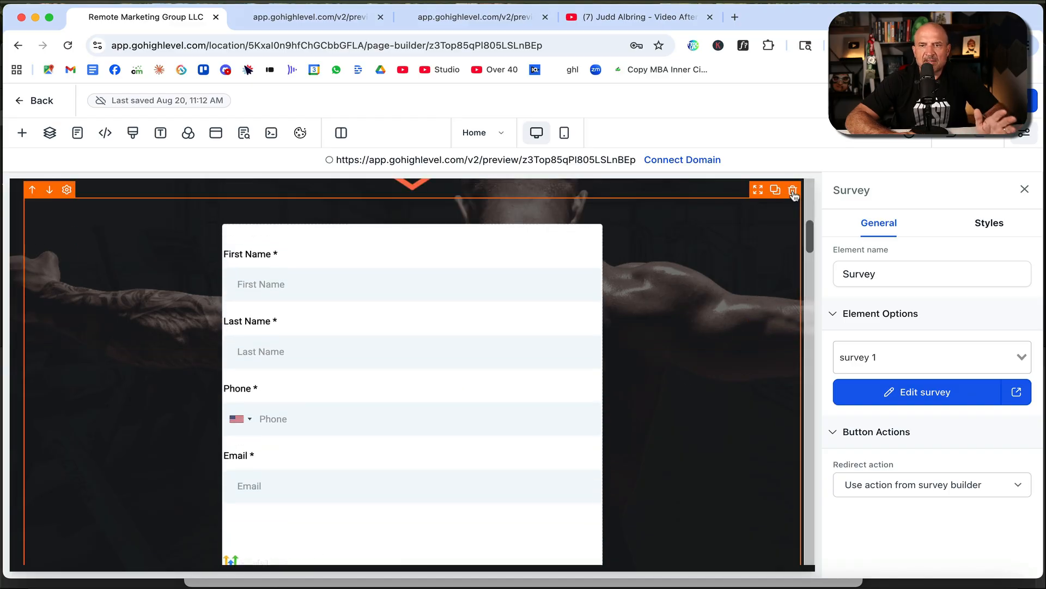
pyautogui.click(793, 189)
# Step: Add a custom code element between the hero headline and its paragraph, and delete it
pyautogui.click(21, 132)
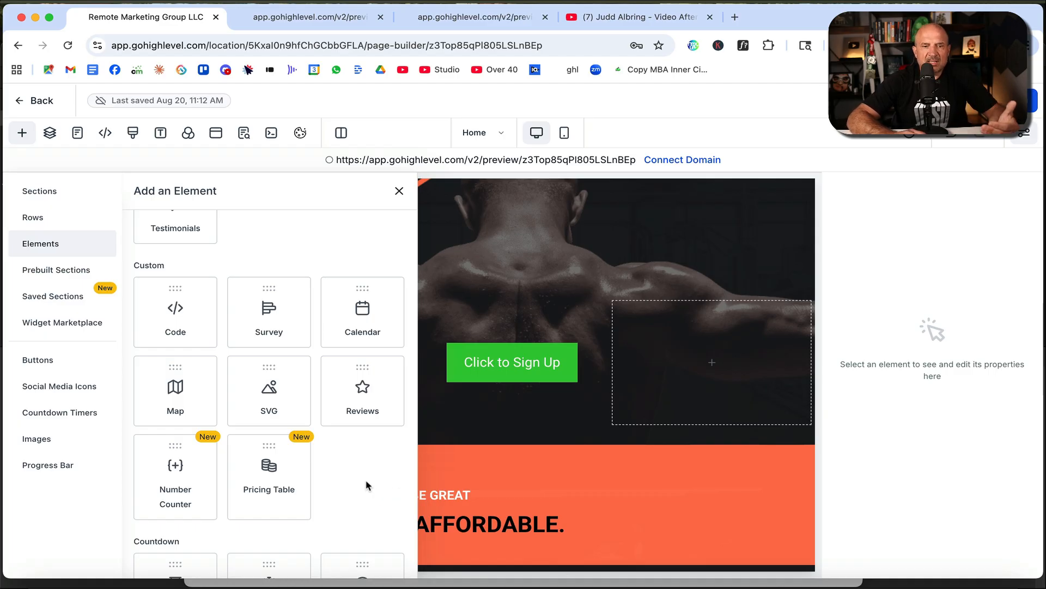
pyautogui.scroll(-2, 366, 480)
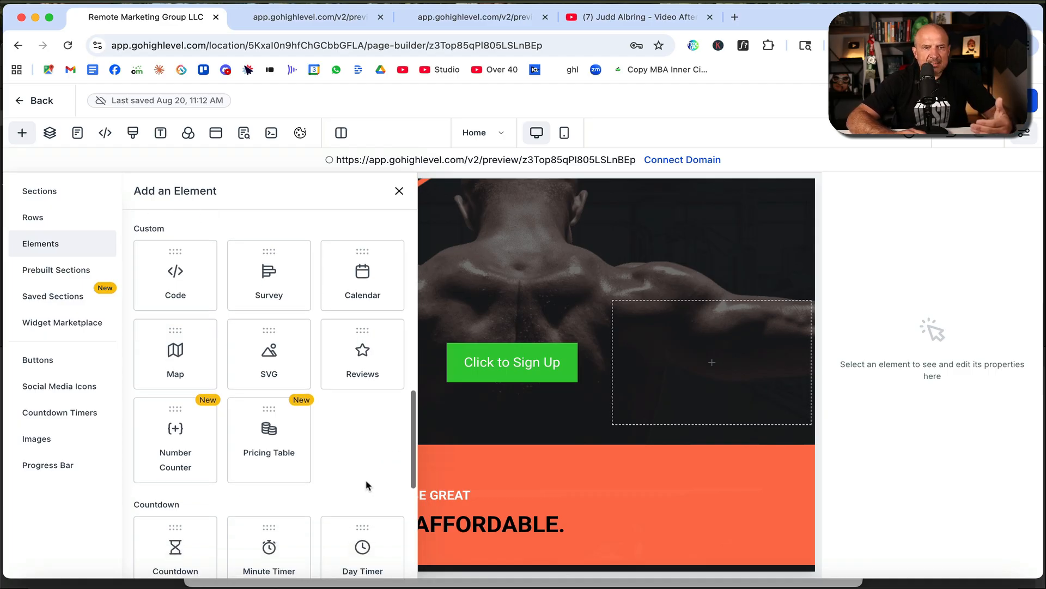
pyautogui.moveTo(181, 243); pyautogui.dragTo(465, 295)
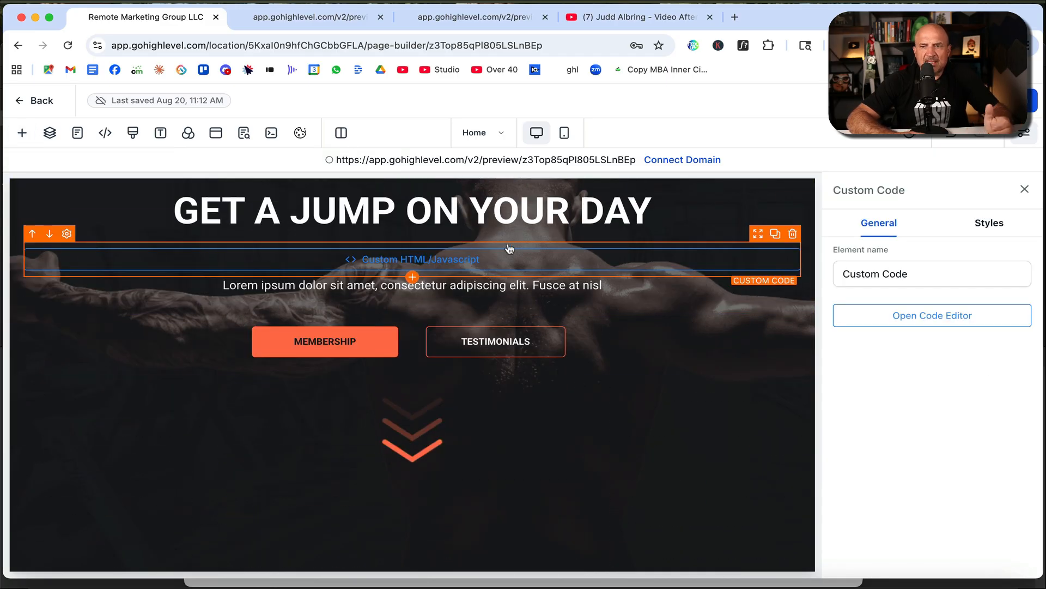
pyautogui.click(791, 234)
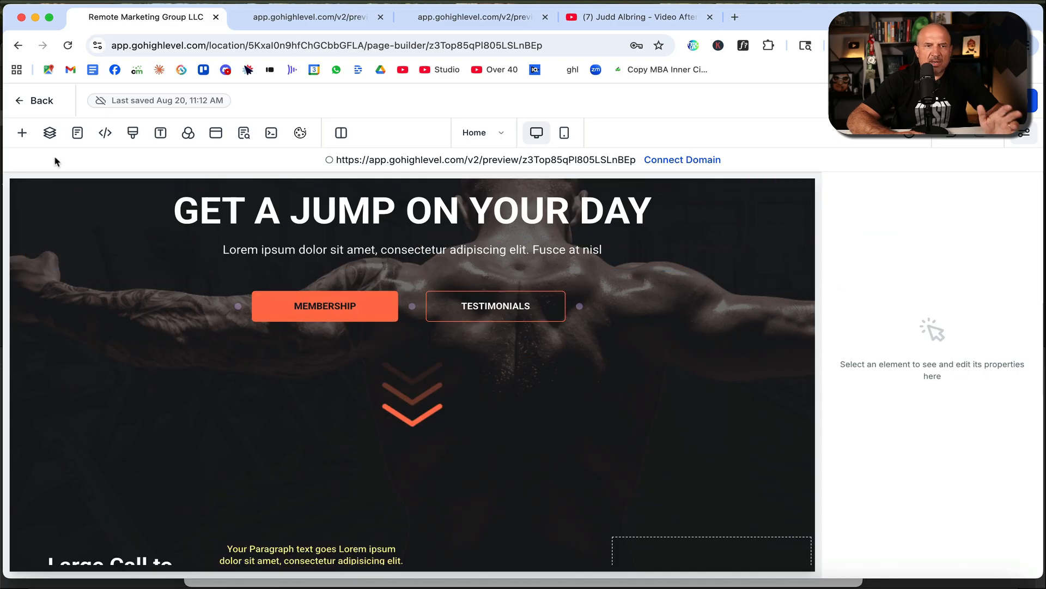
# Step: Add a map element below the hero headline, look over the displayed map, and delete the element
pyautogui.click(26, 137)
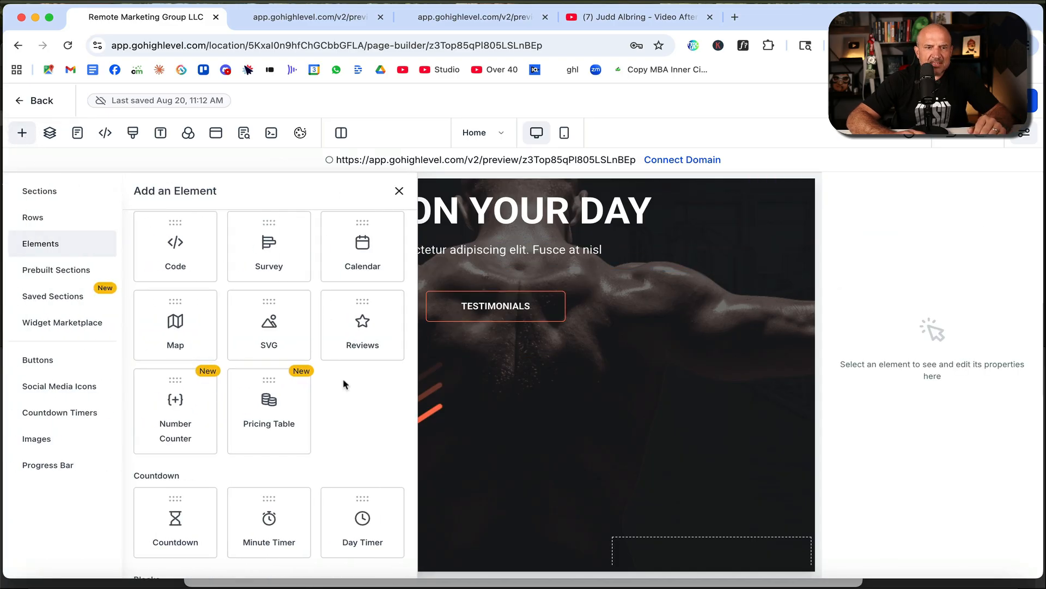
pyautogui.scroll(-1, 343, 378)
pyautogui.moveTo(187, 315); pyautogui.dragTo(442, 260)
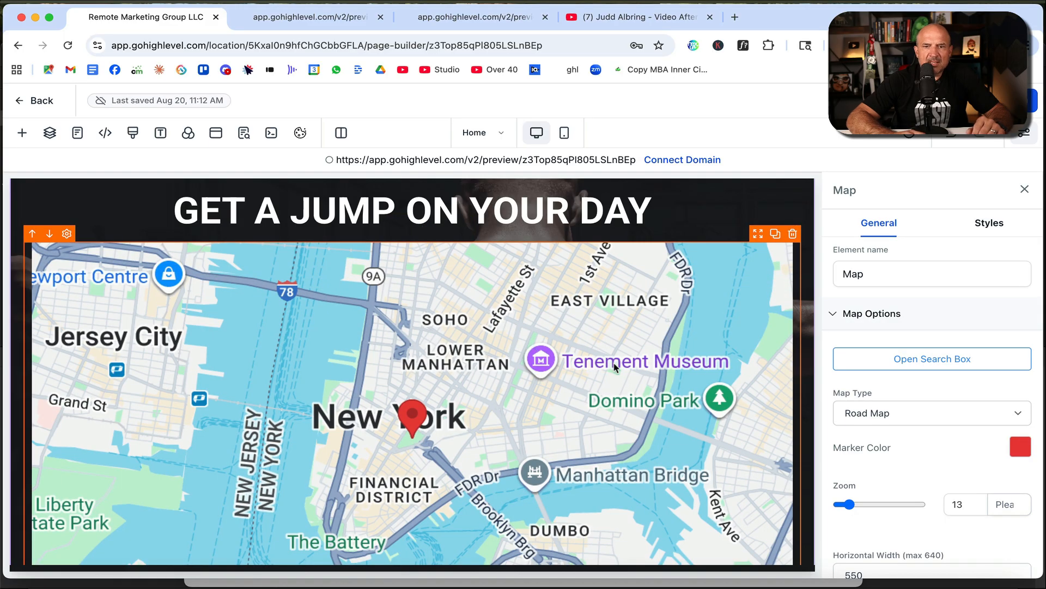
pyautogui.scroll(-4, 616, 368)
pyautogui.scroll(5, 616, 368)
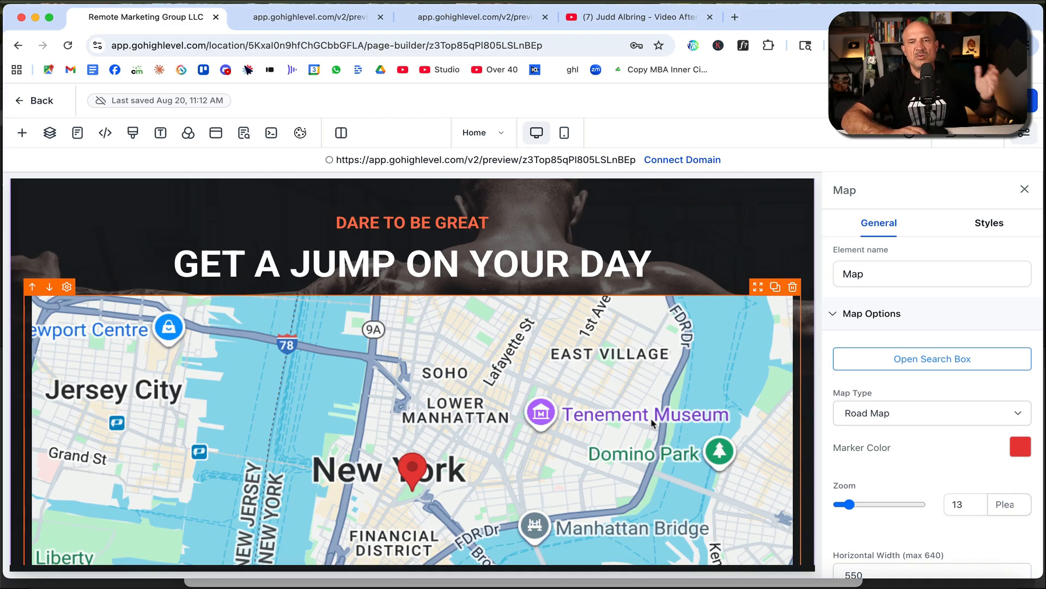
pyautogui.scroll(-2, 640, 451)
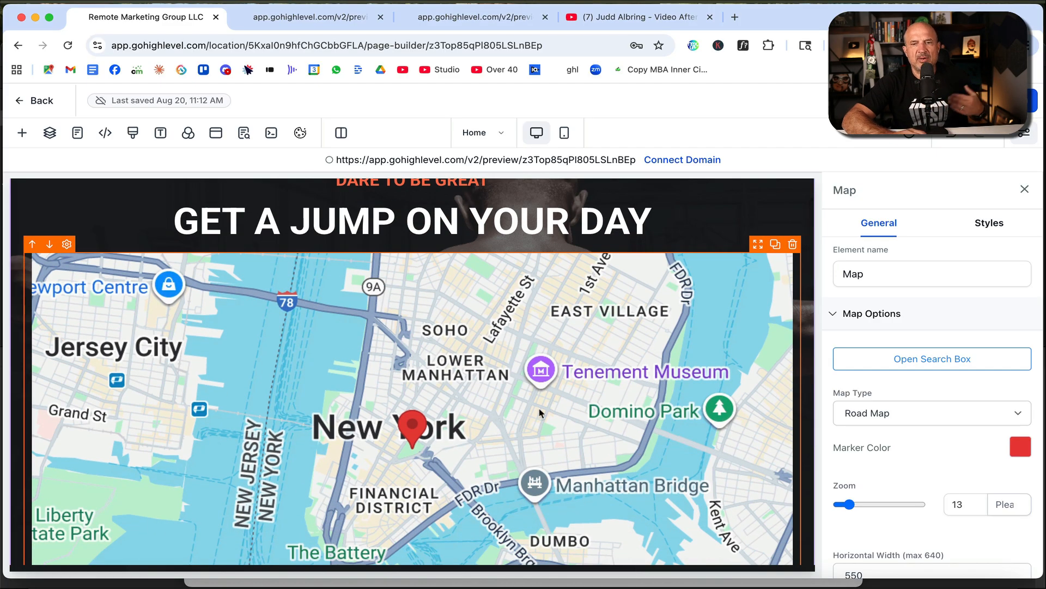
pyautogui.click(793, 246)
# Step: Add a countdown element below the hero headline and set both its color and label color to white
pyautogui.click(22, 132)
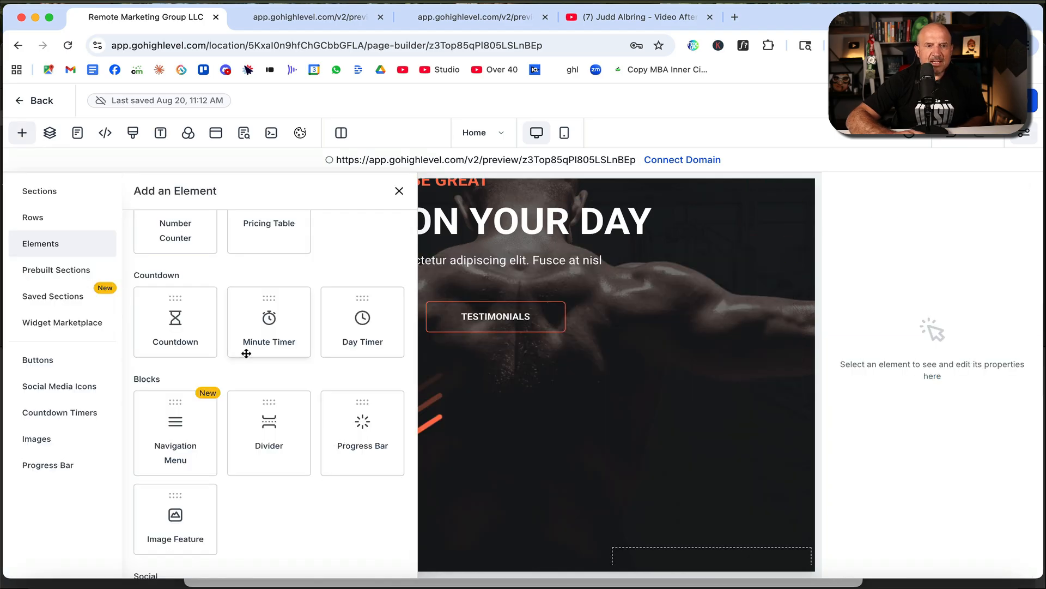
pyautogui.moveTo(163, 320); pyautogui.dragTo(409, 267)
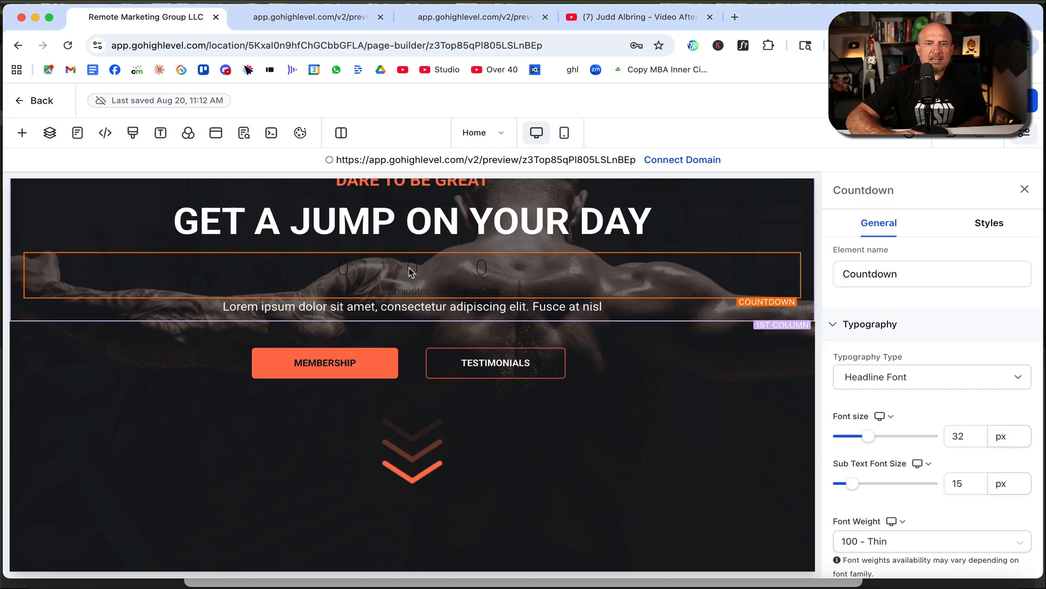
pyautogui.scroll(-4, 886, 377)
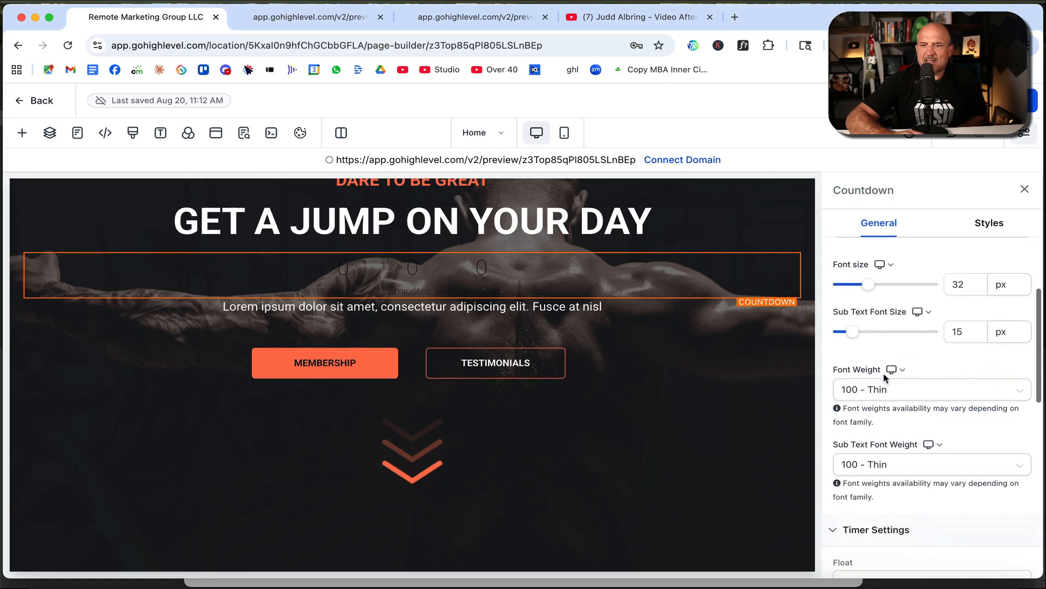
pyautogui.scroll(-1, 842, 443)
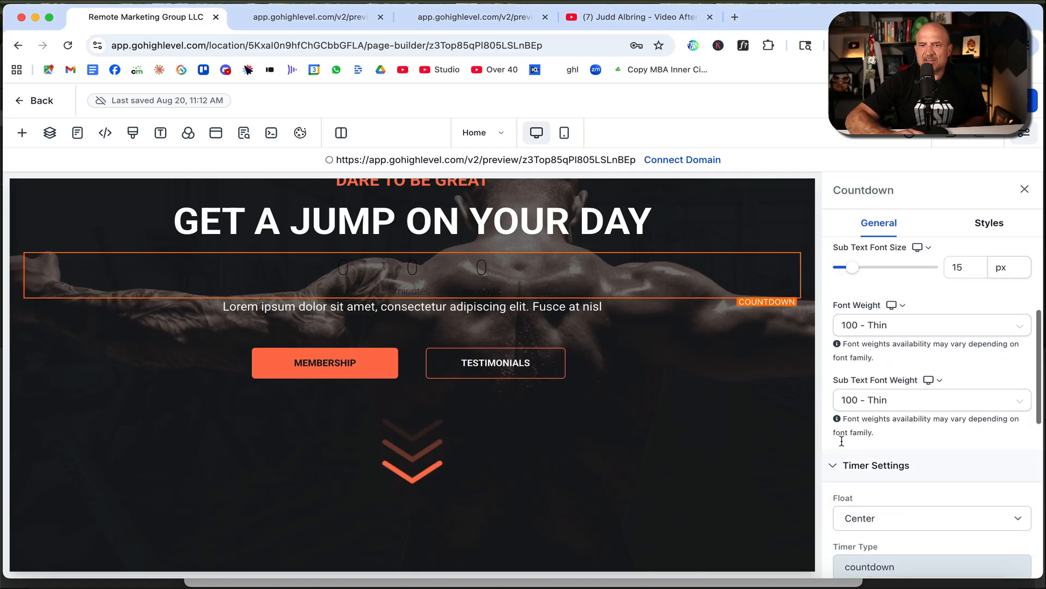
pyautogui.scroll(-10, 825, 450)
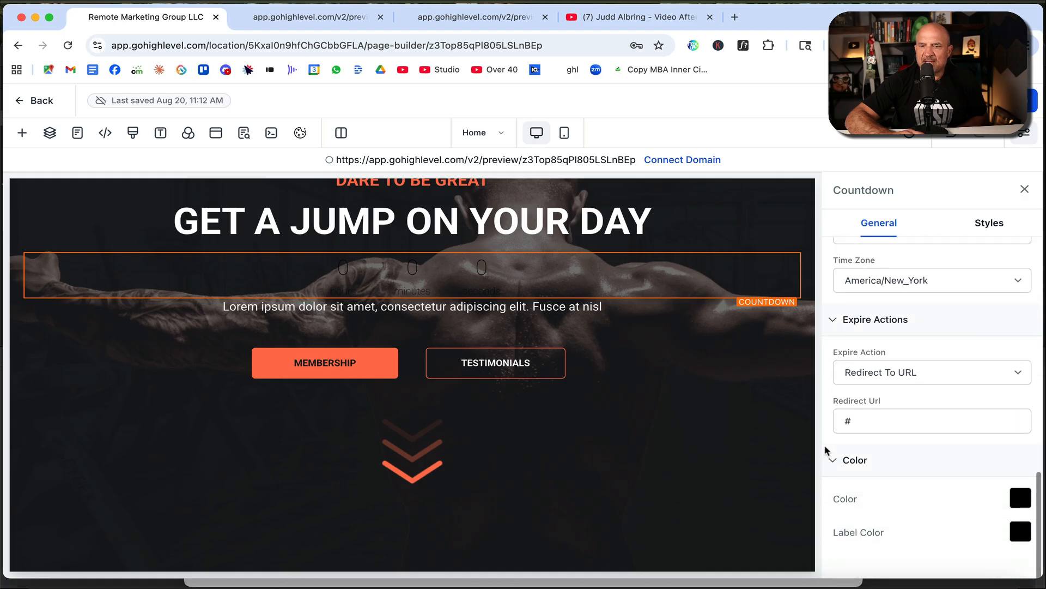
pyautogui.click(1020, 498)
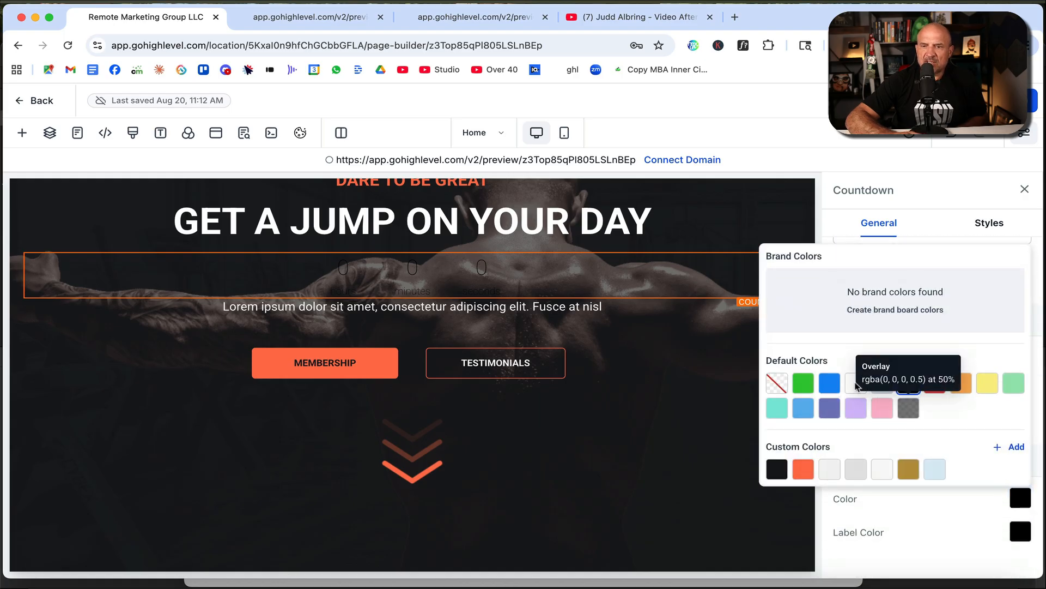
pyautogui.click(856, 384)
pyautogui.click(864, 417)
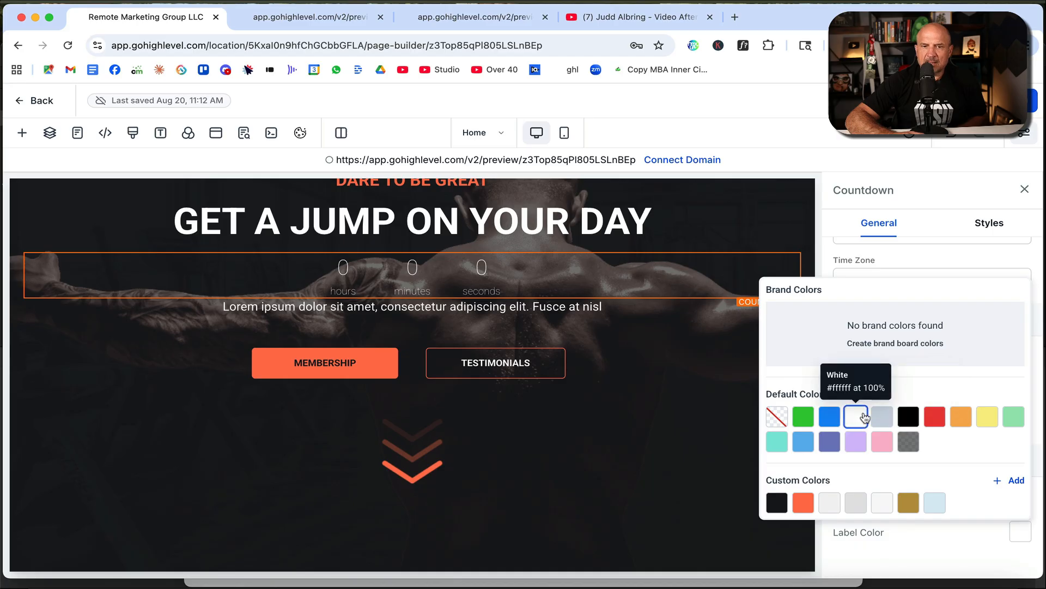
pyautogui.click(909, 265)
pyautogui.scroll(1, 908, 332)
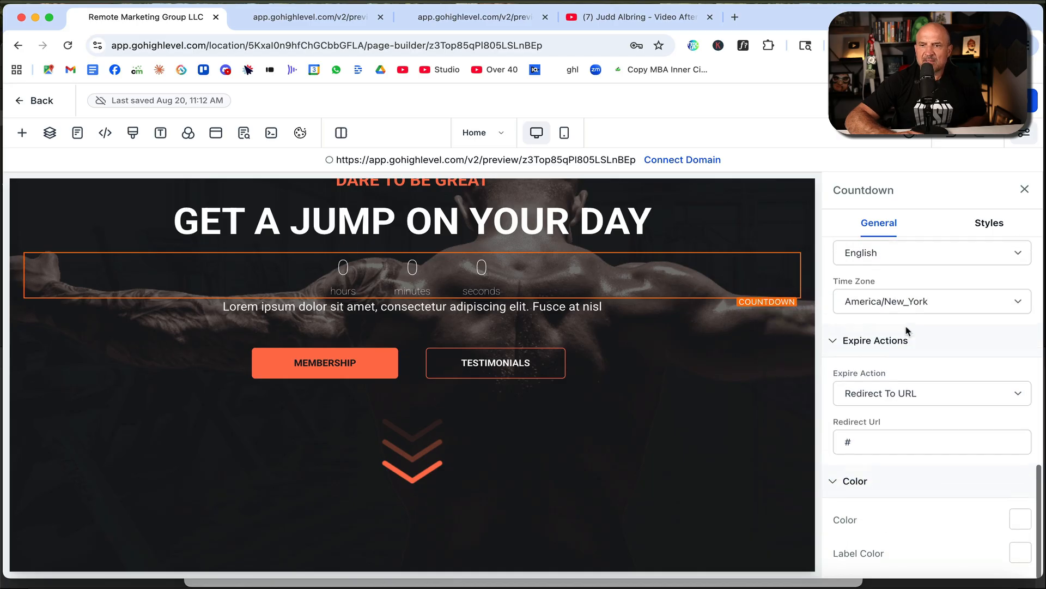
# Step: Set the countdown's font size to 44 px, sub text font size to 28 px and font weight to 600 - Semi-Bold
pyautogui.scroll(10, 908, 331)
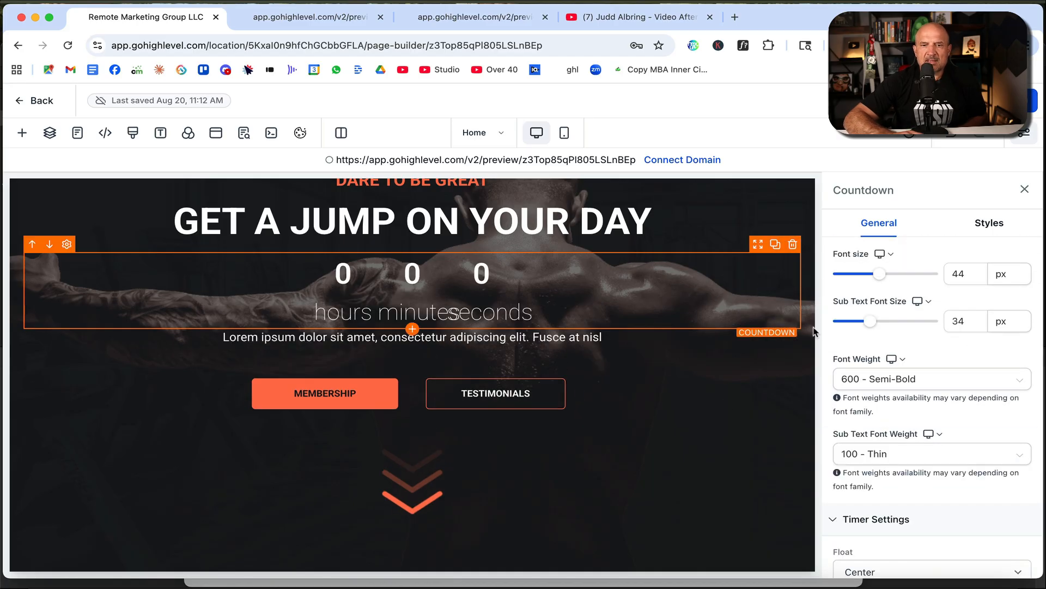
pyautogui.moveTo(882, 326); pyautogui.dragTo(865, 323)
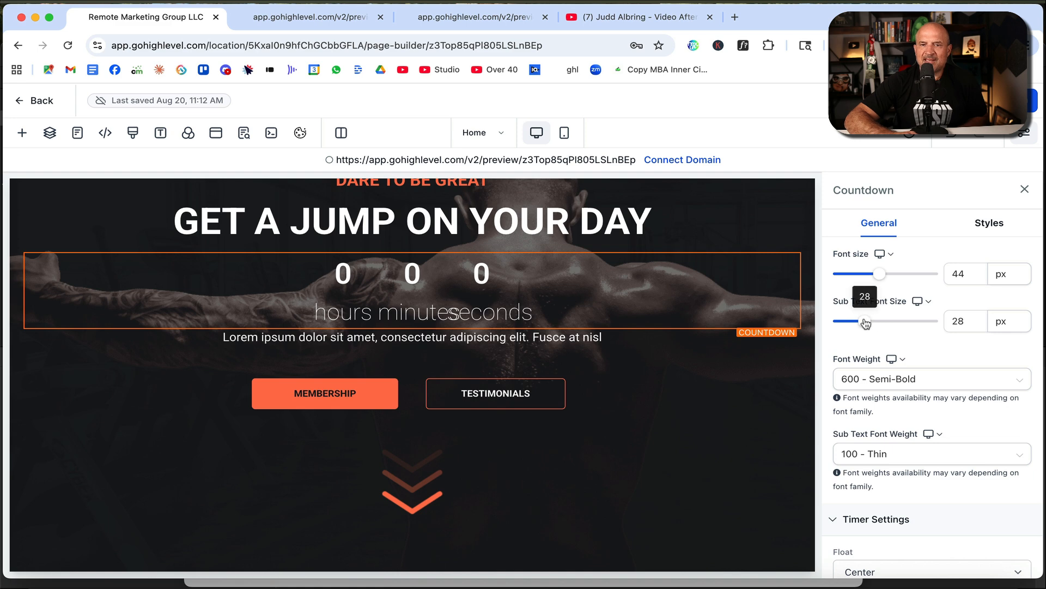
pyautogui.scroll(-6, 876, 436)
pyautogui.scroll(4, 950, 421)
# Step: Try the Show & Hide Element expire action for the countdown, and switch it back to Redirect To URL
pyautogui.scroll(-8, 950, 420)
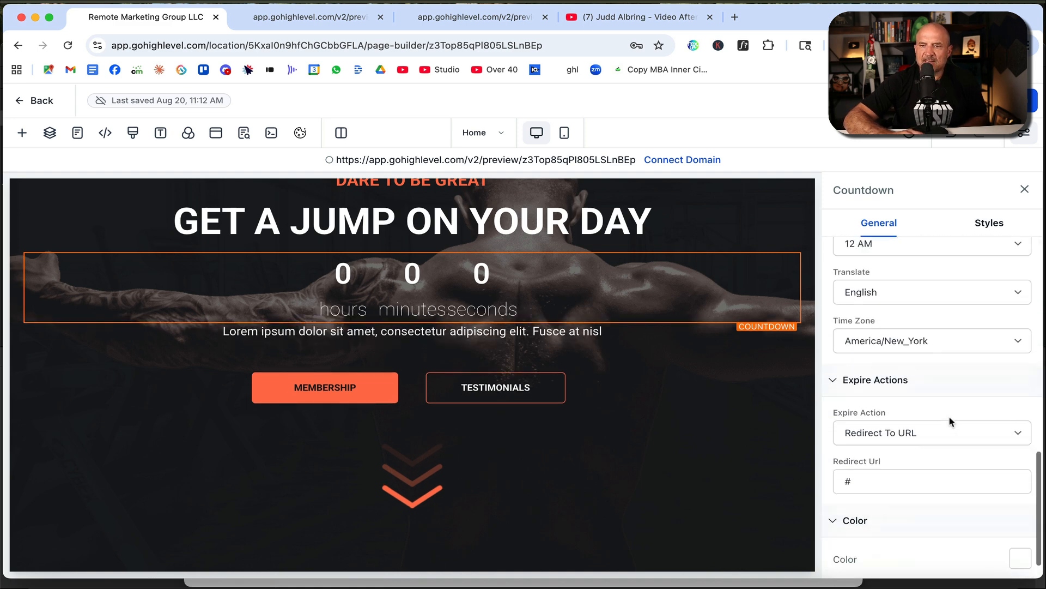
pyautogui.scroll(3, 905, 353)
pyautogui.scroll(-3, 899, 378)
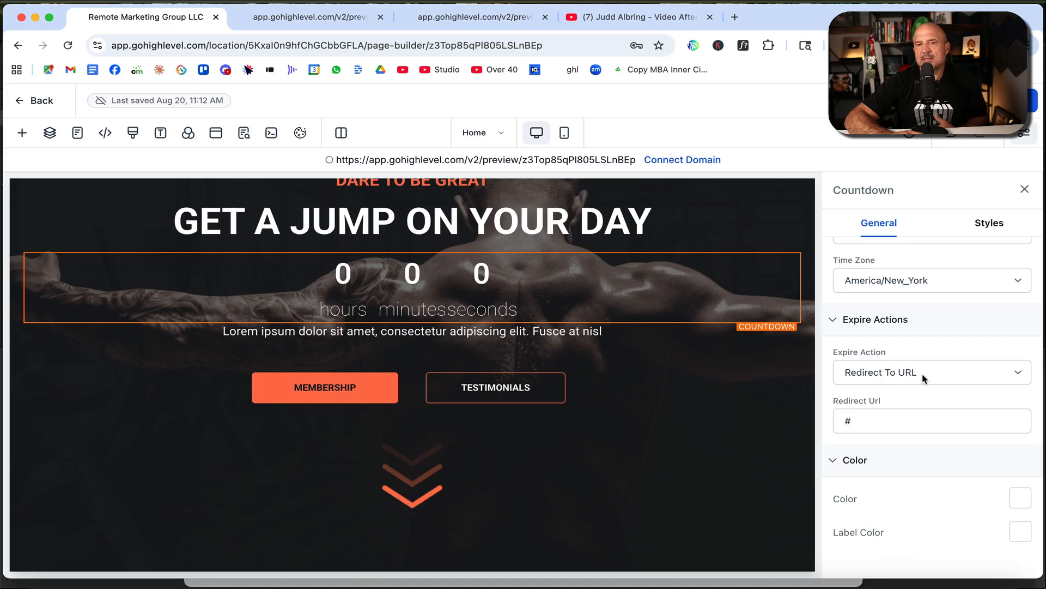
pyautogui.click(1016, 374)
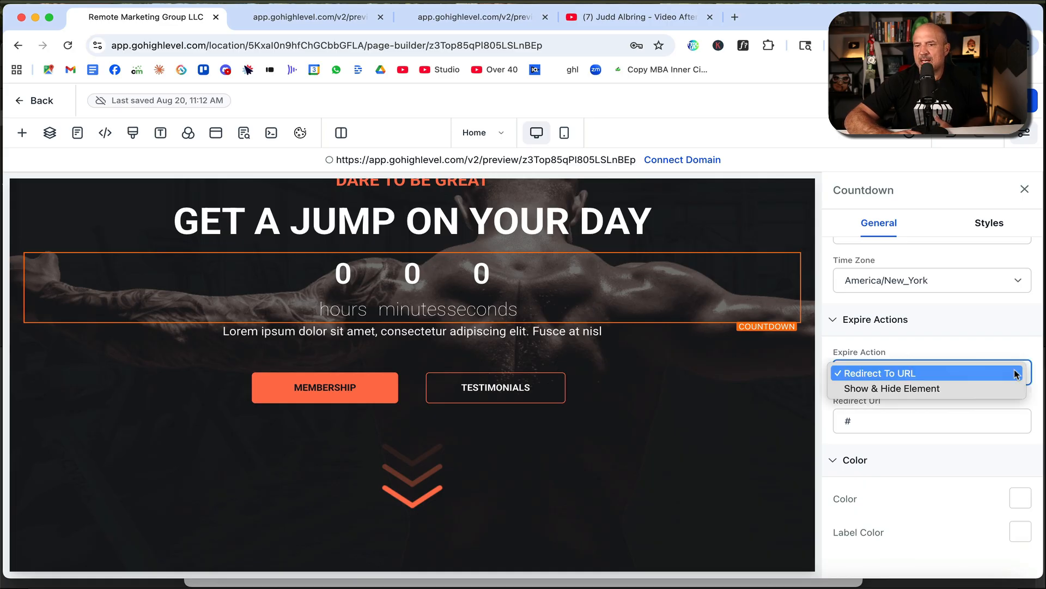
pyautogui.click(916, 388)
pyautogui.click(917, 380)
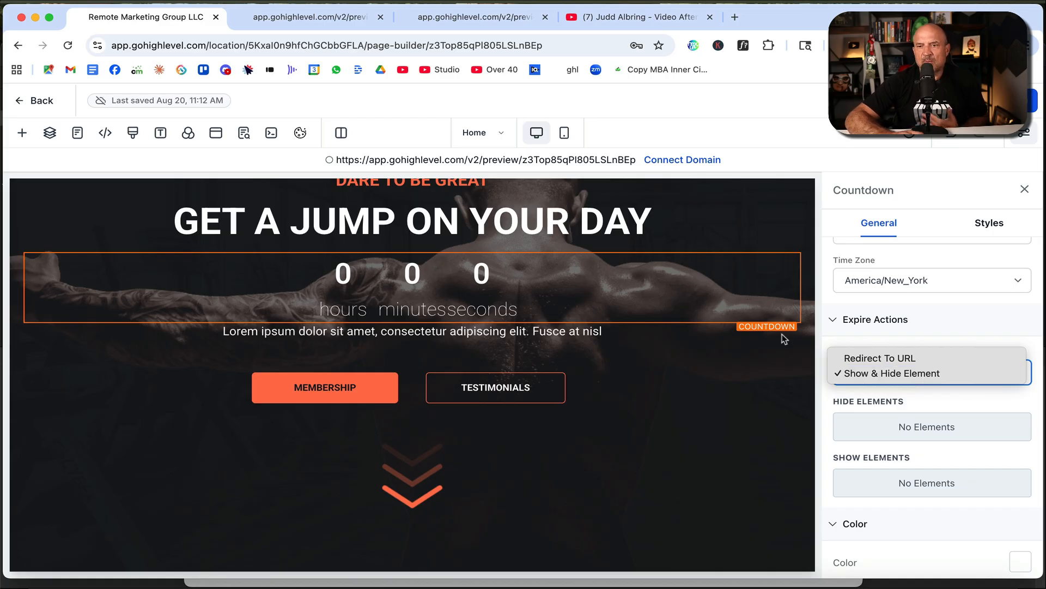
pyautogui.click(885, 335)
pyautogui.click(888, 364)
pyautogui.click(885, 358)
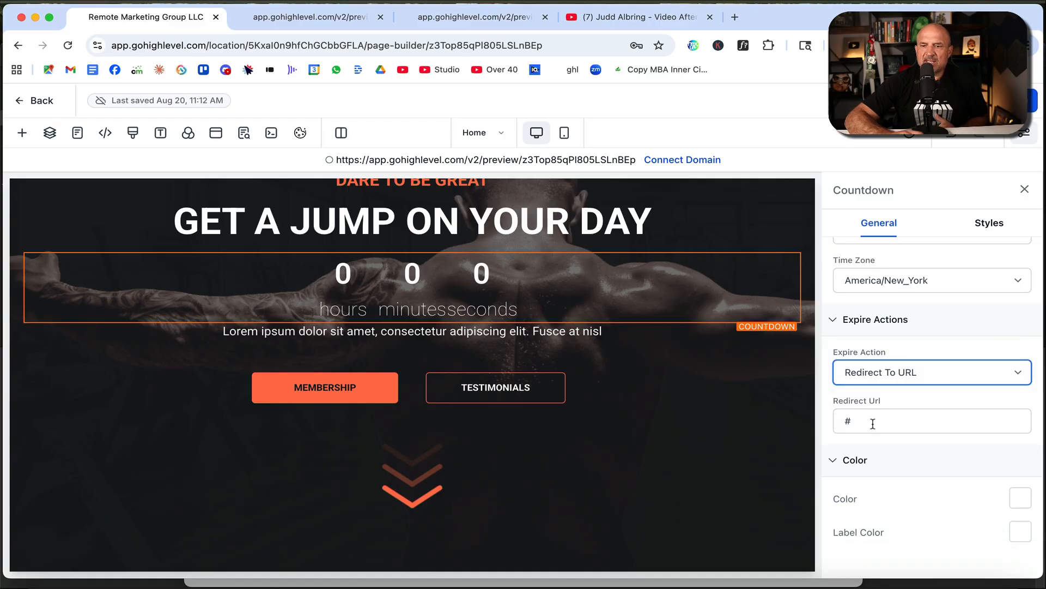
pyautogui.click(877, 418)
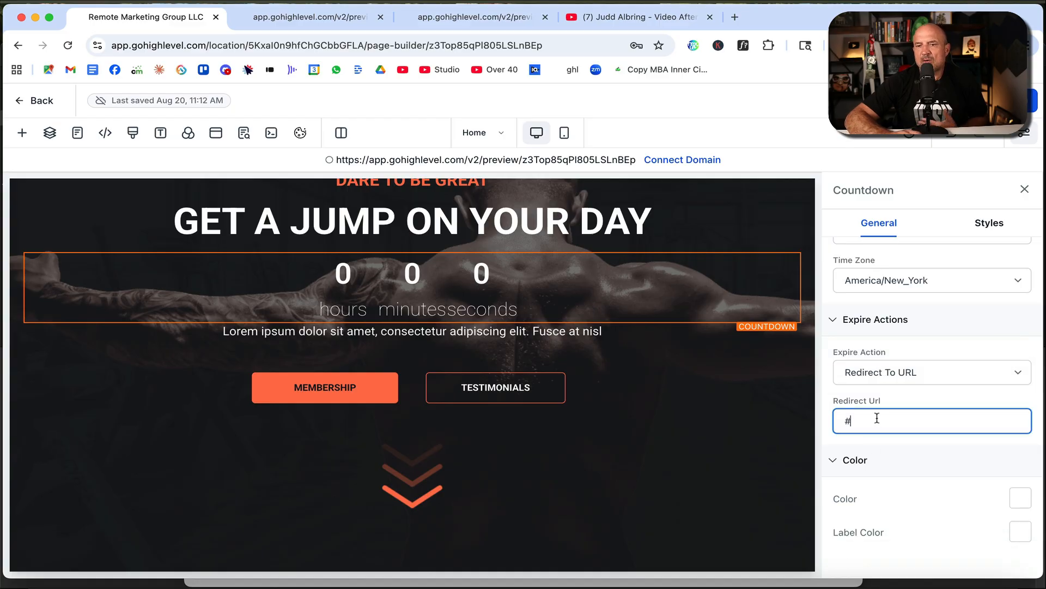
pyautogui.scroll(5, 901, 424)
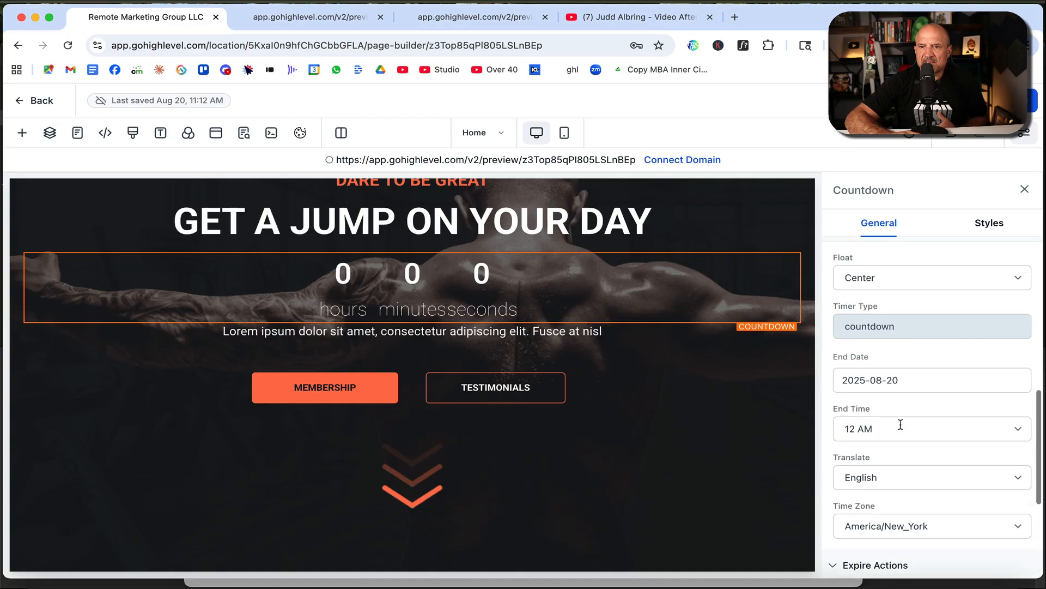
# Step: Add a progress bar element below the Testimonials button, and delete it
pyautogui.click(22, 132)
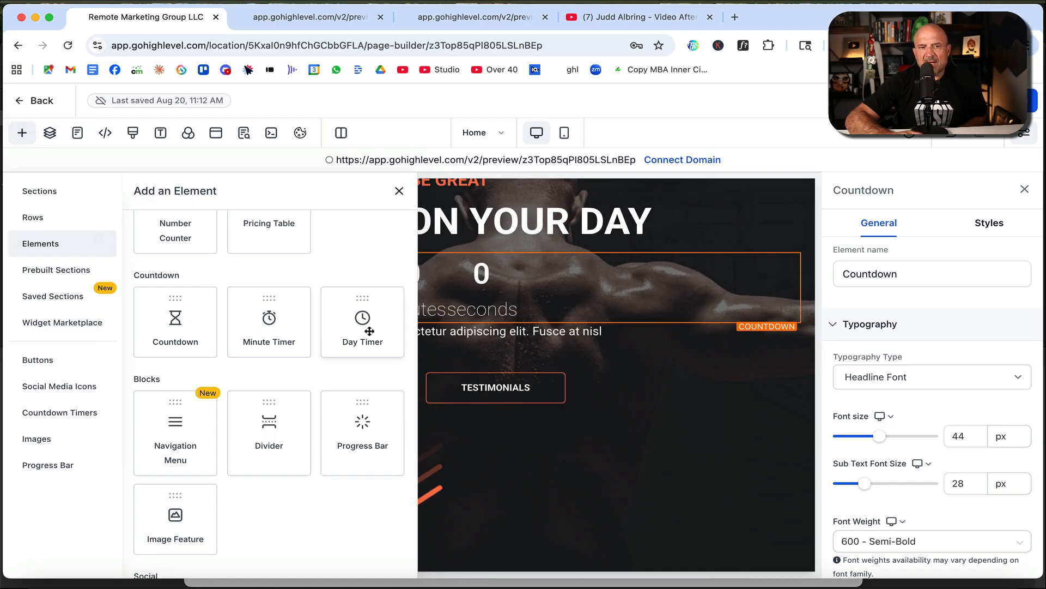
pyautogui.scroll(-3, 319, 367)
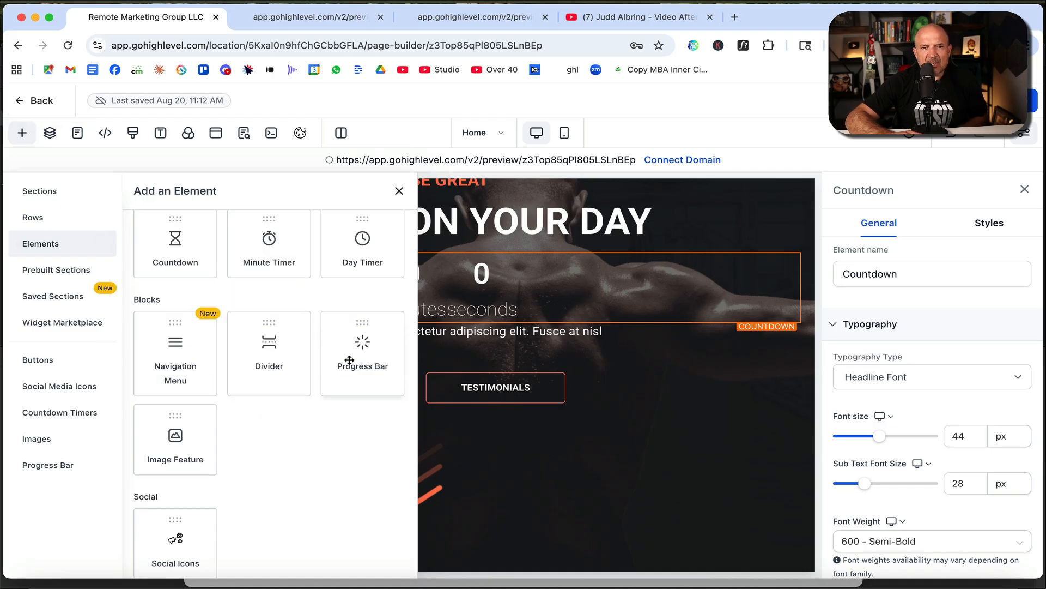
pyautogui.moveTo(350, 359); pyautogui.dragTo(478, 361)
pyautogui.click(22, 132)
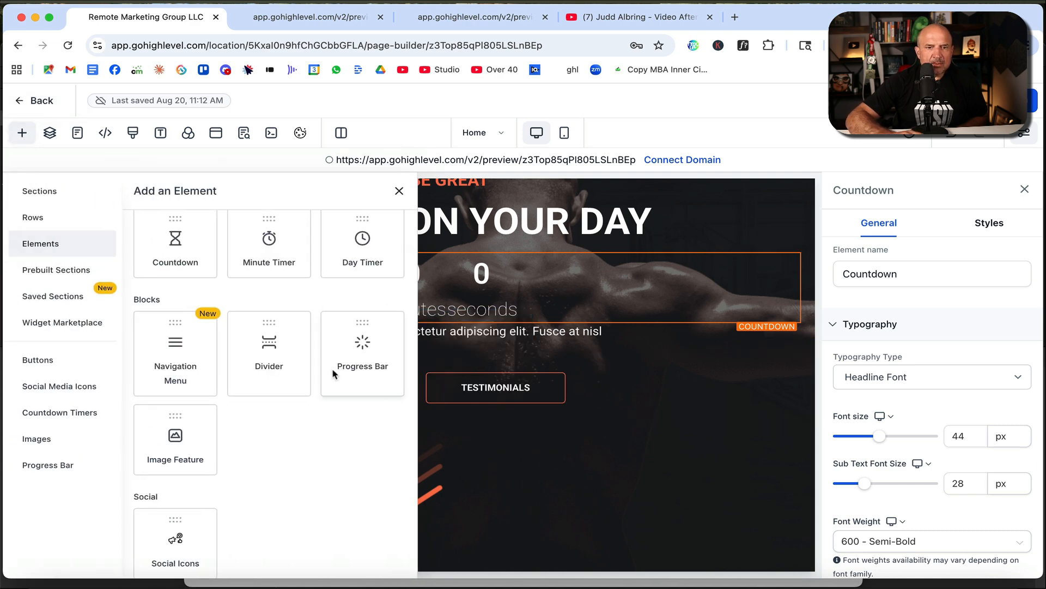
pyautogui.moveTo(362, 360); pyautogui.dragTo(493, 430)
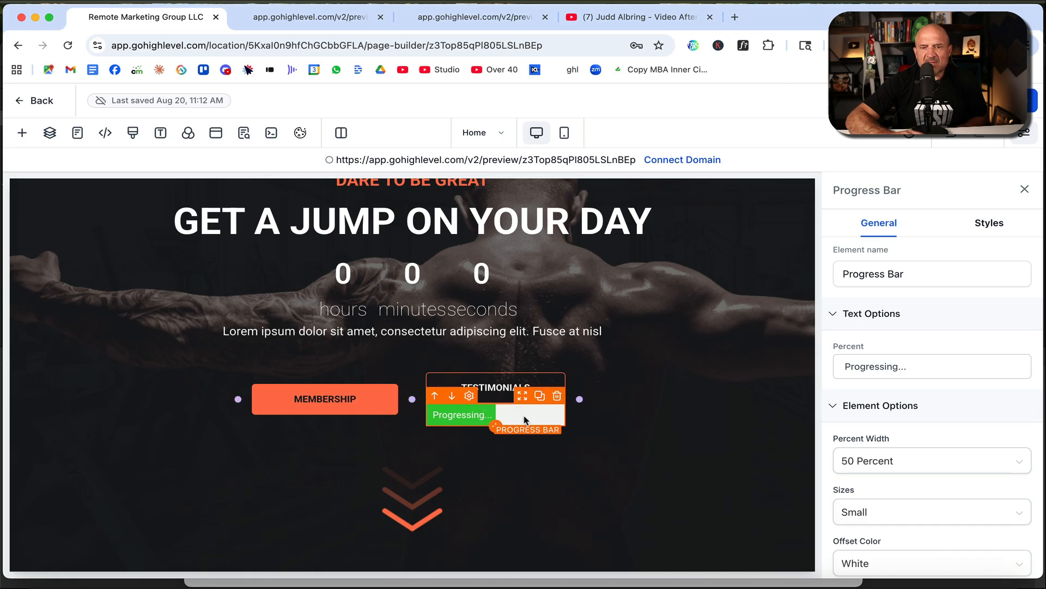
pyautogui.click(557, 399)
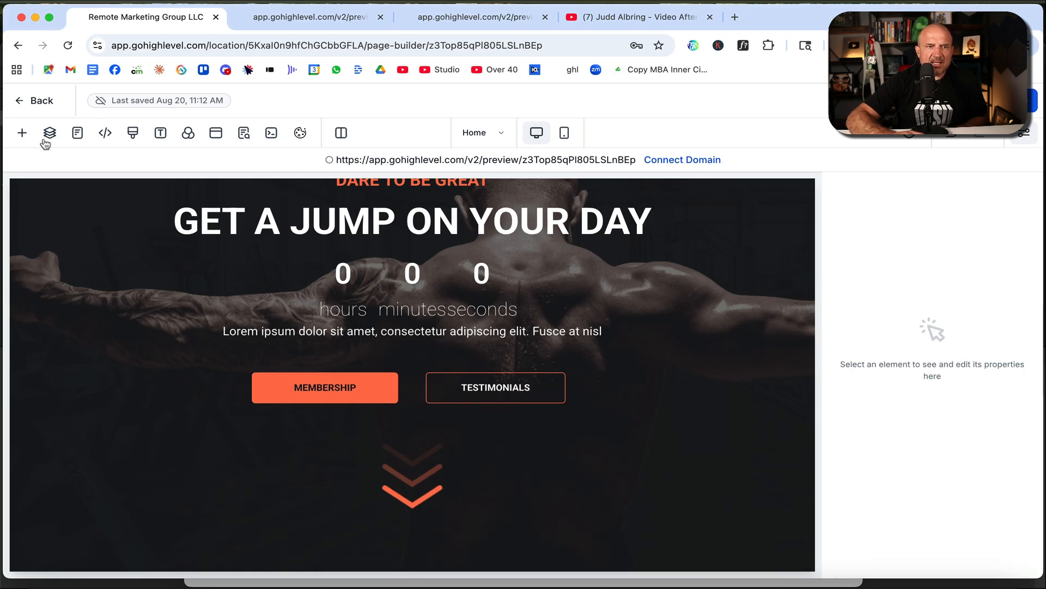
# Step: Add a divider between the "DARE TO BE GREAT" text and the hero headline, and color it yellow
pyautogui.click(21, 133)
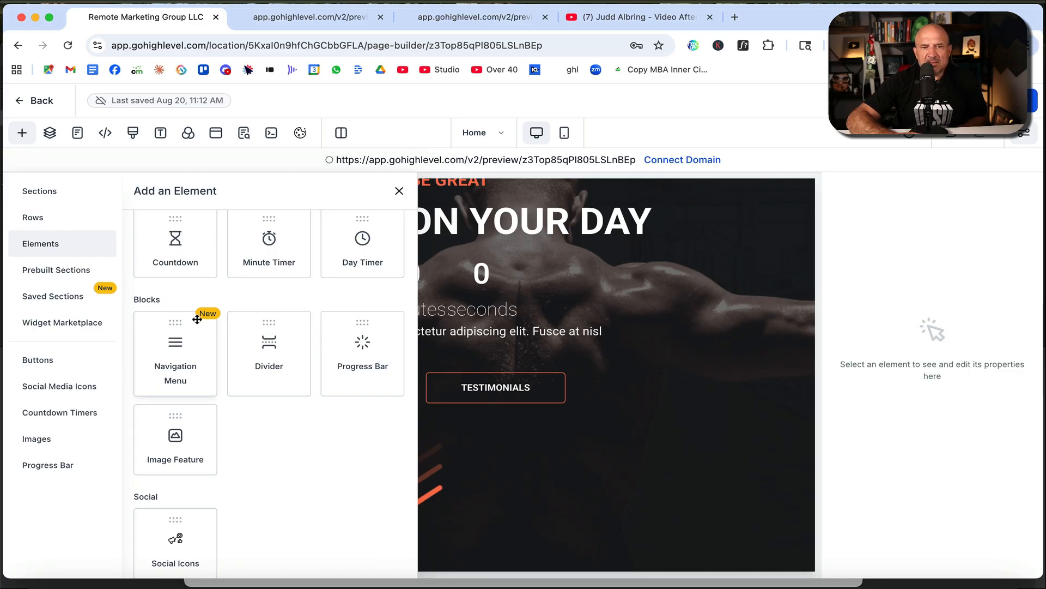
pyautogui.moveTo(266, 347); pyautogui.dragTo(416, 262)
pyautogui.moveTo(418, 388); pyautogui.dragTo(418, 424)
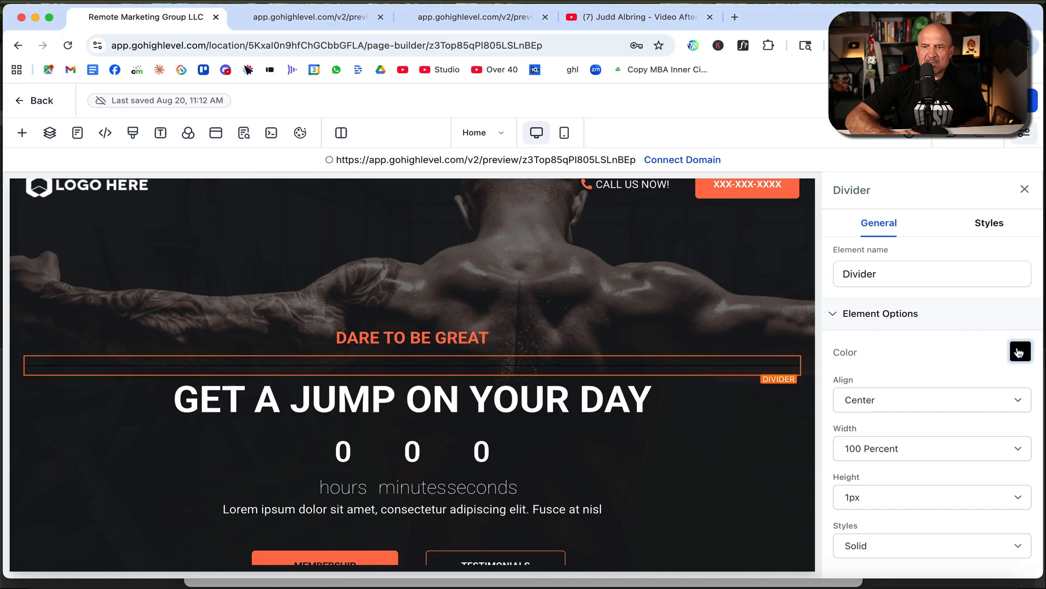
pyautogui.click(1020, 352)
pyautogui.click(987, 236)
pyautogui.click(807, 475)
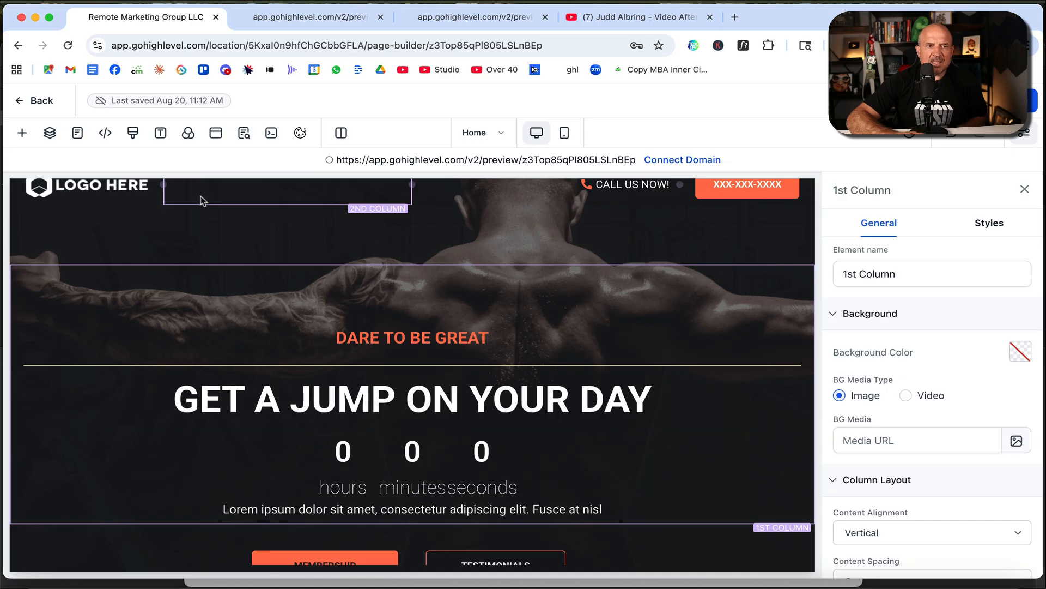
# Step: Add a social icons element between the hero headline and the countdown, and delete it
pyautogui.click(21, 132)
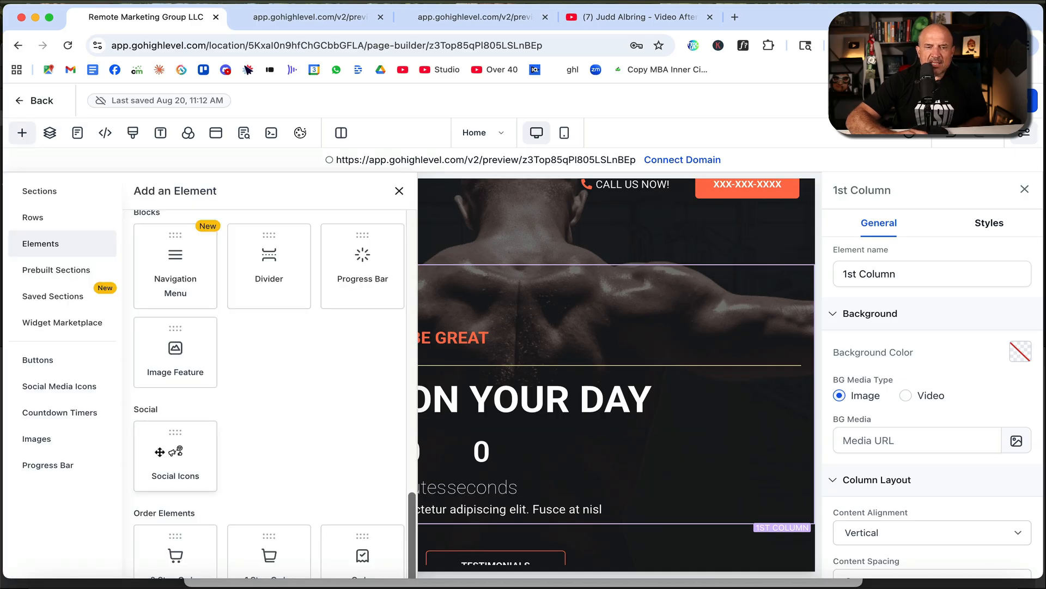
pyautogui.moveTo(185, 450); pyautogui.dragTo(430, 419)
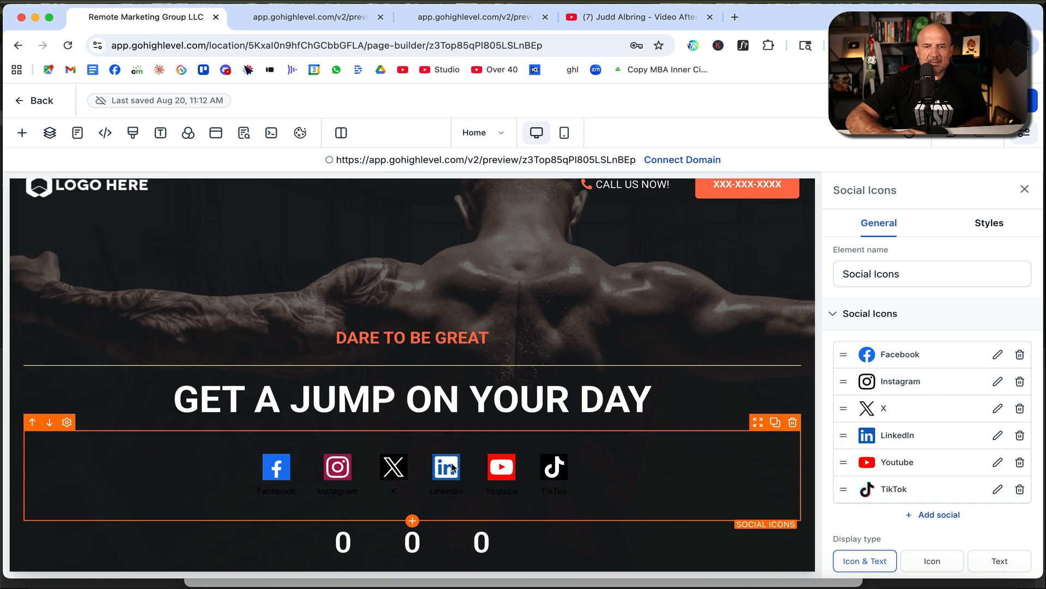
pyautogui.click(793, 423)
# Step: Add a 1 Step Order element between the yellow divider and the hero headline, review its form fields, and delete it
pyautogui.click(21, 132)
pyautogui.scroll(-1, 273, 456)
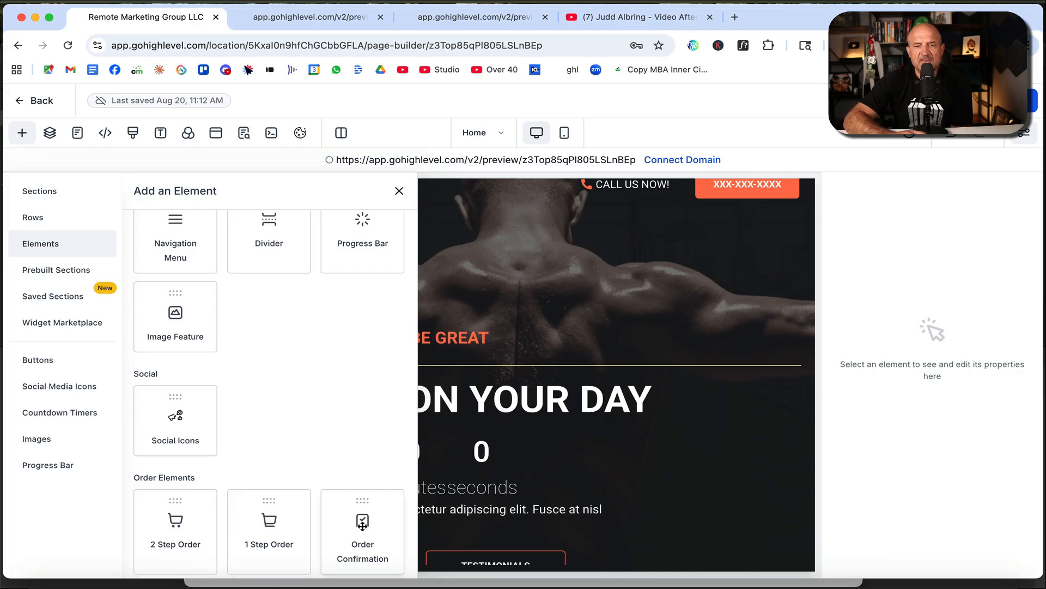
pyautogui.moveTo(269, 521); pyautogui.dragTo(433, 373)
pyautogui.scroll(-5, 545, 399)
pyautogui.scroll(-10, 545, 398)
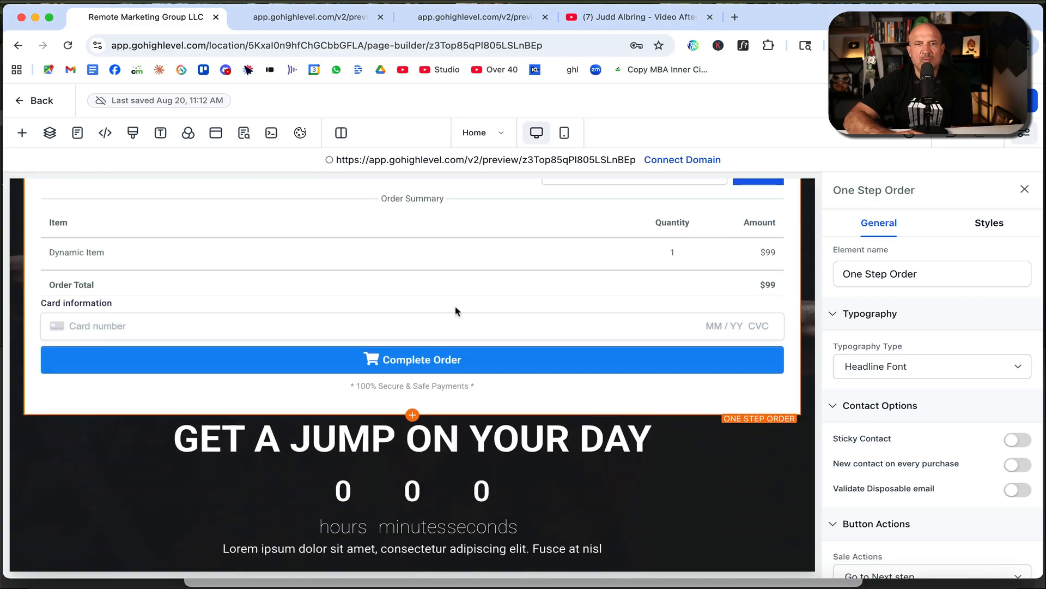
pyautogui.scroll(10, 457, 311)
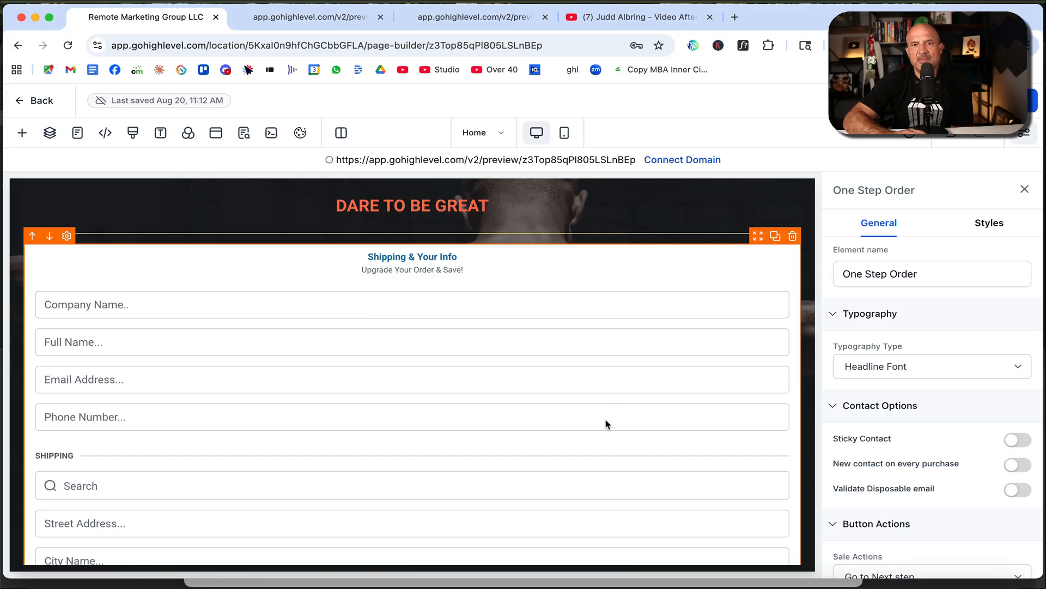
pyautogui.scroll(-1, 607, 424)
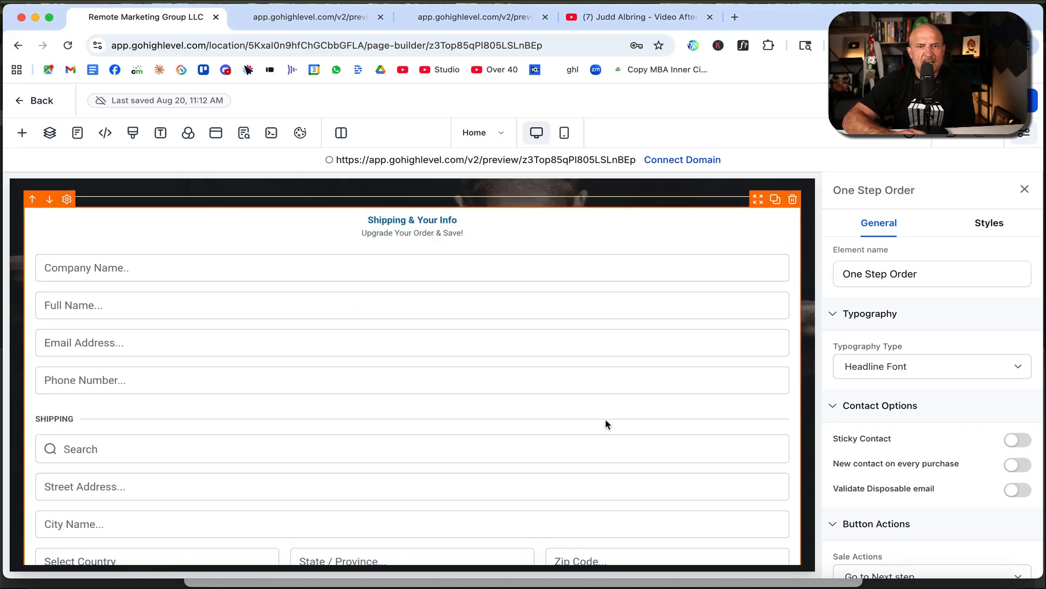
pyautogui.scroll(-3, 607, 424)
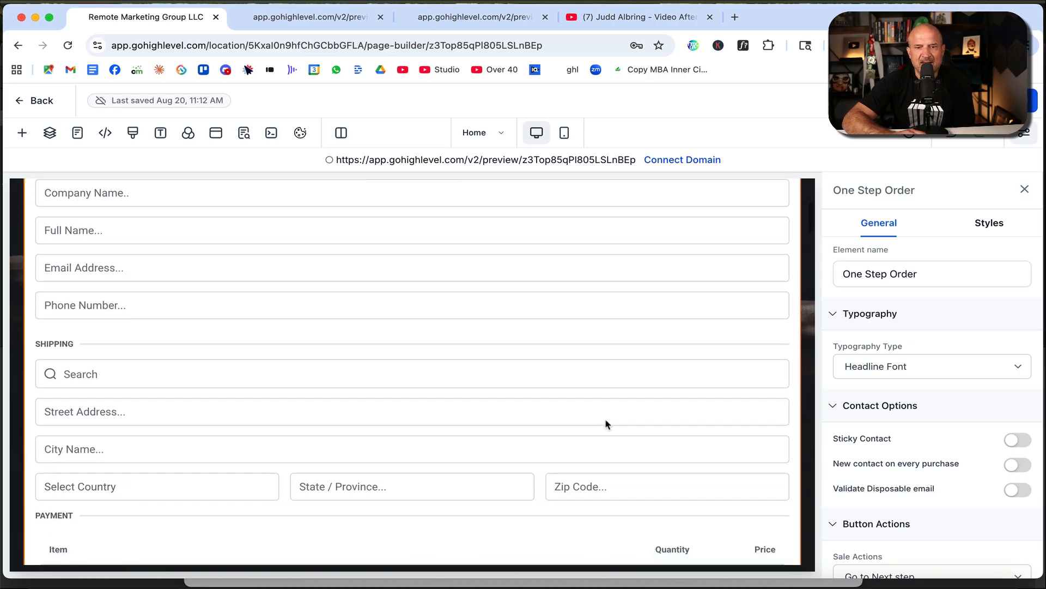
pyautogui.scroll(-5, 606, 423)
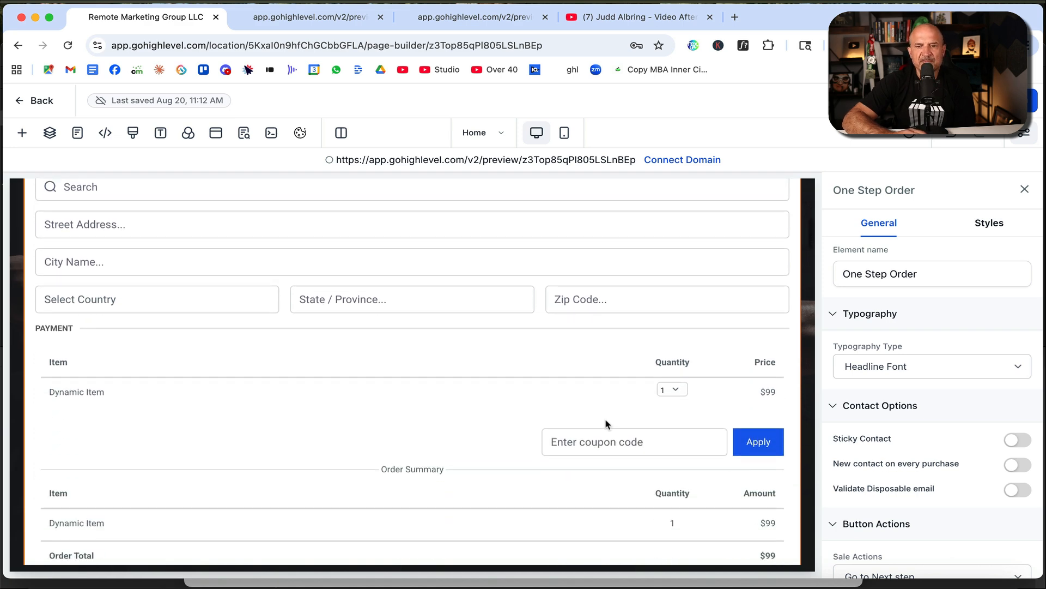
pyautogui.scroll(-5, 606, 423)
pyautogui.scroll(12, 607, 424)
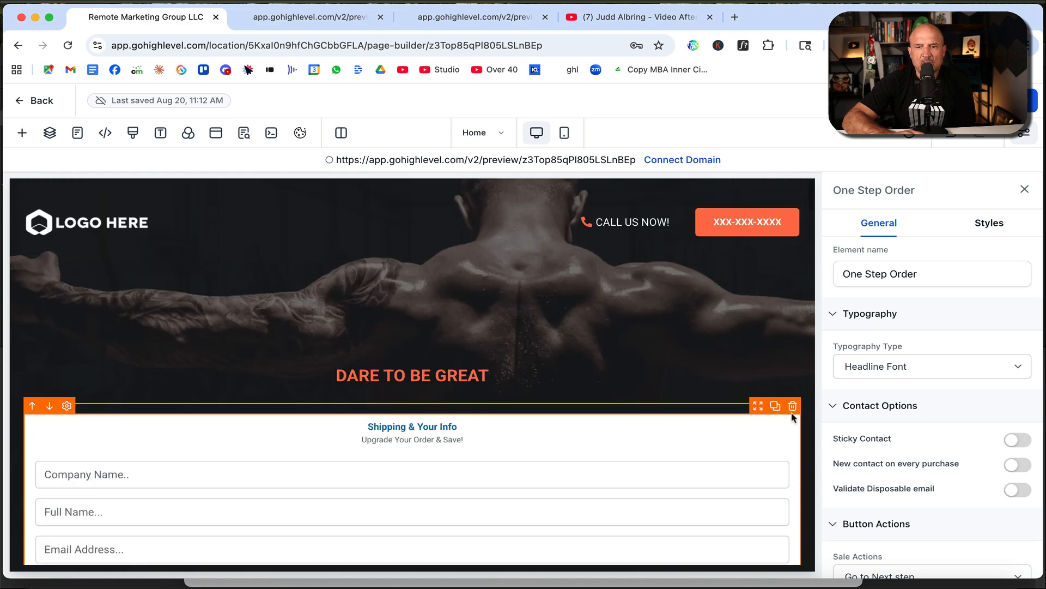
pyautogui.click(792, 406)
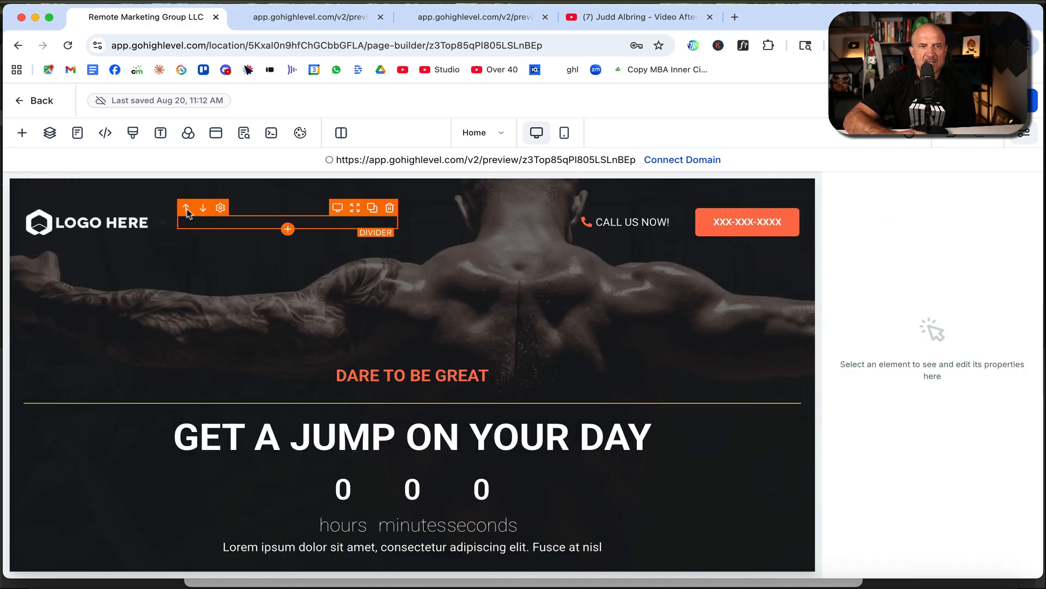
# Step: Add an Order Confirmation element between the "DARE TO BE GREAT" text and the divider, and delete it
pyautogui.click(21, 133)
pyautogui.moveTo(363, 526); pyautogui.dragTo(484, 391)
pyautogui.scroll(-5, 599, 431)
pyautogui.scroll(3, 601, 431)
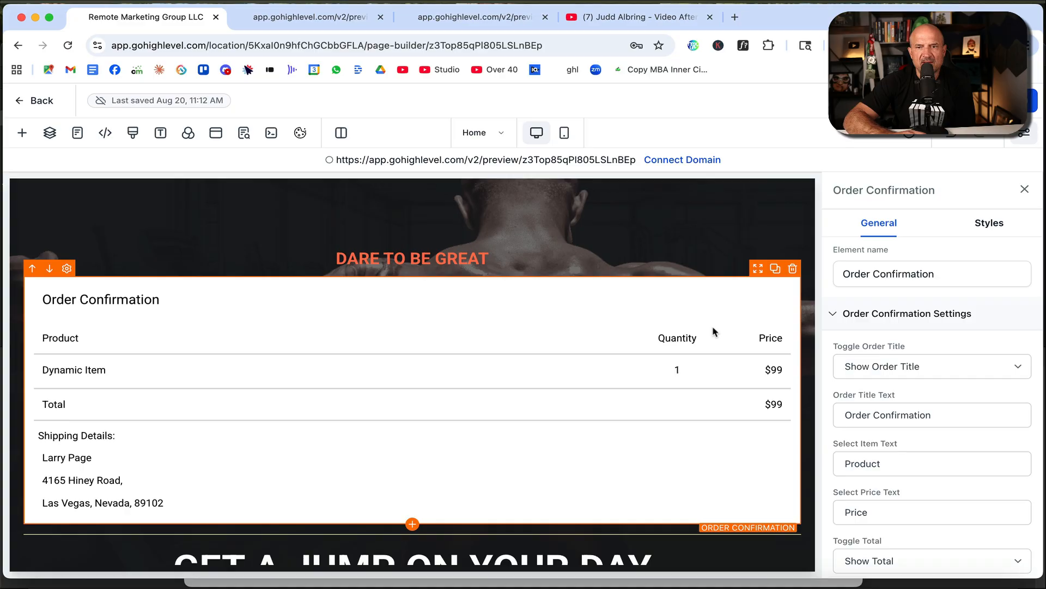
pyautogui.click(794, 268)
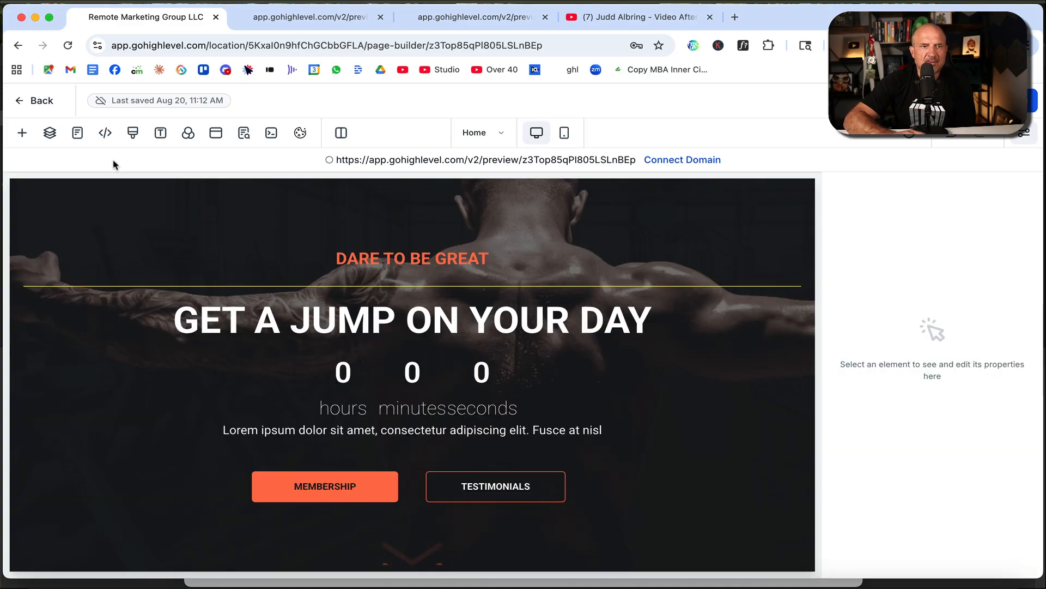
# Step: Examine the page's layer structure by expanding its sections and the 1 Column and 3 Column rows
pyautogui.click(22, 133)
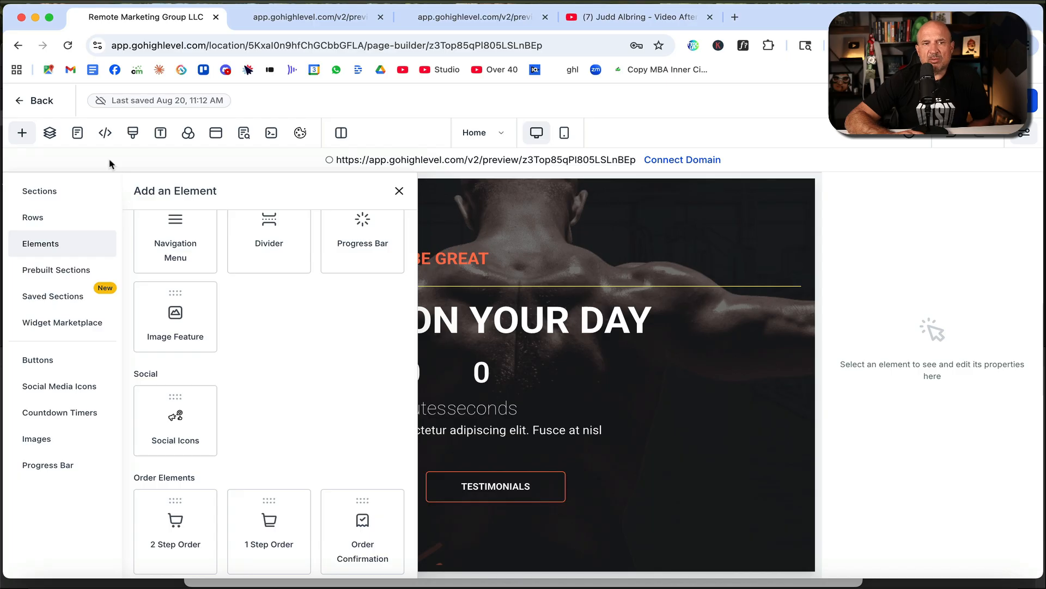
pyautogui.click(49, 134)
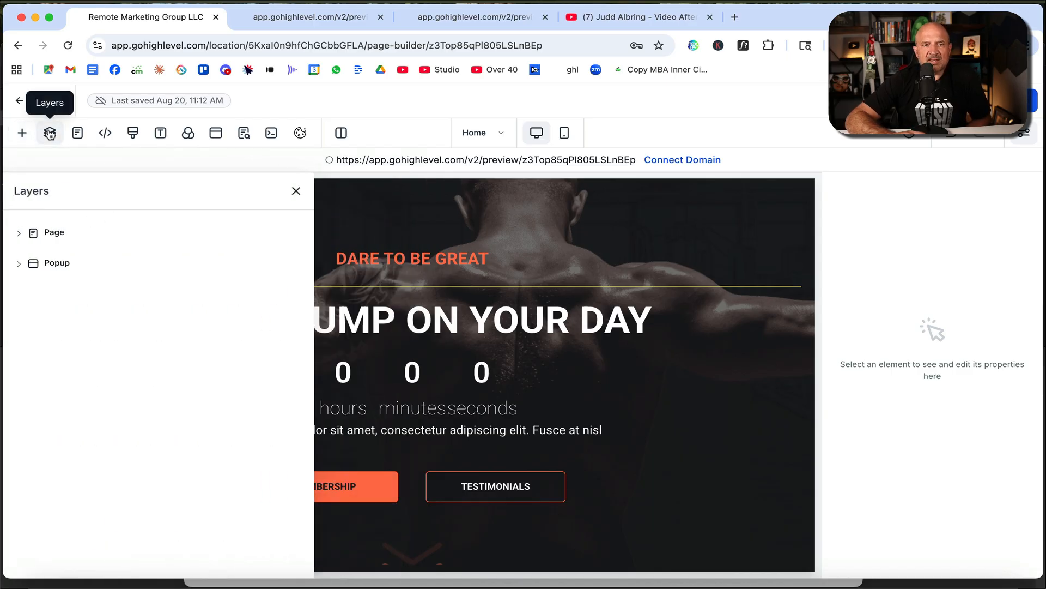
pyautogui.click(18, 234)
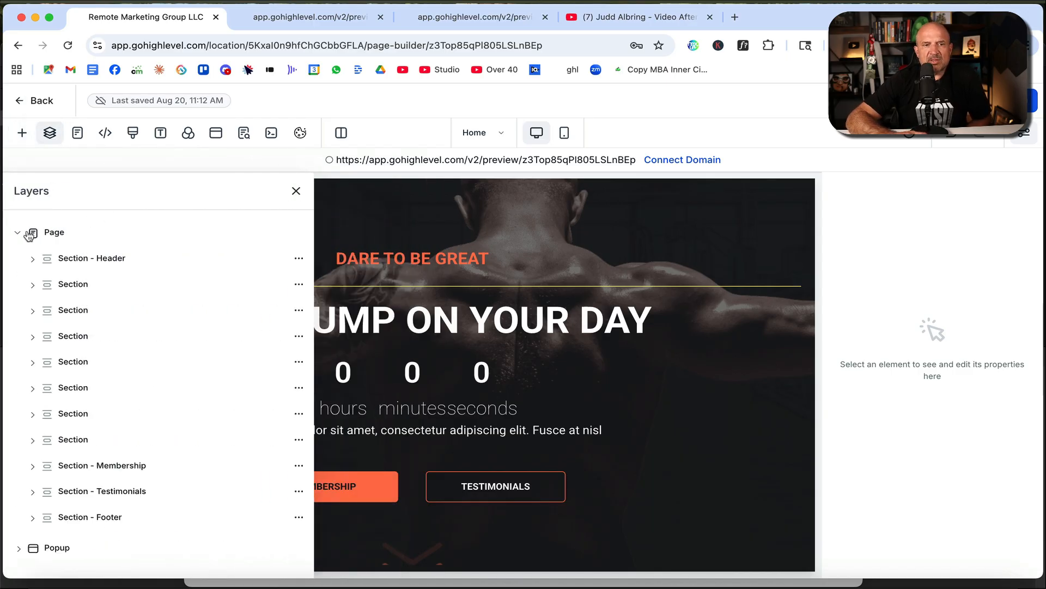
pyautogui.click(72, 337)
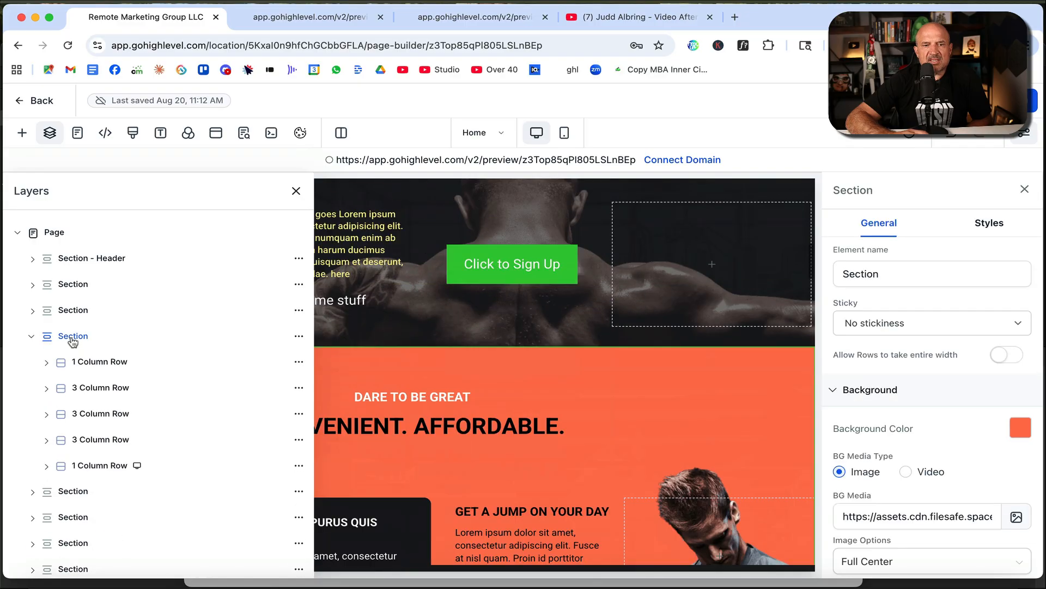
pyautogui.click(68, 312)
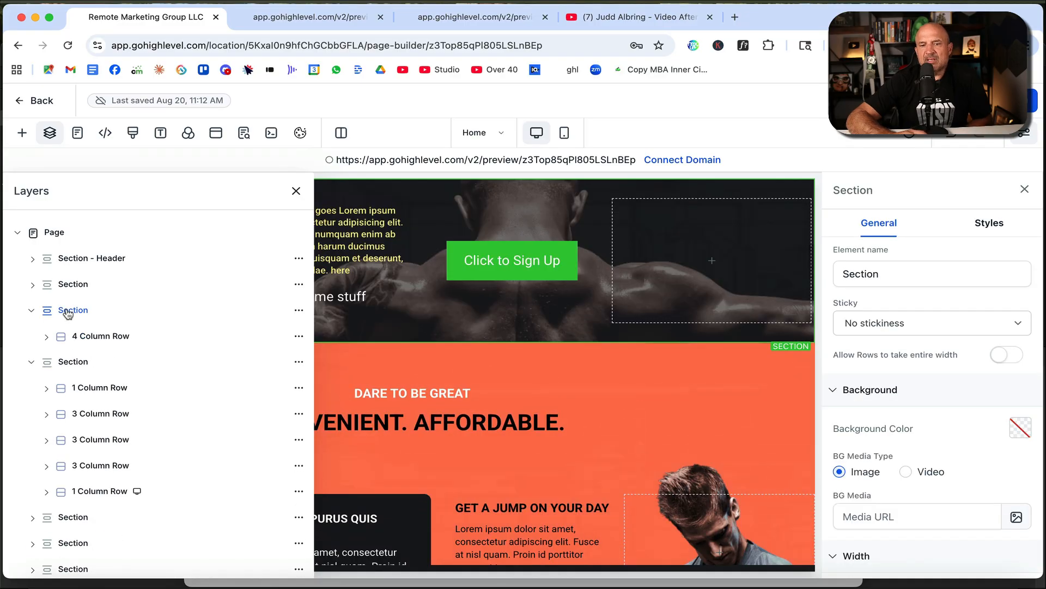
pyautogui.click(83, 388)
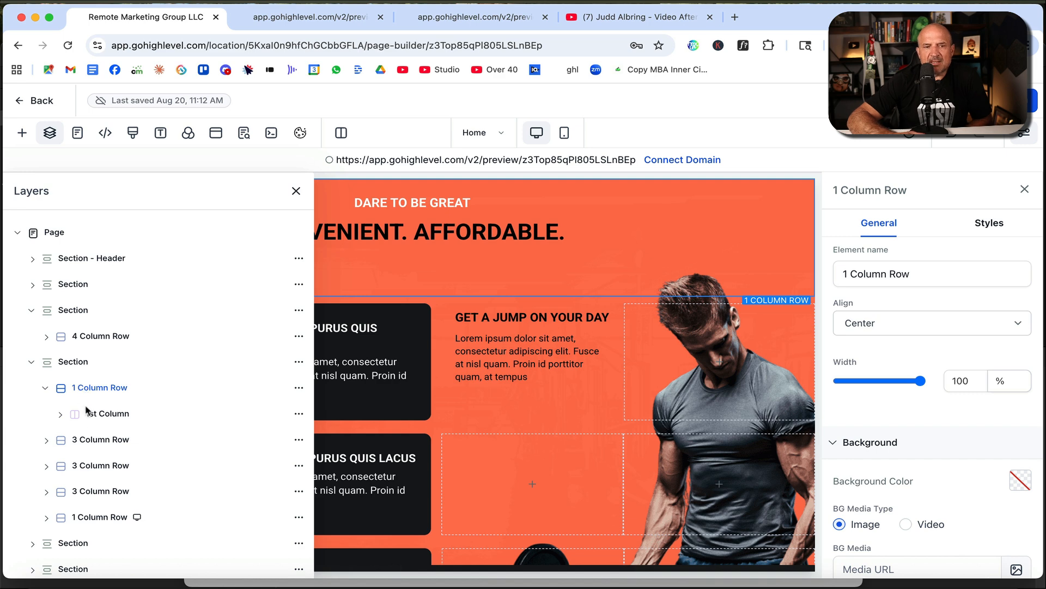
pyautogui.click(90, 439)
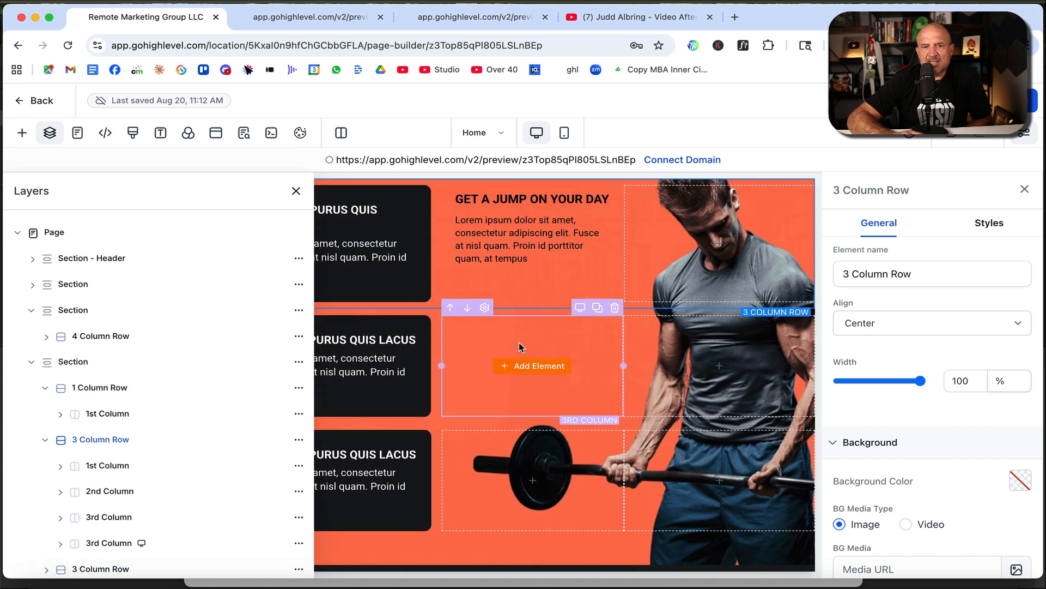
# Step: Try switching to the Thank You page, and cancel to stay on the Home page
pyautogui.click(78, 134)
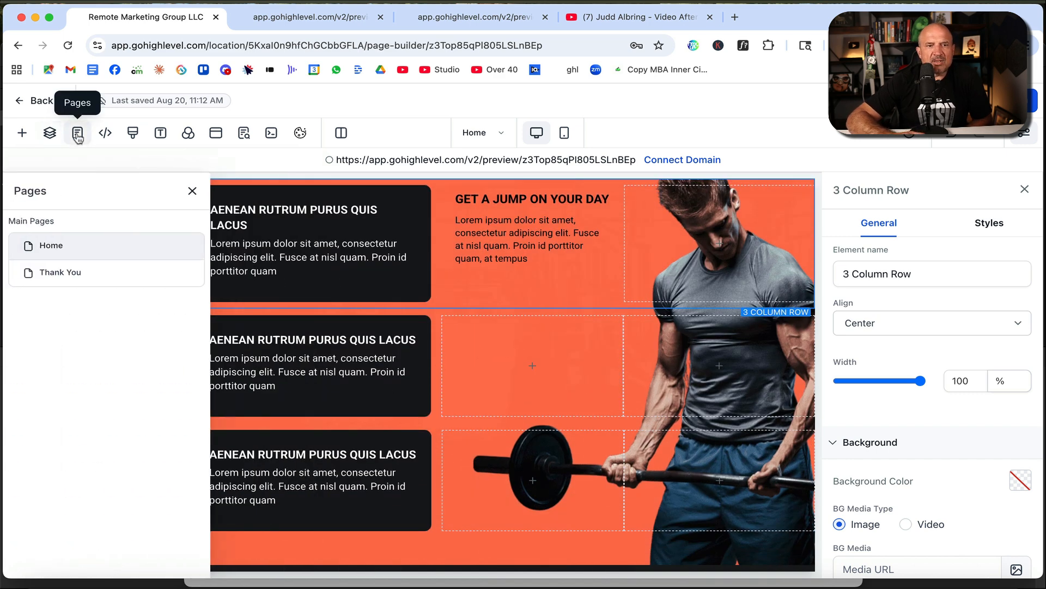
pyautogui.click(60, 272)
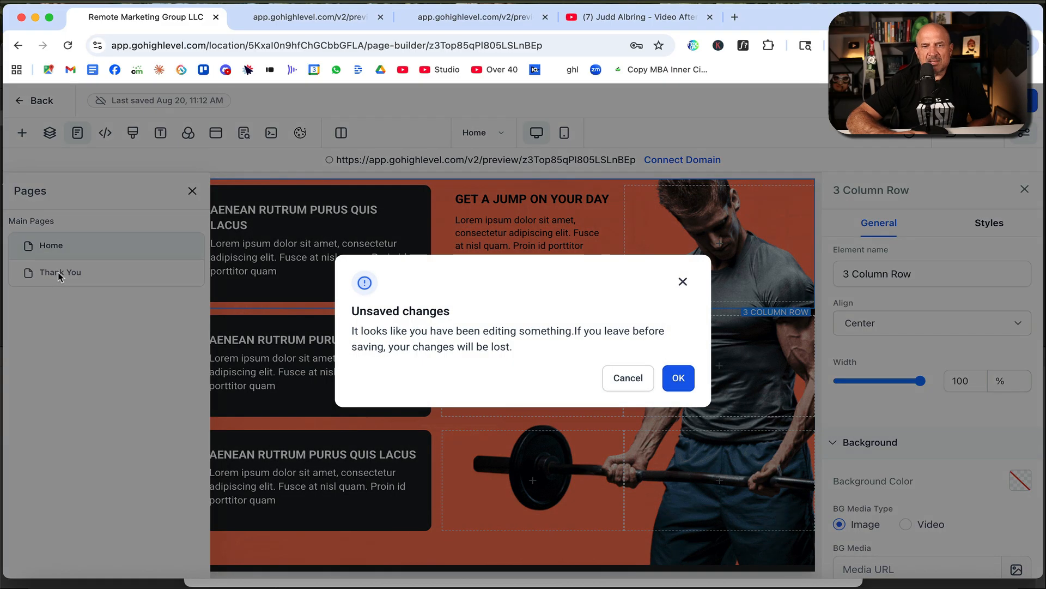
pyautogui.click(627, 377)
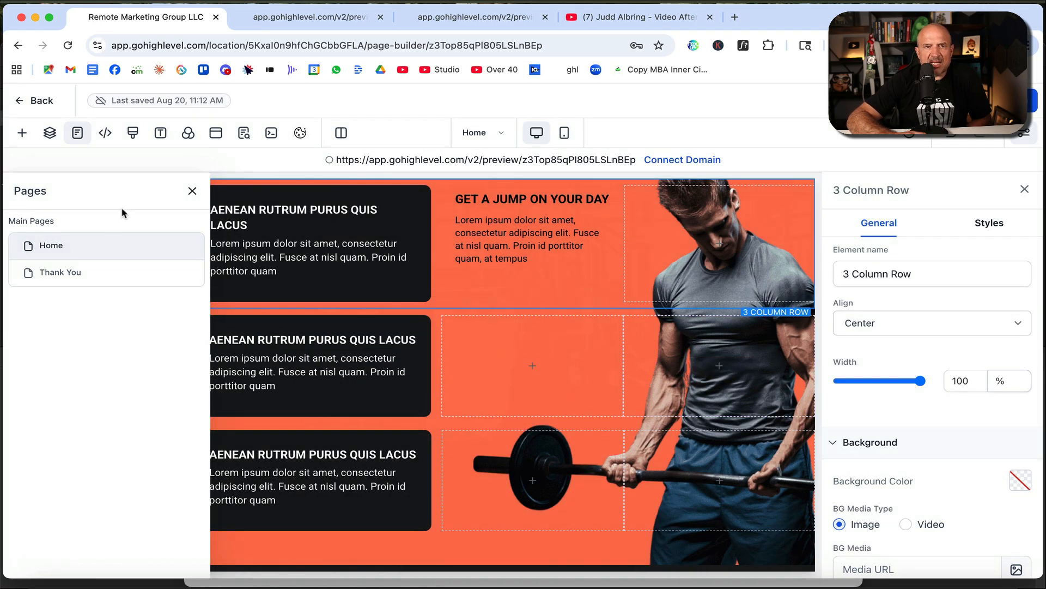
# Step: View the page's tracking code and custom CSS editors, closing each without adding any code
pyautogui.click(105, 133)
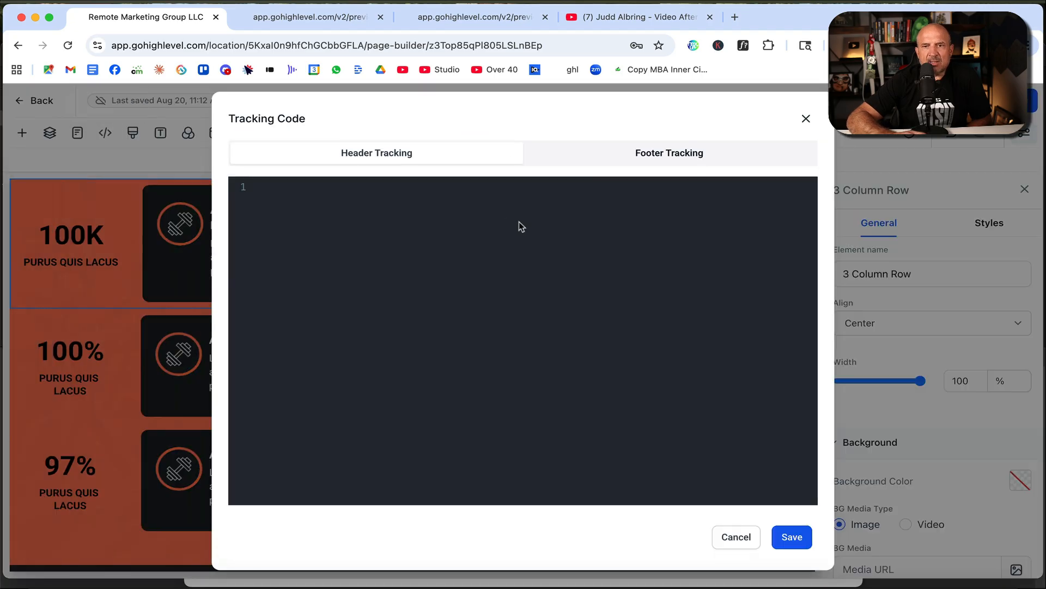
pyautogui.click(805, 120)
pyautogui.click(129, 123)
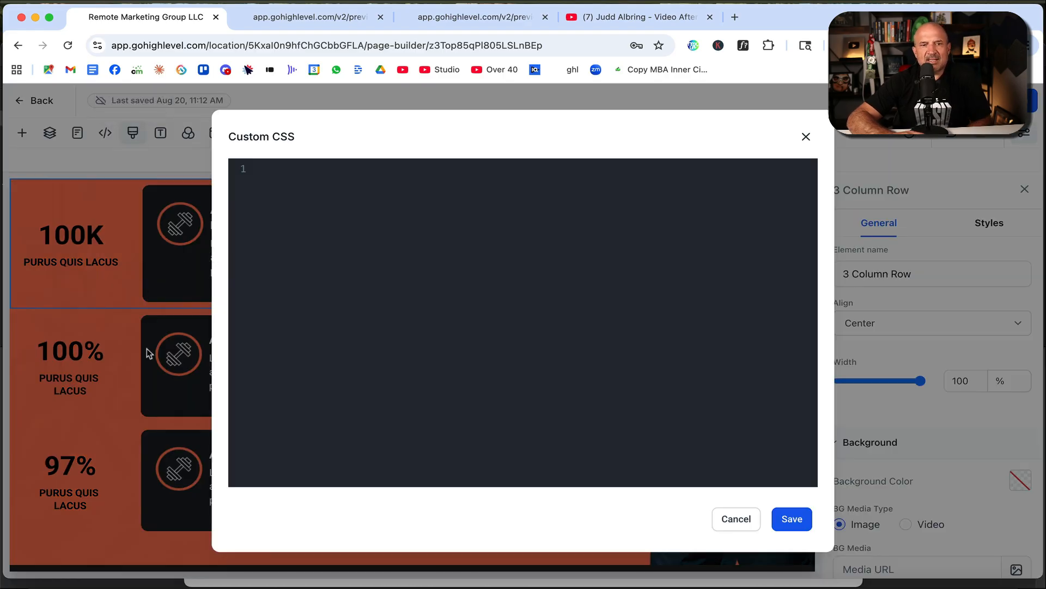
pyautogui.click(744, 520)
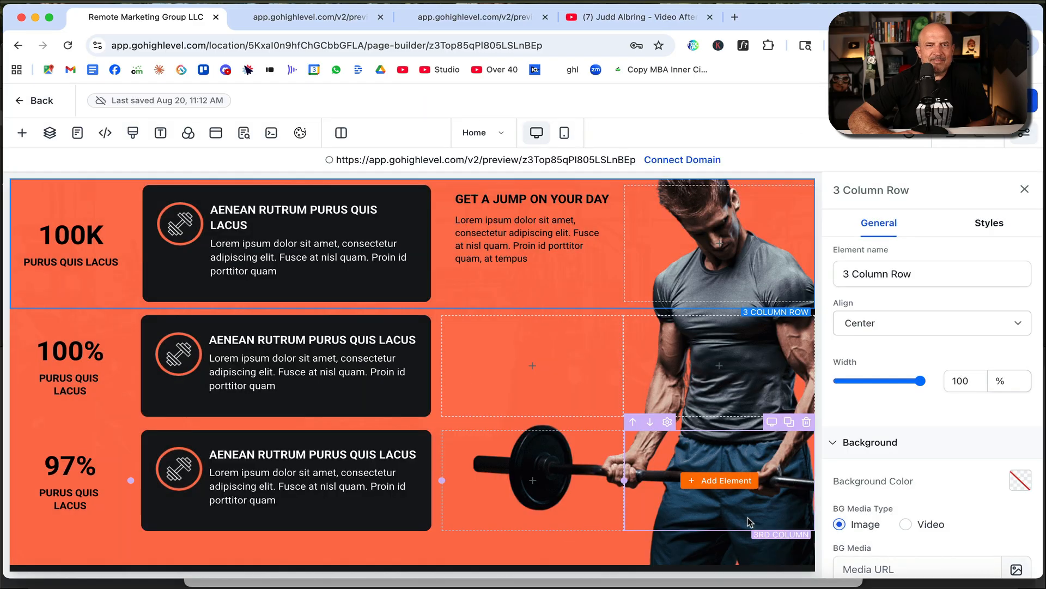
# Step: Review the page's typography settings and its background image, opacity and color settings
pyautogui.click(161, 133)
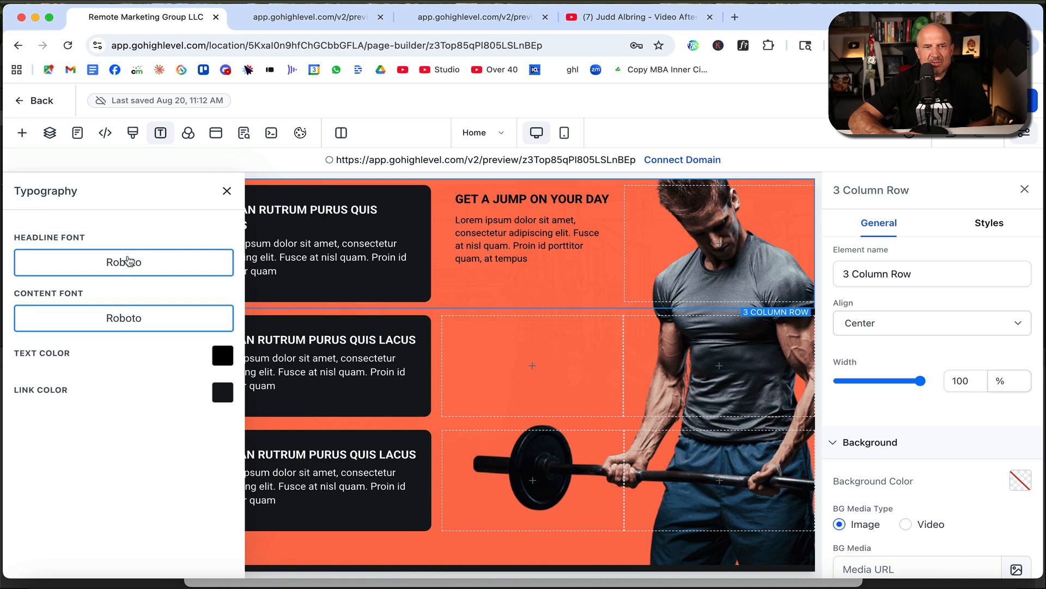
pyautogui.click(188, 133)
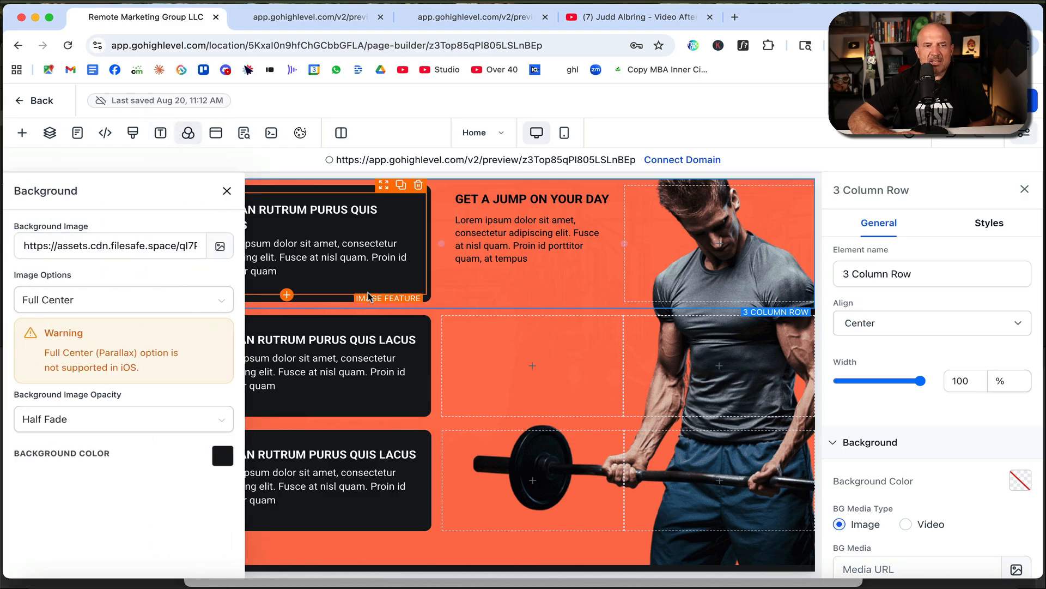
pyautogui.scroll(10, 399, 308)
pyautogui.scroll(1, 399, 308)
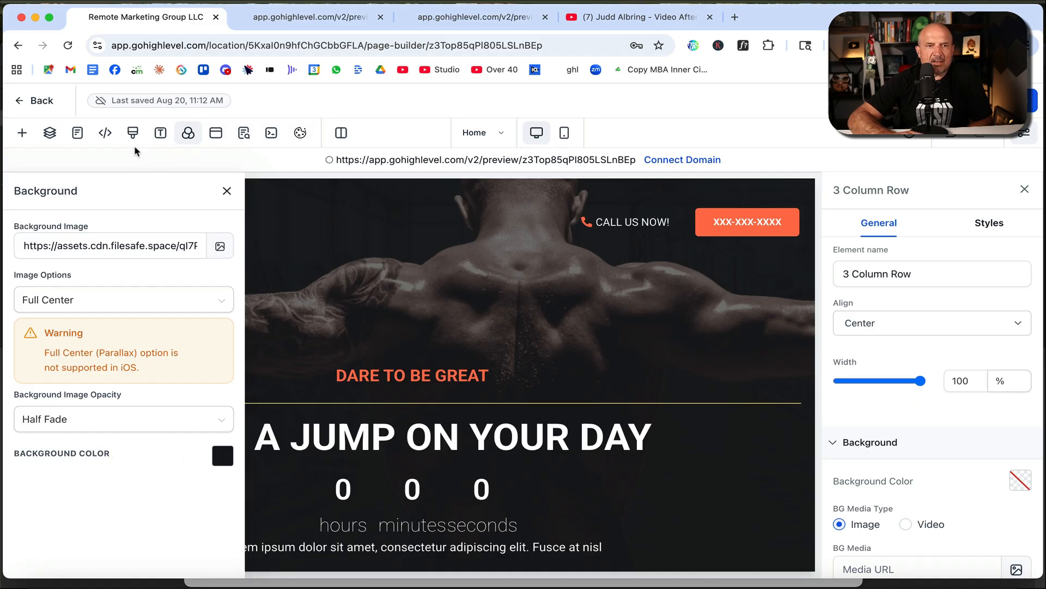
# Step: Open the existing popup from the popup list to view its form and settings, and close it
pyautogui.click(216, 132)
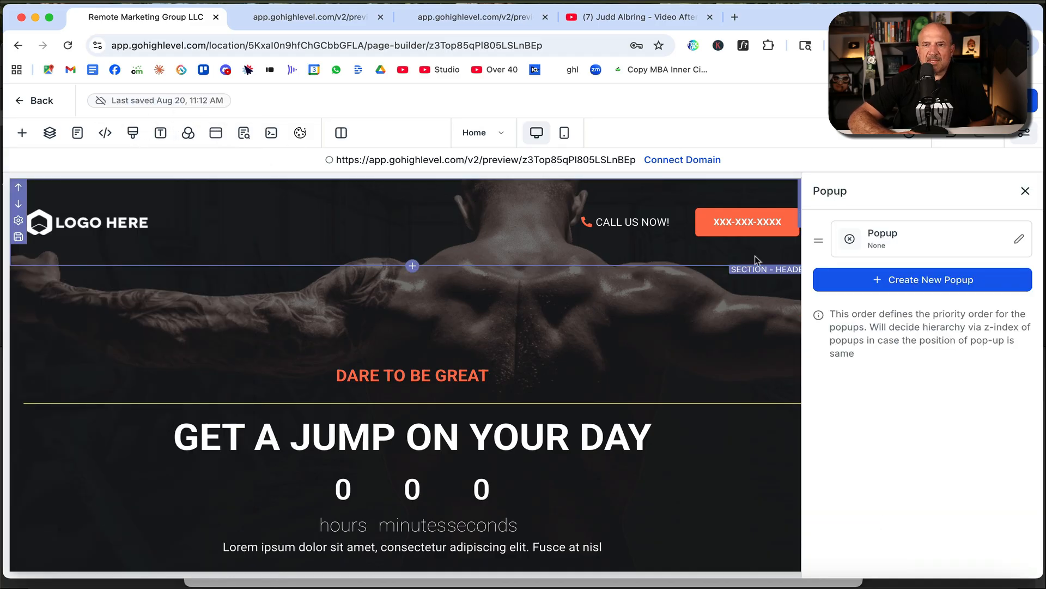
pyautogui.click(895, 250)
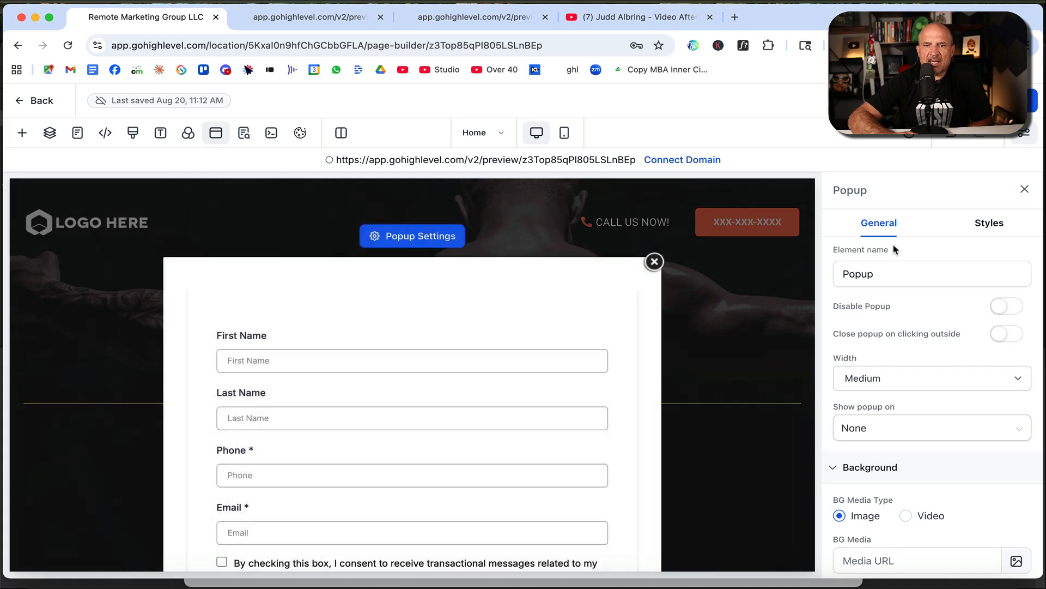
pyautogui.click(655, 262)
# Step: Review the page's SEO meta data options, expanding the content section with its title and description fields
pyautogui.click(244, 132)
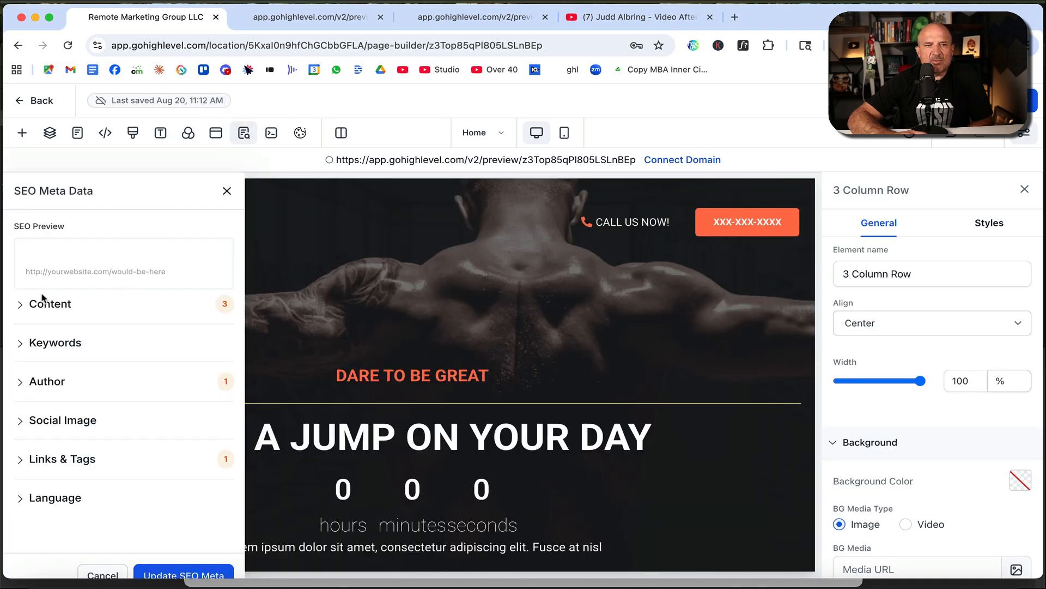
pyautogui.click(16, 305)
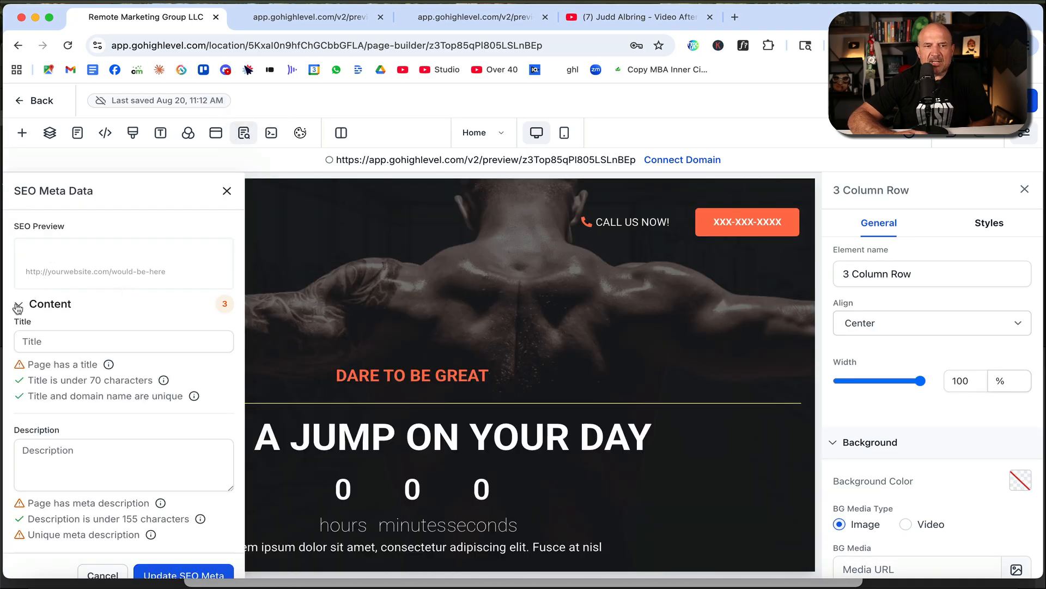
pyautogui.click(93, 339)
pyautogui.scroll(-3, 93, 339)
pyautogui.scroll(2, 95, 342)
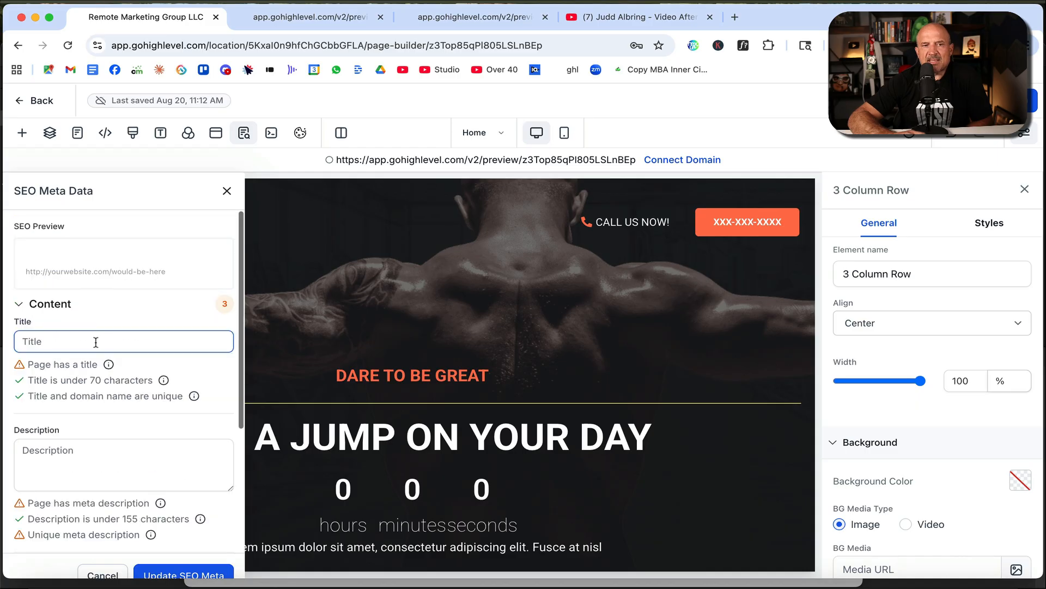
pyautogui.scroll(-5, 96, 344)
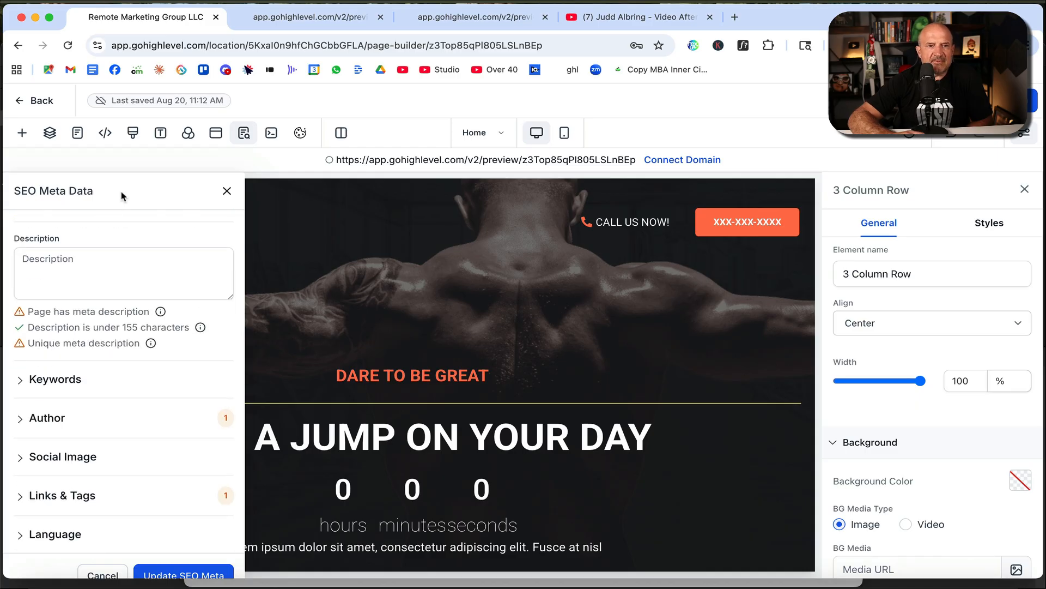
# Step: Enable the cookie consent banner to preview it on the page, and disable it again
pyautogui.click(301, 134)
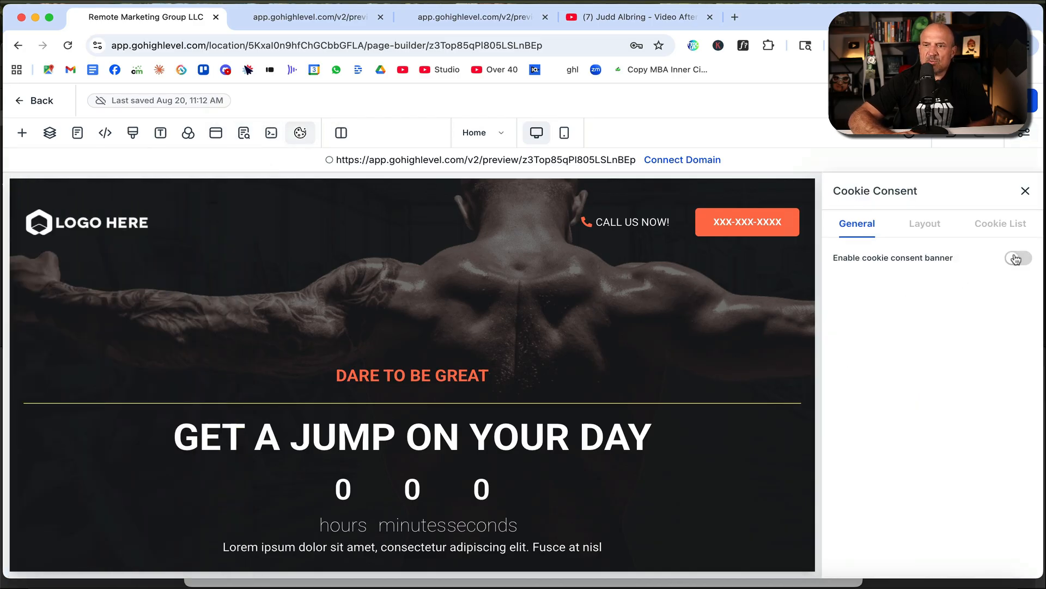
pyautogui.click(1018, 258)
pyautogui.click(269, 386)
pyautogui.click(757, 418)
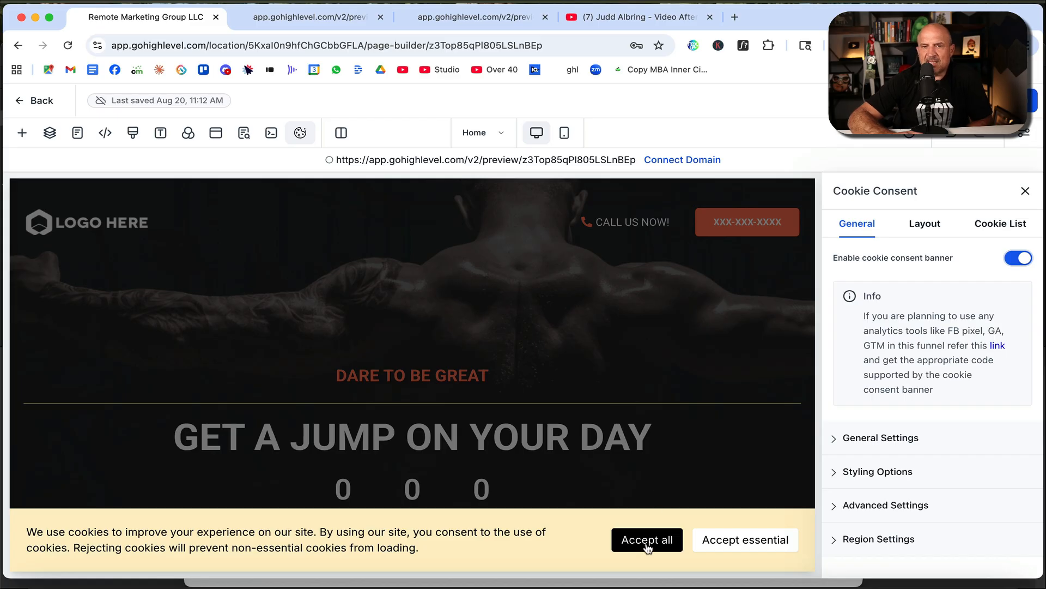
pyautogui.click(1009, 266)
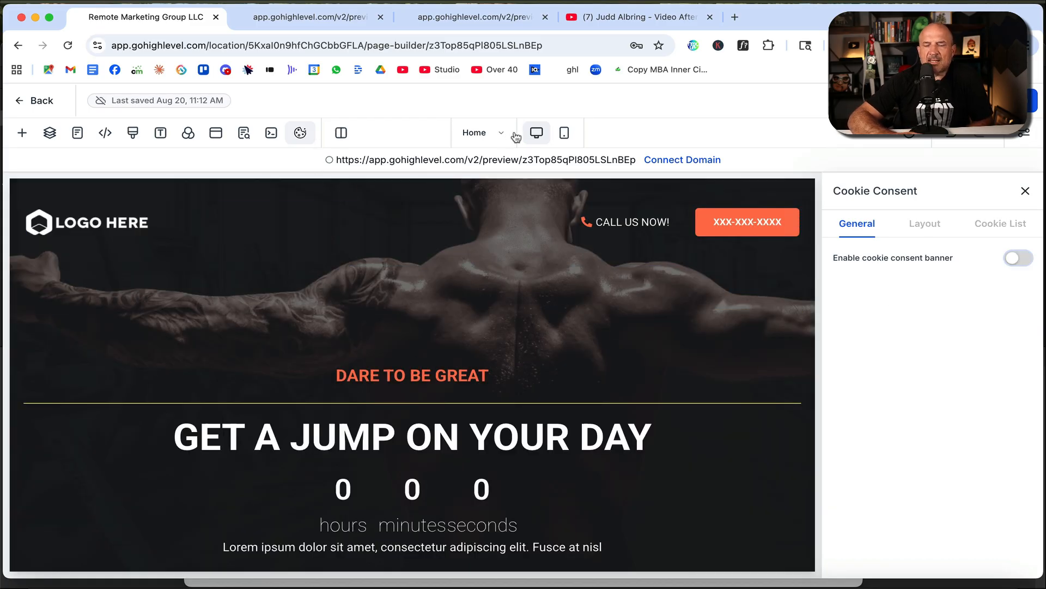
# Step: Compare the page's mobile and desktop layouts, ending on the desktop layout
pyautogui.click(564, 133)
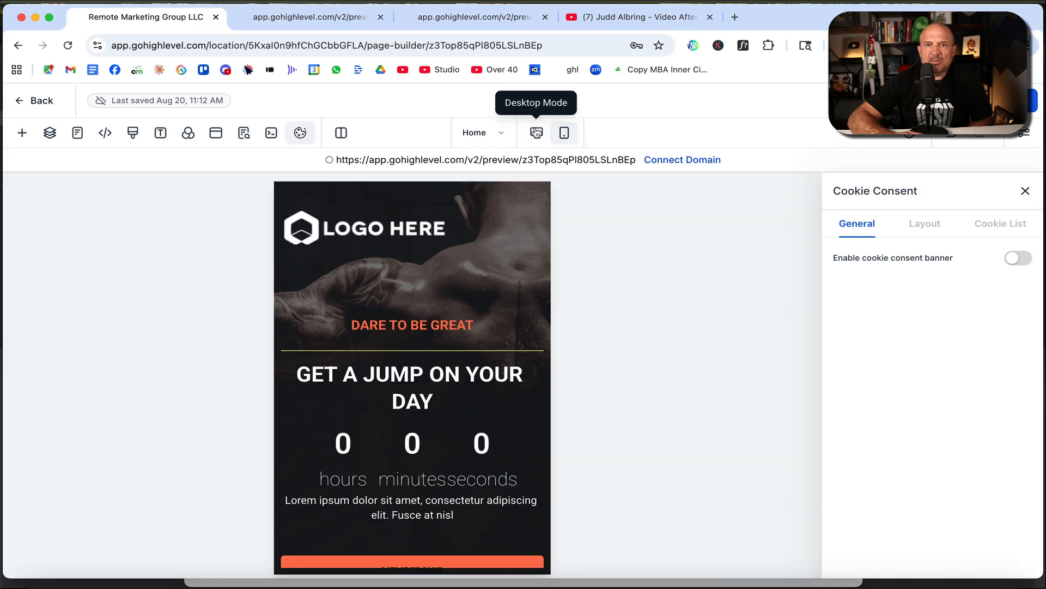
pyautogui.click(537, 133)
pyautogui.click(564, 132)
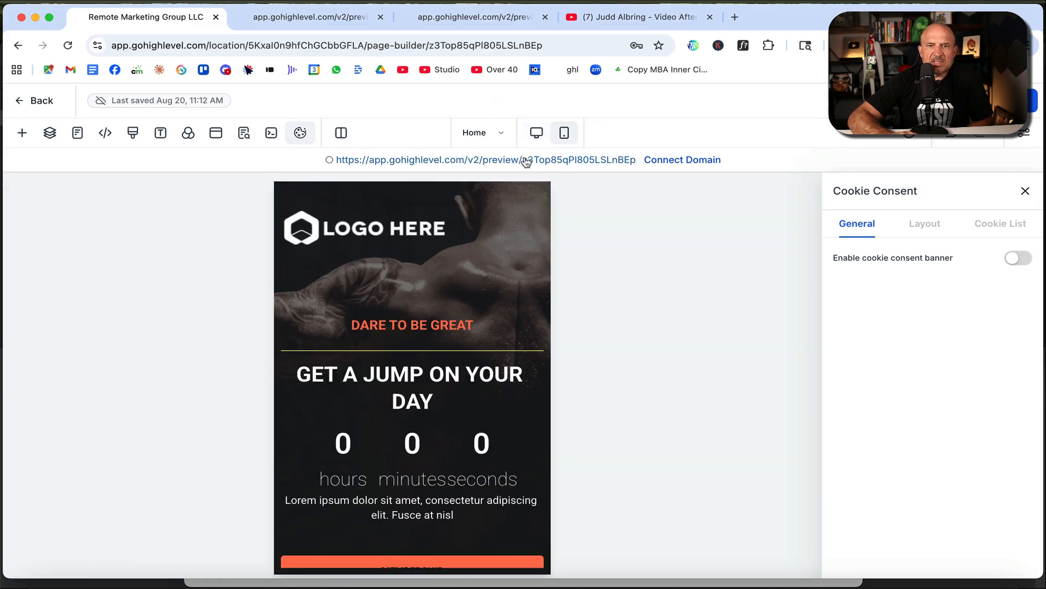
pyautogui.click(537, 132)
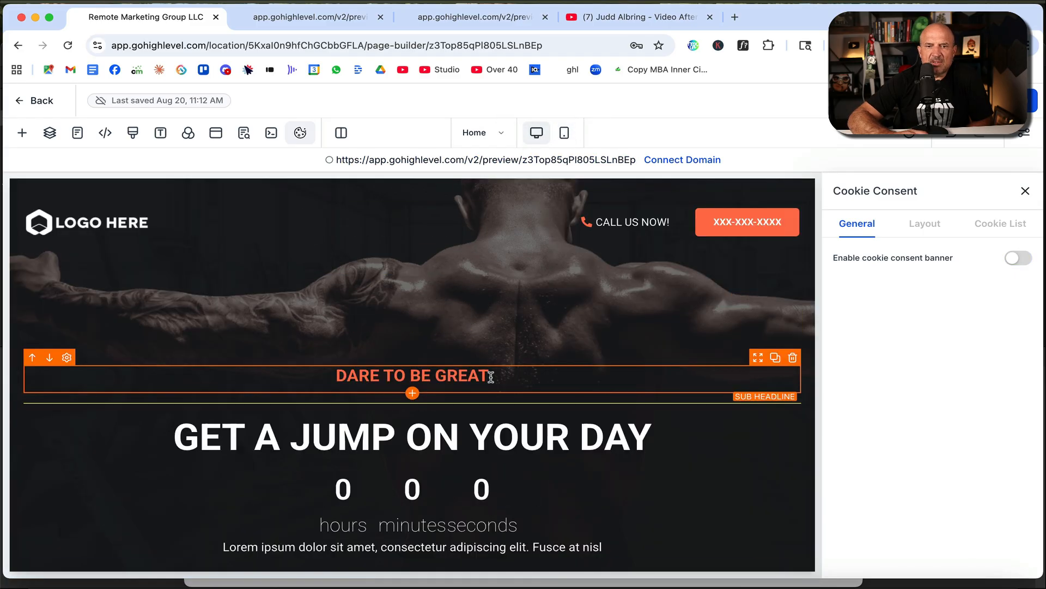
pyautogui.click(564, 132)
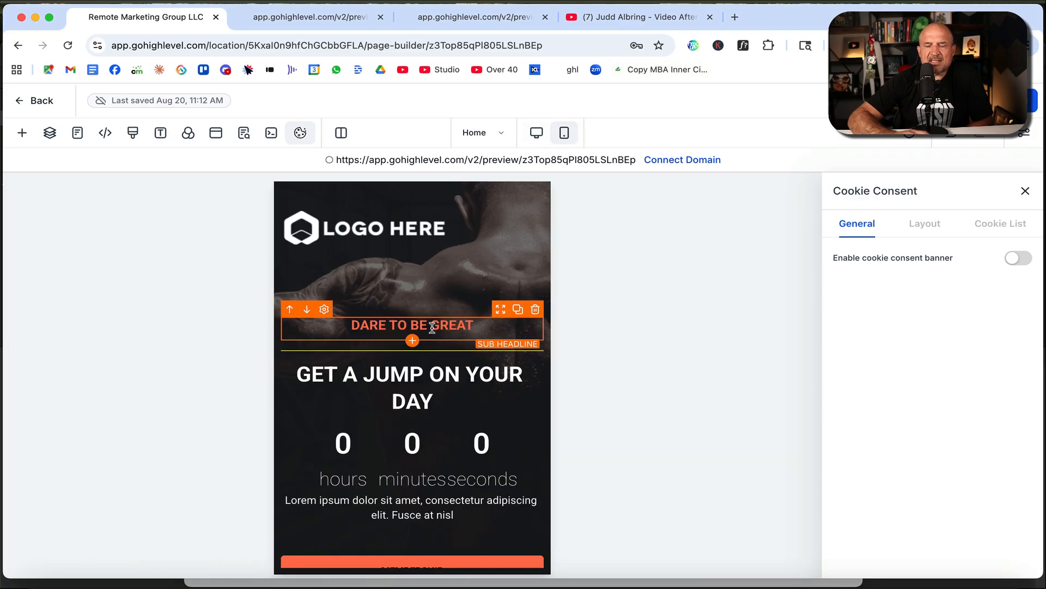
pyautogui.click(536, 133)
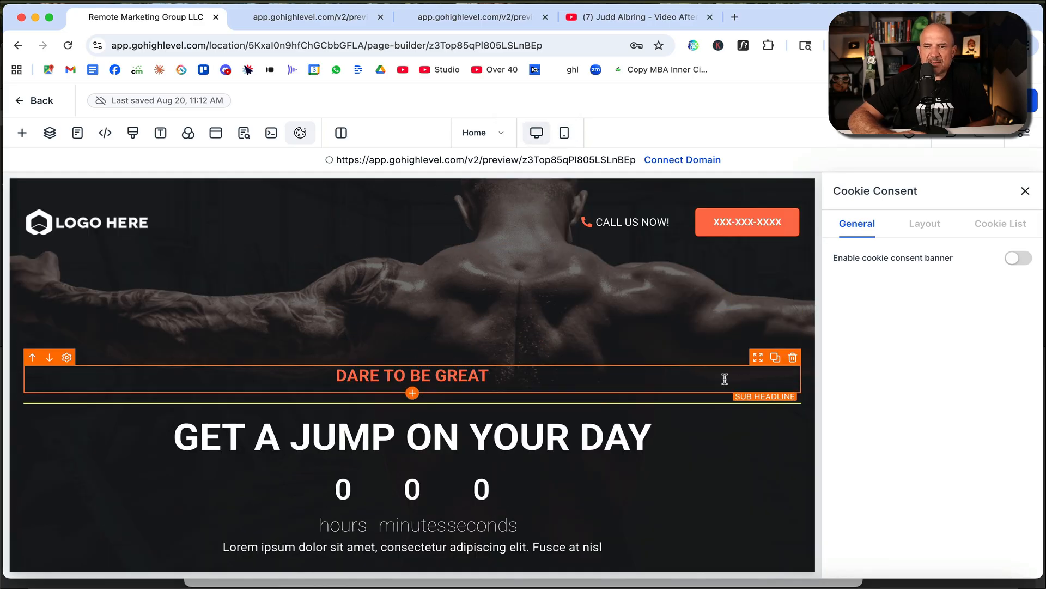
# Step: Duplicate the "DARE TO BE GREAT" sub headline and enlarge the upper copy's font size for desktop
pyautogui.click(775, 358)
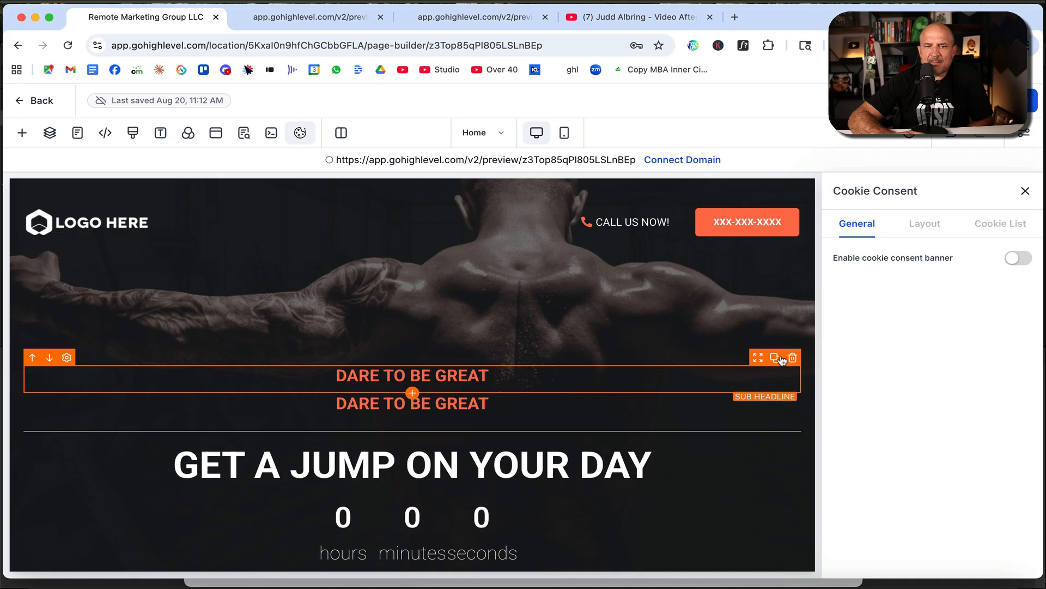
pyautogui.click(699, 368)
pyautogui.moveTo(859, 424); pyautogui.dragTo(875, 425)
# Step: Make the lower, smaller "DARE TO BE GREAT" sub headline visible on mobile only, and check the desktop layout
pyautogui.click(925, 223)
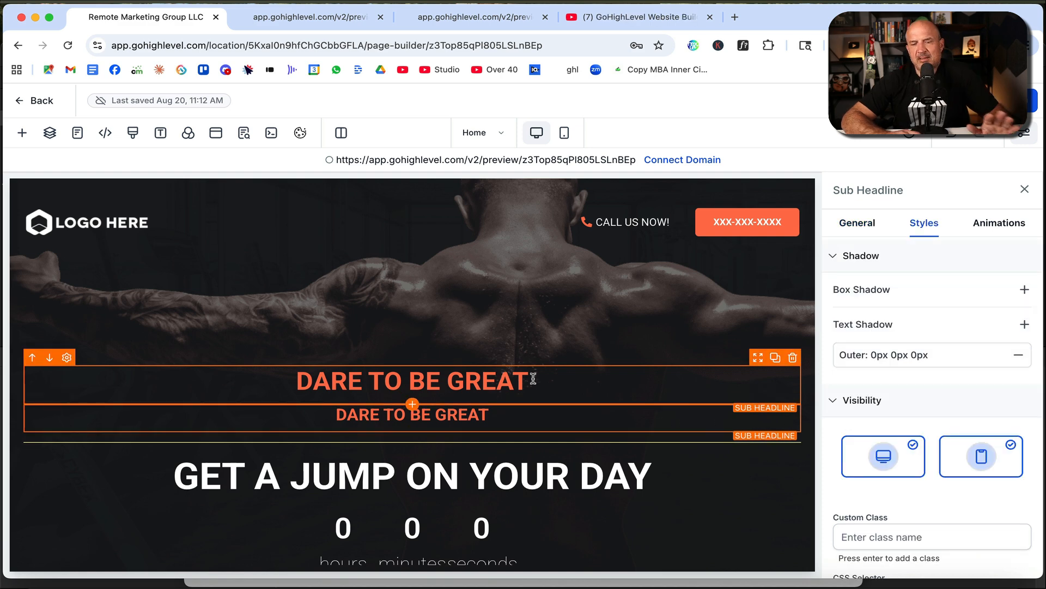
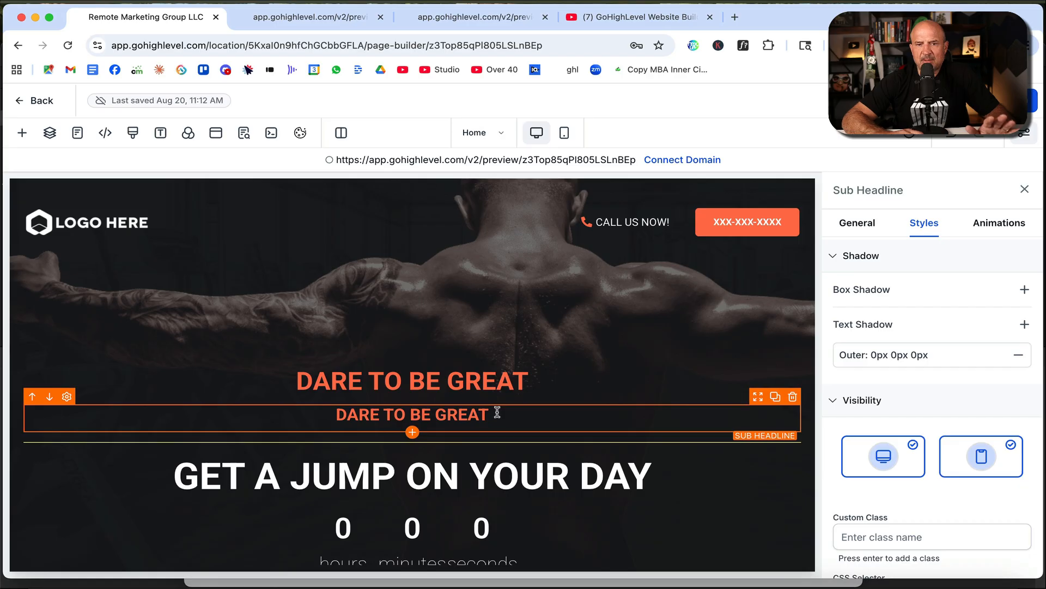
pyautogui.click(564, 133)
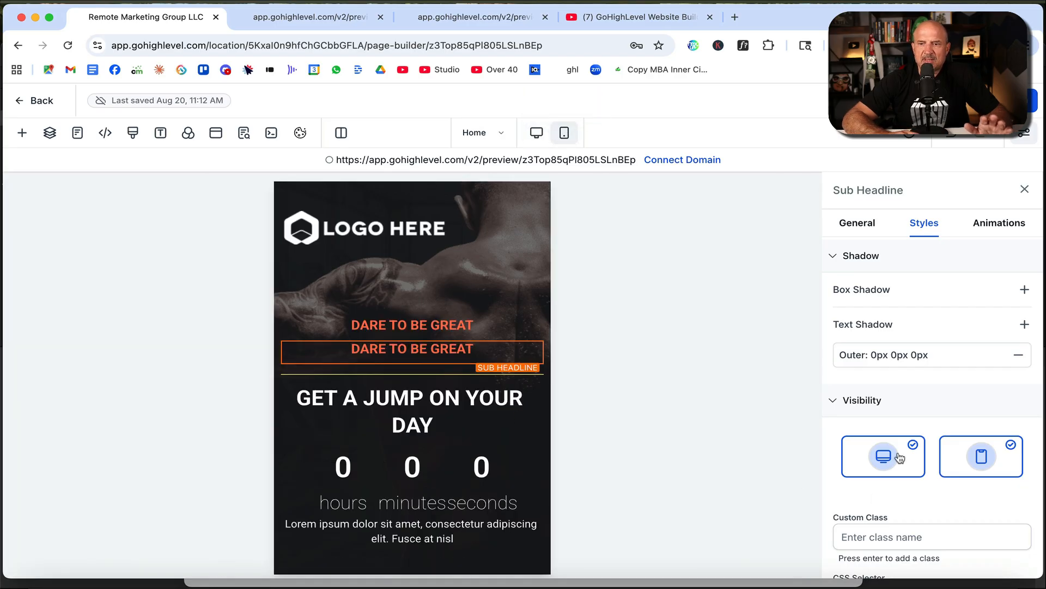
pyautogui.click(900, 458)
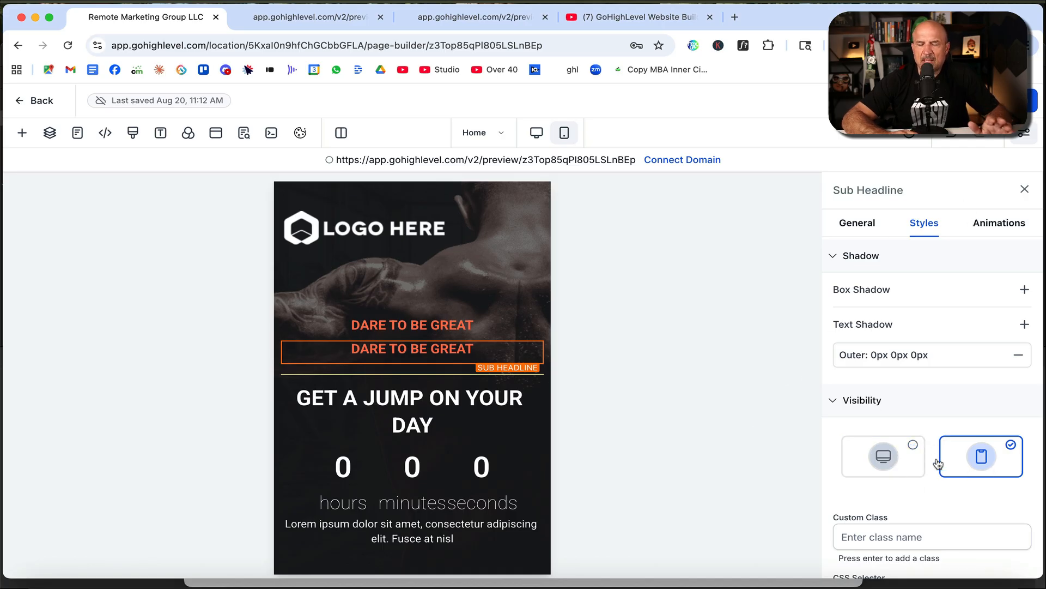
pyautogui.click(545, 140)
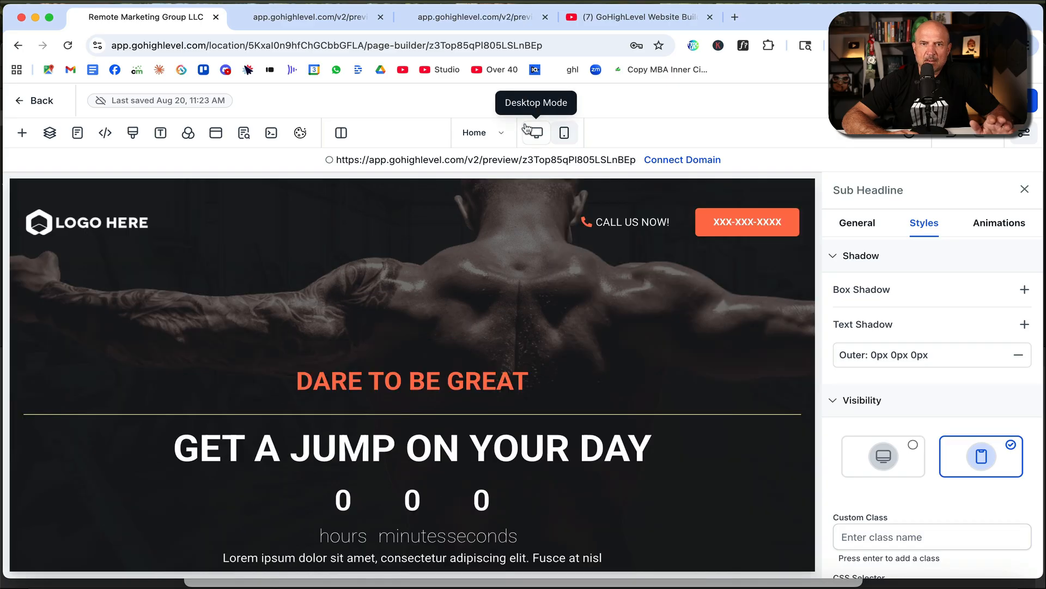
# Step: Make the larger "DARE TO BE GREAT" sub headline visible on desktop only, and check both the mobile and desktop layouts
pyautogui.click(649, 397)
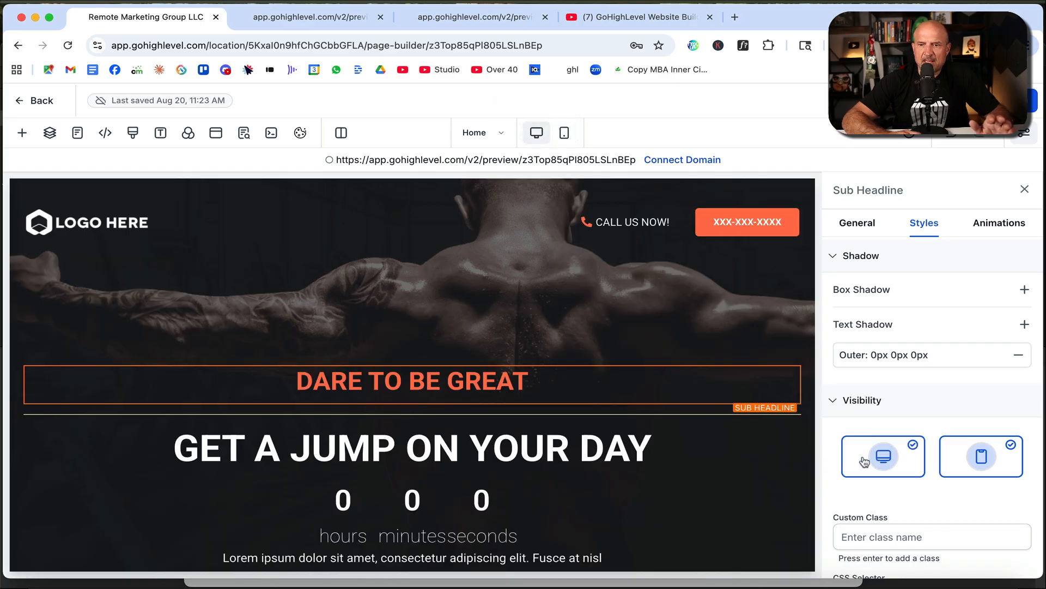
pyautogui.click(982, 449)
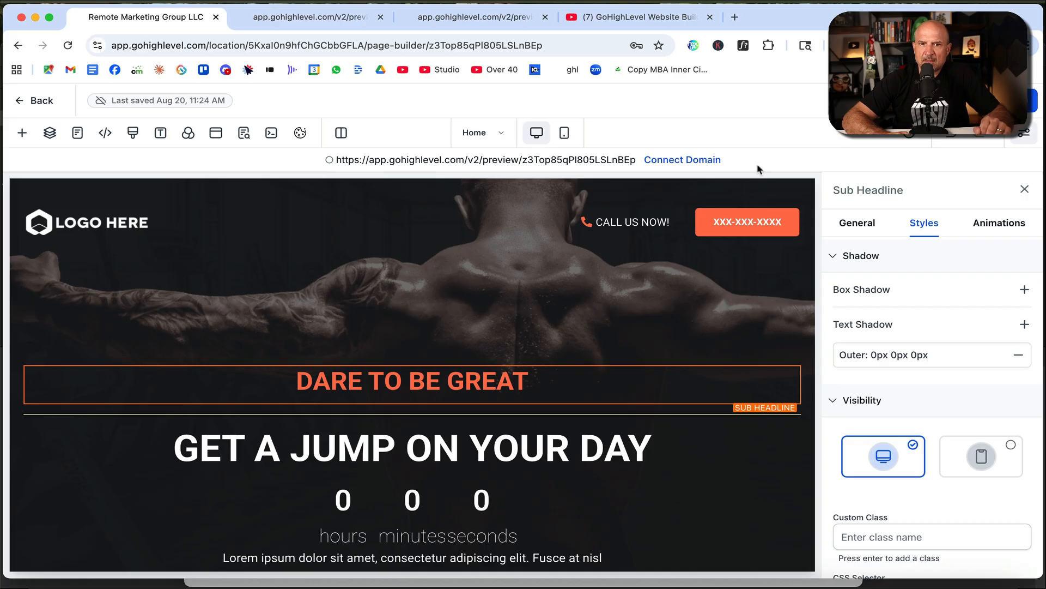
pyautogui.click(565, 132)
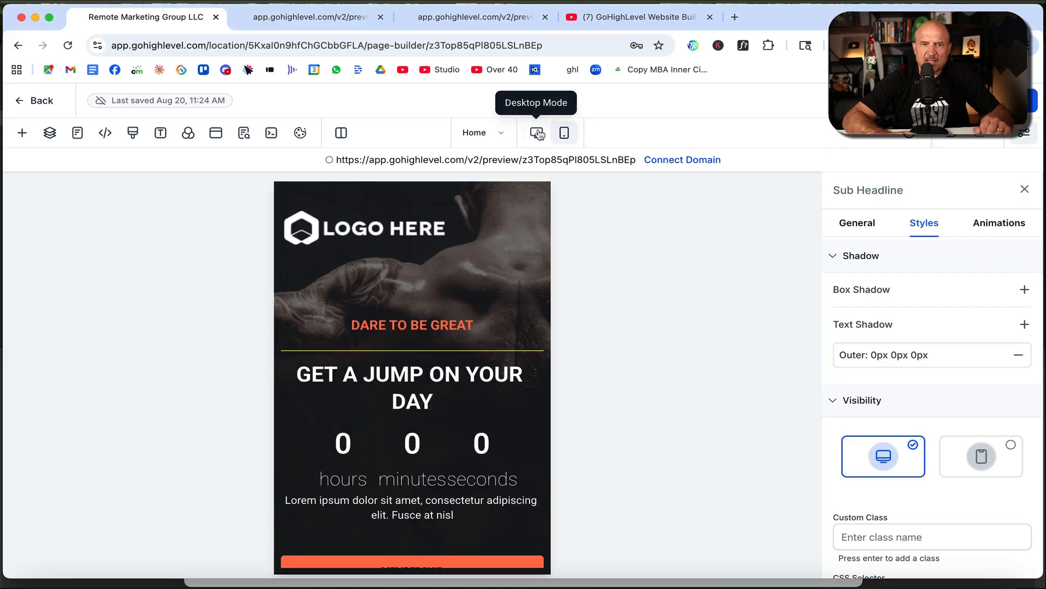
pyautogui.click(536, 132)
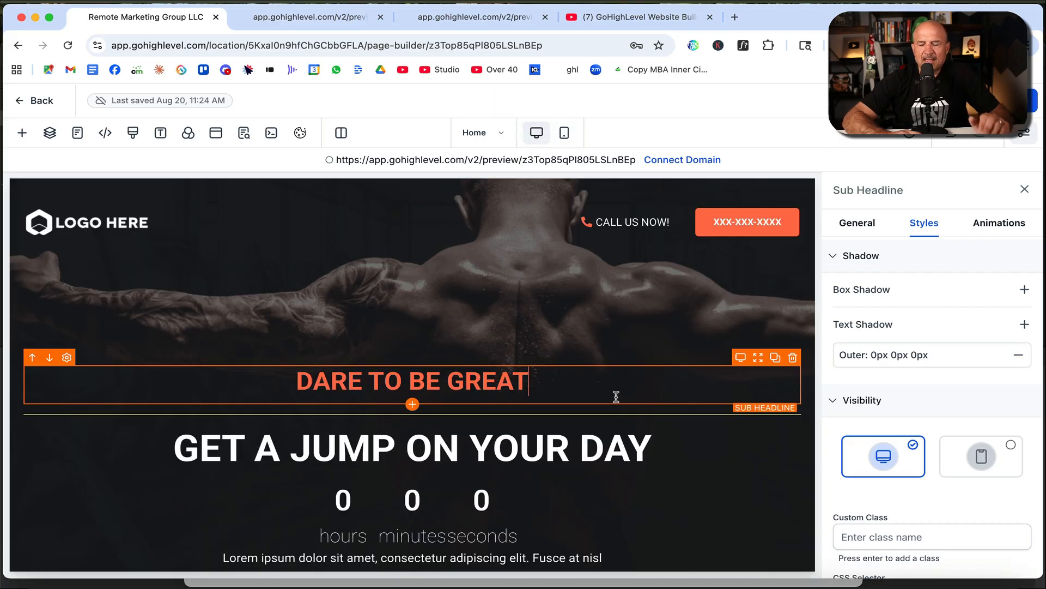
# Step: Search the icons for "weight" and add the weight-hanging icon to the desktop sub headline
pyautogui.click(857, 223)
pyautogui.click(891, 531)
pyautogui.click(891, 532)
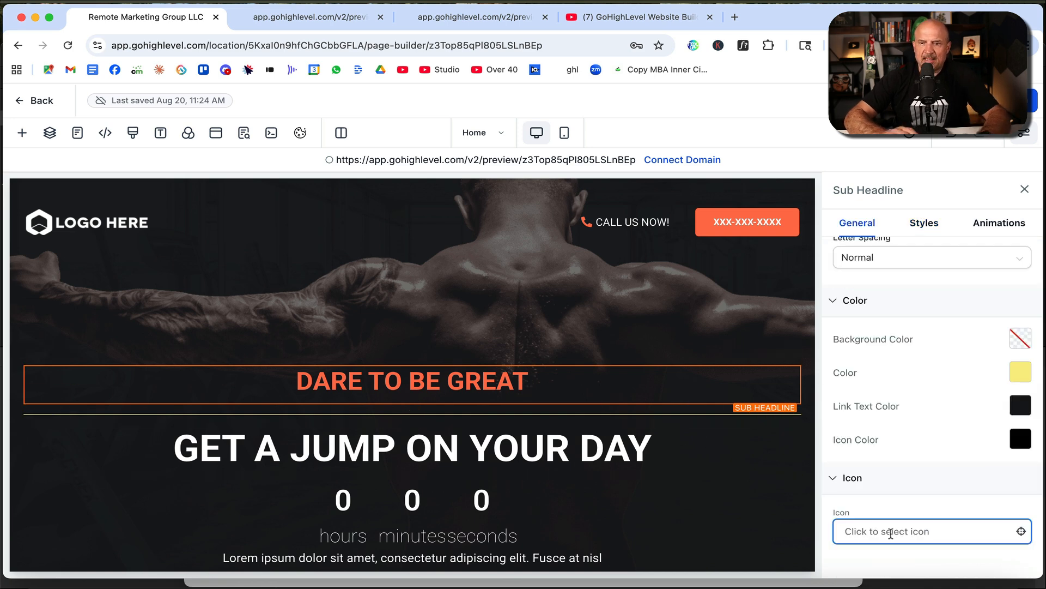
pyautogui.click(882, 529)
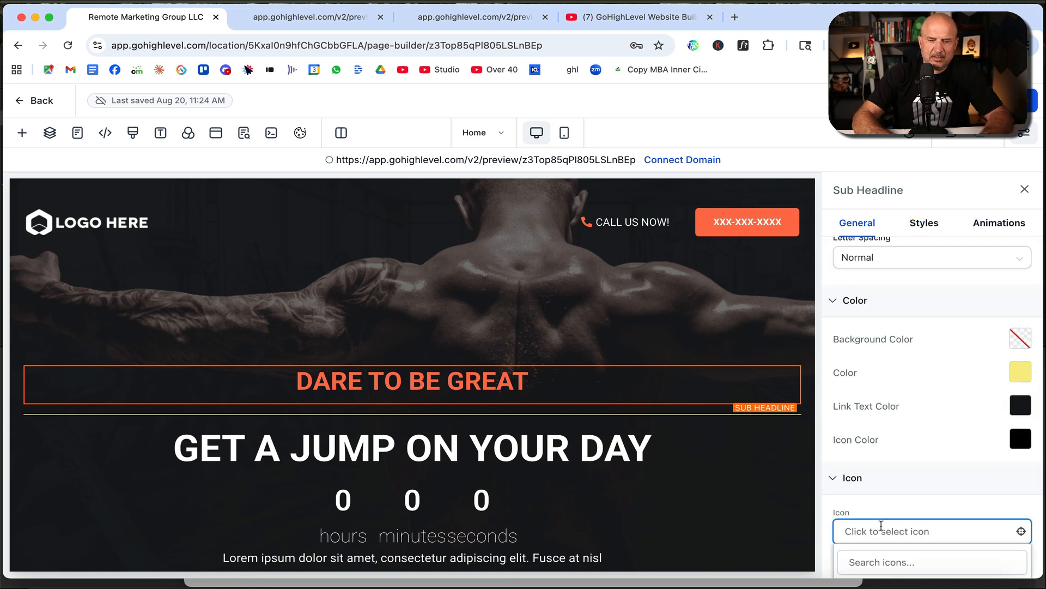
pyautogui.click(908, 571)
pyautogui.write('we')
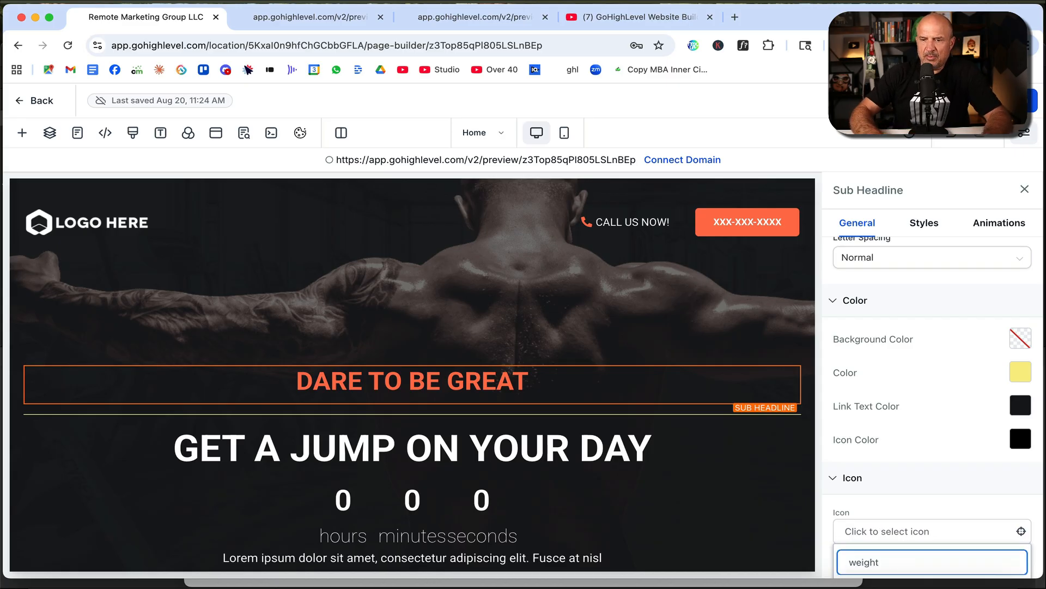
pyautogui.write('ight')
pyautogui.scroll(-2, 942, 443)
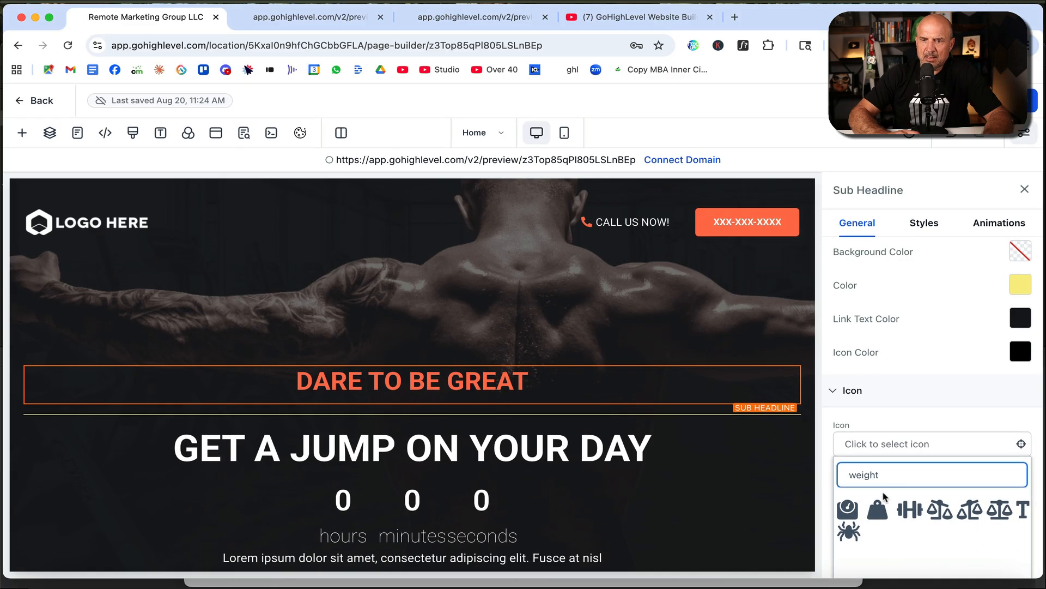
pyautogui.click(876, 510)
# Step: Set the desktop sub headline's icon color to Yellow (#faf089)
pyautogui.click(1020, 439)
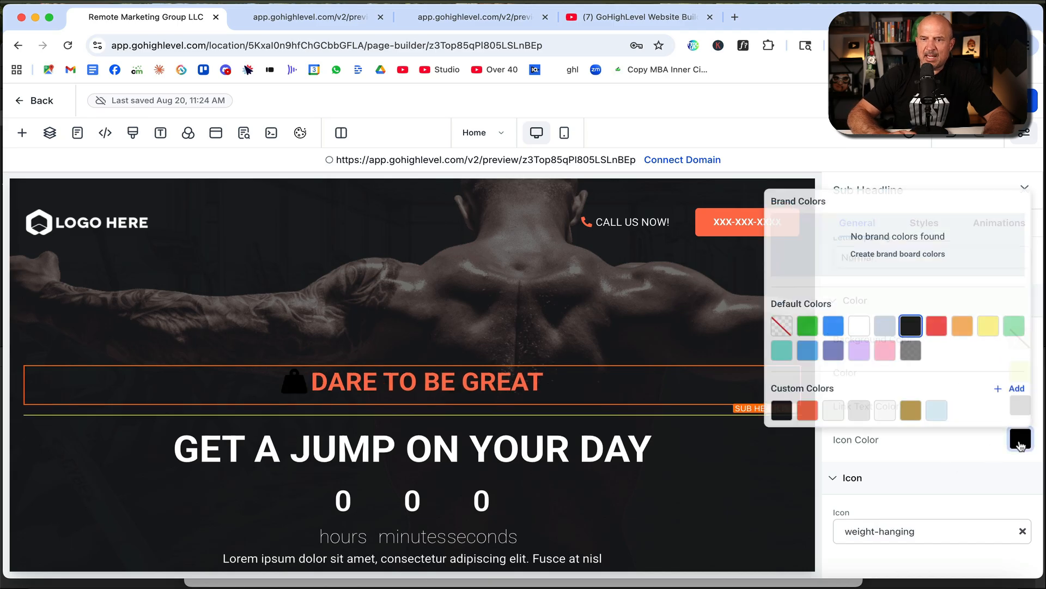
pyautogui.click(985, 325)
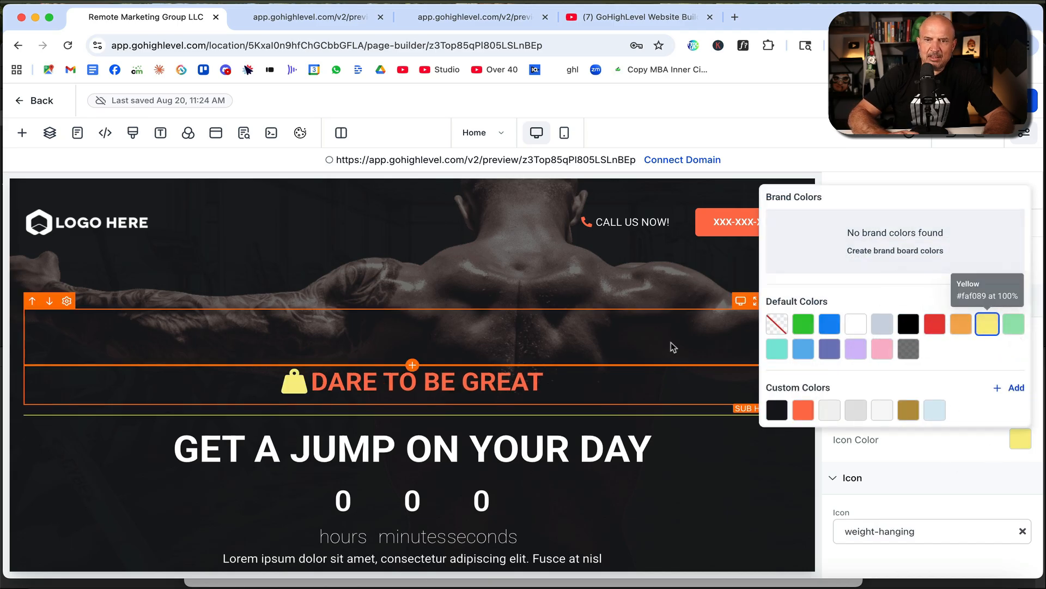
pyautogui.click(671, 342)
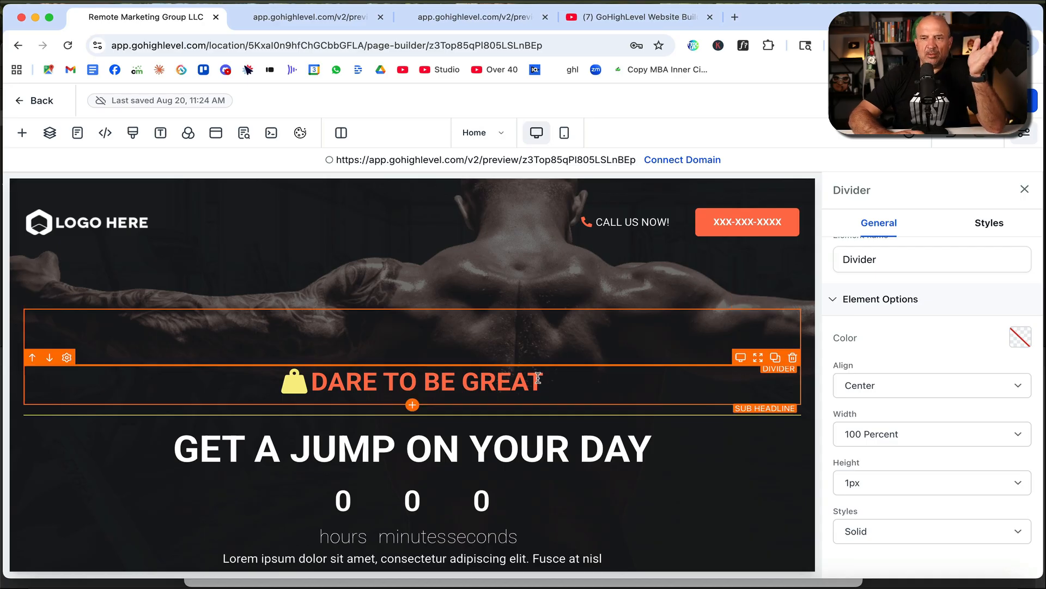
# Step: Delete the colorless divider above the desktop sub headline, comparing the mobile and desktop layouts
pyautogui.click(564, 133)
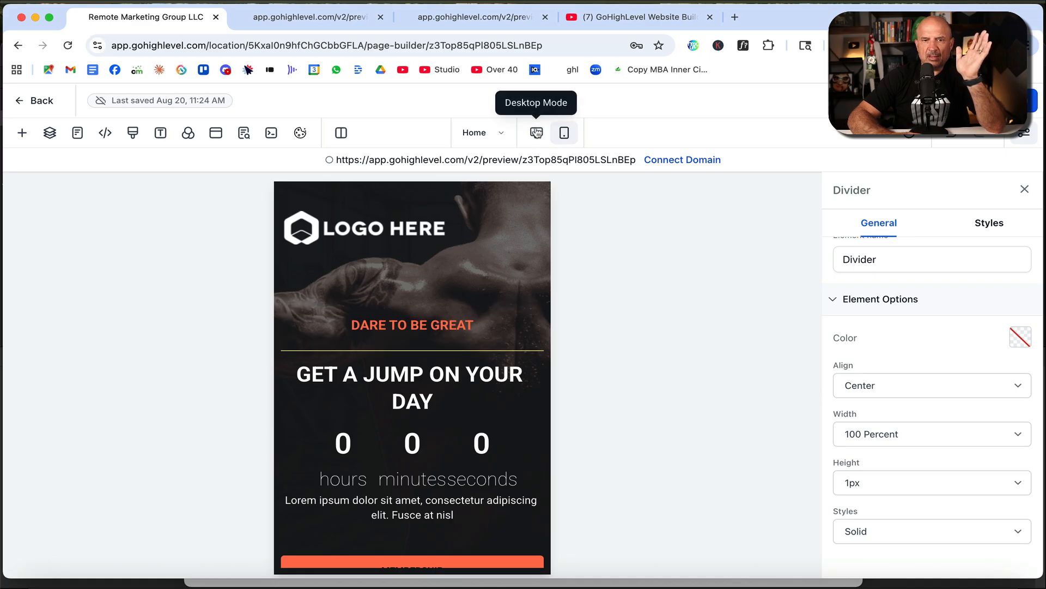
pyautogui.click(537, 132)
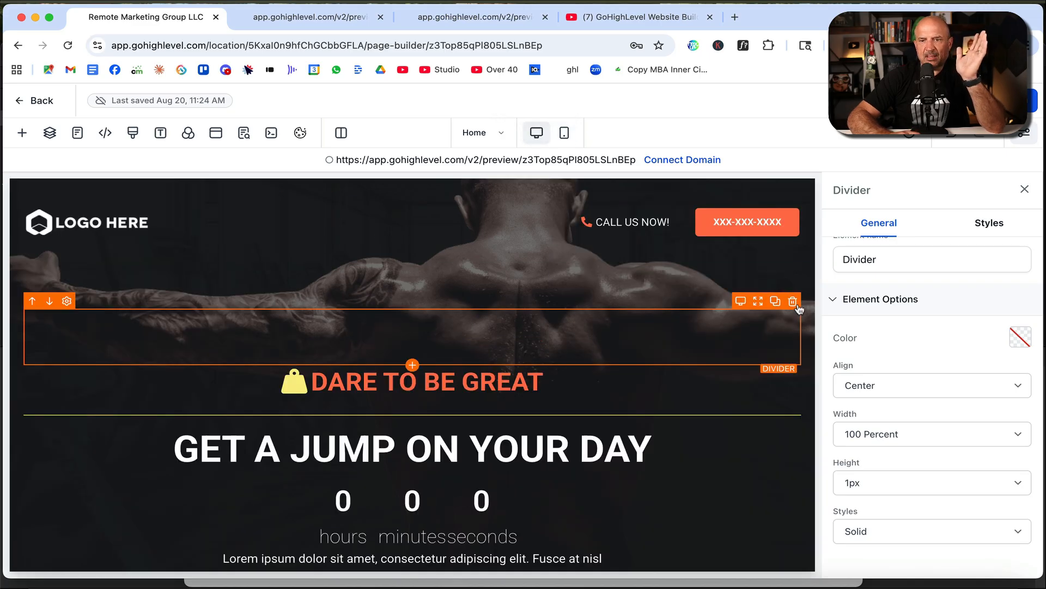
pyautogui.click(793, 301)
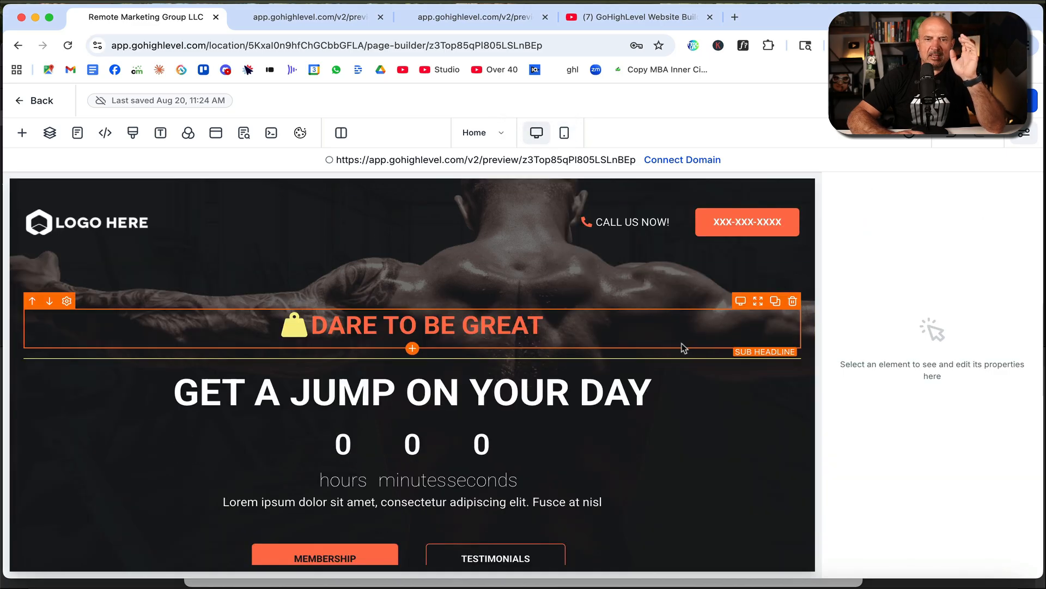
pyautogui.click(567, 134)
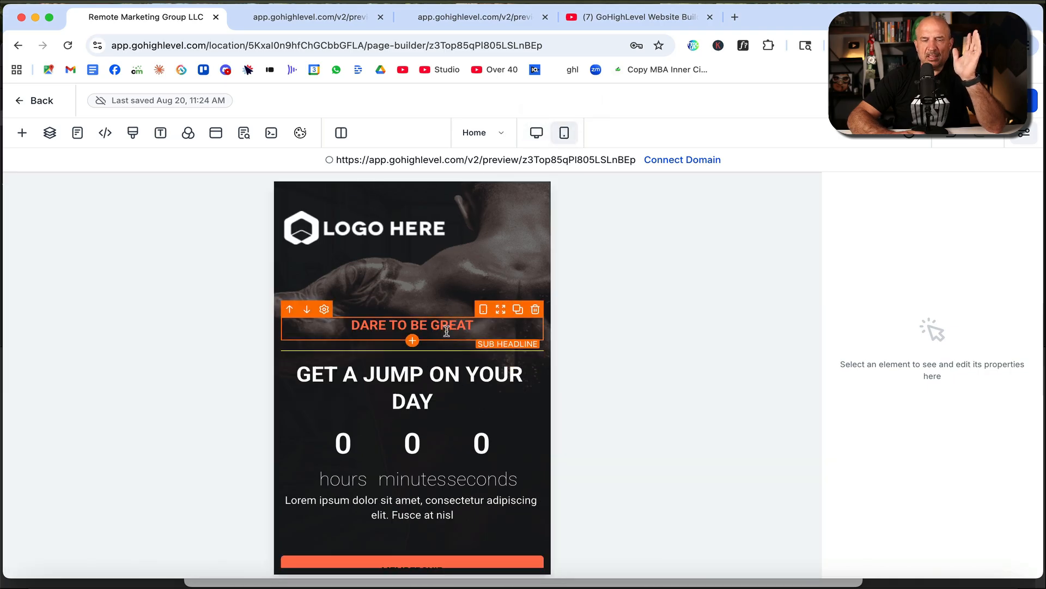
pyautogui.click(537, 133)
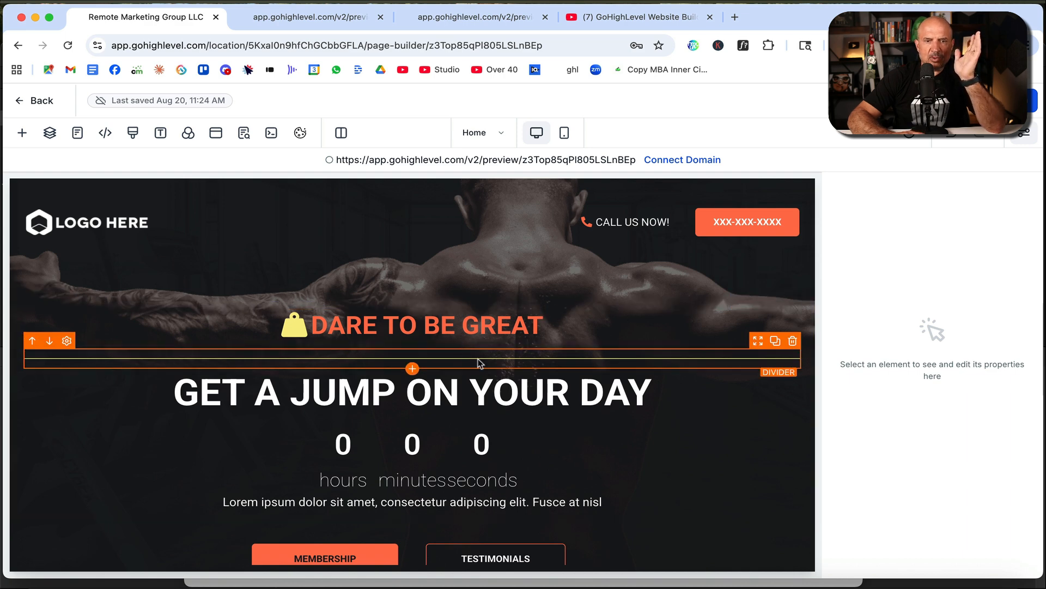
# Step: Examine the "GET A JUMP ON YOUR DAY" headline's general settings, including its typography, font weight, opacity, line height and color options
pyautogui.click(562, 392)
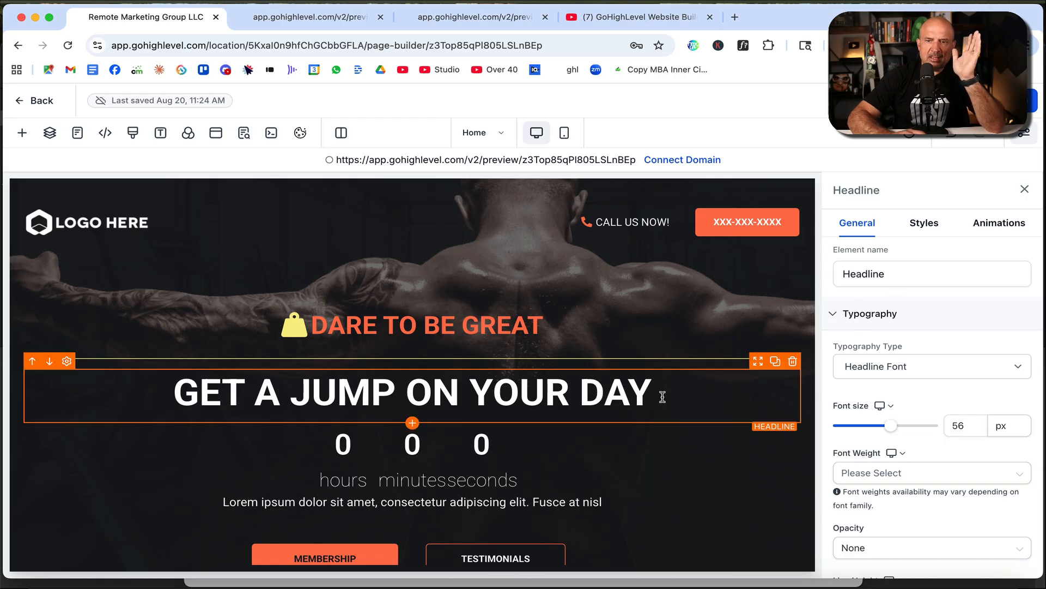
pyautogui.click(902, 370)
pyautogui.click(927, 327)
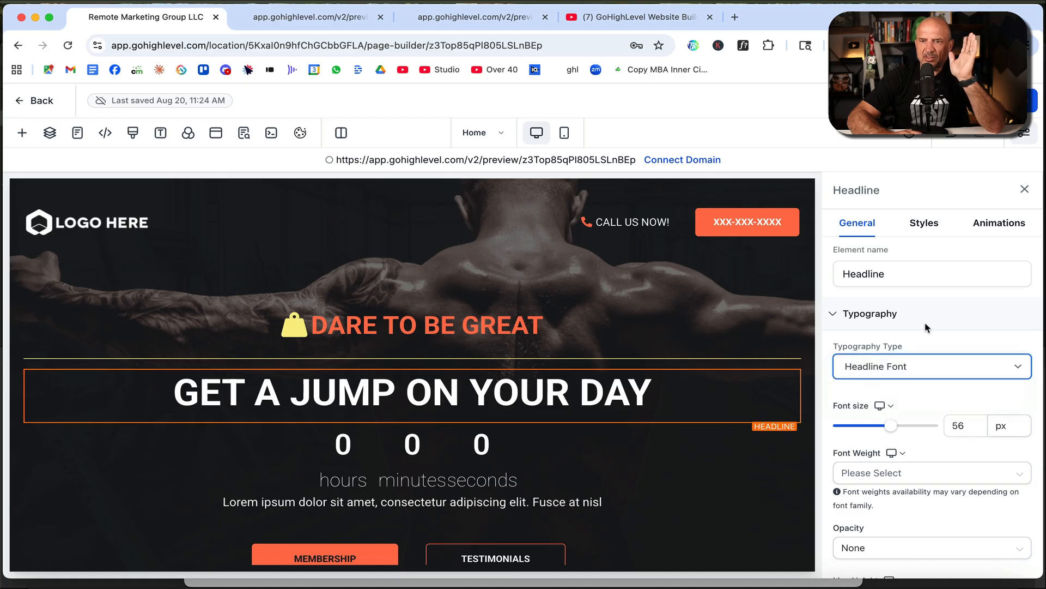
pyautogui.click(833, 326)
pyautogui.click(832, 321)
pyautogui.scroll(-3, 909, 346)
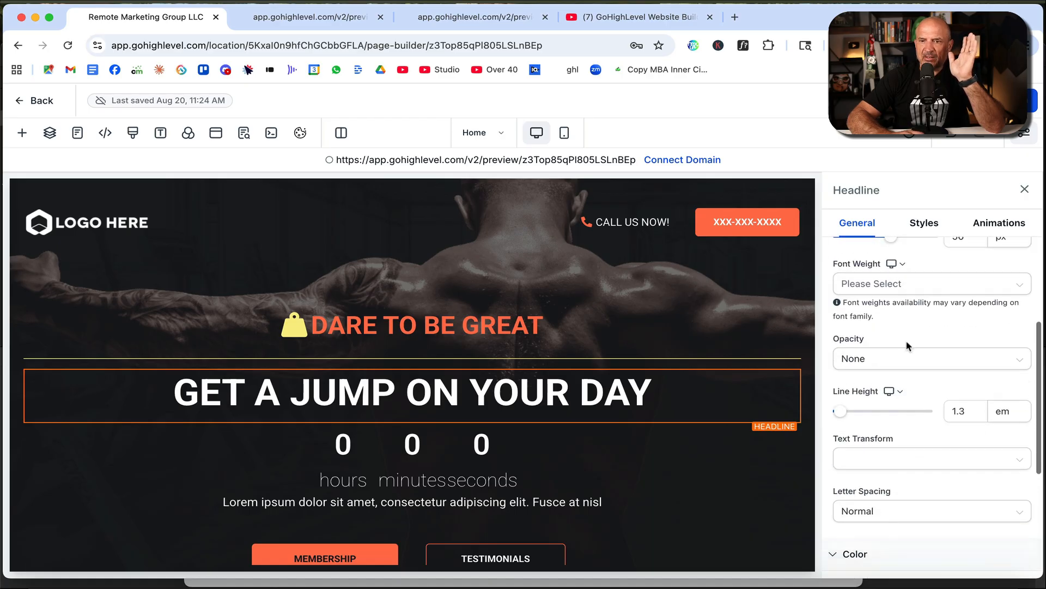
pyautogui.click(885, 294)
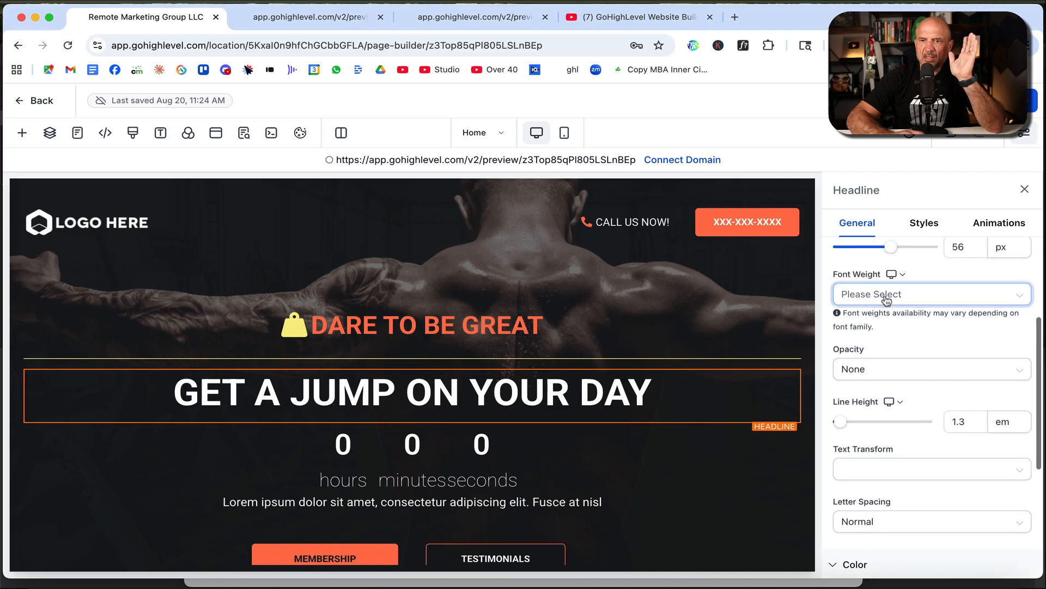
pyautogui.click(829, 321)
pyautogui.scroll(-1, 913, 373)
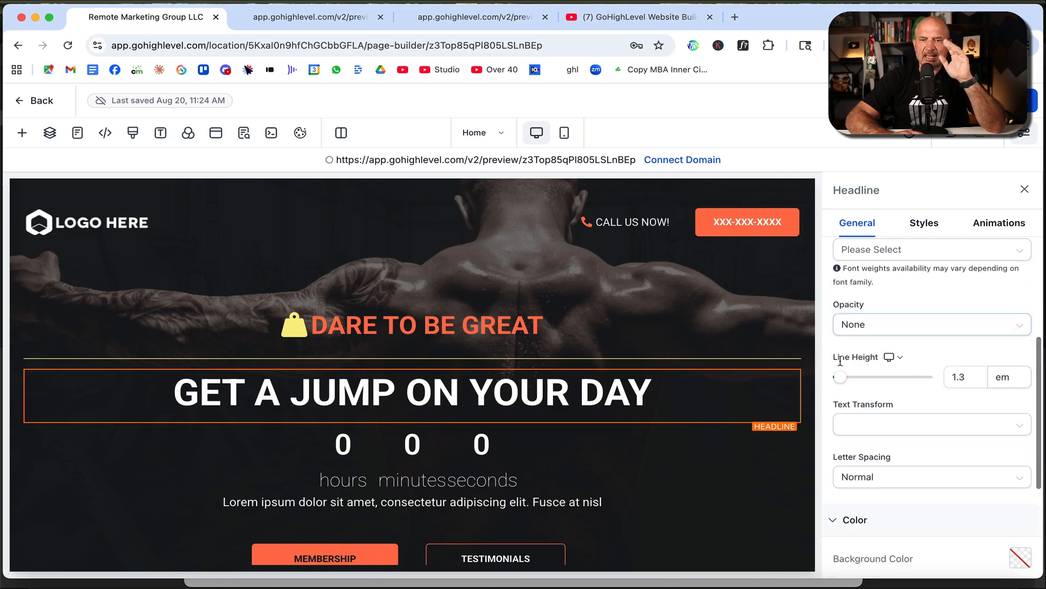
pyautogui.scroll(-3, 899, 382)
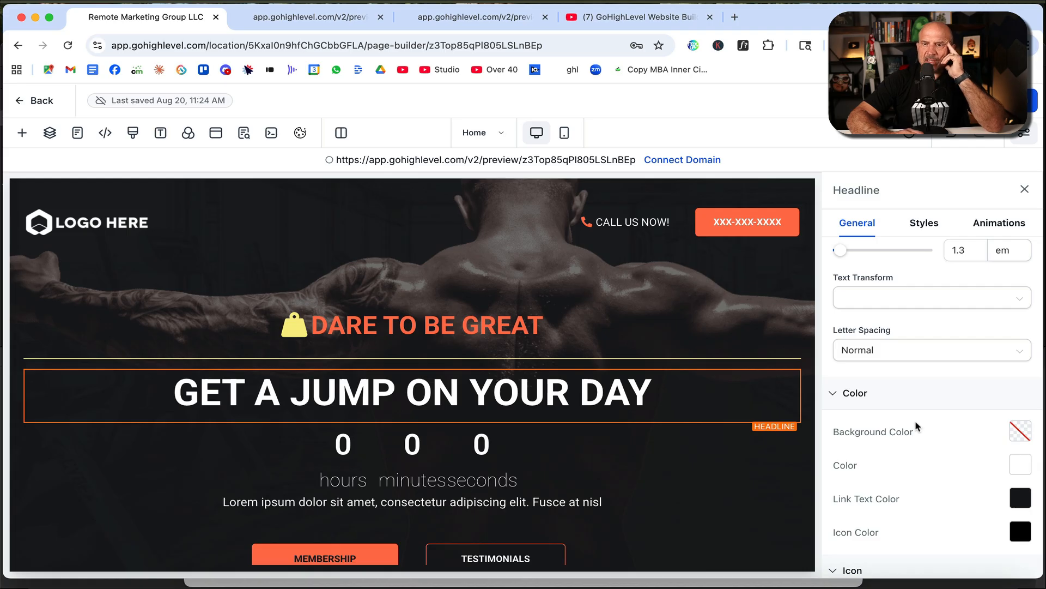
pyautogui.scroll(-2, 916, 422)
pyautogui.scroll(6, 915, 420)
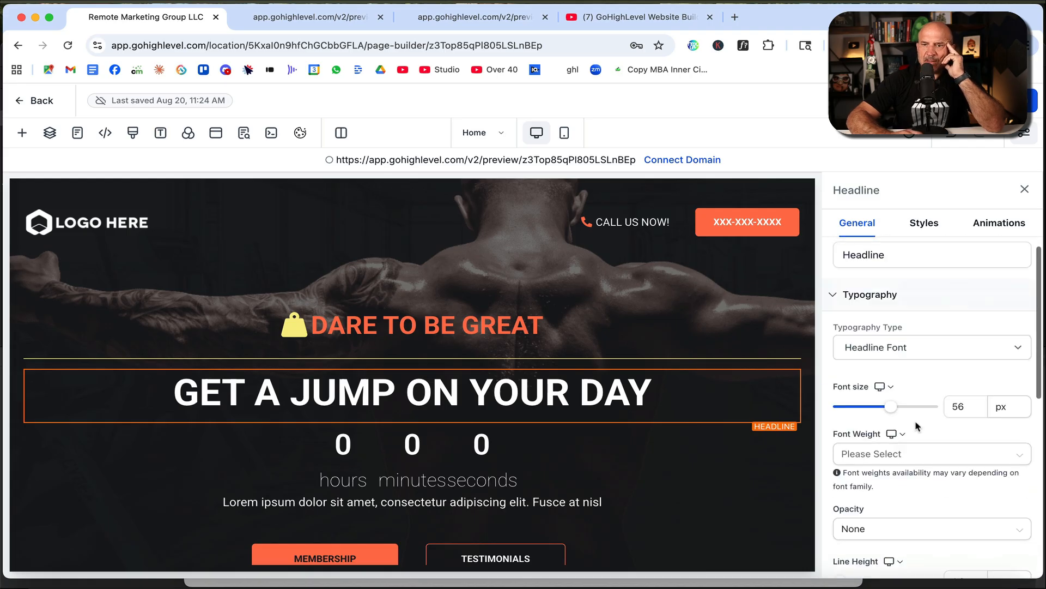
# Step: Give the "GET A JUMP ON YOUR DAY" headline a full border colored White (#ffffff)
pyautogui.click(921, 227)
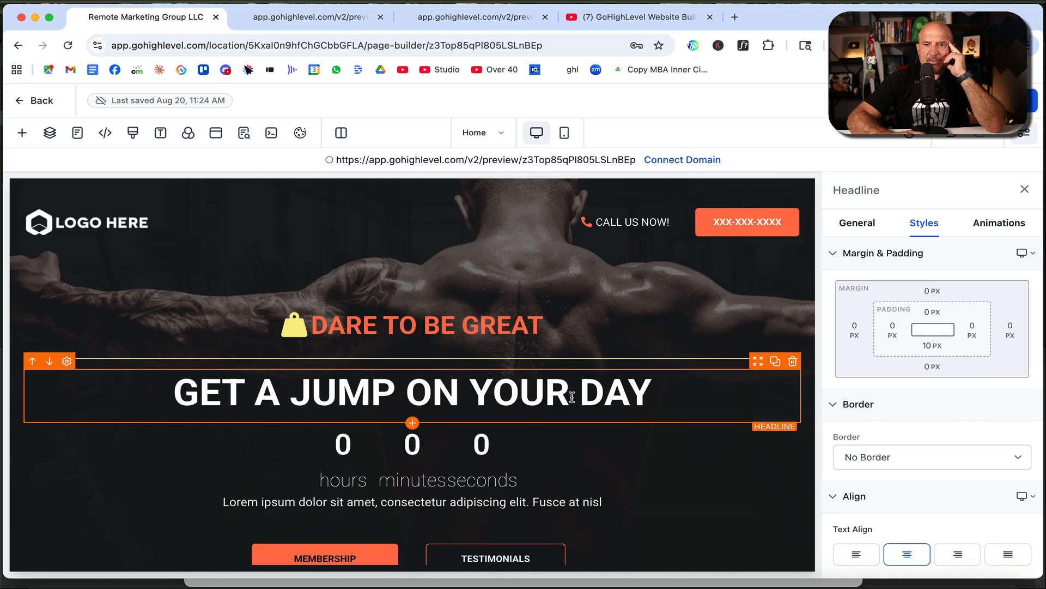
pyautogui.scroll(-2, 891, 408)
pyautogui.click(894, 421)
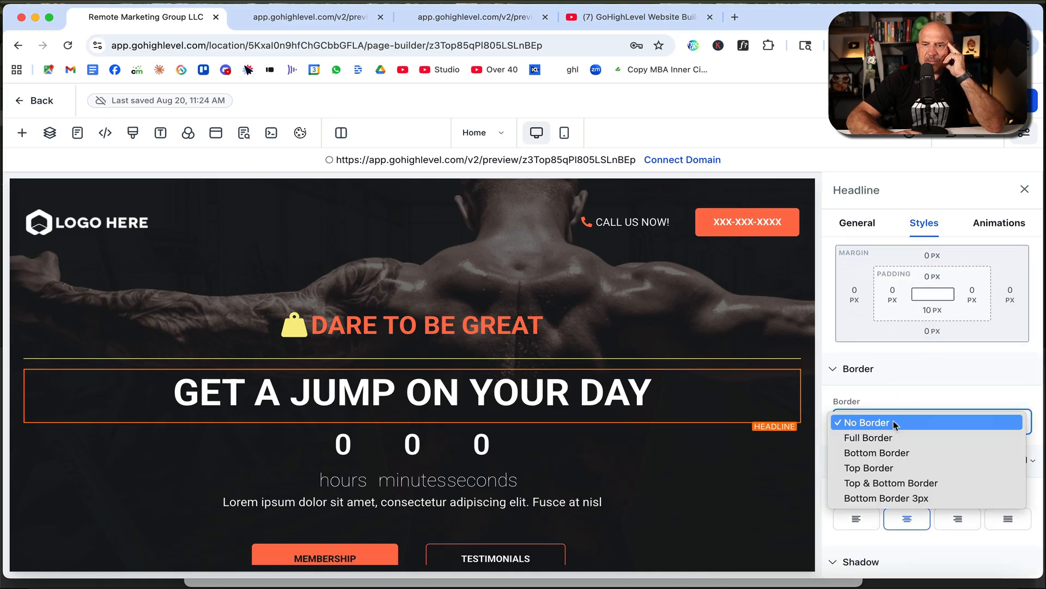
pyautogui.click(887, 438)
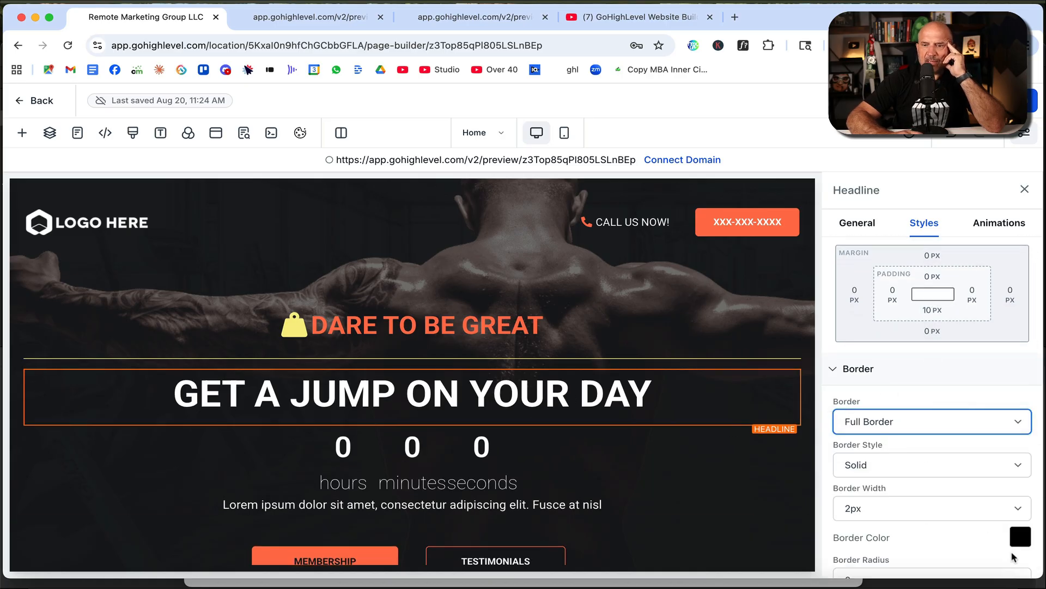
pyautogui.click(1021, 536)
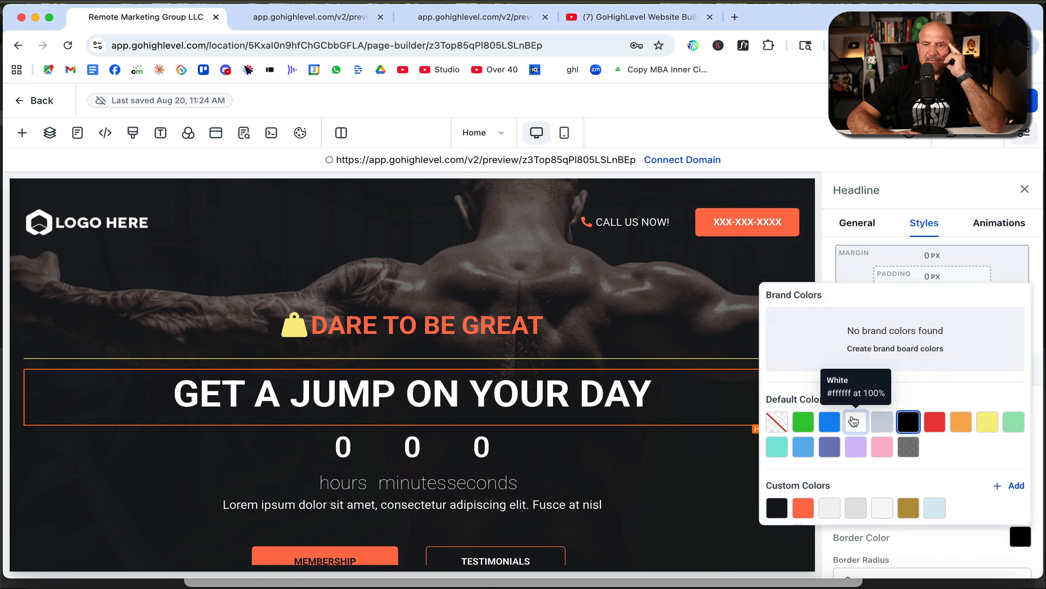
pyautogui.click(854, 421)
pyautogui.click(733, 463)
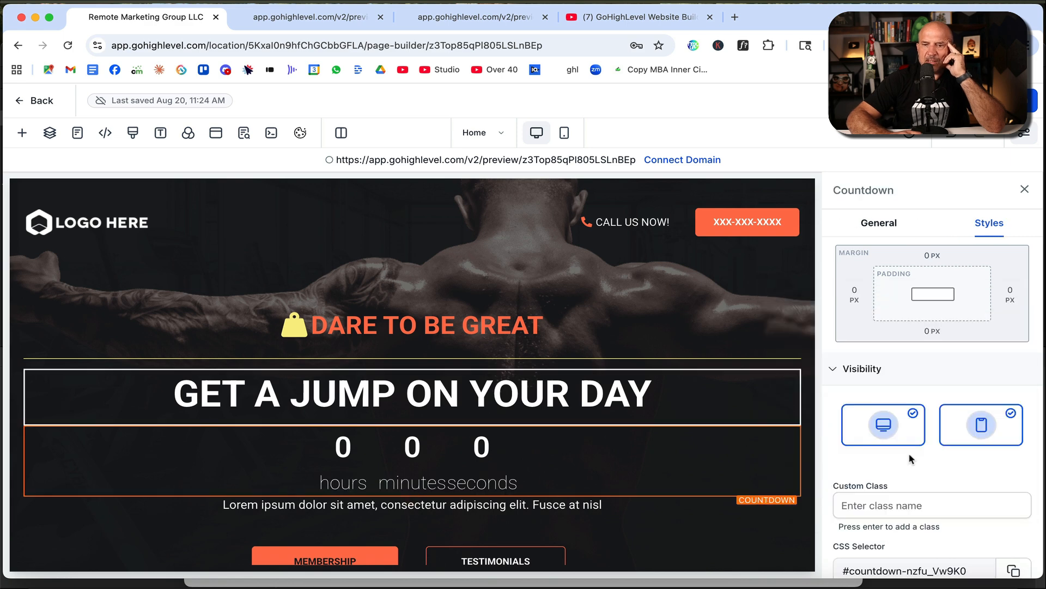
# Step: Set the headline's border style to Dashed
pyautogui.scroll(-2, 909, 456)
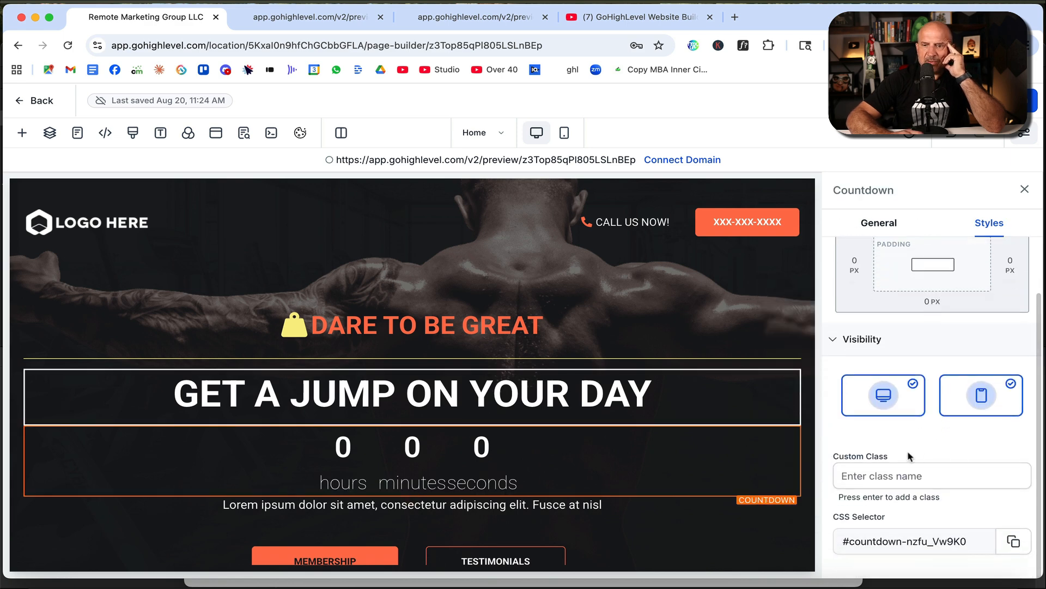
pyautogui.scroll(2, 908, 457)
pyautogui.scroll(1, 936, 461)
pyautogui.click(921, 439)
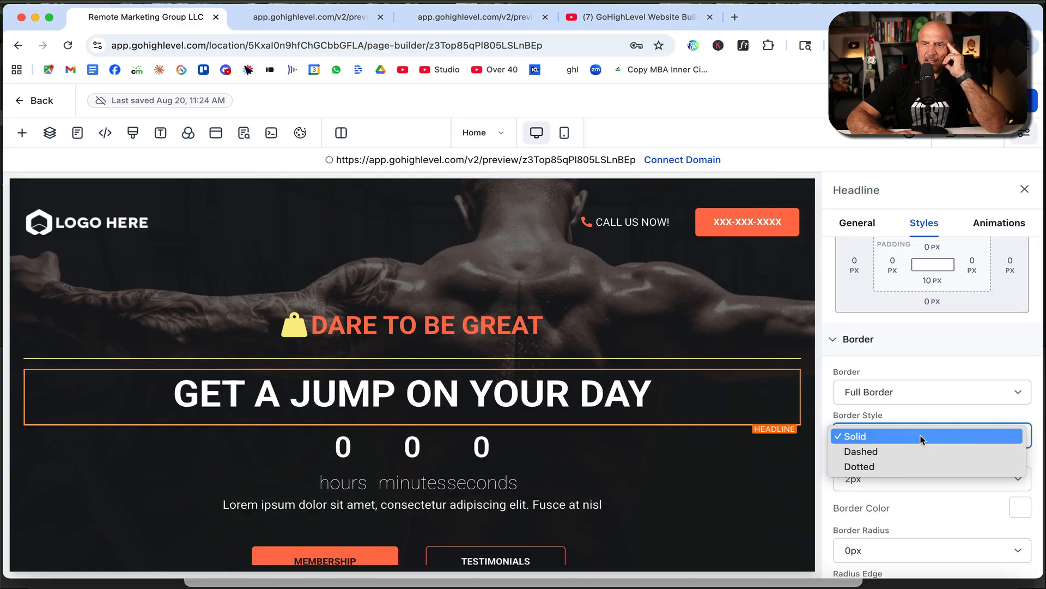
pyautogui.click(898, 451)
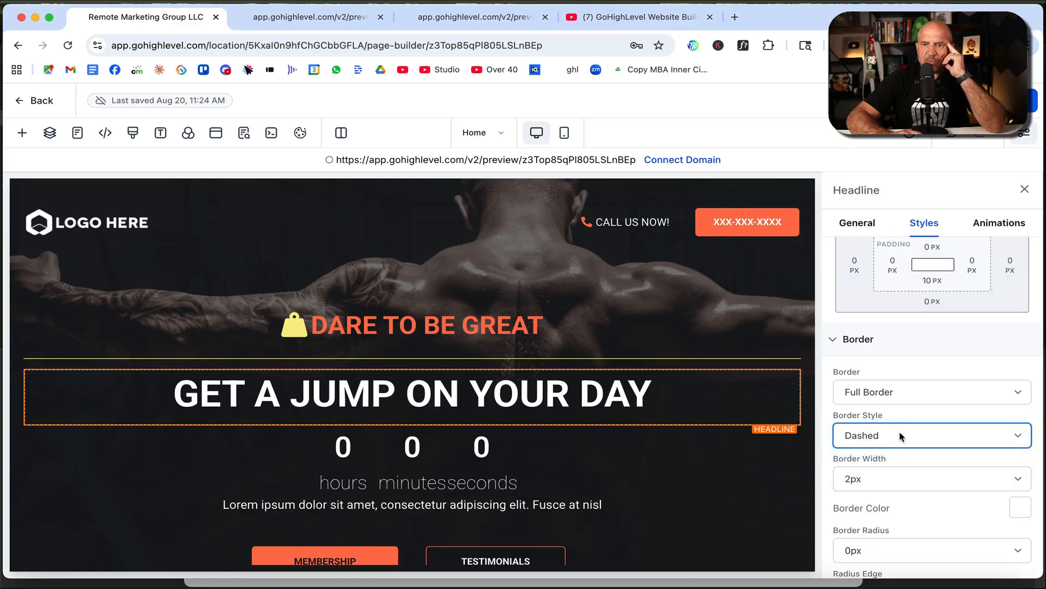
# Step: Try left and right text alignment on the headline, and return it to center alignment
pyautogui.scroll(-4, 904, 420)
pyautogui.scroll(-3, 910, 437)
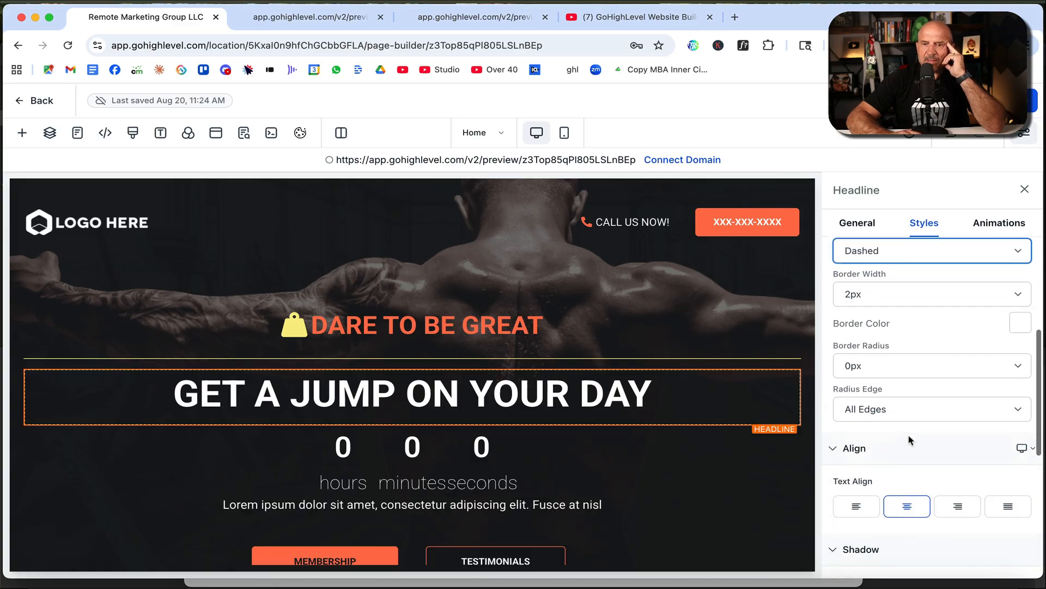
pyautogui.scroll(-1, 909, 439)
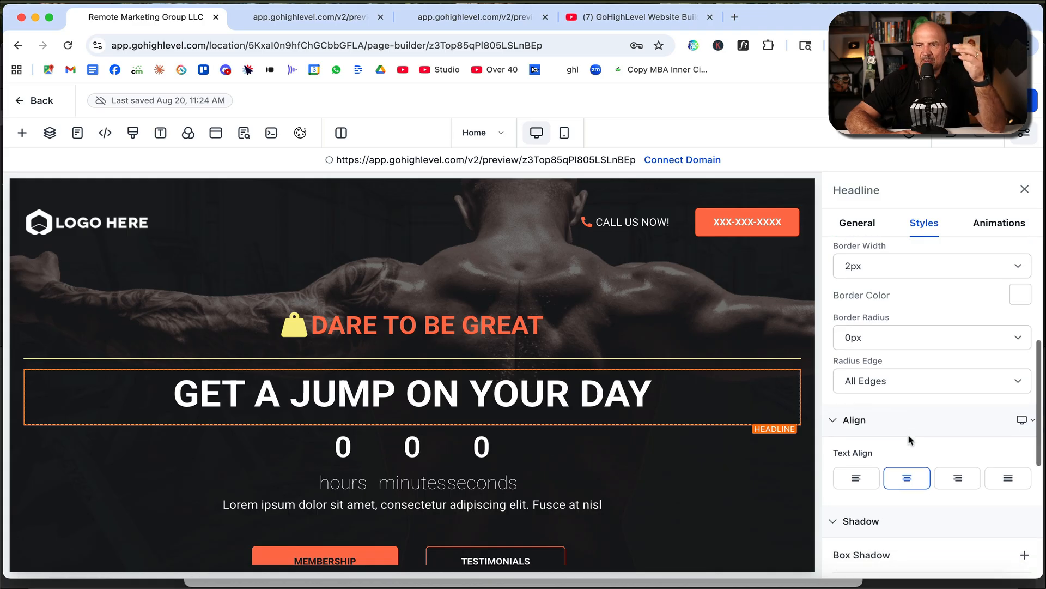
pyautogui.click(860, 481)
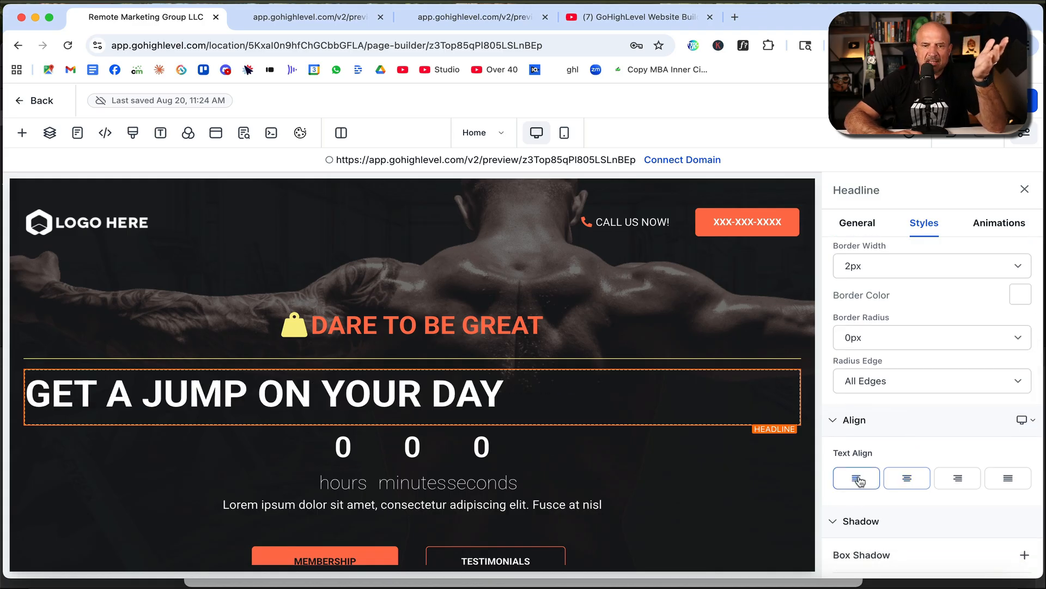
pyautogui.click(957, 478)
pyautogui.click(915, 478)
# Step: Add a box shadow to the headline and review its visibility and custom class settings
pyautogui.scroll(-3, 906, 474)
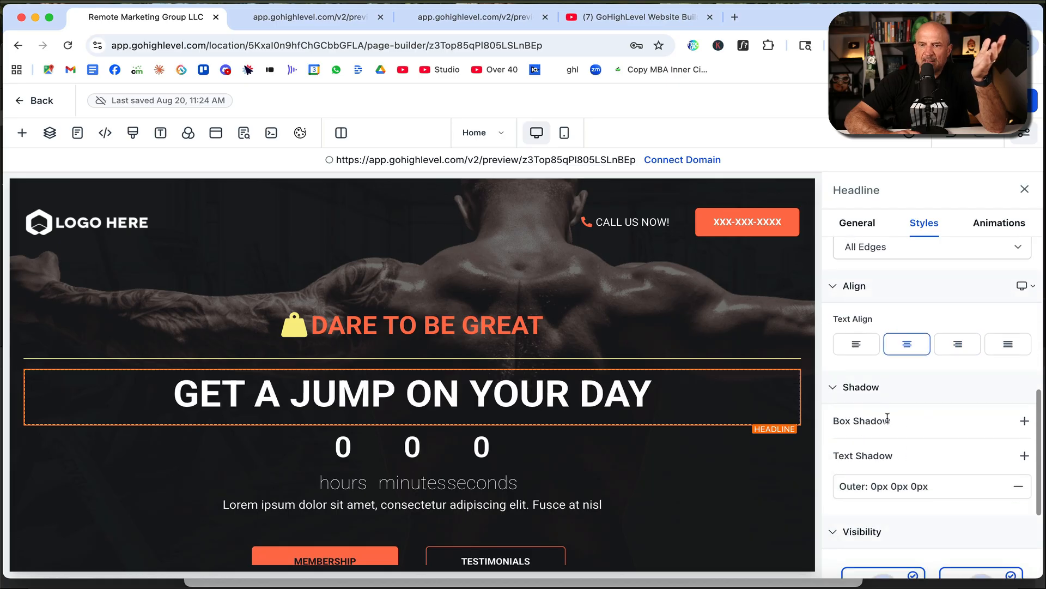
pyautogui.click(1024, 426)
pyautogui.scroll(-3, 964, 489)
pyautogui.scroll(-2, 963, 489)
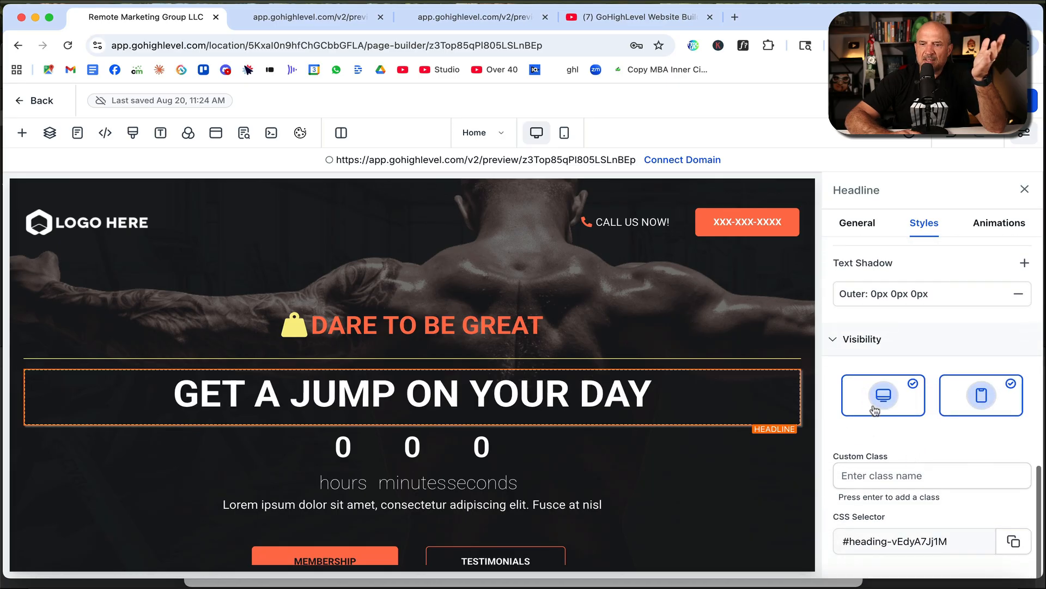
pyautogui.click(897, 477)
# Step: Try the Fade and Slide Down entrance animations on the headline, and reset its entrance animation to None
pyautogui.scroll(5, 897, 477)
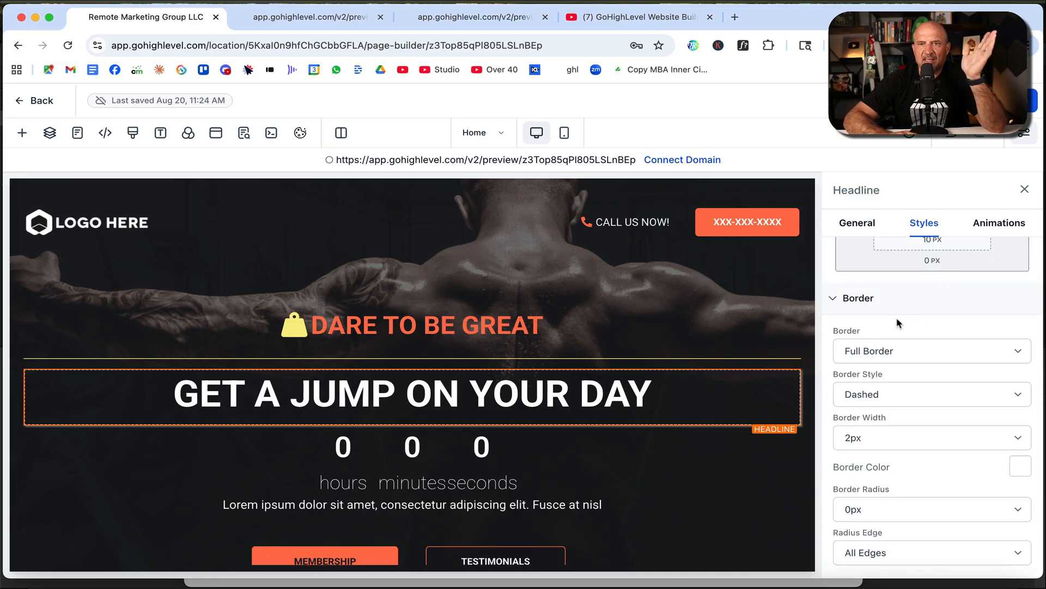
pyautogui.scroll(2, 956, 335)
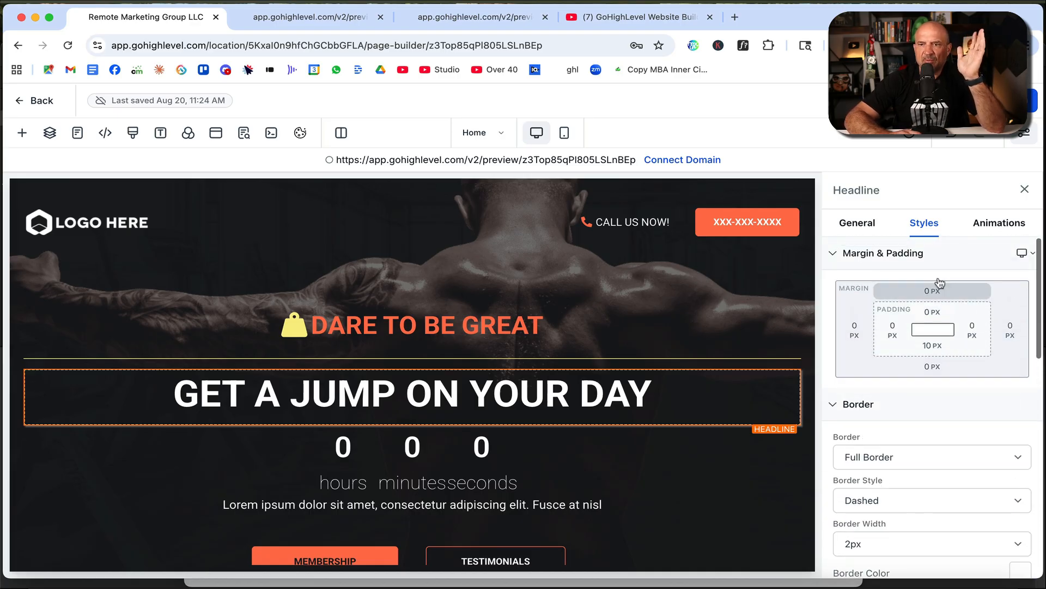
pyautogui.click(998, 227)
pyautogui.click(976, 279)
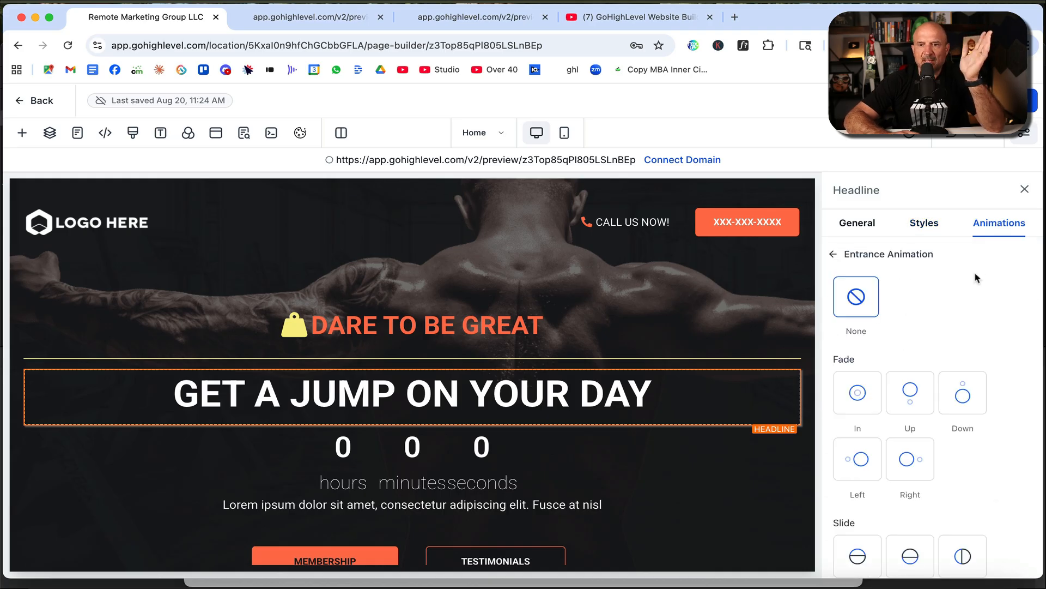
pyautogui.click(904, 392)
pyautogui.click(946, 398)
pyautogui.click(907, 459)
pyautogui.click(865, 462)
pyautogui.click(859, 392)
pyautogui.scroll(-2, 949, 338)
pyautogui.scroll(-4, 949, 338)
pyautogui.click(913, 307)
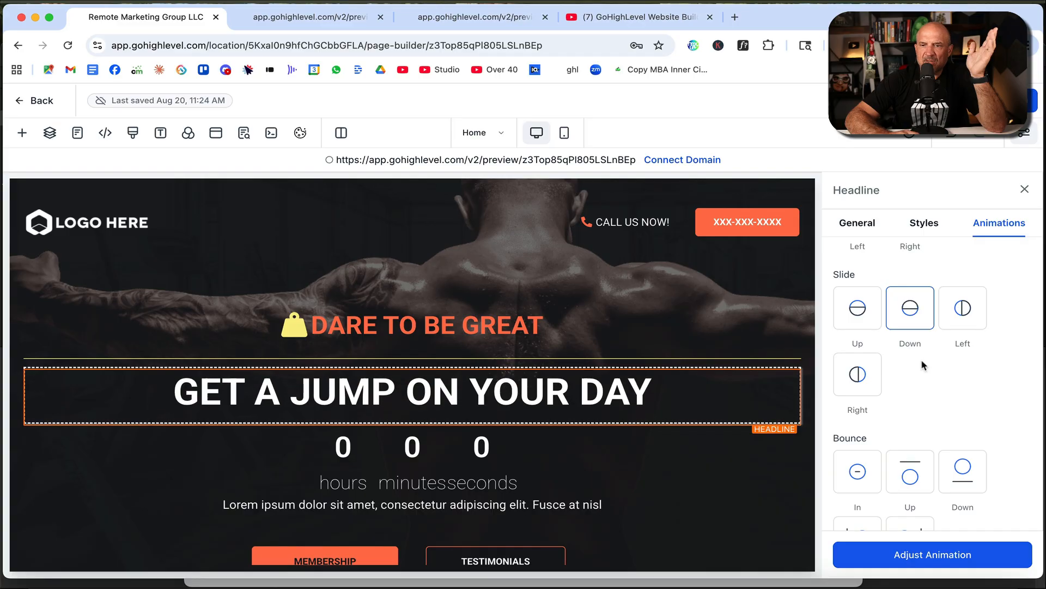
pyautogui.scroll(6, 924, 364)
pyautogui.click(856, 300)
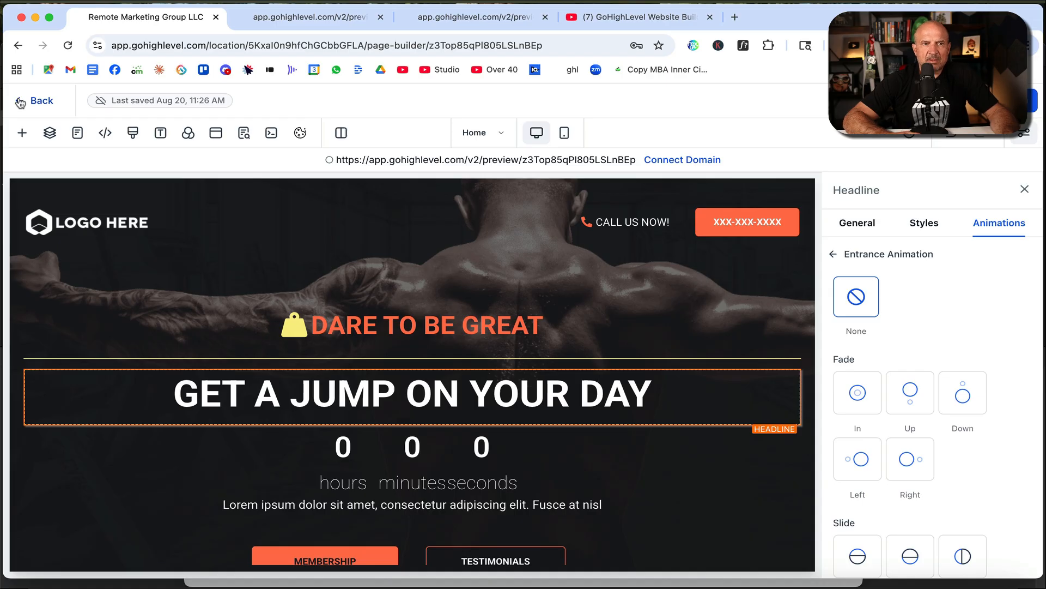
# Step: Leave the page builder and start a new website from templates, opening the website template library
pyautogui.click(20, 103)
pyautogui.click(965, 175)
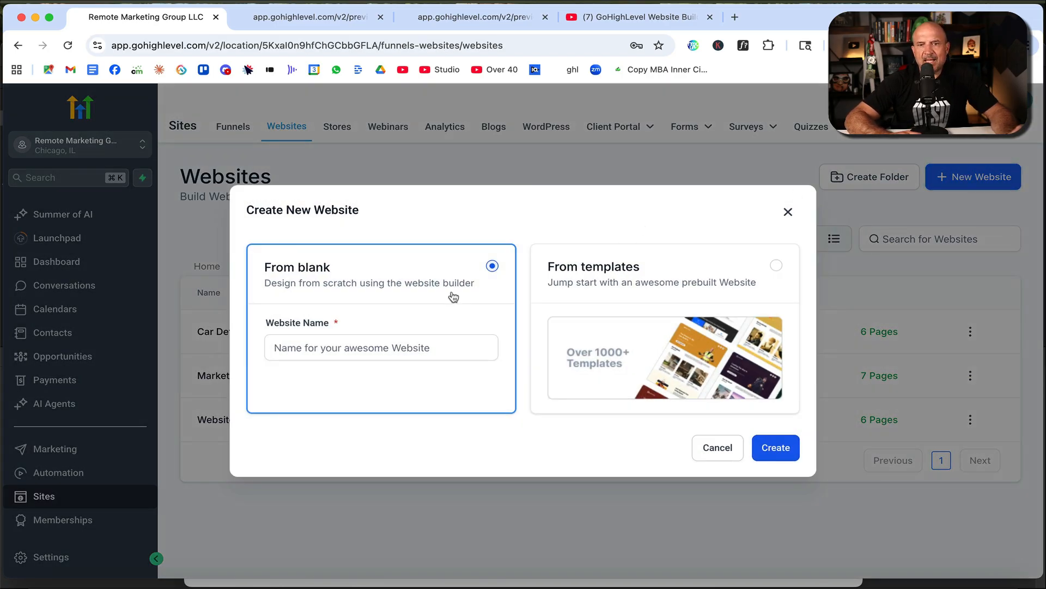
pyautogui.click(665, 278)
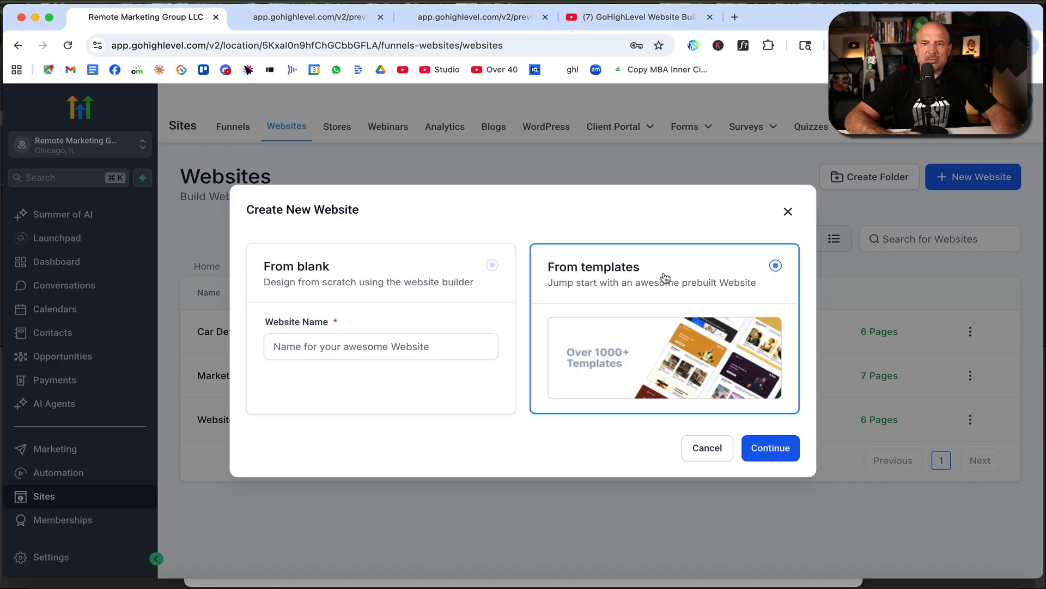
pyautogui.click(771, 448)
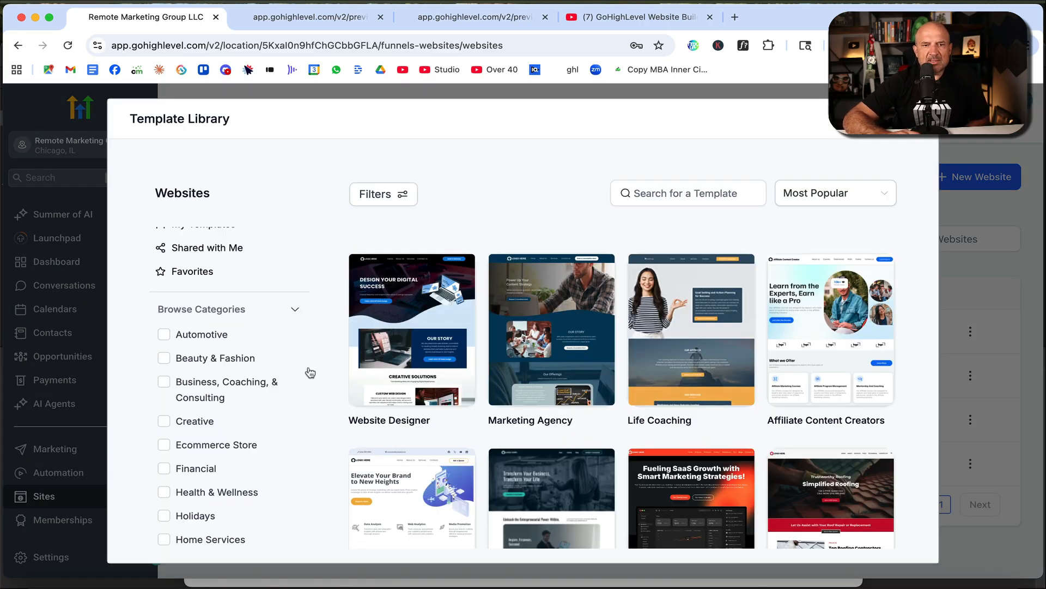
# Step: Filter the website templates by the Beauty & Fashion, Business, Coaching, & Consulting, and Automotive categories
pyautogui.scroll(-2, 315, 431)
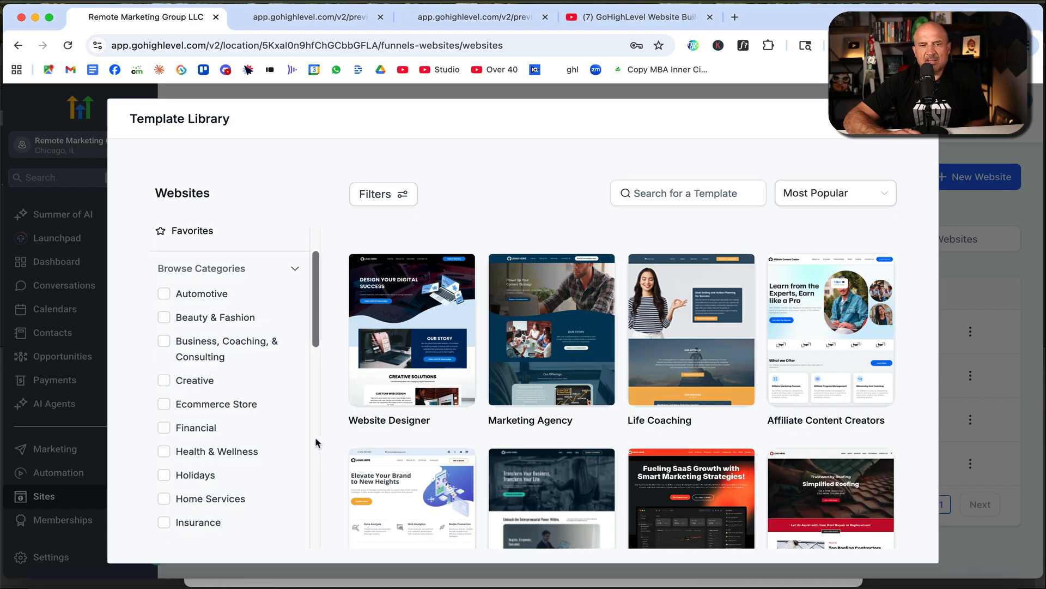
pyautogui.click(163, 316)
pyautogui.click(164, 341)
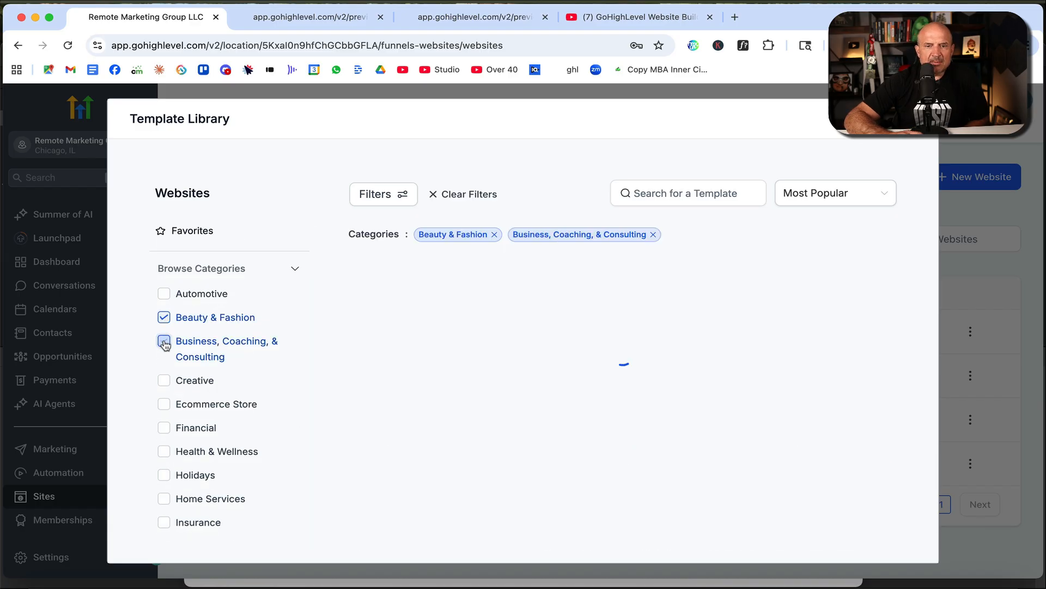
pyautogui.click(164, 294)
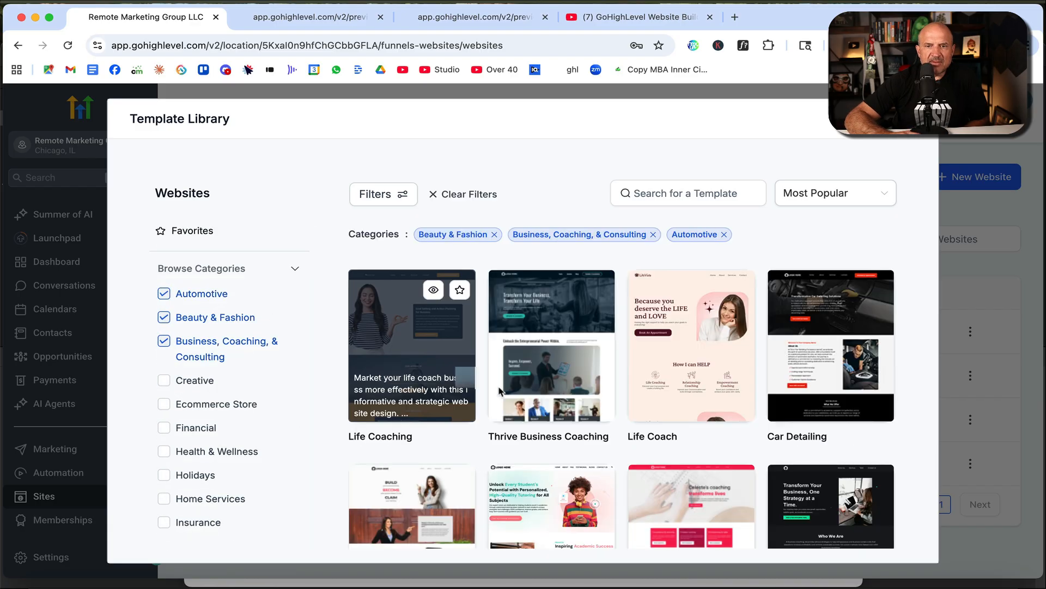
# Step: Browse the filtered website templates and load more designs into the list
pyautogui.scroll(-3, 536, 416)
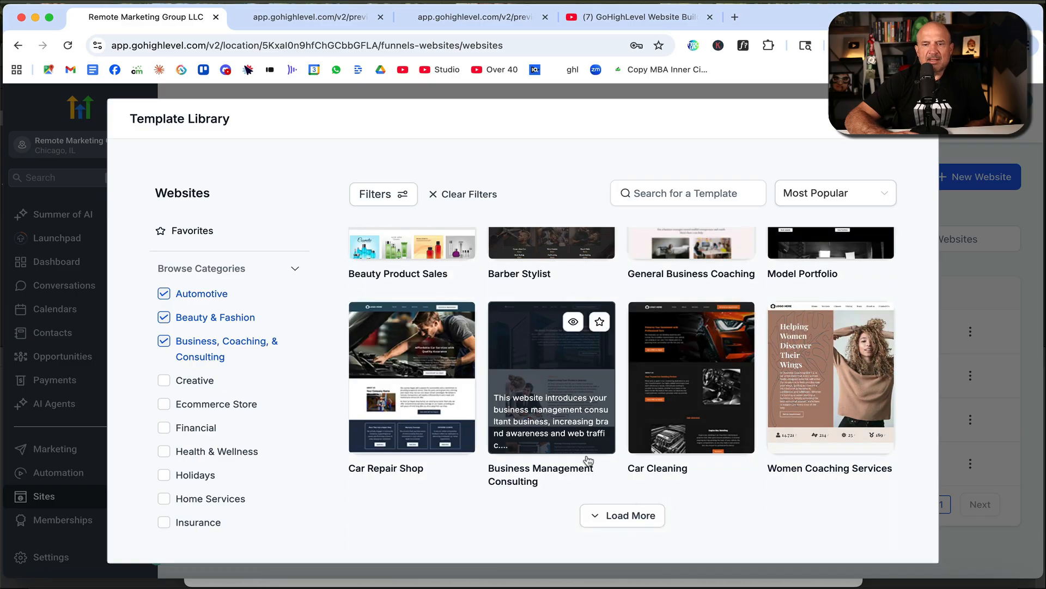
pyautogui.click(632, 516)
pyautogui.scroll(-3, 627, 439)
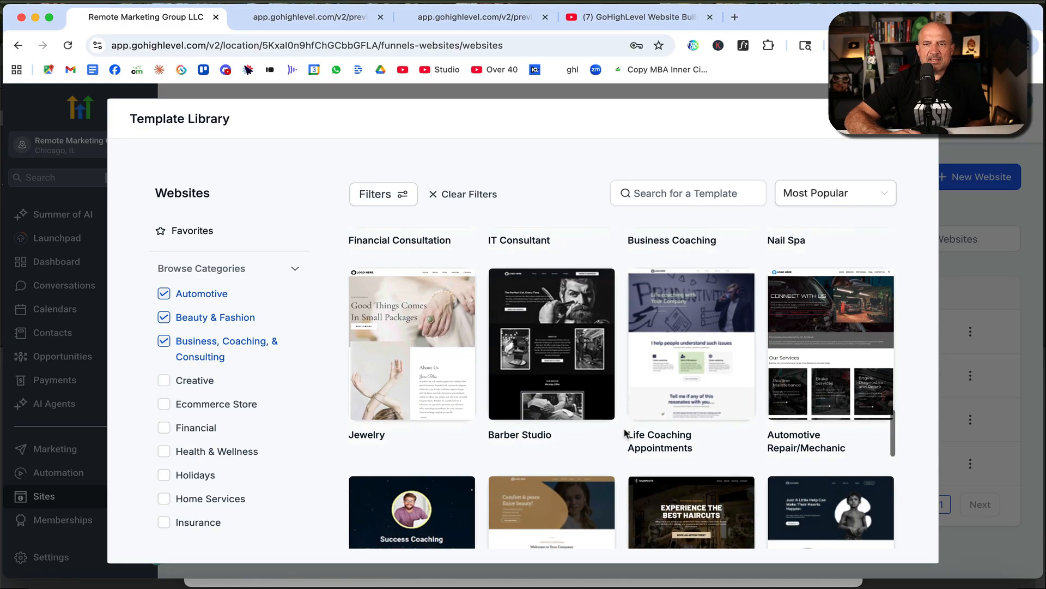
pyautogui.scroll(-3, 625, 436)
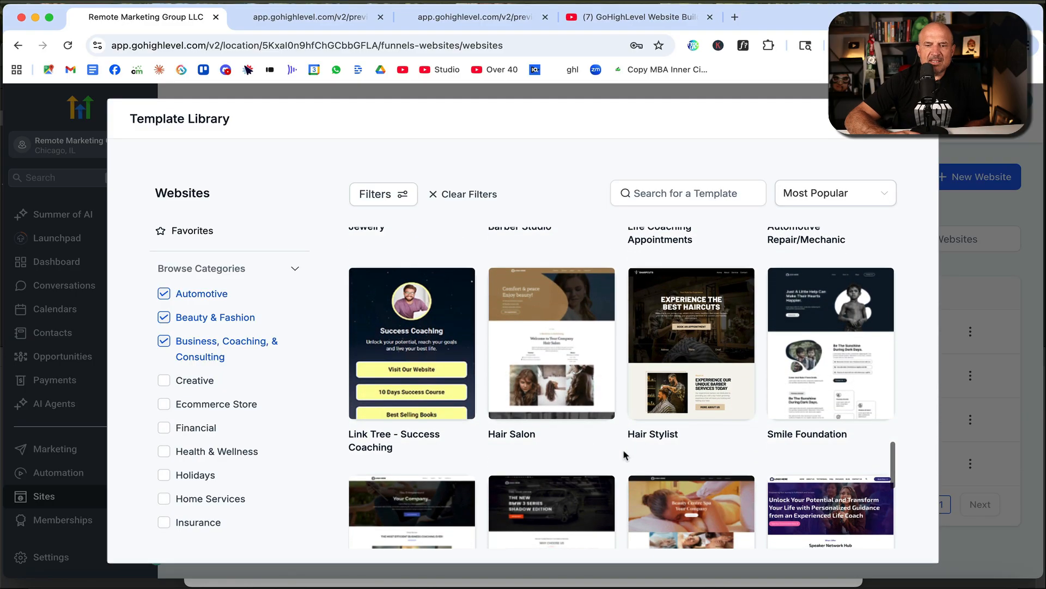
pyautogui.scroll(-2, 625, 455)
pyautogui.scroll(-2, 626, 455)
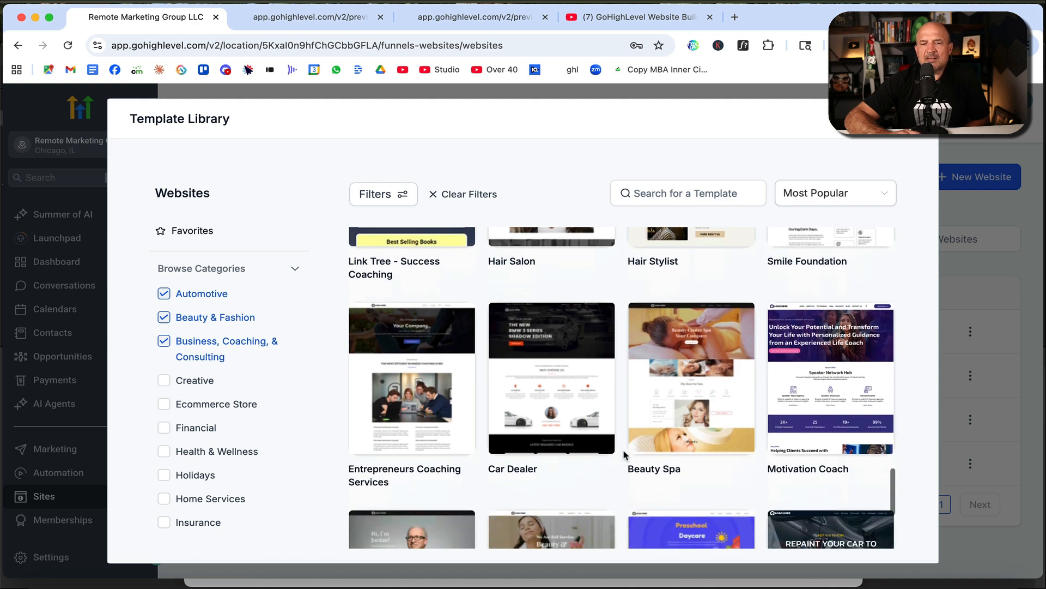
# Step: Load more templates, add the Creative and Ecommerce Store categories to the filter, and browse the matching designs
pyautogui.scroll(-4, 625, 477)
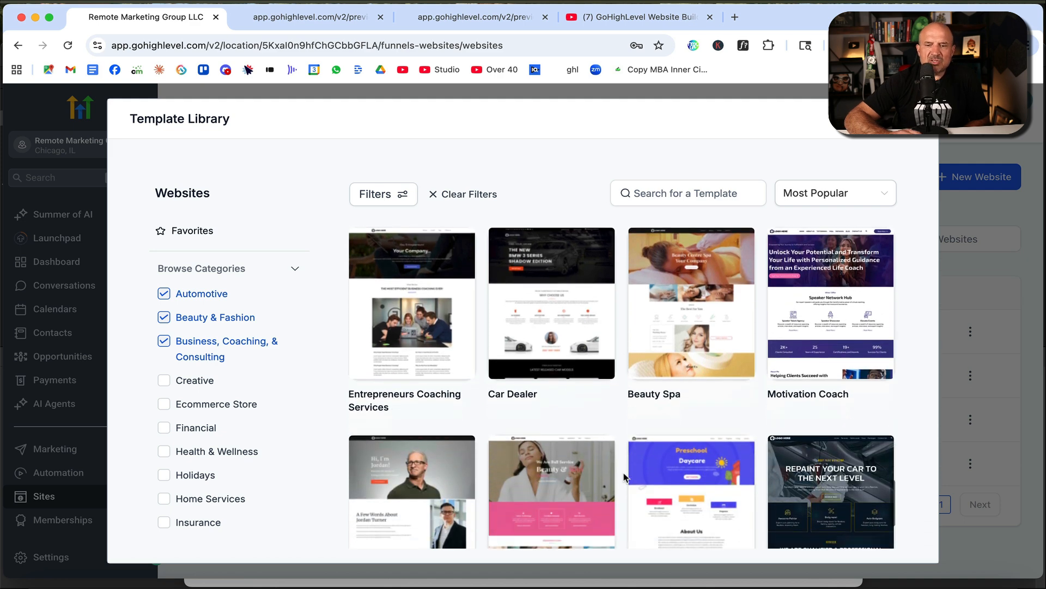
pyautogui.click(624, 516)
pyautogui.click(163, 380)
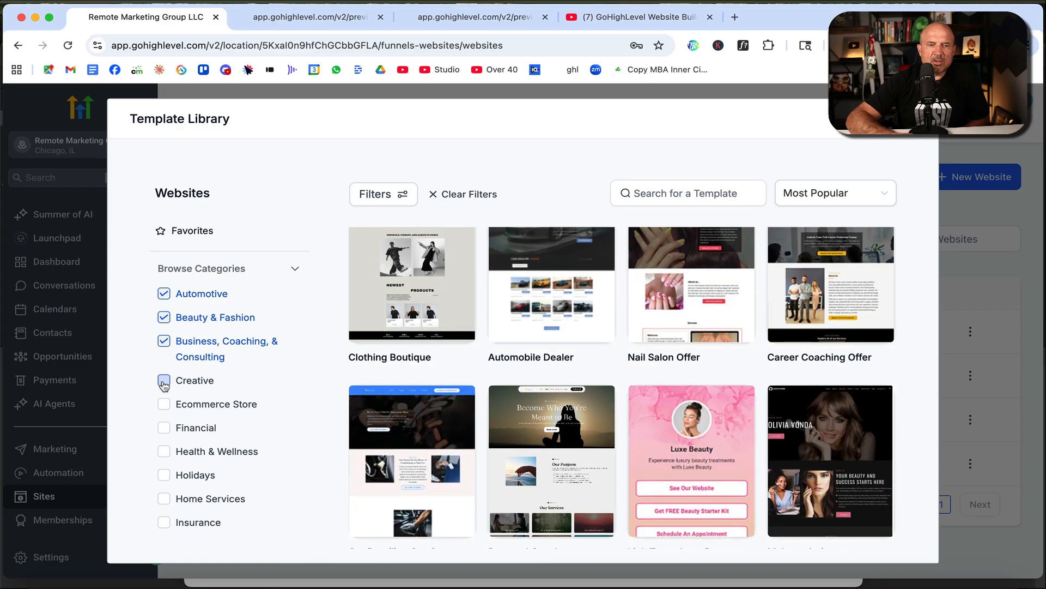
pyautogui.click(164, 404)
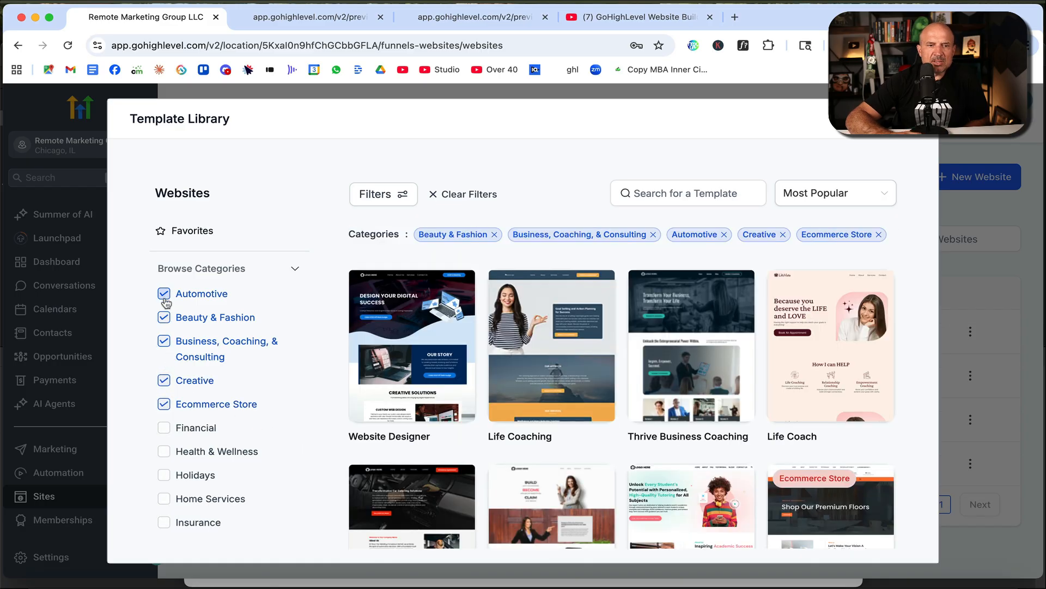
pyautogui.scroll(-10, 489, 416)
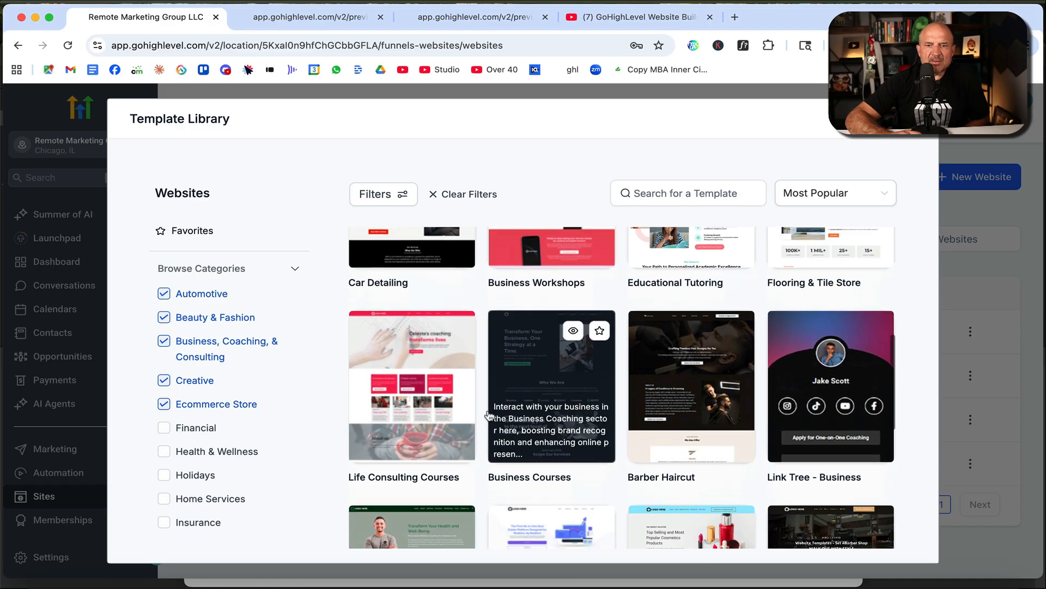
# Step: Add the Financial and Health & Wellness categories to the template filter and browse the matching designs
pyautogui.click(203, 431)
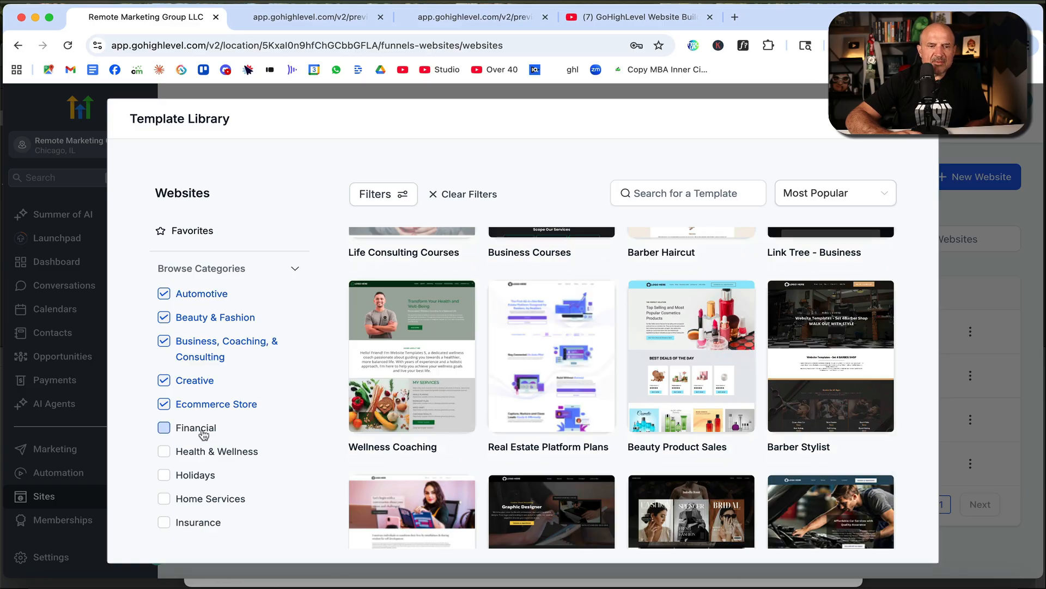
pyautogui.click(186, 452)
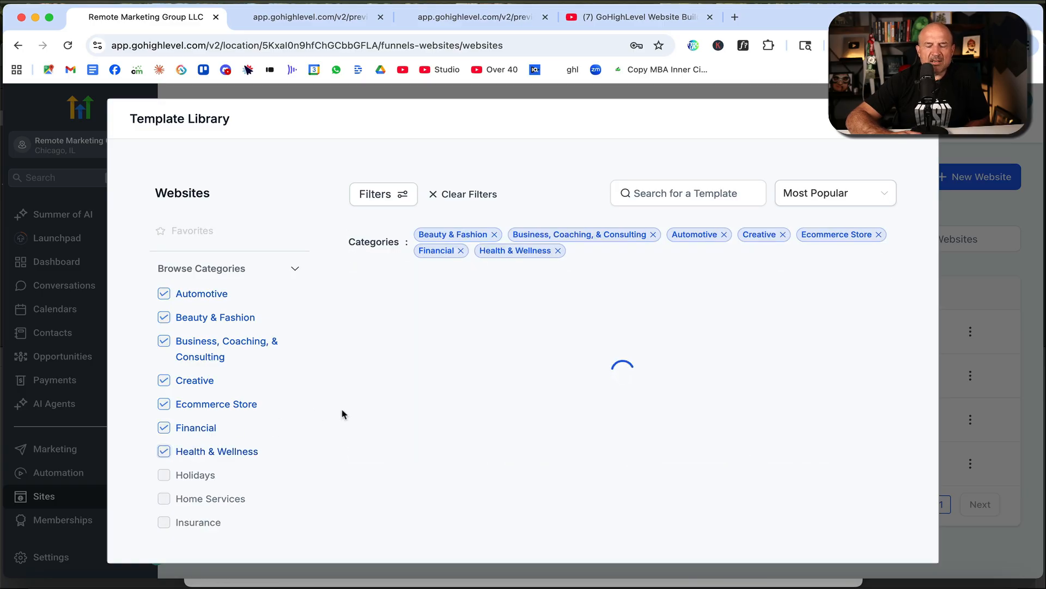
pyautogui.scroll(-15, 506, 424)
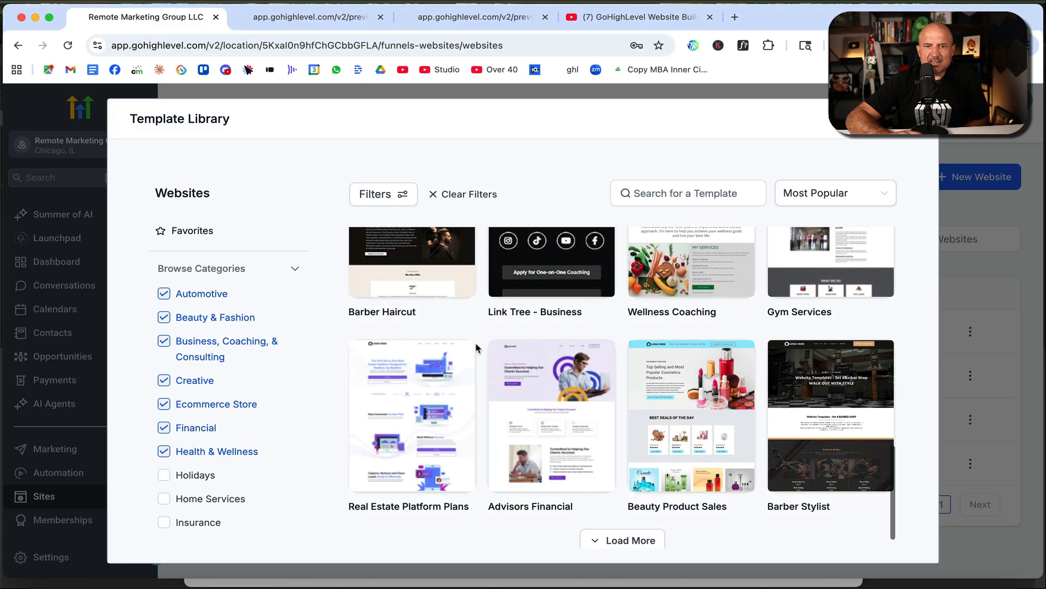
pyautogui.scroll(15, 480, 347)
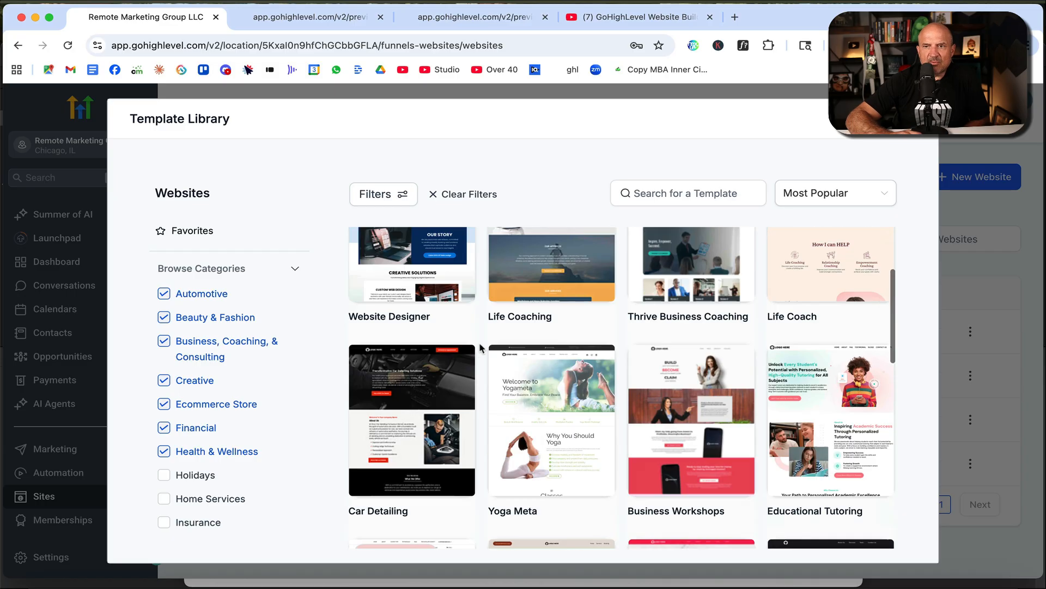
# Step: Close the template library, look through the funnels list, and return to the websites list
pyautogui.click(916, 119)
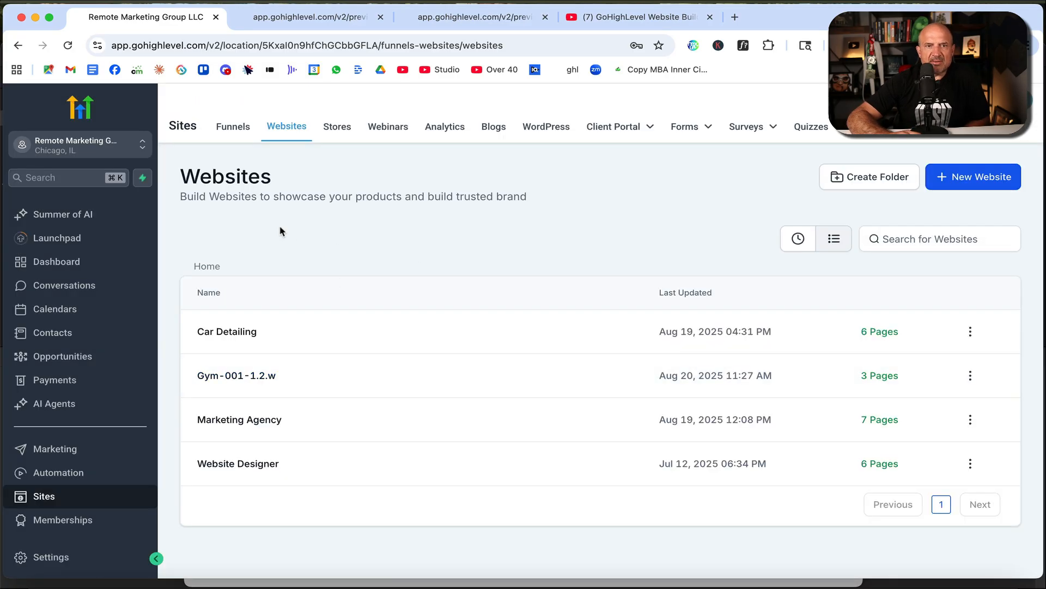
pyautogui.click(227, 137)
pyautogui.scroll(-5, 307, 414)
pyautogui.scroll(5, 308, 414)
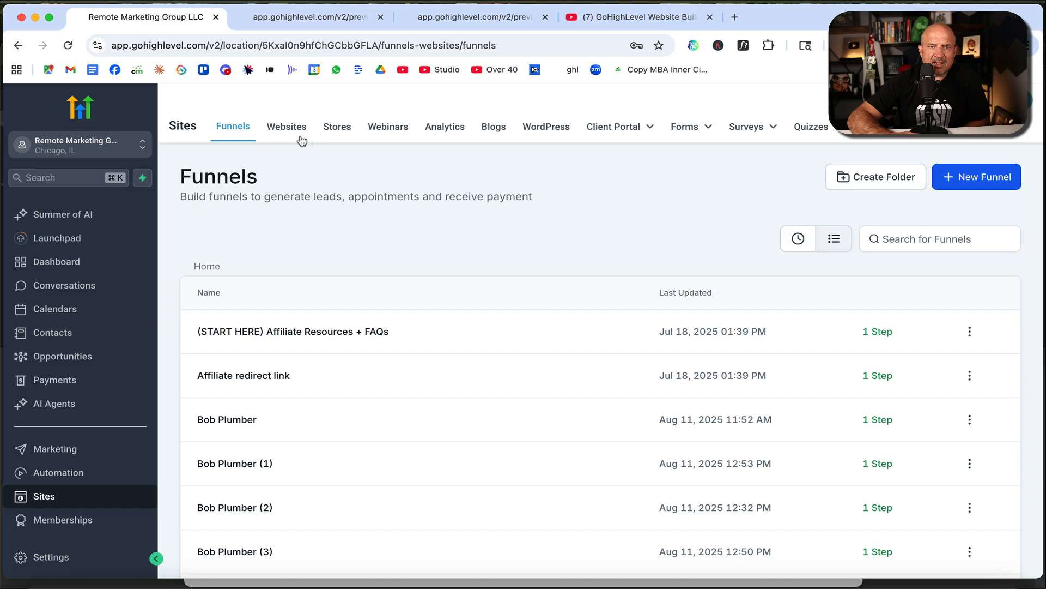
pyautogui.click(288, 129)
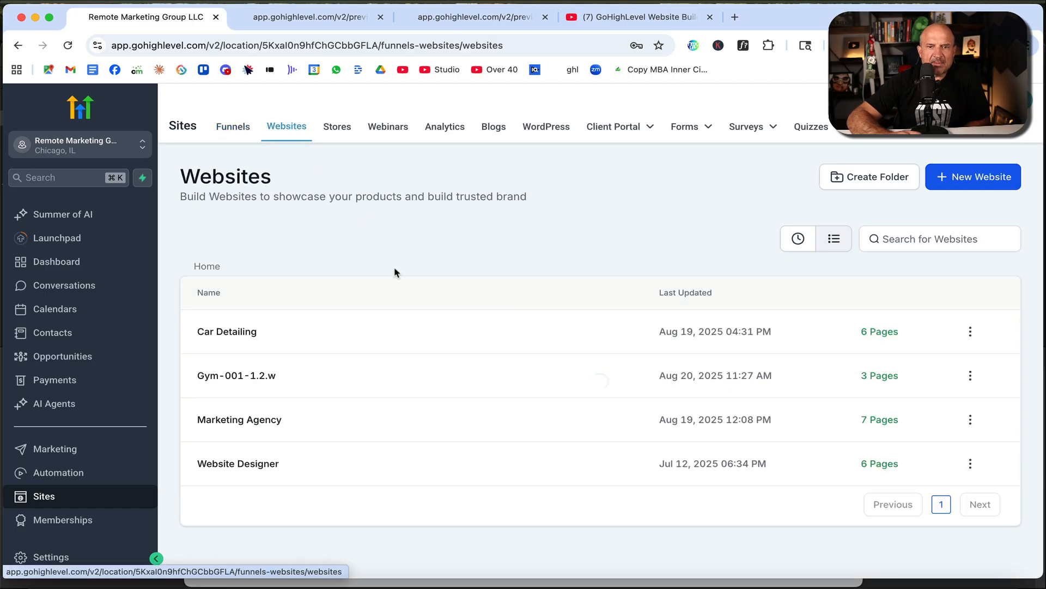
# Step: Open the Gym-001-1.2.w website and preview its Home page in a separate browser tab
pyautogui.click(260, 380)
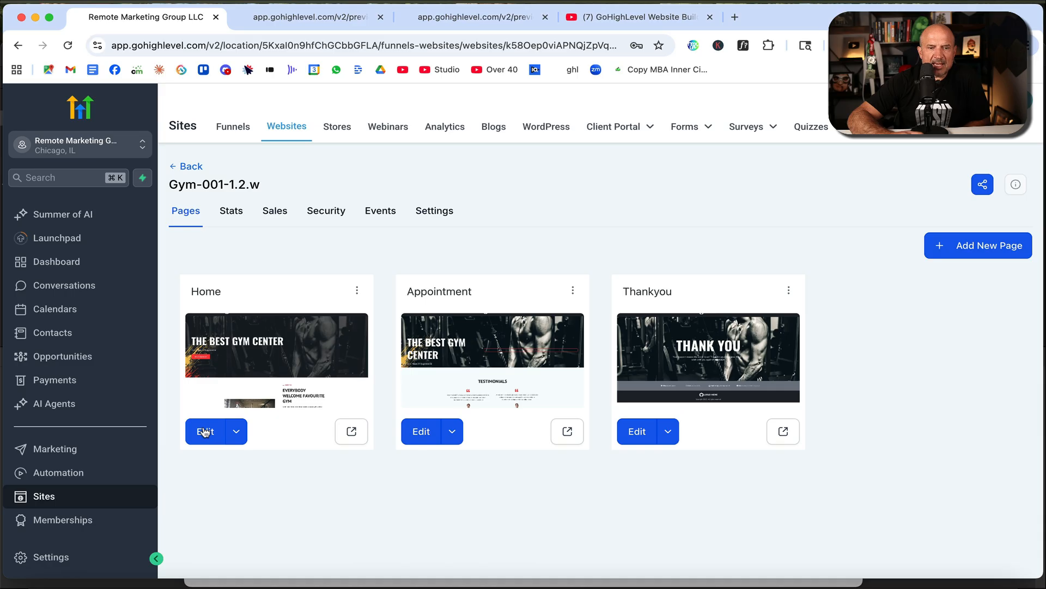
pyautogui.click(352, 433)
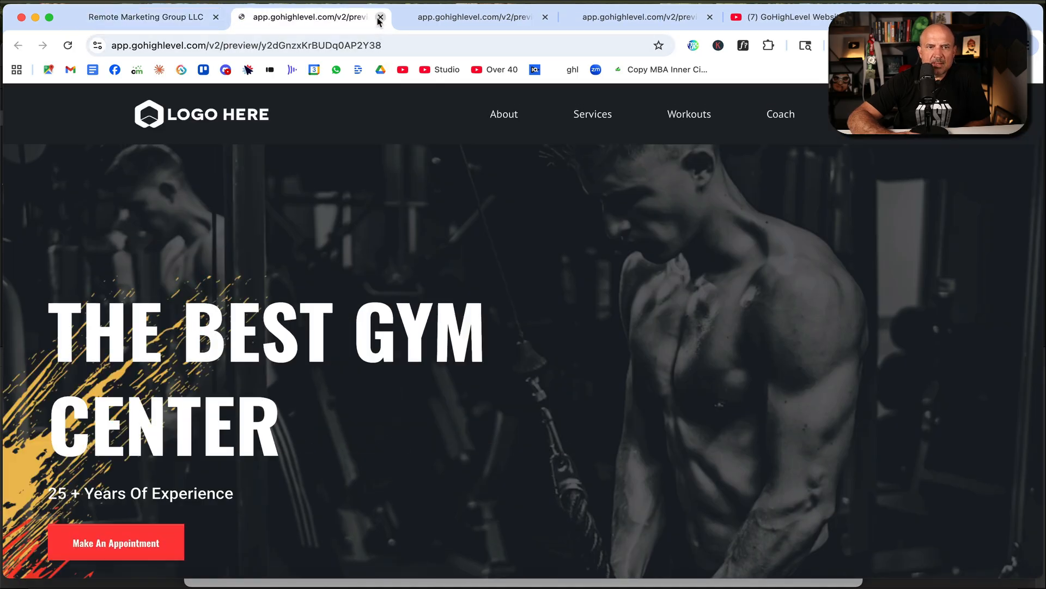
pyautogui.click(379, 18)
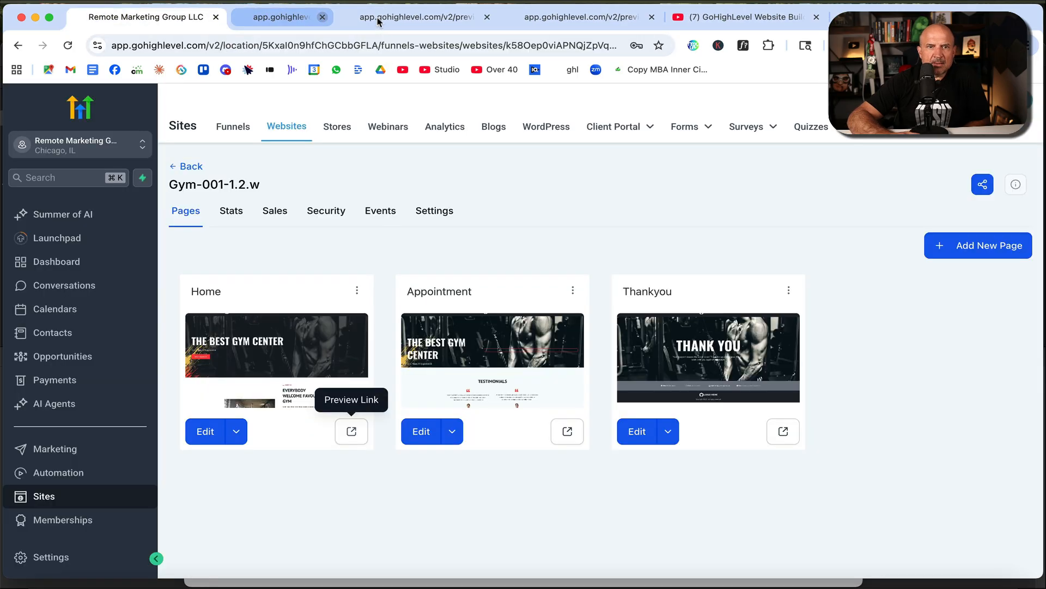
pyautogui.click(352, 432)
# Step: Examine the Home page preview from the hero through the services, products, video and Why Choose Us sections
pyautogui.scroll(-15, 711, 382)
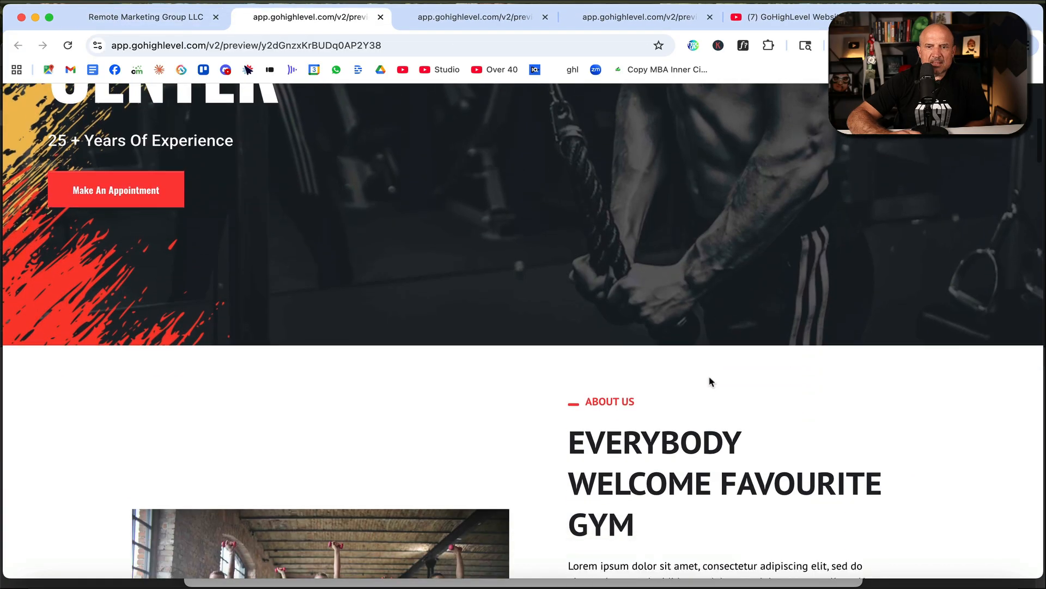
pyautogui.scroll(-15, 711, 381)
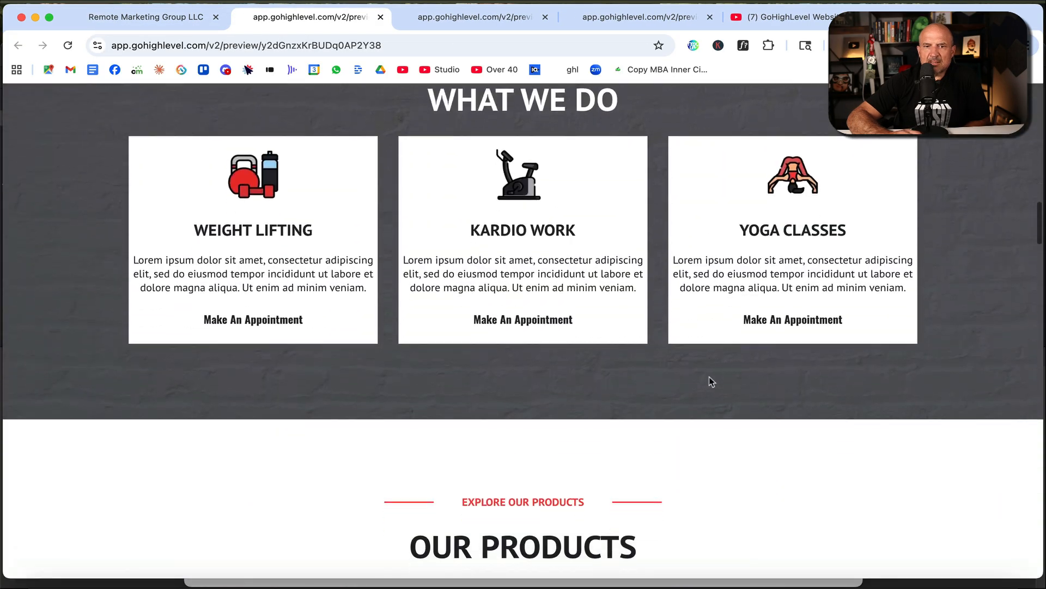
pyautogui.scroll(-10, 711, 382)
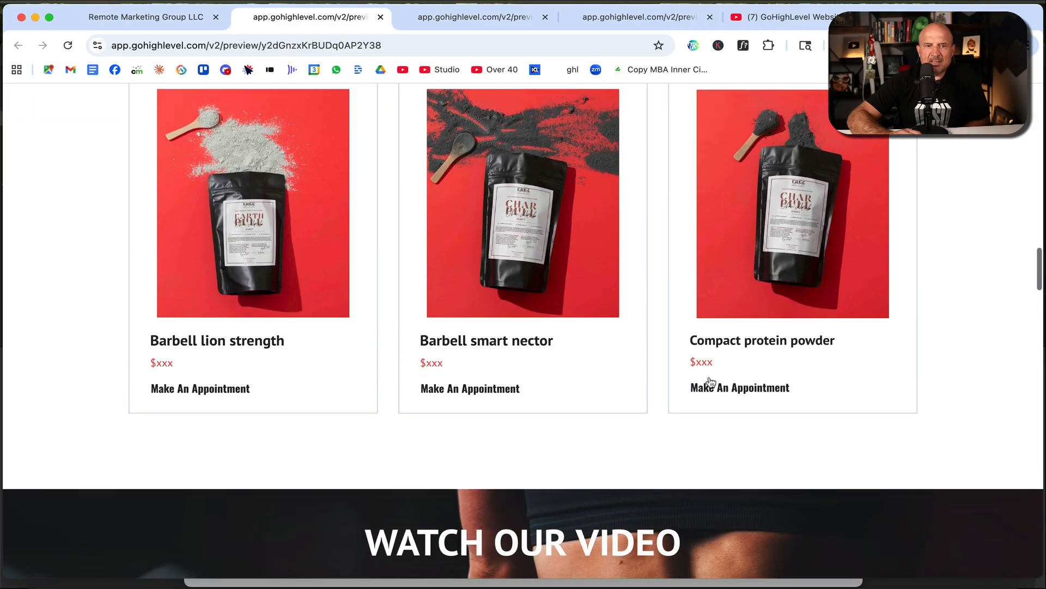
pyautogui.scroll(-2, 719, 378)
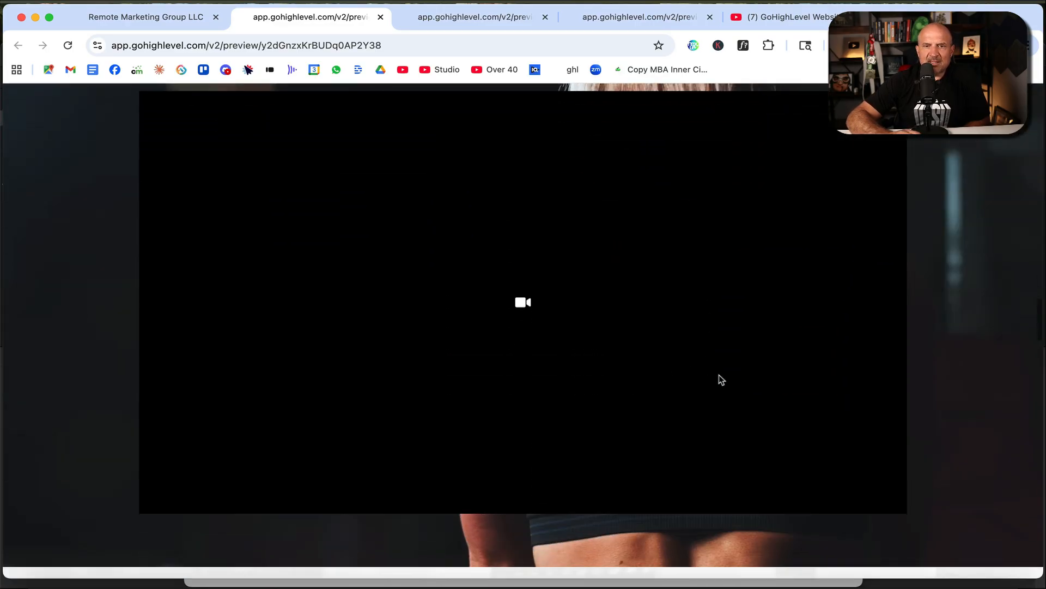
pyautogui.scroll(10, 719, 378)
pyautogui.scroll(-10, 685, 401)
pyautogui.scroll(-10, 689, 413)
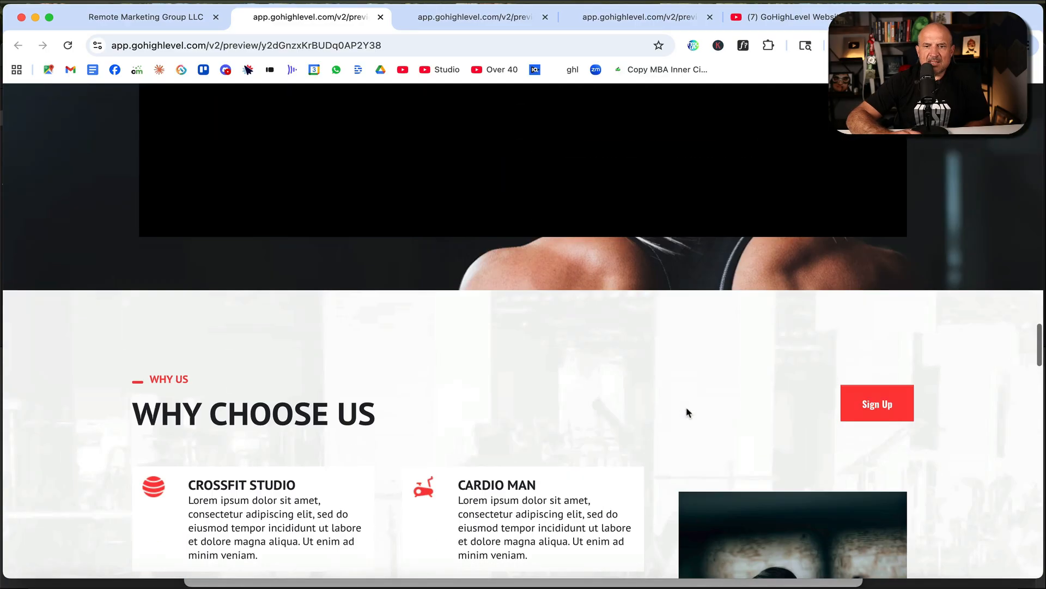
pyautogui.scroll(13, 689, 412)
pyautogui.scroll(2, 689, 412)
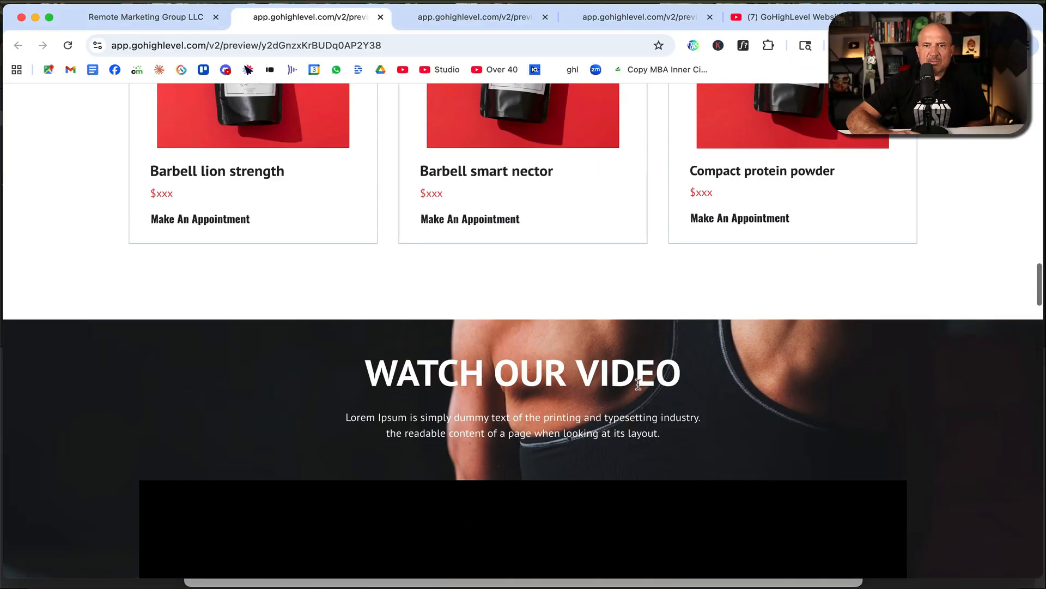
pyautogui.scroll(-8, 629, 360)
# Step: Return to the gym website's pages, open the Home page in the page builder, and select its hero section
pyautogui.click(170, 20)
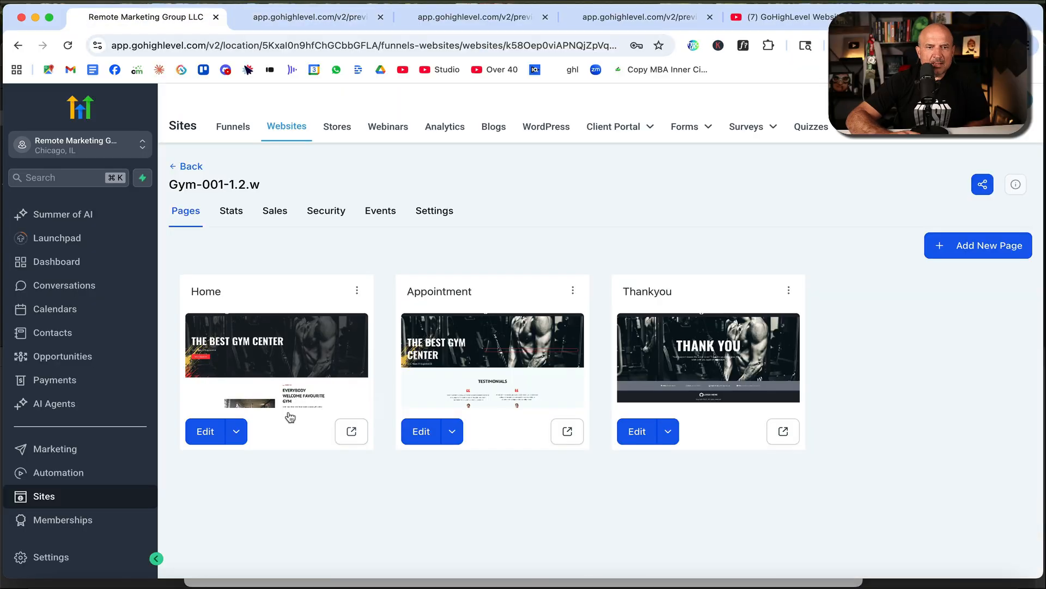
pyautogui.click(201, 432)
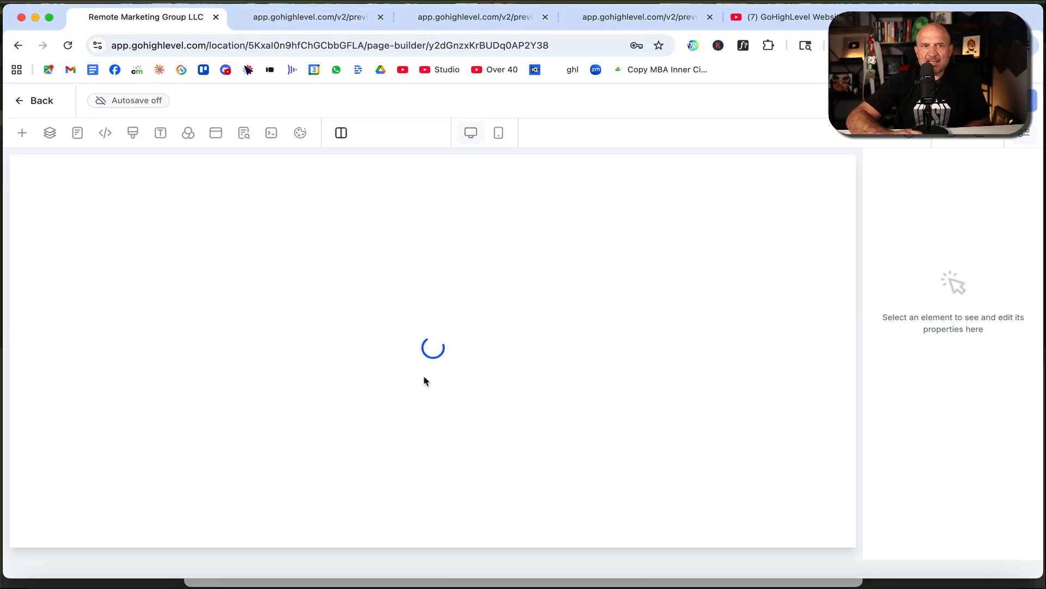
pyautogui.click(375, 266)
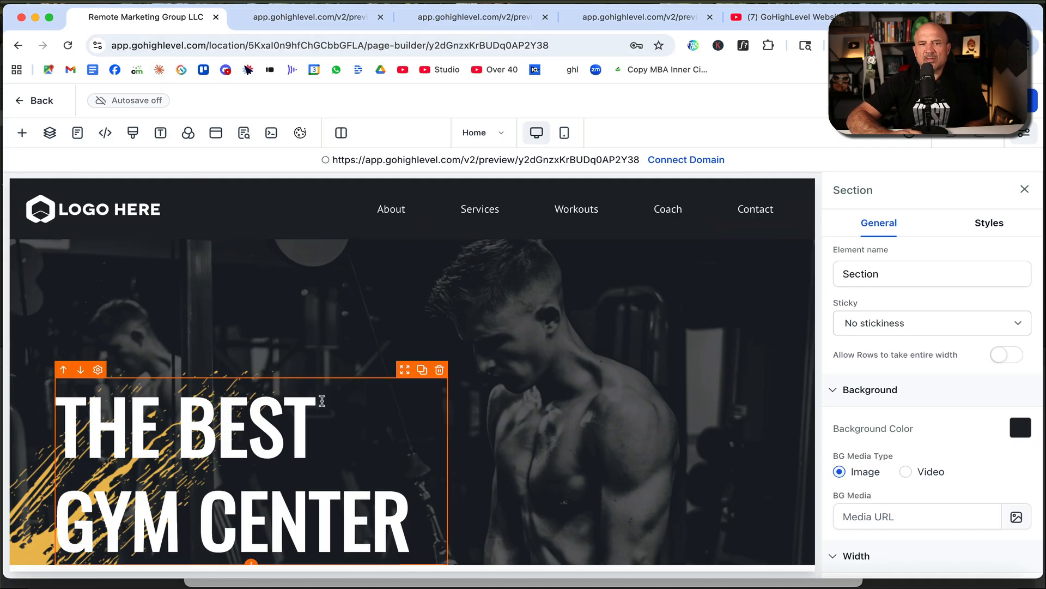